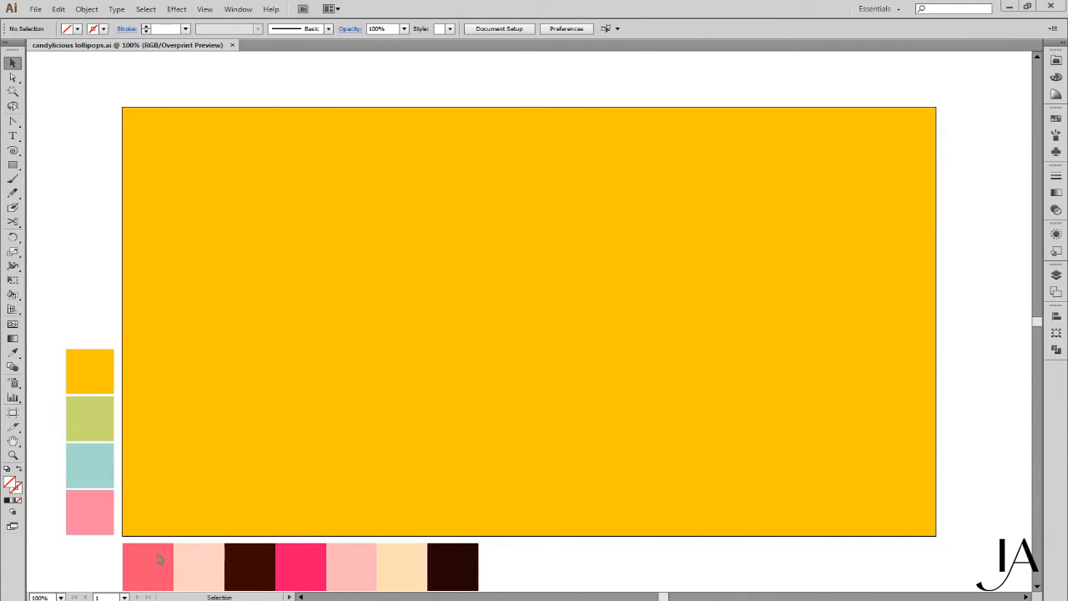
Save the colors of the seven palette squares below the artboard as a new color group, including swatches for tints
left_click_drag(105, 558, 542, 577)
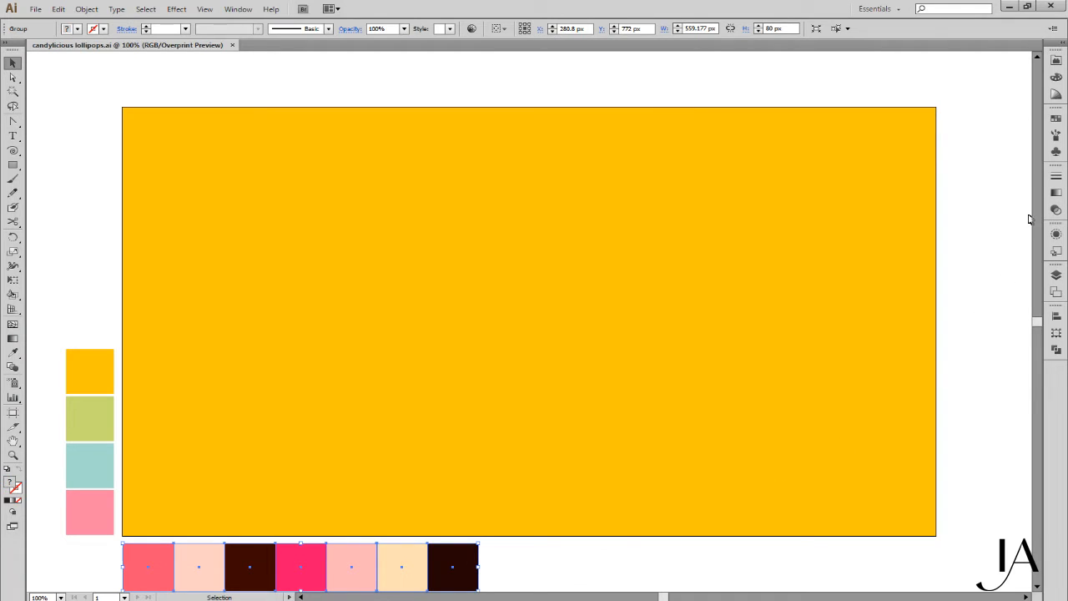
left_click(1056, 117)
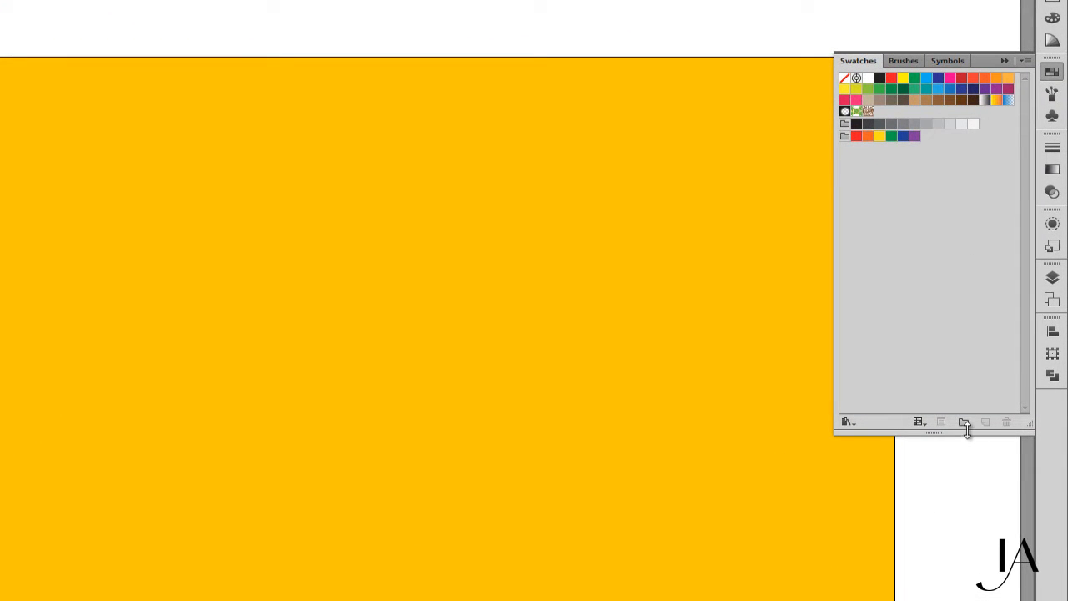
left_click(964, 423)
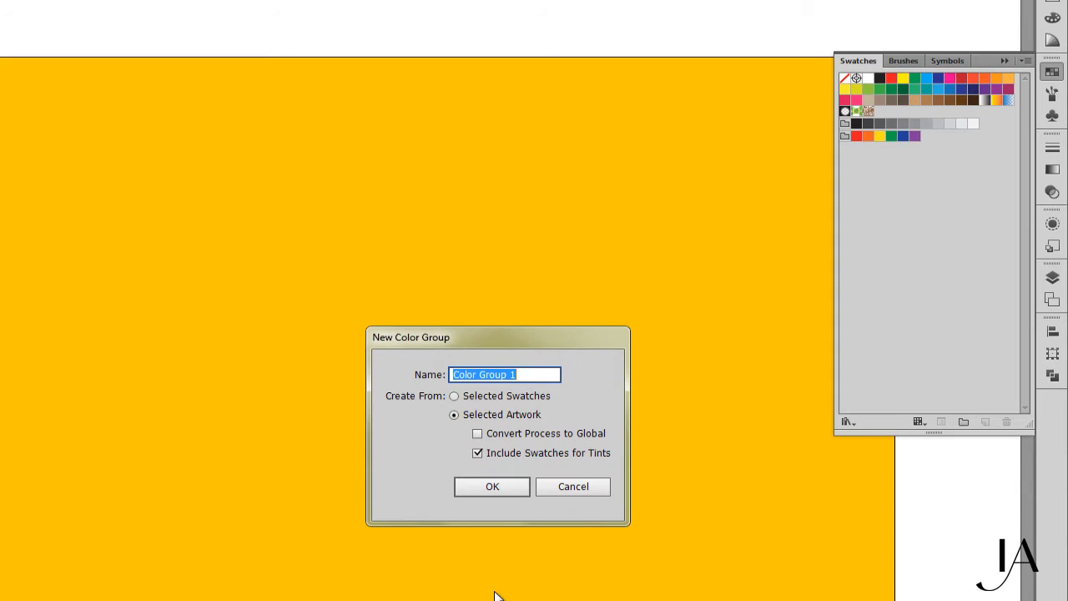
key("Return")
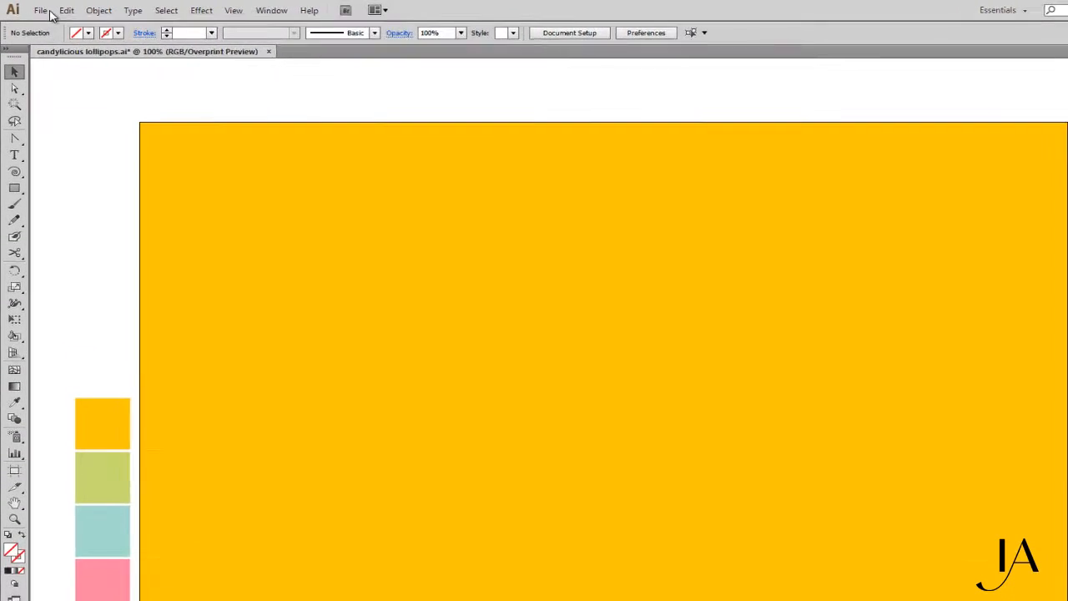
Place the twirl lollipops image as a linked file and scale it proportionally to the artboard's height of 720 px
left_click(36, 8)
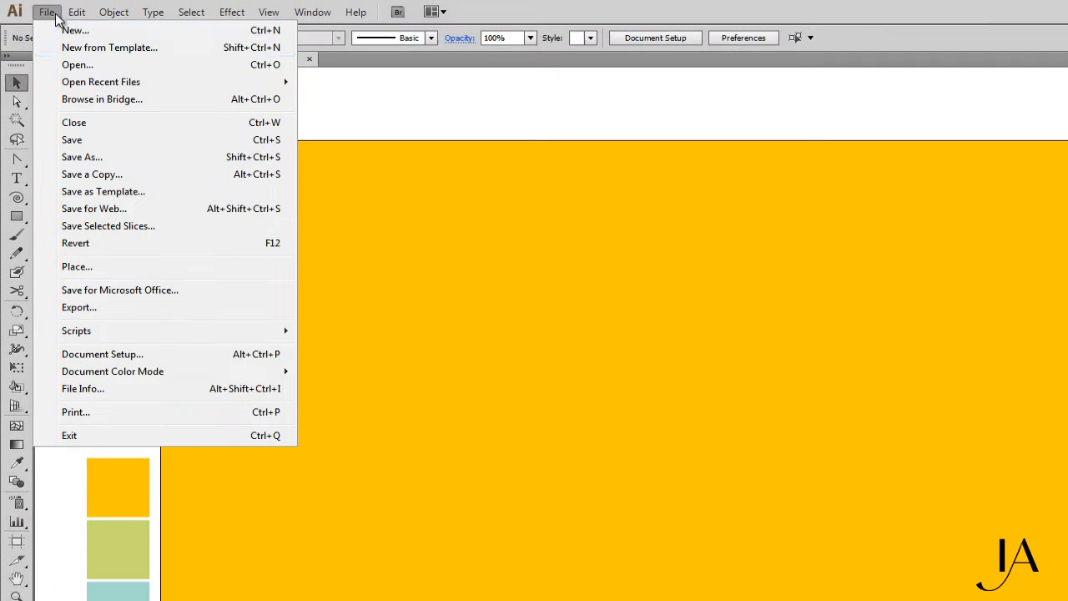
left_click(102, 266)
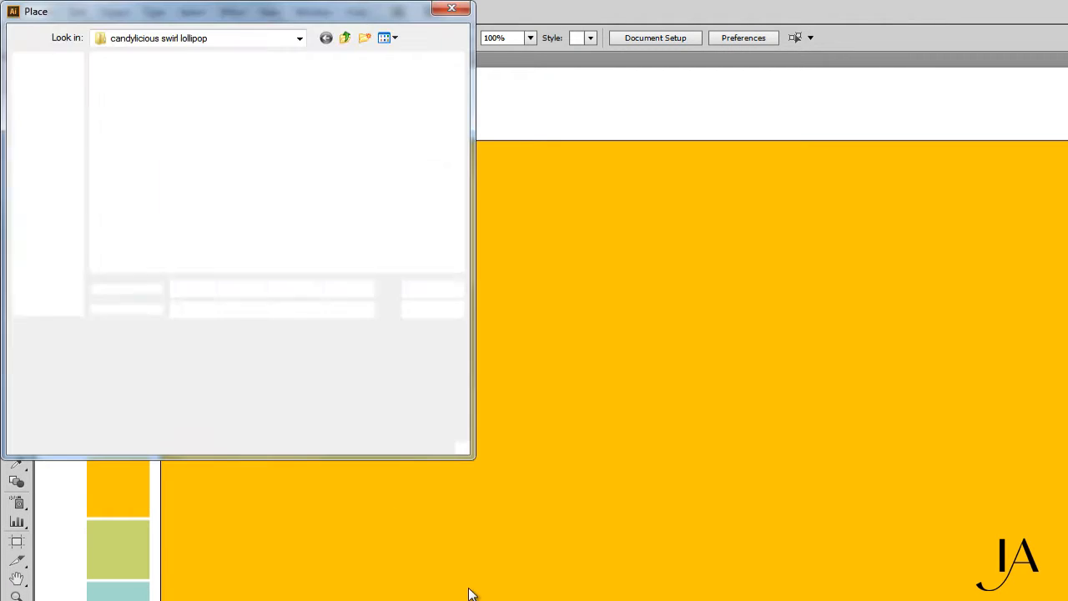
left_click(136, 232)
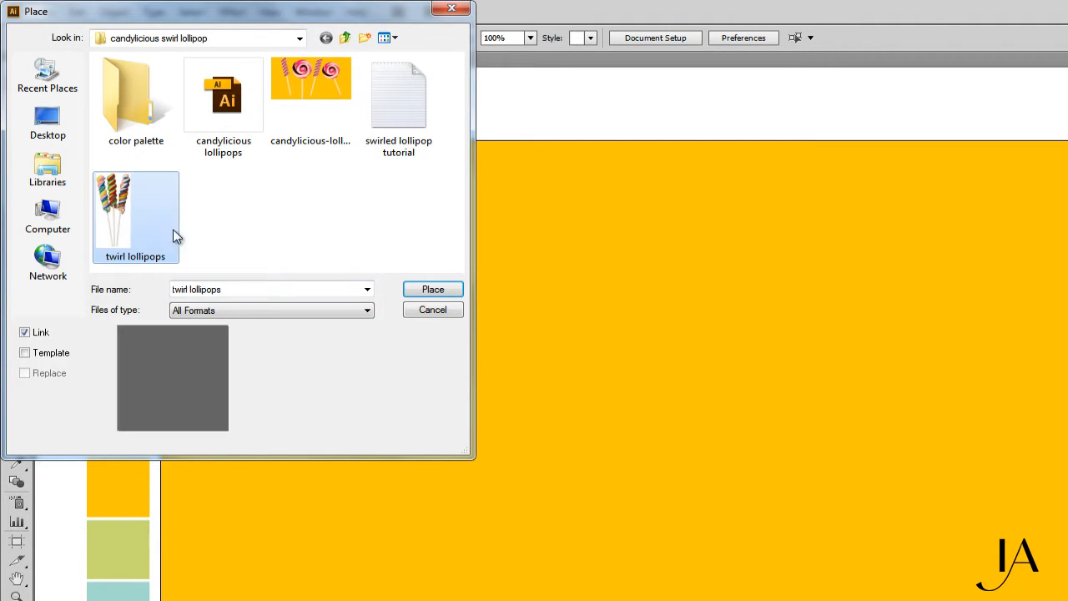
left_click(434, 290)
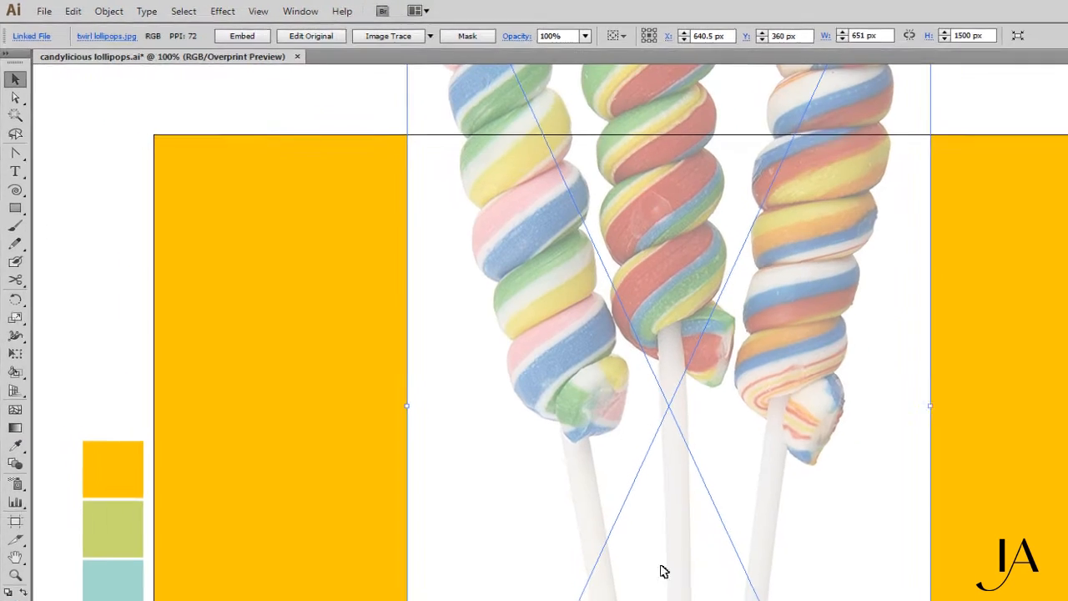
key("ctrl+minus")
key("ctrl+minus")
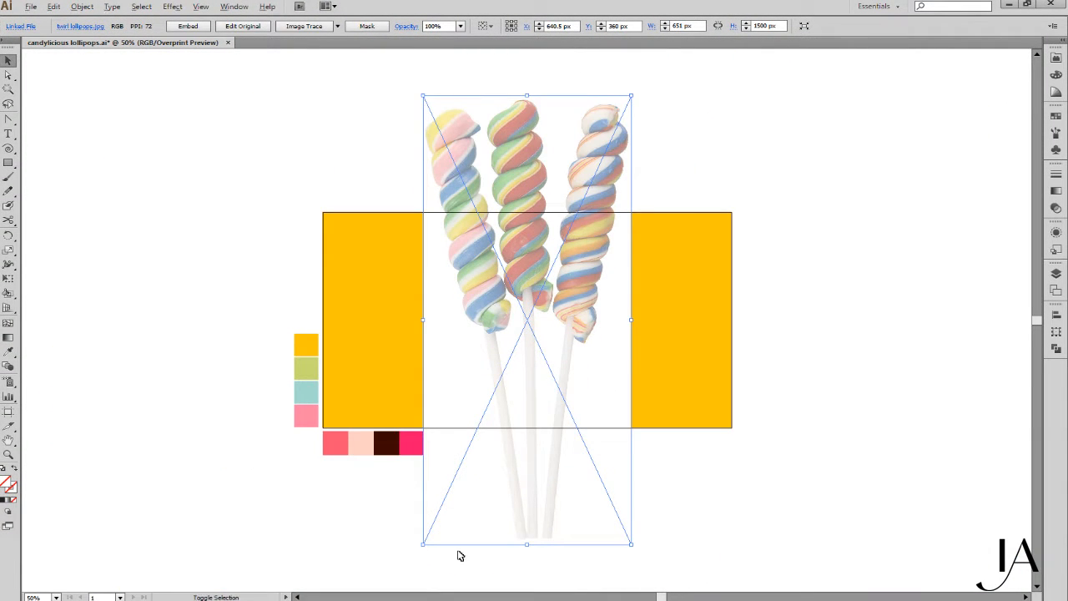
left_click_drag(632, 543, 589, 432)
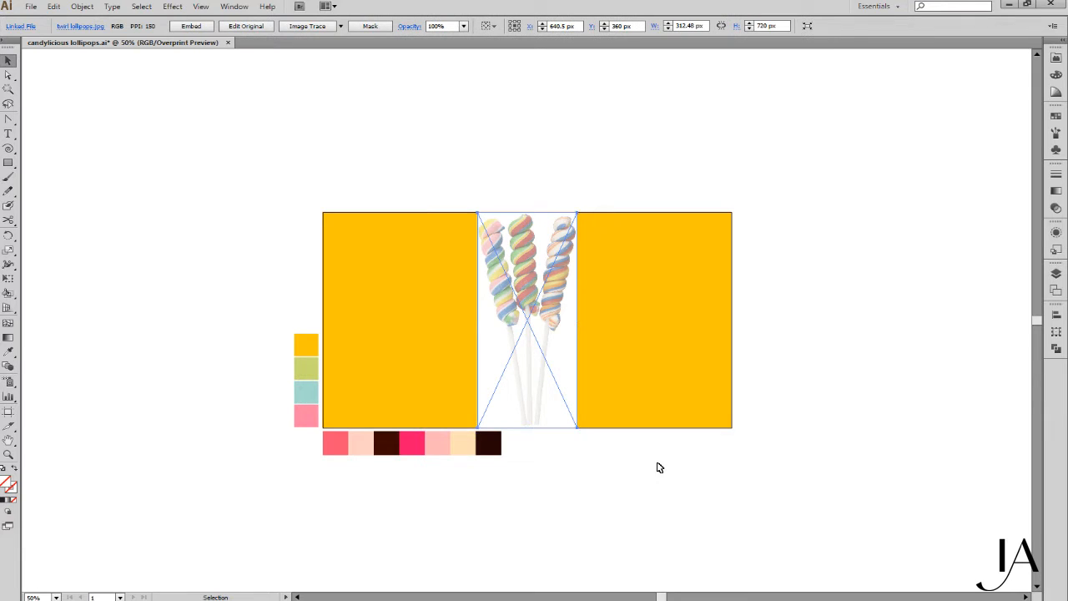
Trace the upper and left edges of one middle segment of the centre lollipop with the Pen tool, down to its lower tip
key("z")
left_click_drag(507, 242, 582, 355)
key("space")
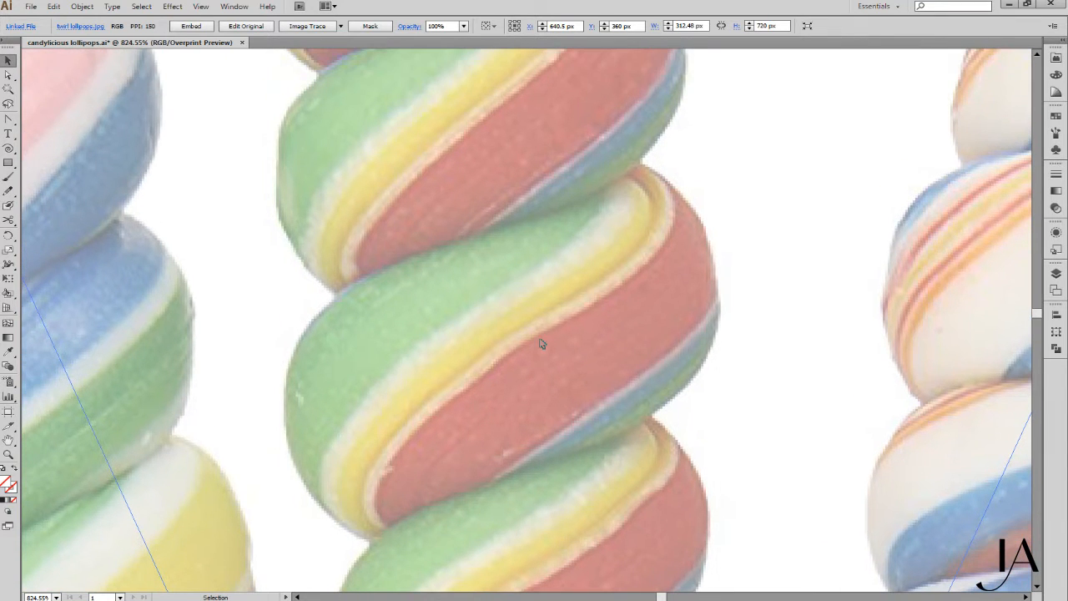
key("p")
left_click(642, 166)
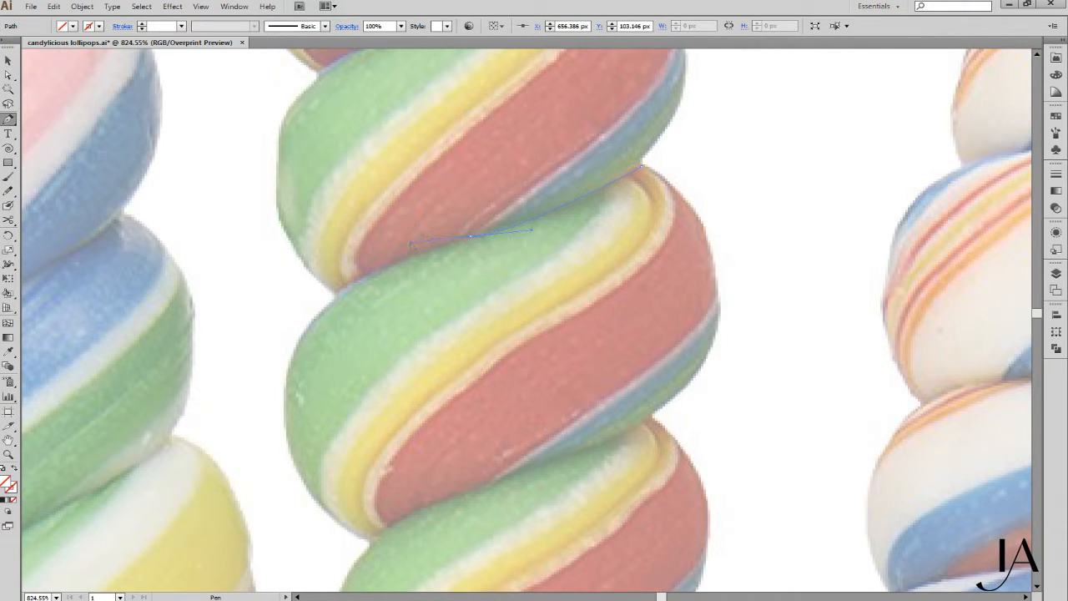
left_click_drag(415, 245, 413, 245)
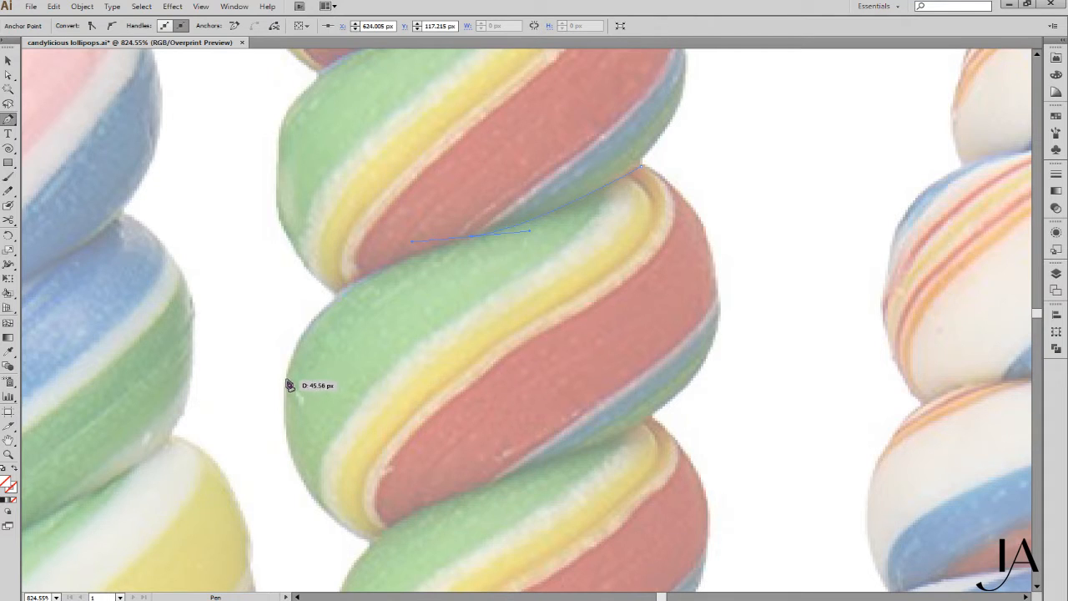
left_click_drag(287, 378, 278, 449)
left_click_drag(398, 363, 384, 247)
left_click_drag(352, 424, 413, 452)
left_click(352, 424)
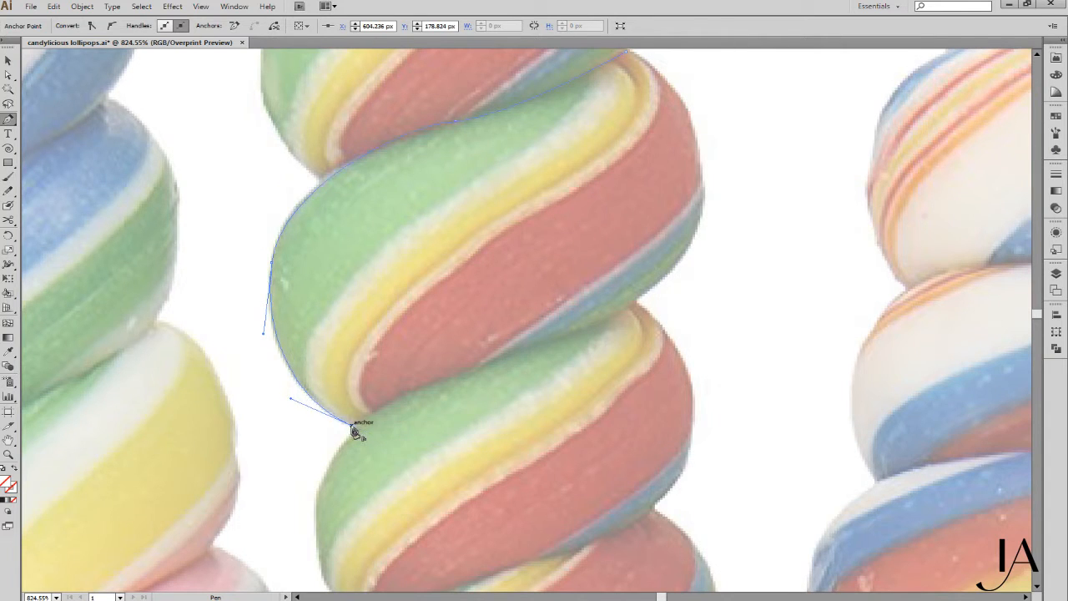
Trace the segment's lower and right edges back to the start to close the outline, about 83 by 76 px, with a black stroke
left_click_drag(496, 361, 589, 346)
left_click_drag(694, 235, 703, 202)
left_click_drag(691, 148, 661, 247)
left_click_drag(595, 152, 693, 217)
left_click(4, 500)
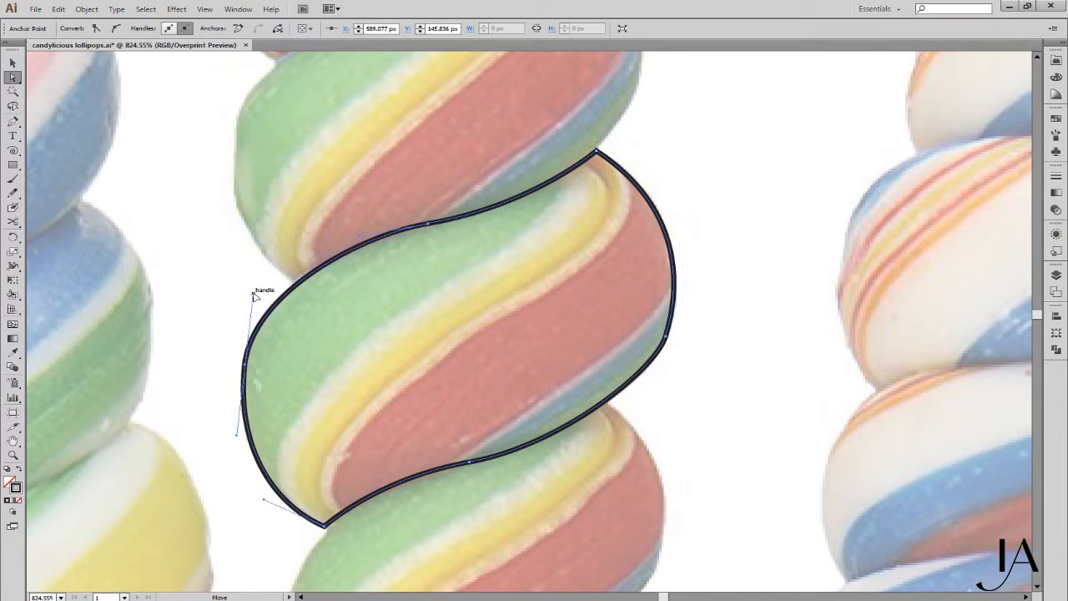
Refine the closed outline's anchor points and handles with Direct Selection so the curves hug the candy segment
left_click_drag(255, 295, 257, 296)
scroll(584, 267, "down", 2)
left_click(666, 247)
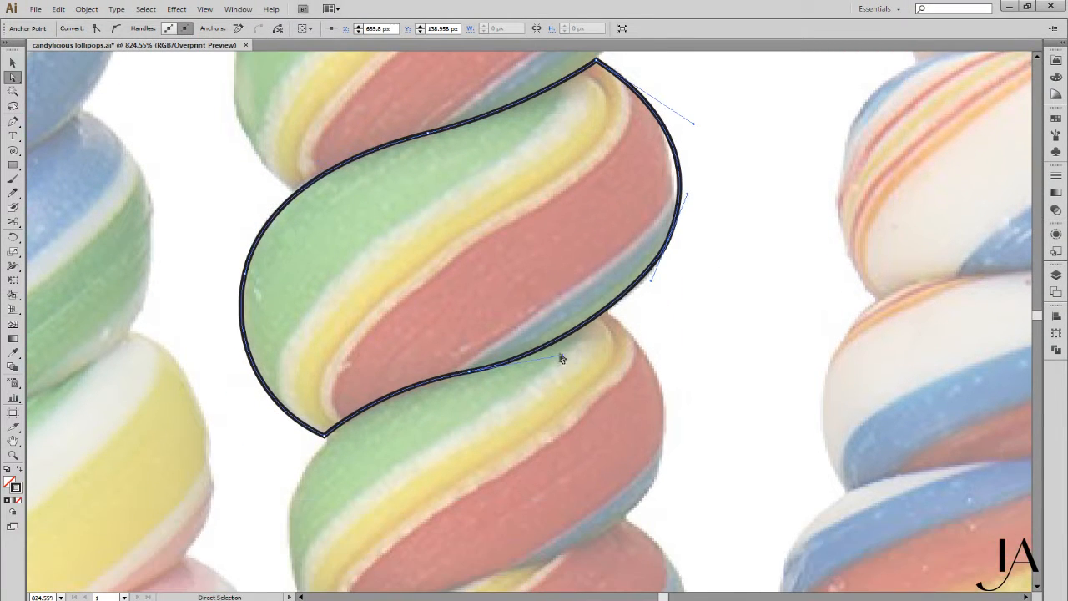
left_click_drag(324, 435, 329, 435)
left_click(666, 247)
left_click_drag(656, 290, 668, 256)
Draw an open Pen curve along the border between the green and white stripes, extending past both ends of the outline
key("p")
left_click_drag(579, 146, 667, 233)
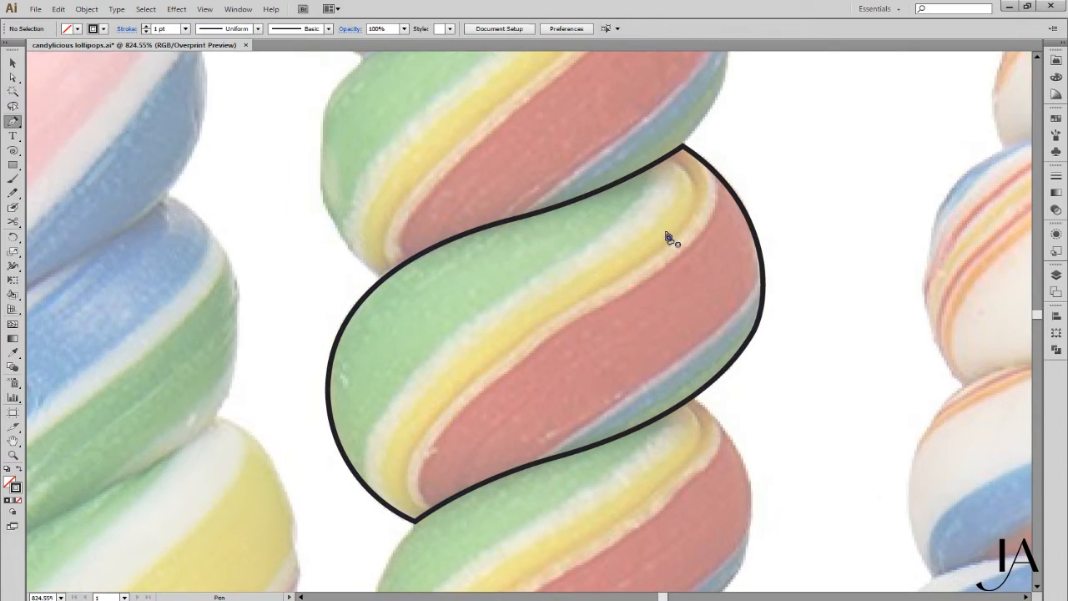
left_click(671, 125)
left_click_drag(502, 294, 350, 367)
left_click_drag(367, 548, 372, 572)
key("ctrl+shift+a")
Draw a second open curve along the lower edge of the yellow stripe, extending past both ends of the outline
left_click_drag(671, 99, 575, 79)
left_click(574, 78)
left_click_drag(460, 283, 322, 367)
left_click_drag(347, 511, 423, 563)
key("ctrl+shift+a")
Draw open curves along both long edges of the red stripe, extending past the segment outline
left_click_drag(620, 128, 625, 96)
left_click(625, 95)
left_click_drag(493, 262, 361, 350)
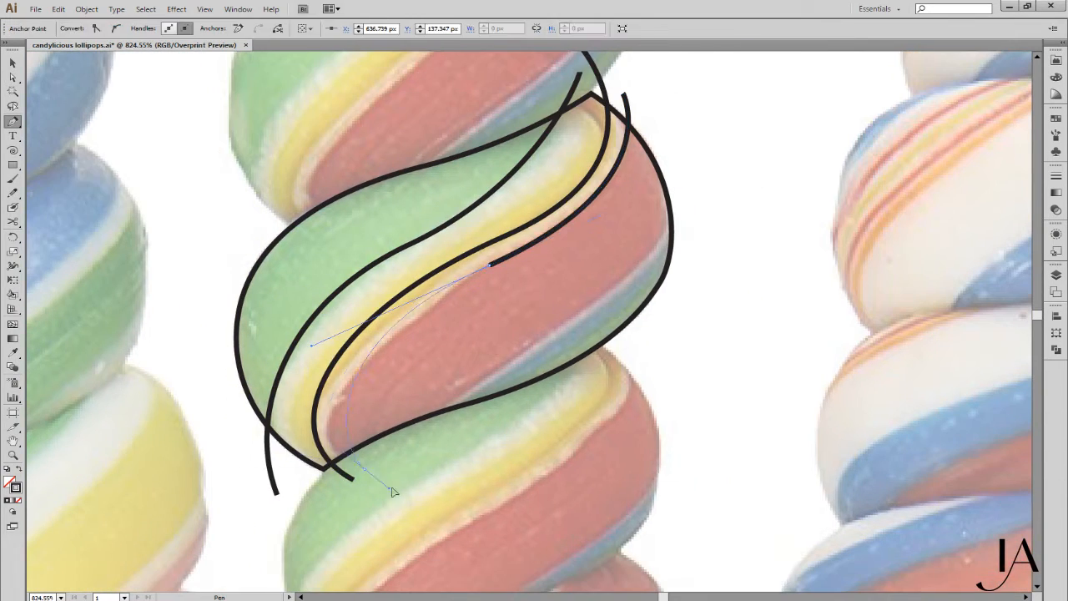
left_click_drag(365, 467, 417, 492)
left_click(642, 270)
Adjust the upper endpoint and middle handle of the curve between the yellow and red stripes to follow the stripe edge
left_click(659, 190)
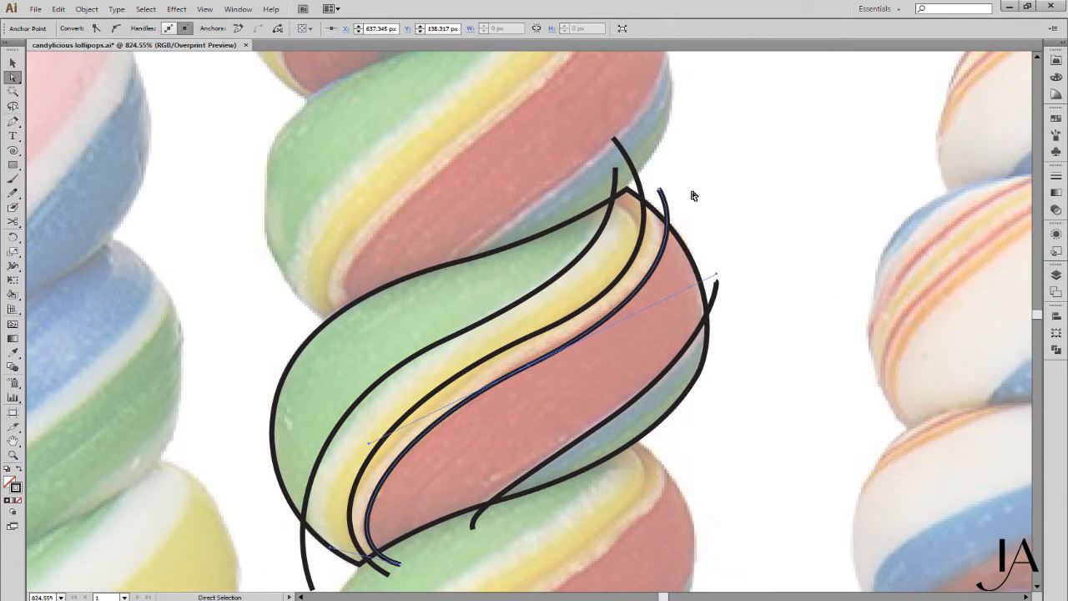
left_click_drag(659, 190, 657, 178)
left_click(531, 359)
left_click_drag(716, 269, 703, 249)
left_click(536, 334)
left_click(580, 341)
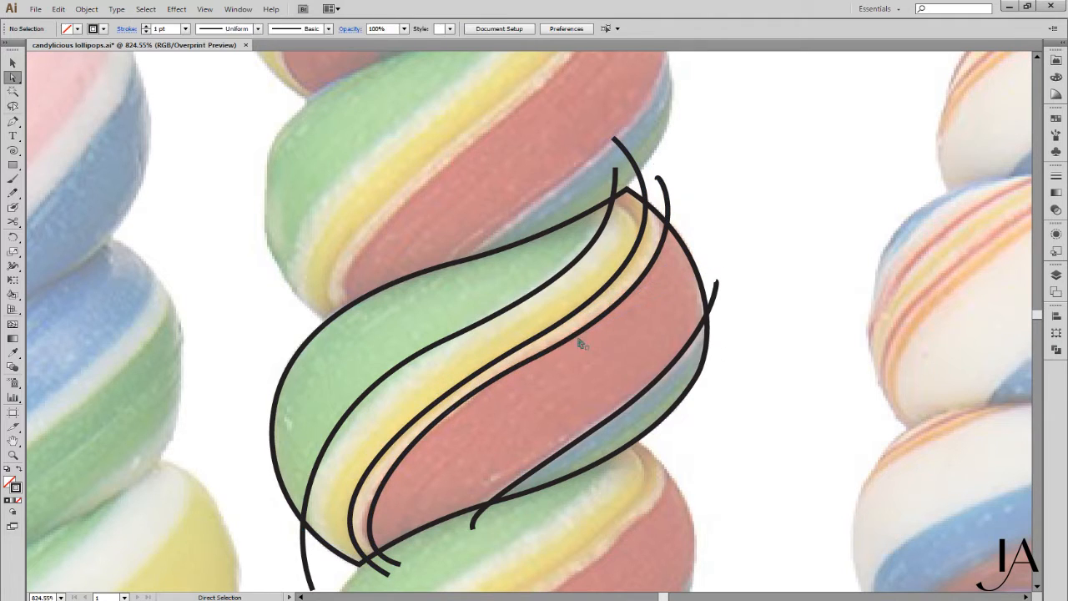
left_click(587, 326)
left_click_drag(659, 181, 667, 193)
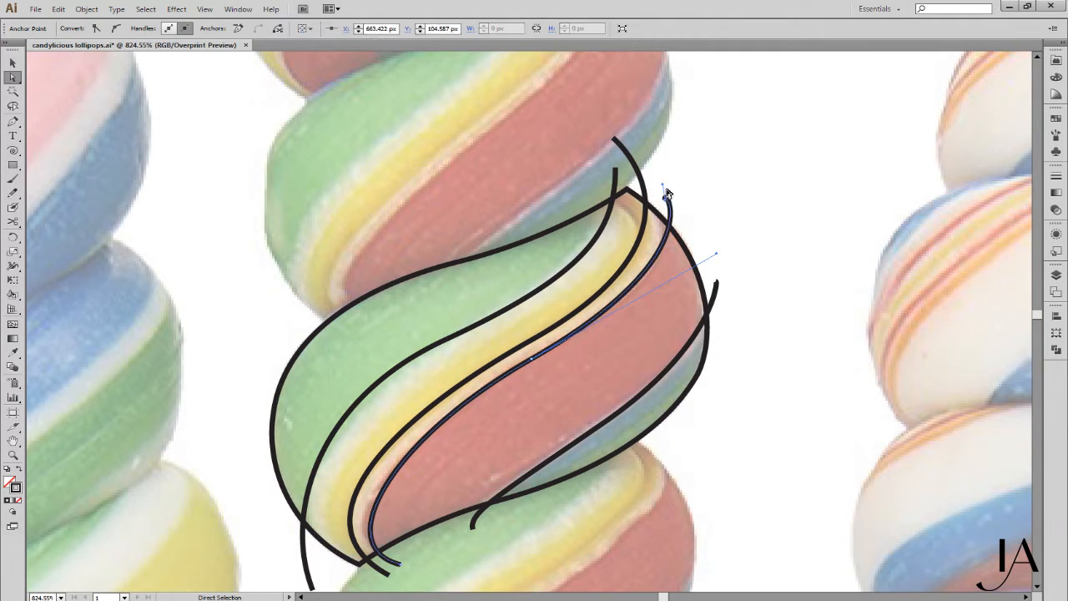
left_click(713, 170)
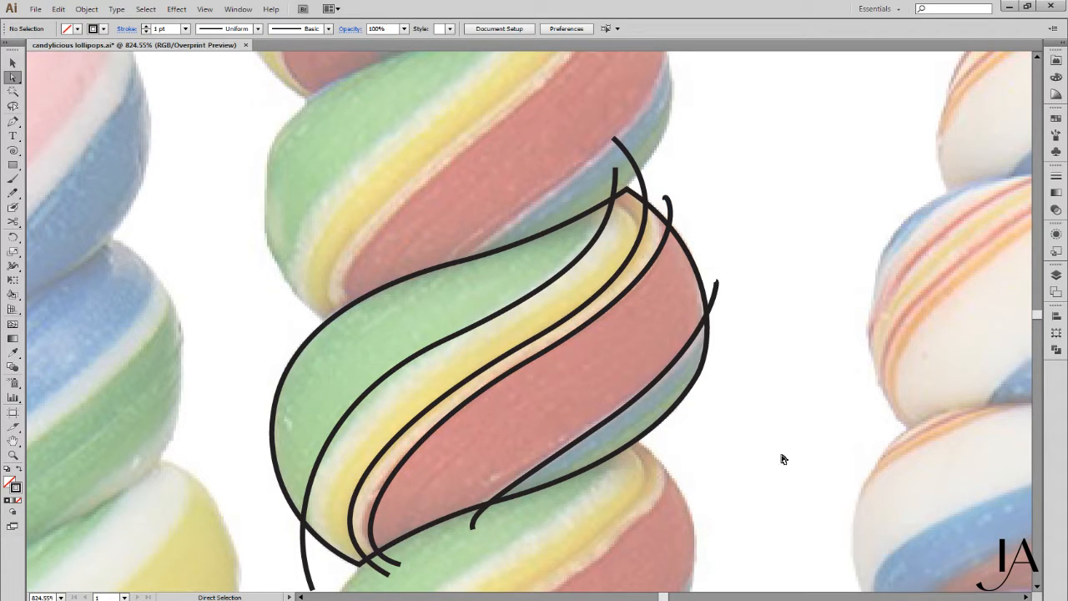
Select the segment outline with all stripe curves and split them into separate shapes with Pathfinder Divide
key("v")
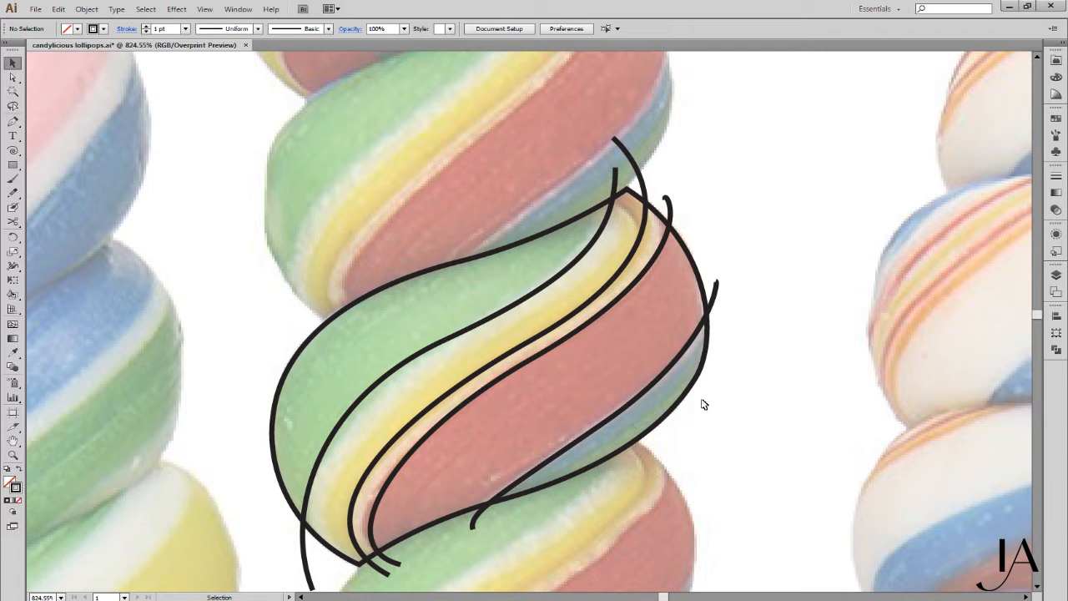
left_click_drag(231, 286, 687, 520)
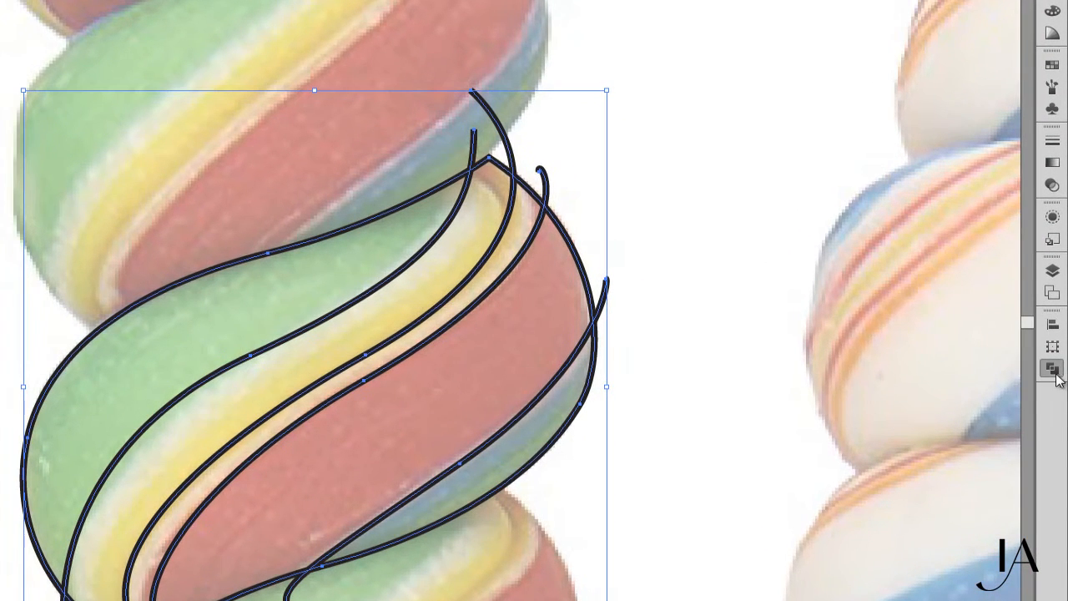
left_click(1055, 349)
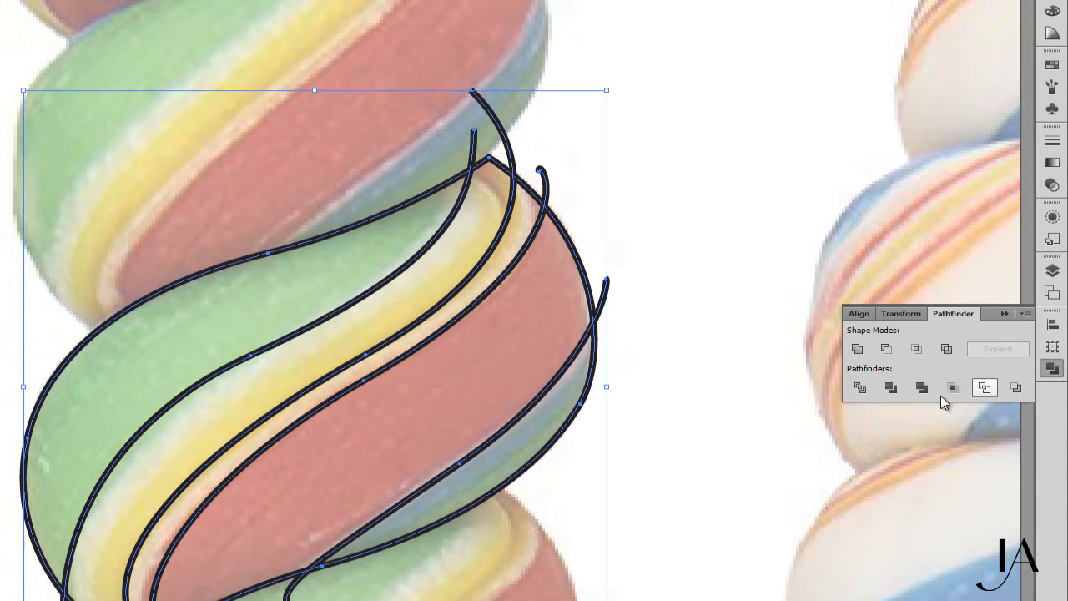
left_click(859, 387)
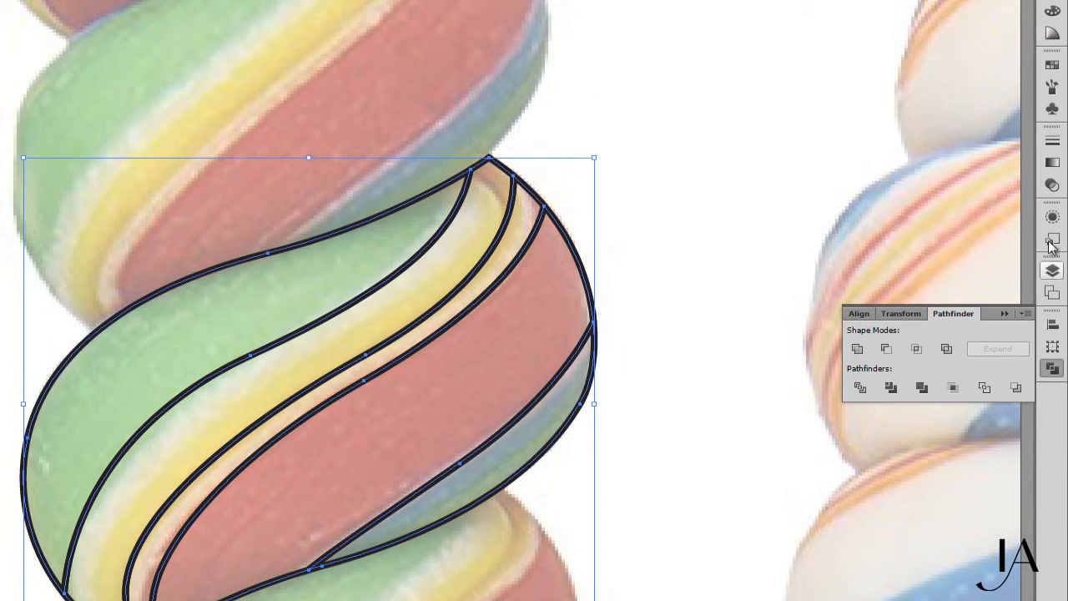
Expand the divided group in the layer list, and hide and lock the linked lollipop image
left_click(1052, 270)
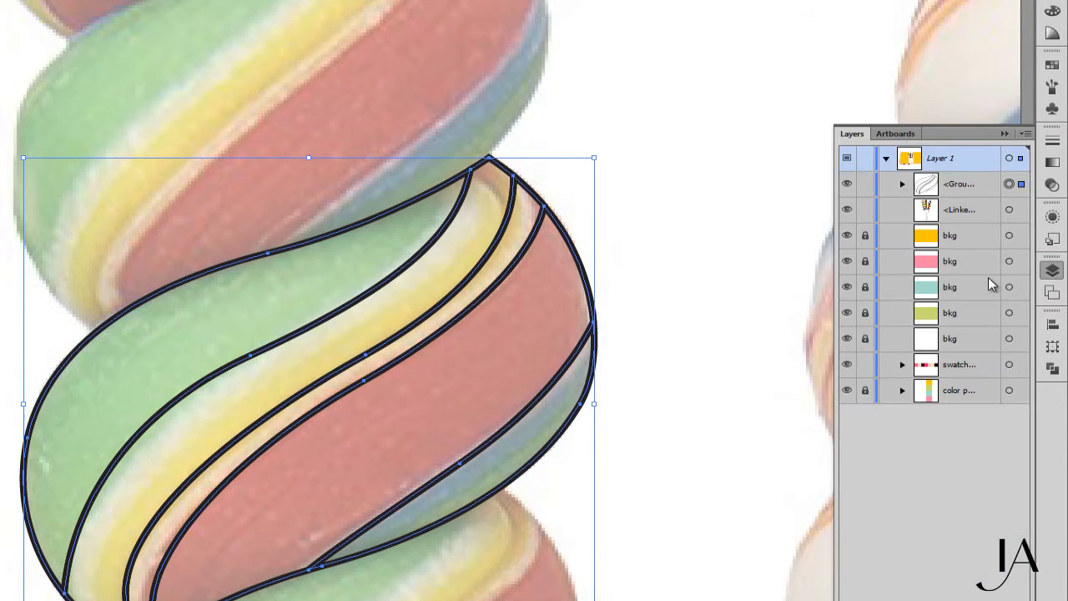
left_click(902, 184)
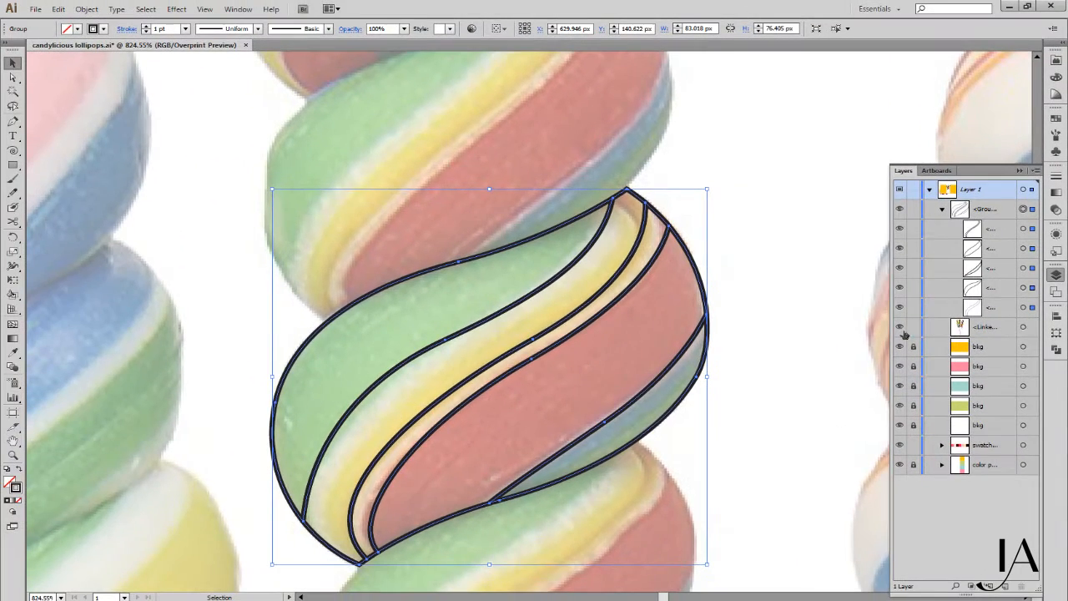
left_click(900, 328)
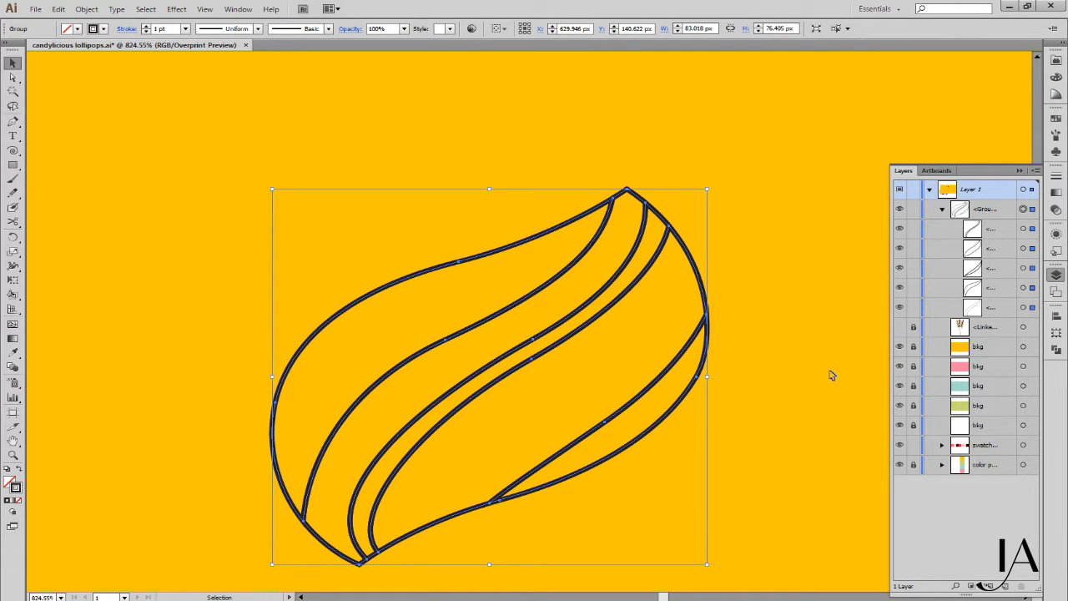
Move the divided swirl group to the artboard's lower edge just above the palette squares, at about X 203 px, Y 678 px
key("a")
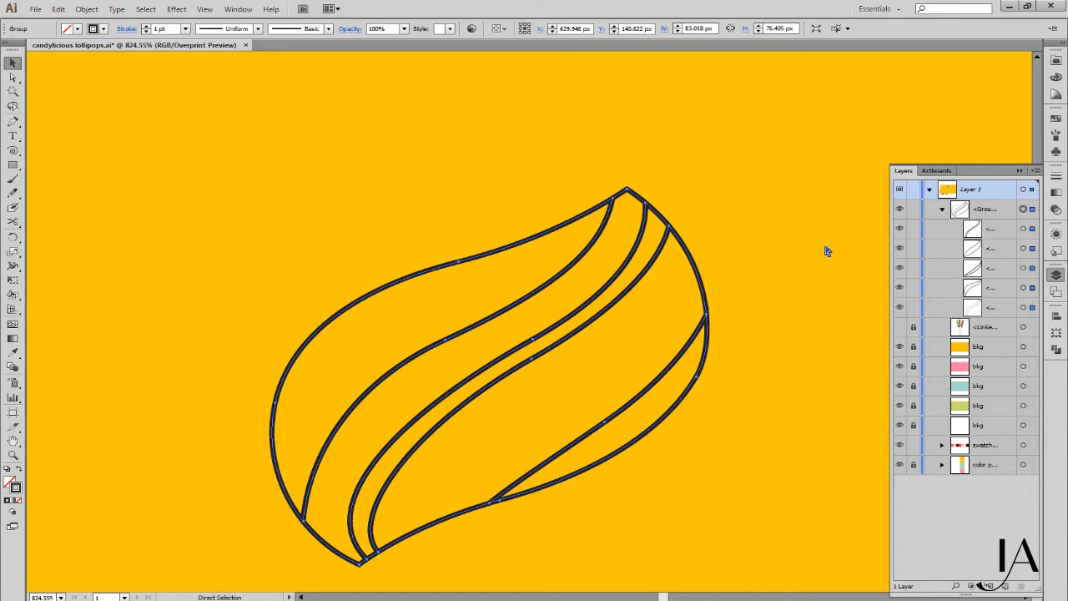
key("ctrl+minus")
key("ctrl+minus")
key("ctrl+minus")
key("ctrl+minus")
key("ctrl+minus")
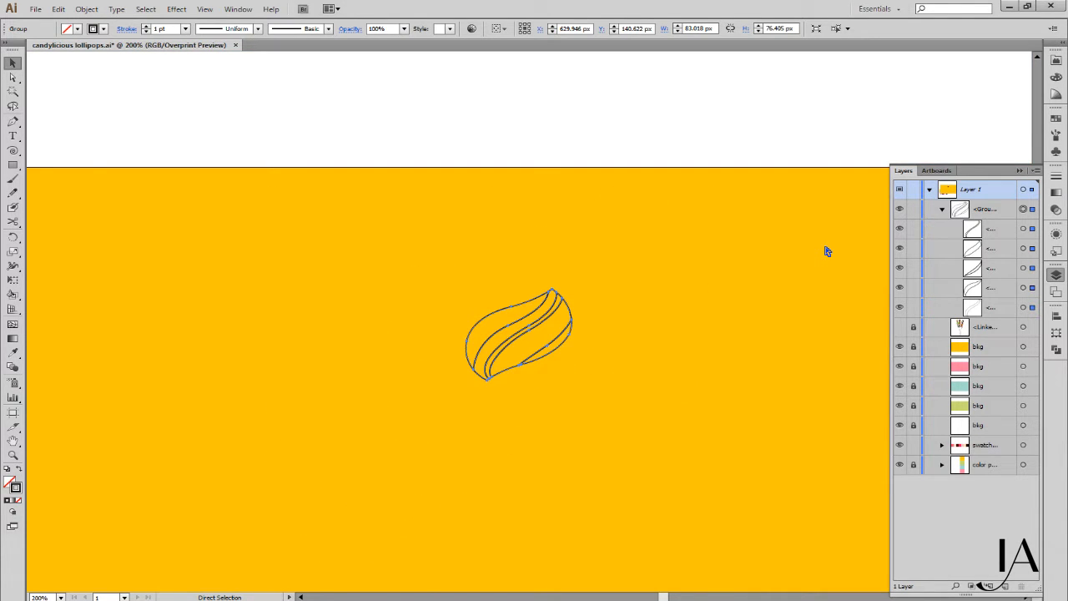
key("ctrl+minus")
key("ctrl+minus")
key("v")
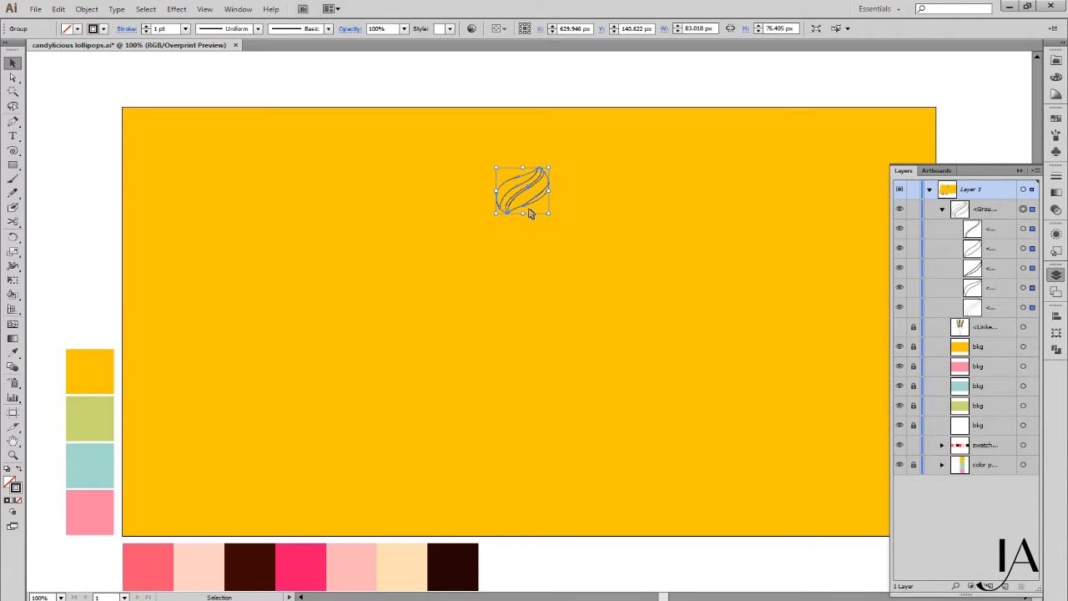
key("F7")
left_click_drag(531, 207, 259, 528)
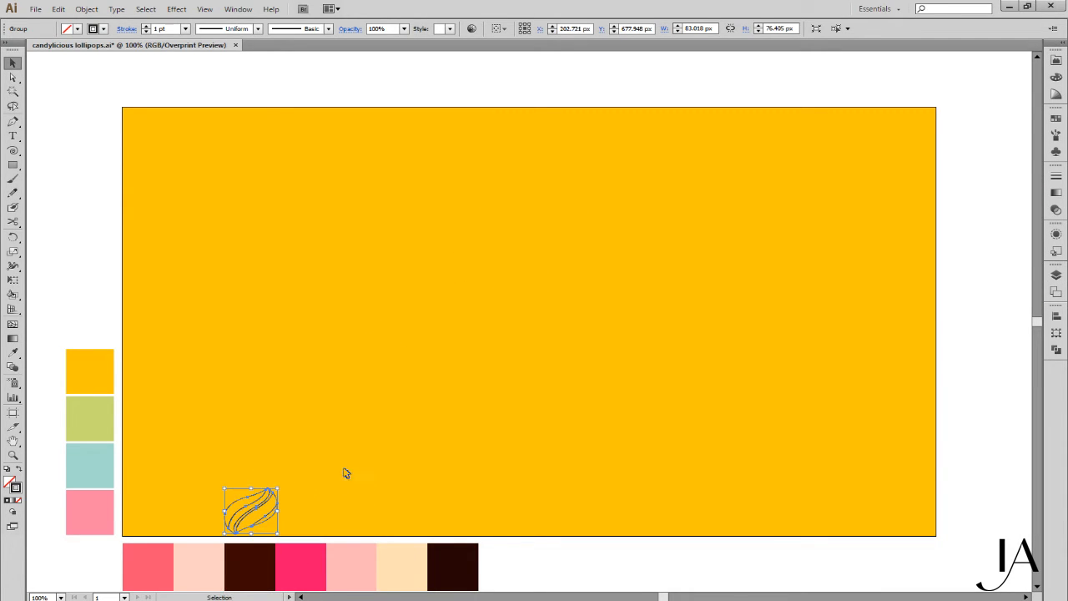
key("ctrl+space")
left_click_drag(186, 489, 307, 543)
key("ctrl+minus")
key("ctrl+minus")
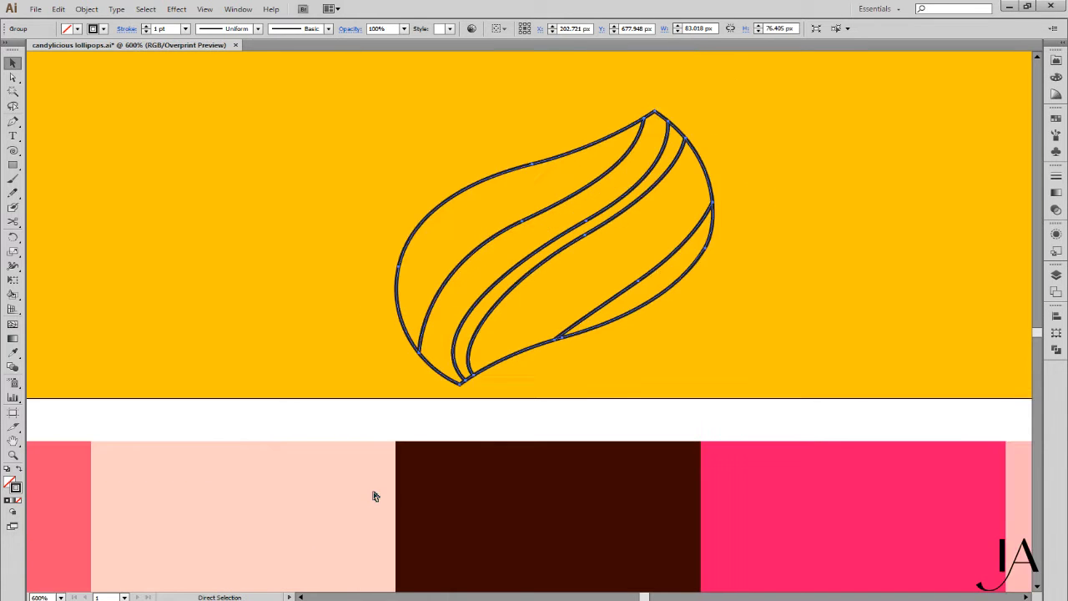
key("ctrl+minus")
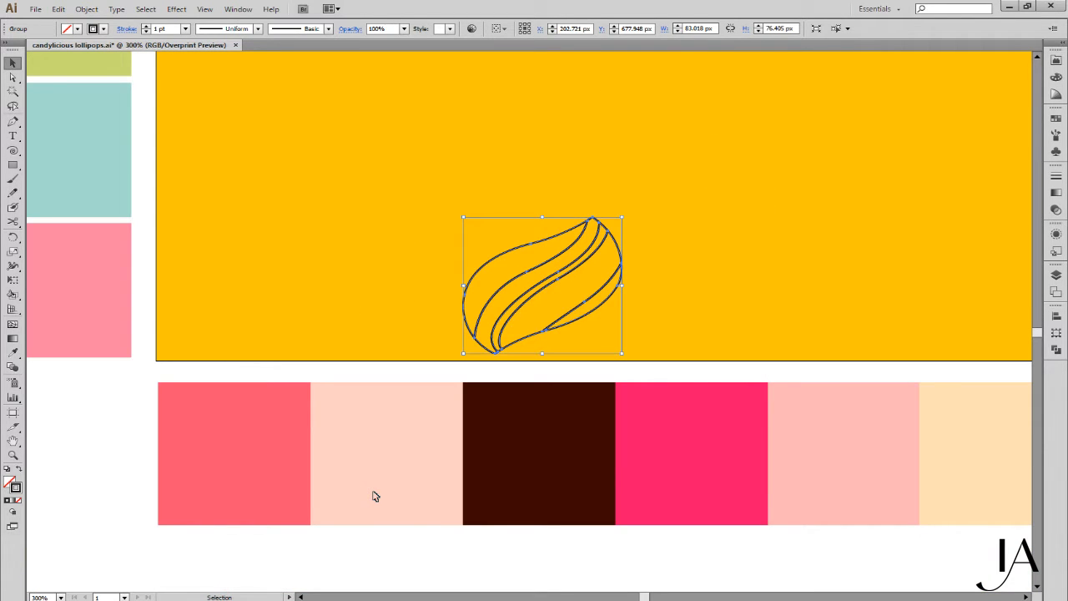
Deselect the swirl group and fill its outer upper-left stripe with the light pink palette color using the Eyedropper
left_click_drag(756, 329, 680, 286)
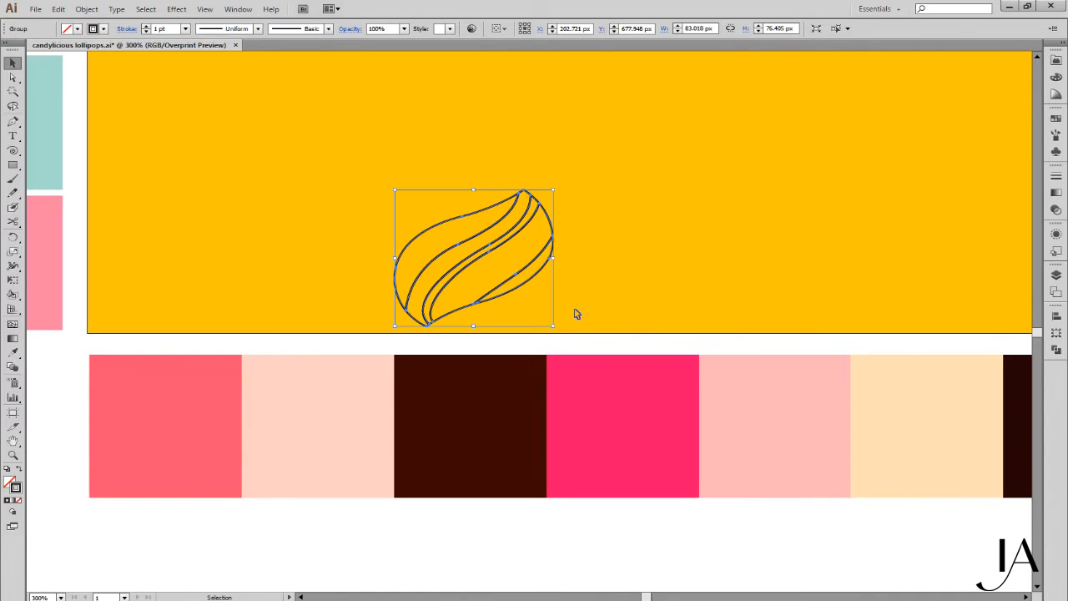
key("a")
key("v")
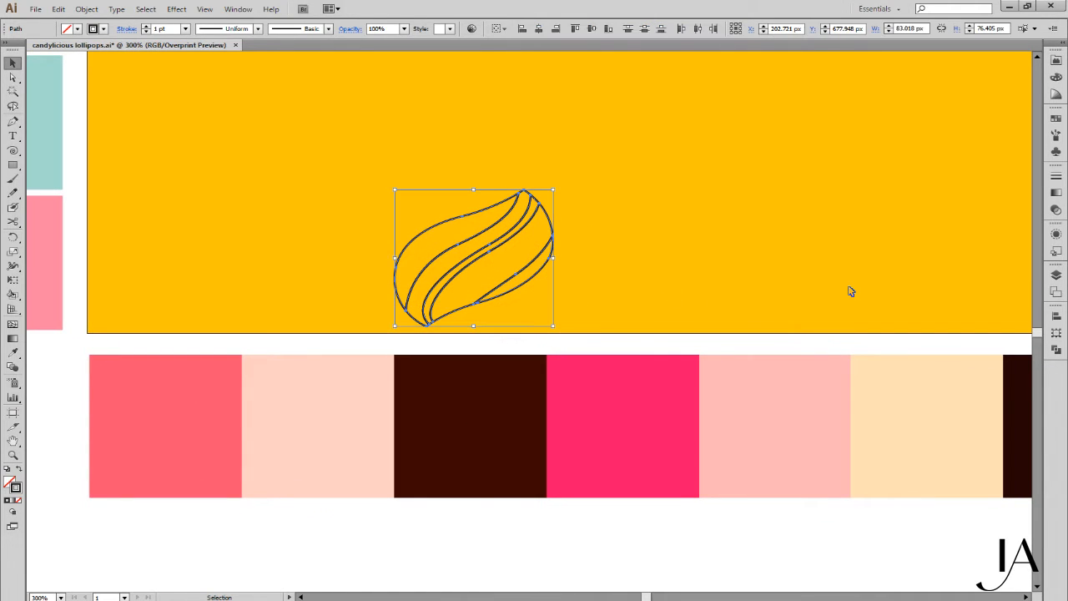
left_click(693, 222)
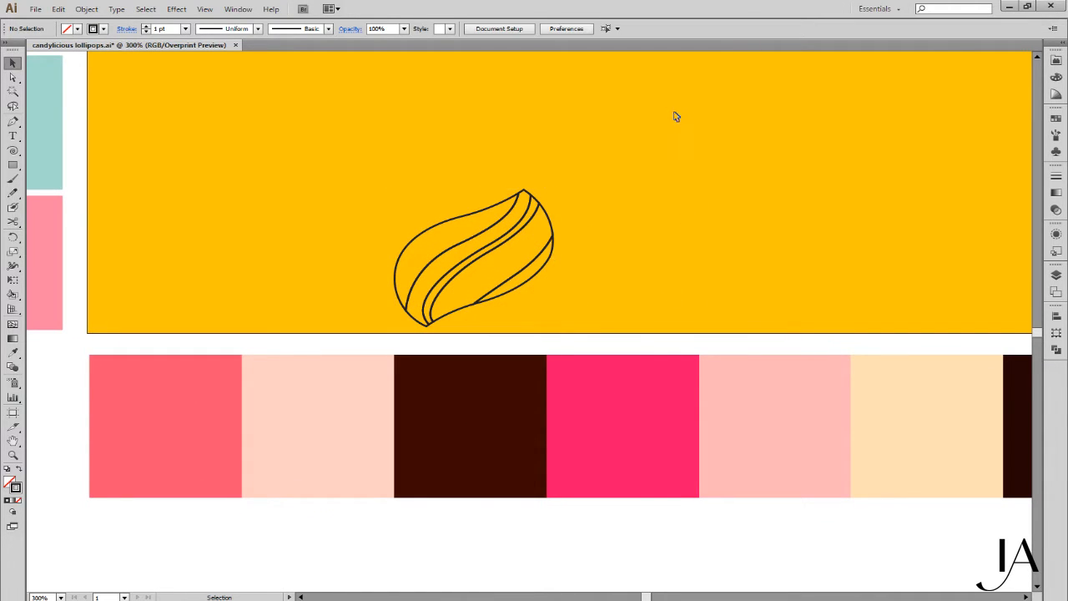
key("i")
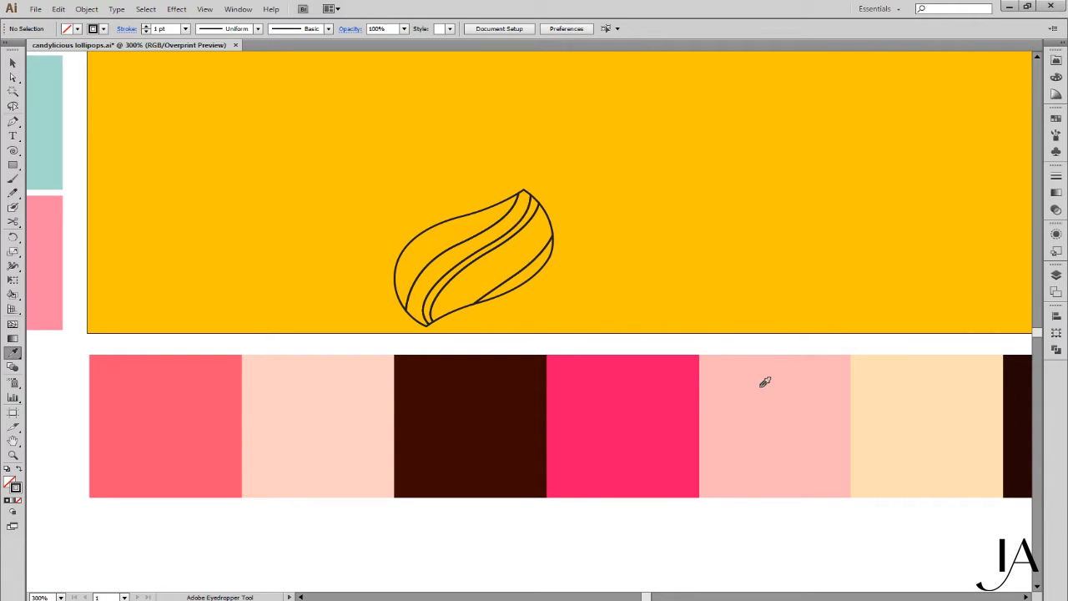
left_click(764, 382)
left_click(432, 220)
Fill the stripe next to the light pink one with the dark brown palette color
left_click(496, 379)
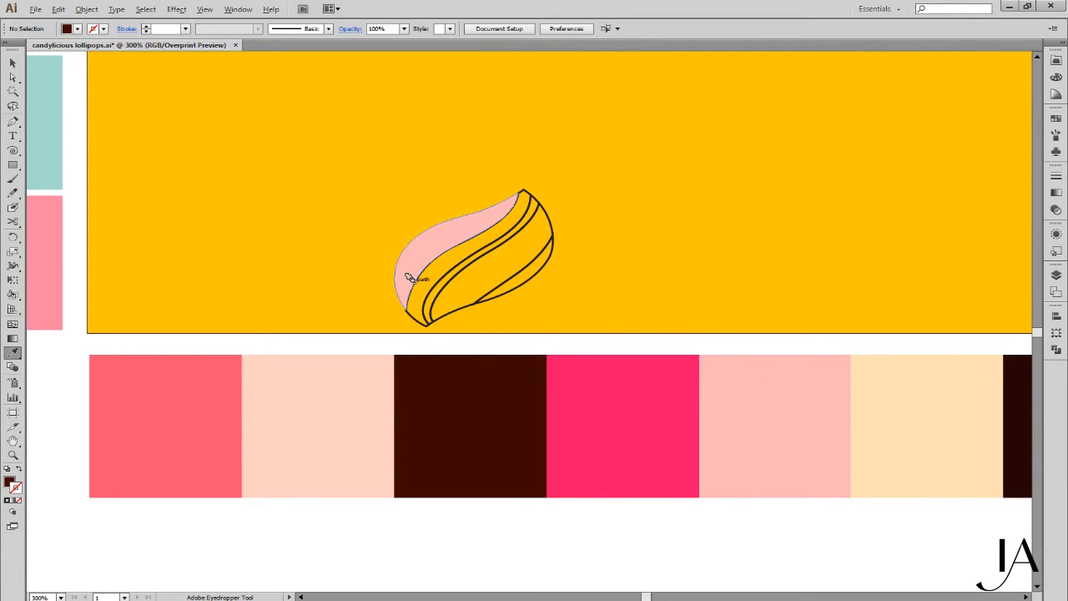
left_click(413, 282)
key("ctrl+z")
left_click(408, 311)
Fill the swirl's broad right stripe with the coral palette color and the narrow lower-right stripe with pale peach
left_click(395, 429)
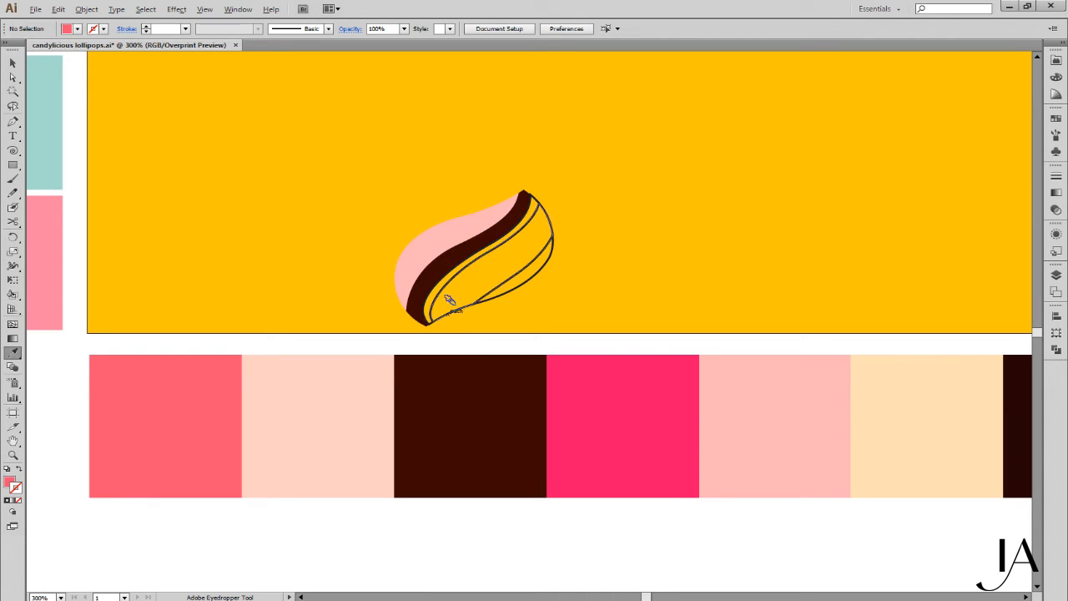
left_click(450, 307)
left_click(350, 447)
left_click(506, 285)
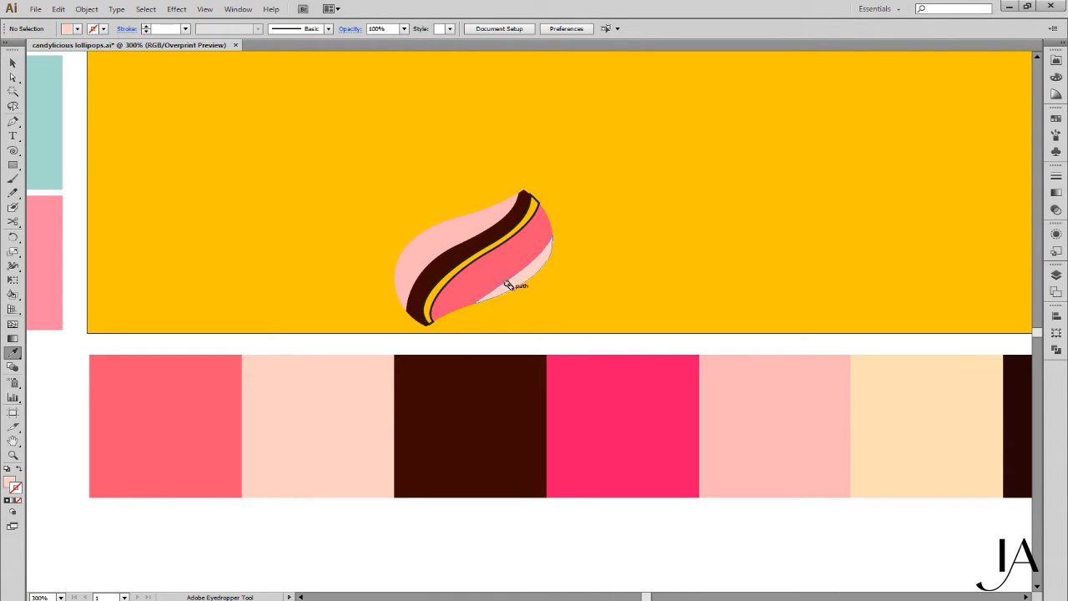
Fill the thin stripe between the dark brown and coral stripes with white and no stroke
key("v")
left_click(429, 320)
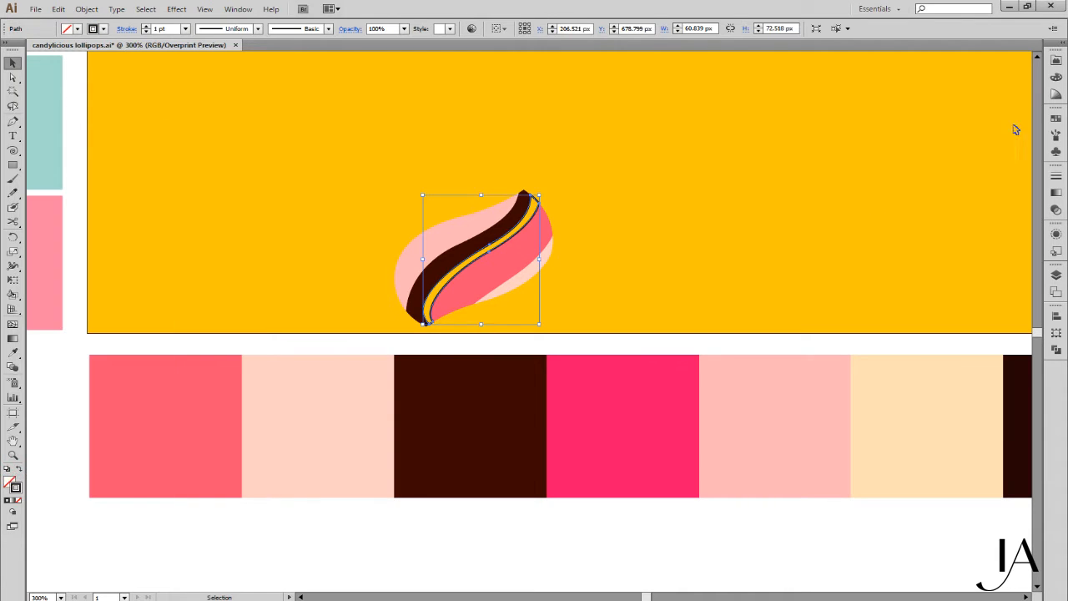
key("shift+x")
left_click(1055, 120)
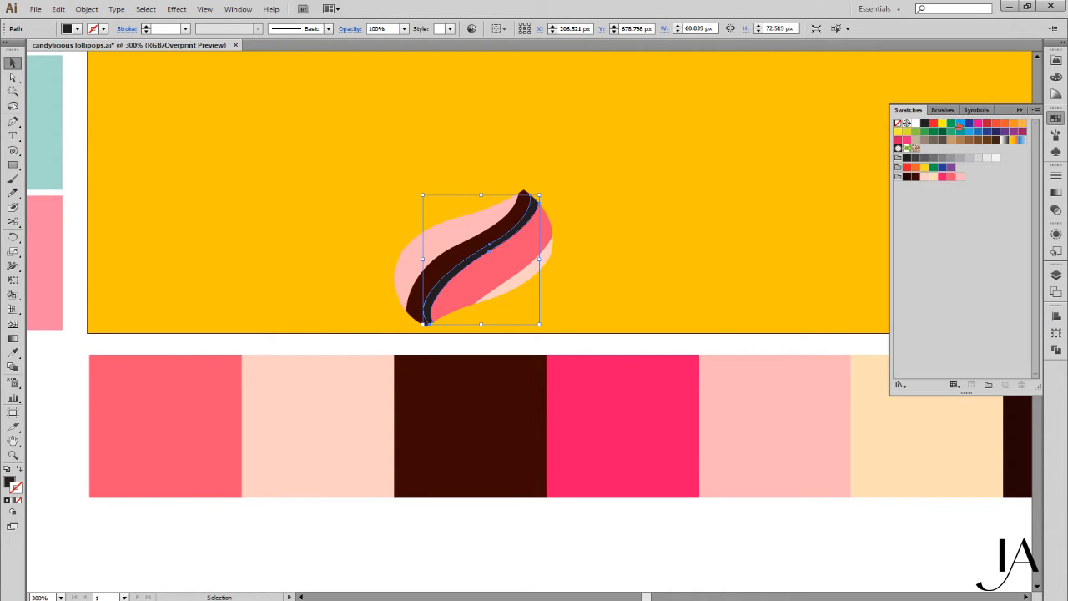
left_click(915, 124)
key("shift+x")
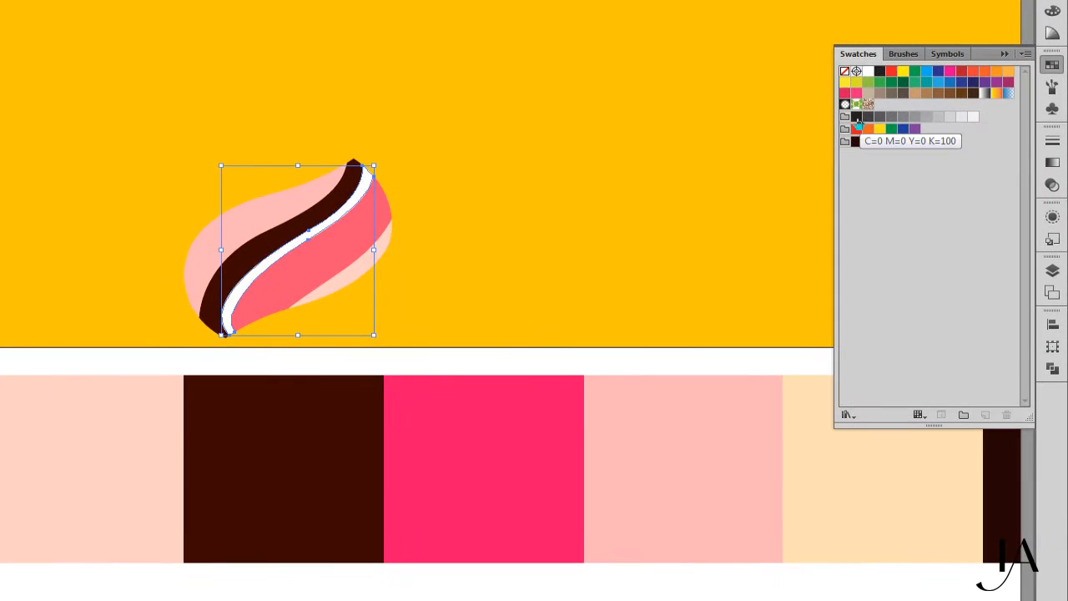
Select the whole swirl group and give it a 0.5 pt dark brown stroke
left_click(679, 257)
left_click_drag(241, 200, 439, 314)
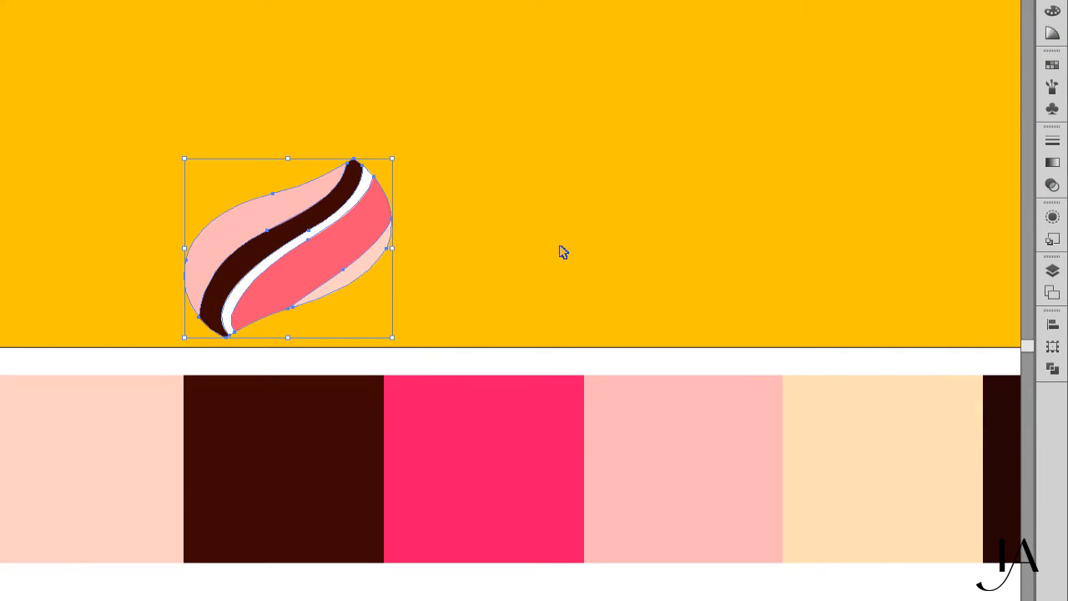
left_click(1053, 65)
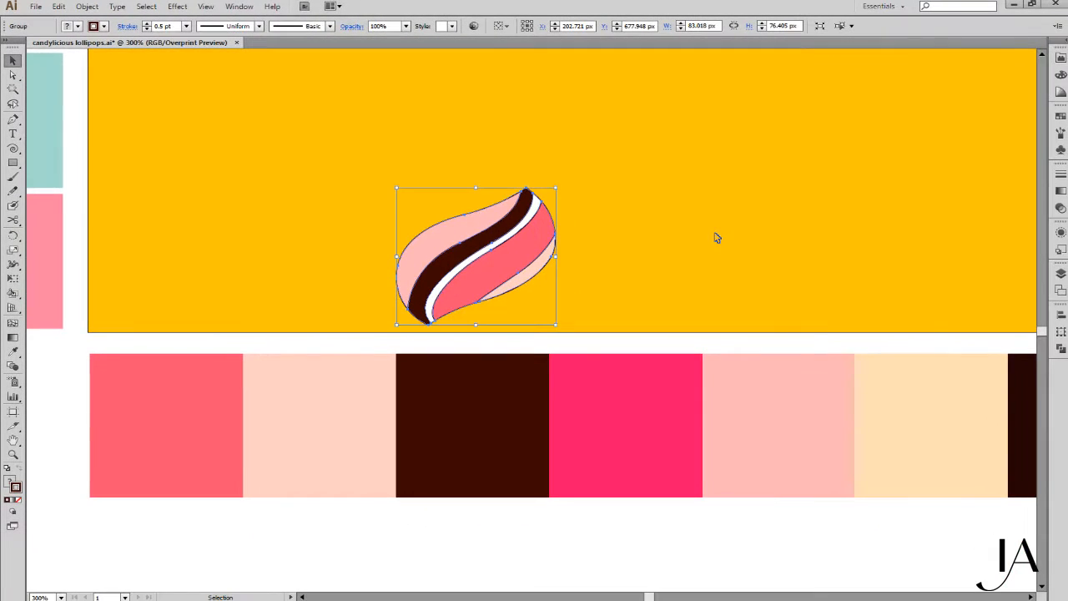
Move the colored swirl group to the artboard's upper-left area, at about X 241 px, Y 140 px
key("space")
left_click_drag(540, 307, 576, 439)
left_click_drag(491, 464, 506, 75)
key("space")
left_click_drag(614, 98, 613, 500)
key("ctrl+minus")
key("ctrl+minus")
key("ctrl+minus")
key("ctrl+minus")
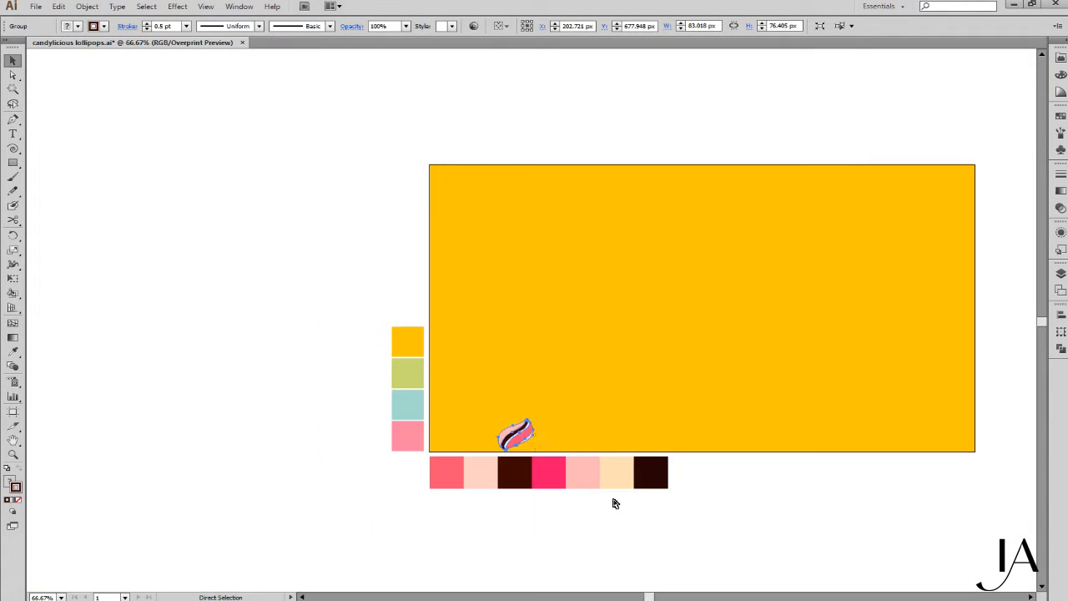
left_click_drag(521, 438, 538, 224)
key("ctrl+plus")
key("ctrl+plus")
key("space")
left_click_drag(676, 149, 617, 287)
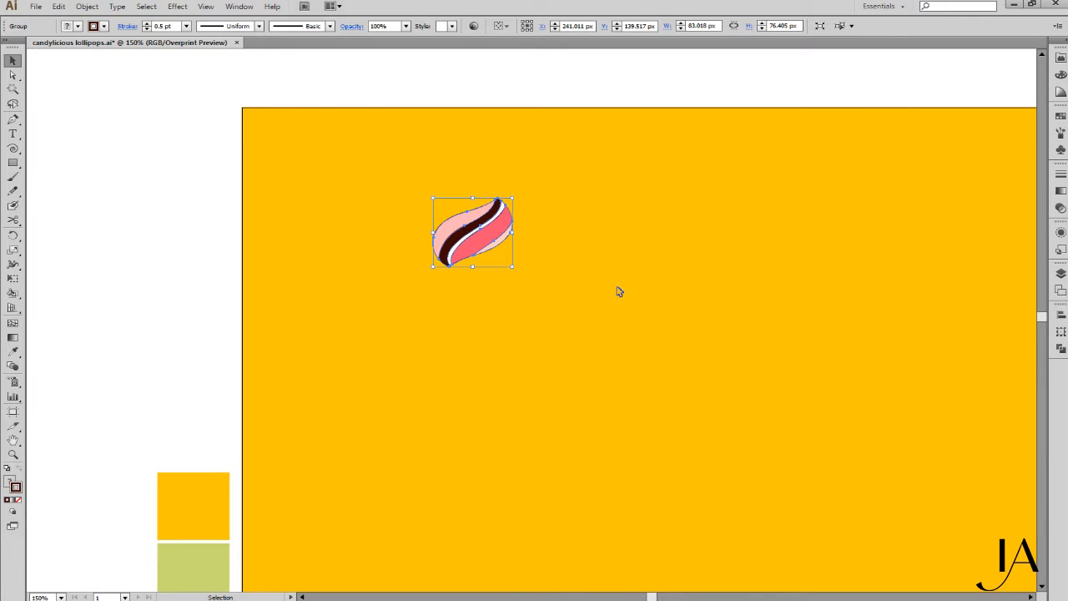
Bring the pale peach stripe to the front of the swirl group's stacking order
left_click(1061, 274)
left_click(945, 207)
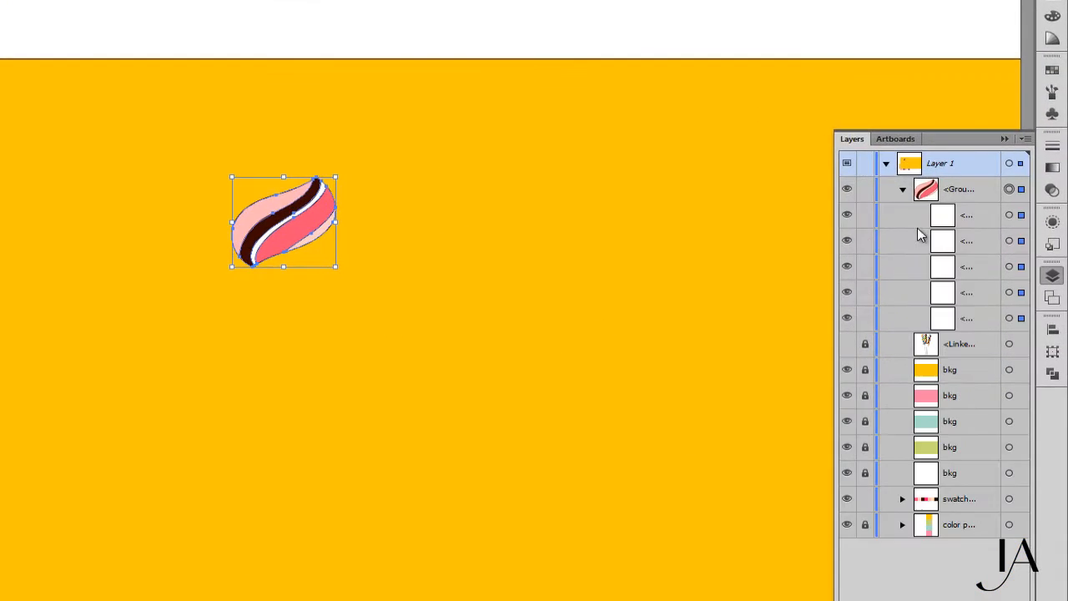
left_click(1009, 292)
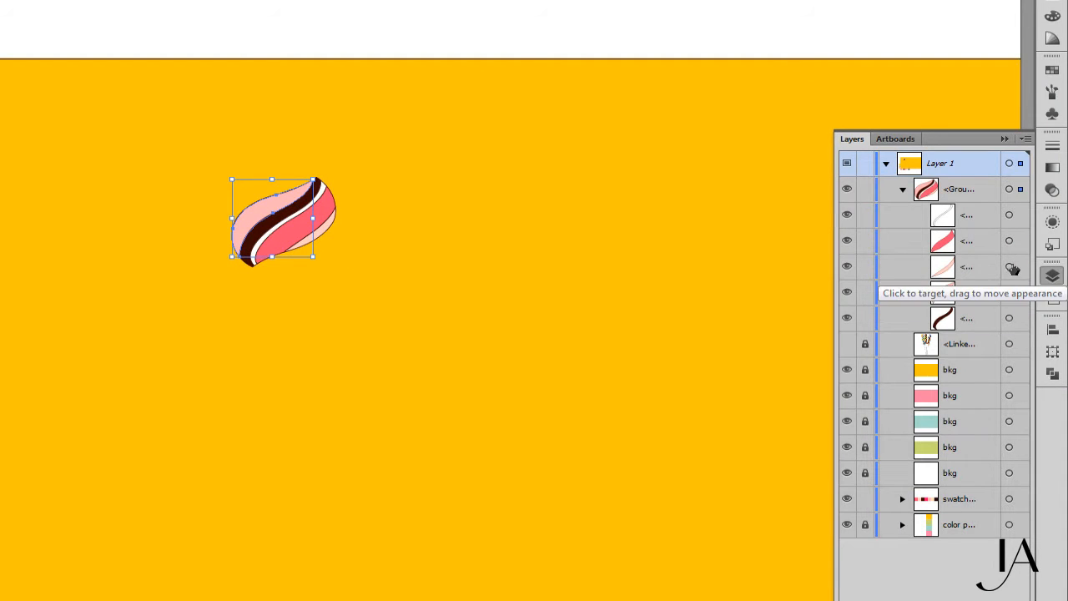
left_click(1009, 266)
key("ctrl+bracketright")
key("ctrl+bracketright")
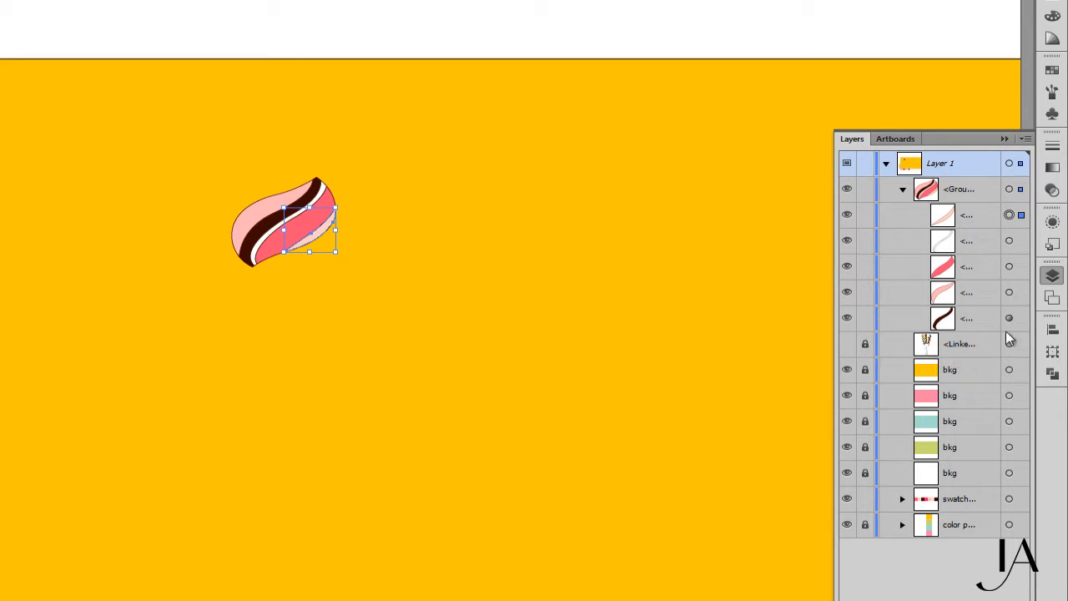
Raise the dark brown stripe above the light pink one and send the white stripe one level backward
left_click(1009, 318)
key("ctrl+bracketright")
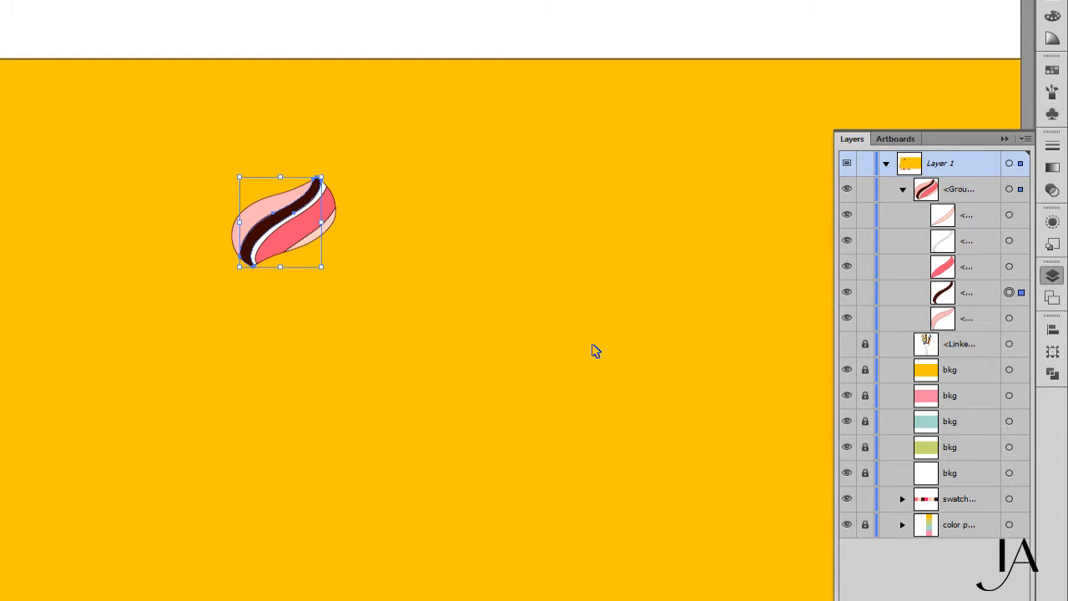
left_click(1009, 241)
key("ctrl+bracketleft")
left_click(384, 360)
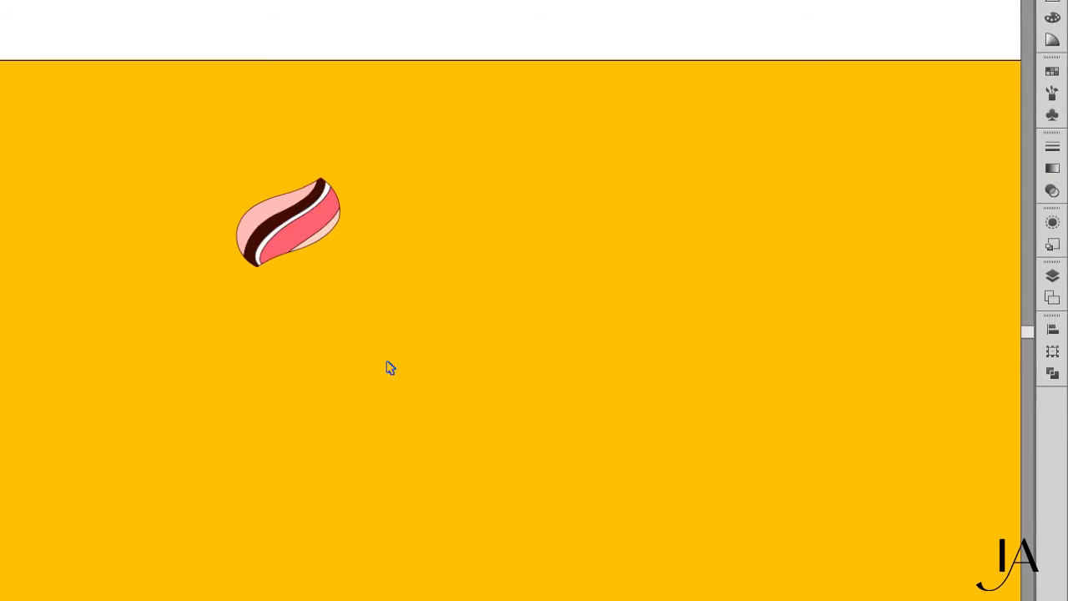
Duplicate the swirl group about 50 px down and 4 px right, and repeat the duplication to stack six segments
left_click_drag(247, 186, 328, 278)
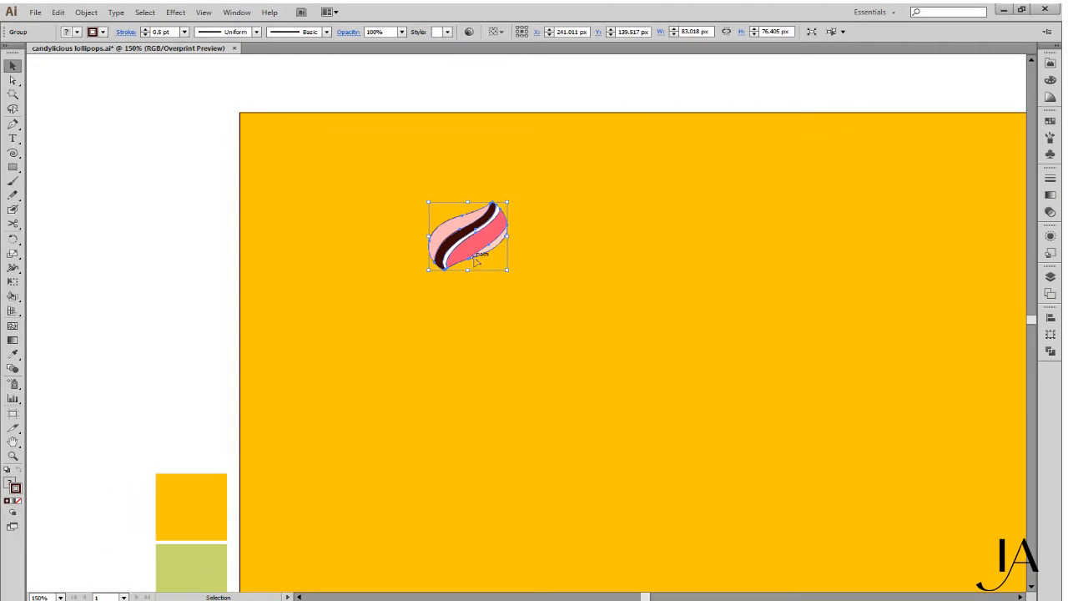
left_click_drag(476, 261, 478, 306)
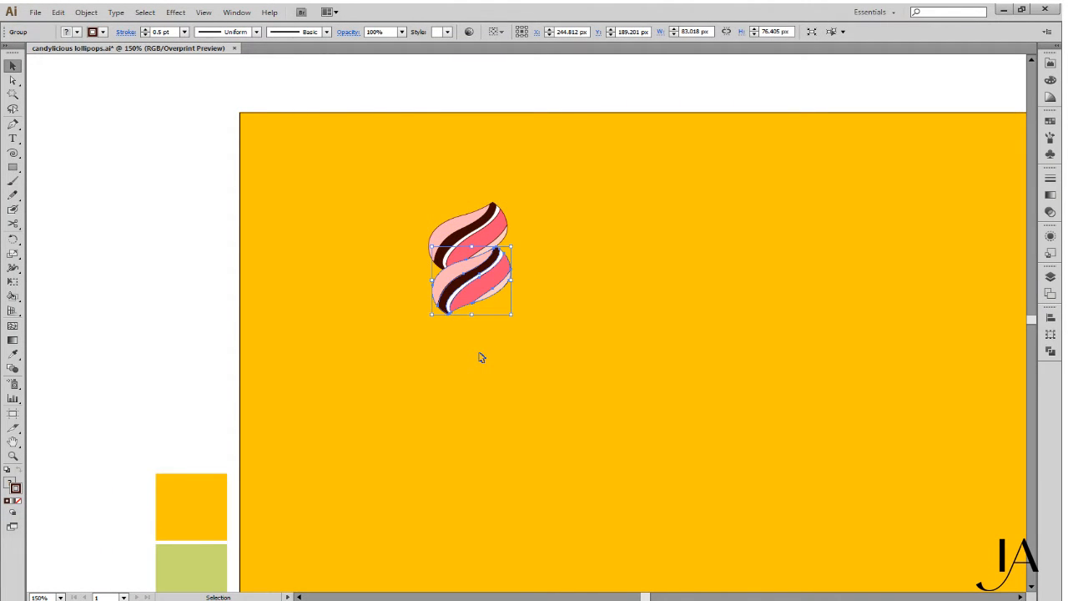
key("ctrl+d")
key("ctrl+d")
key("ctrl+d")
key("ctrl+d")
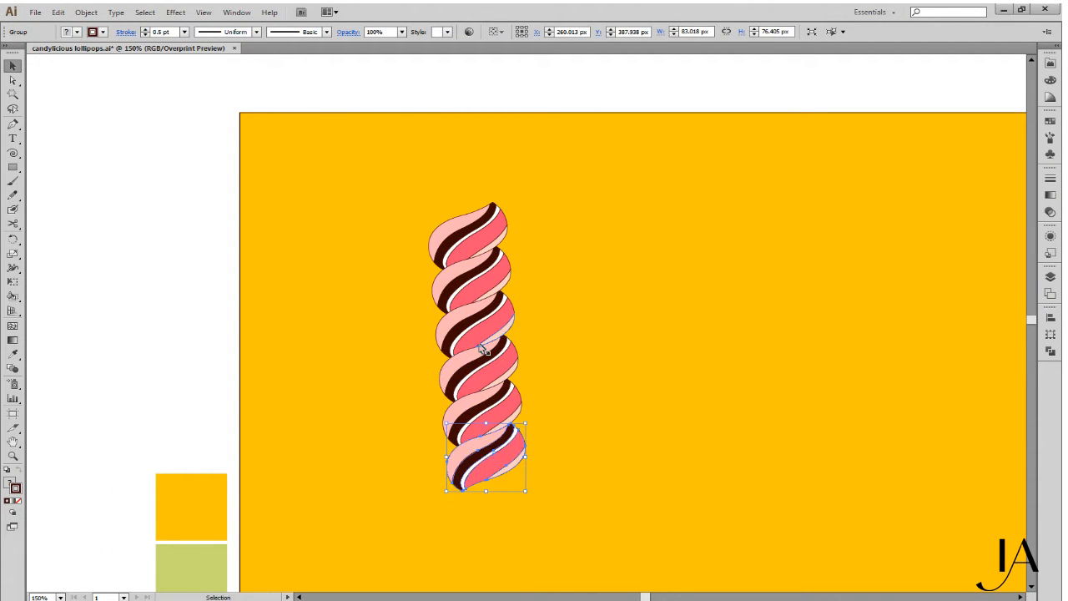
Create a 22 px wide, 400 px high rectangle to the right of the twisted column as the lollipop stick
key("ctrl+plus")
key("ctrl+plus")
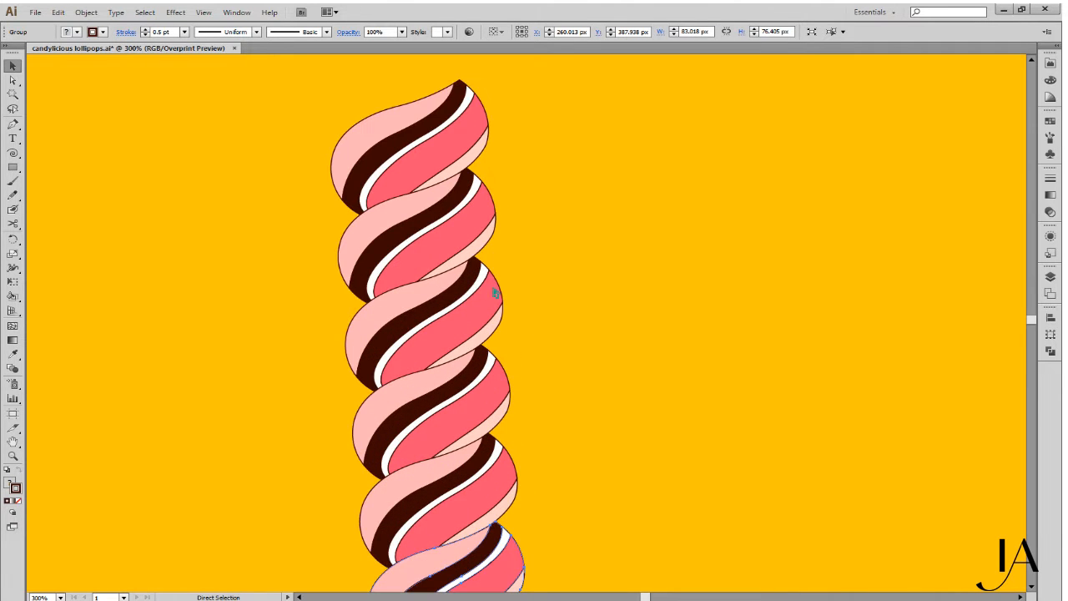
left_click_drag(641, 387, 648, 125)
key("m")
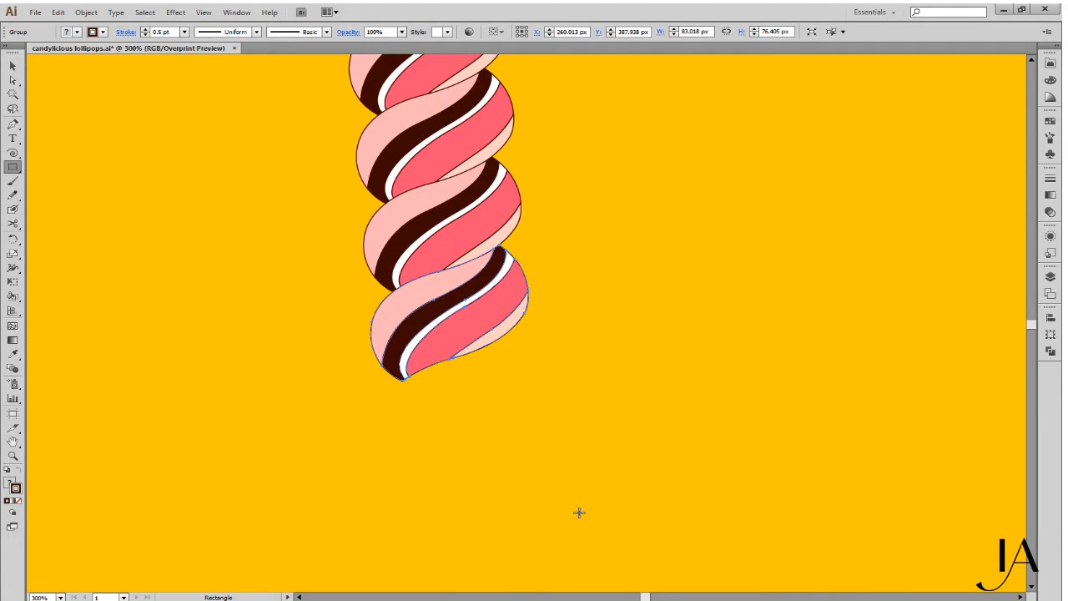
left_click(647, 184)
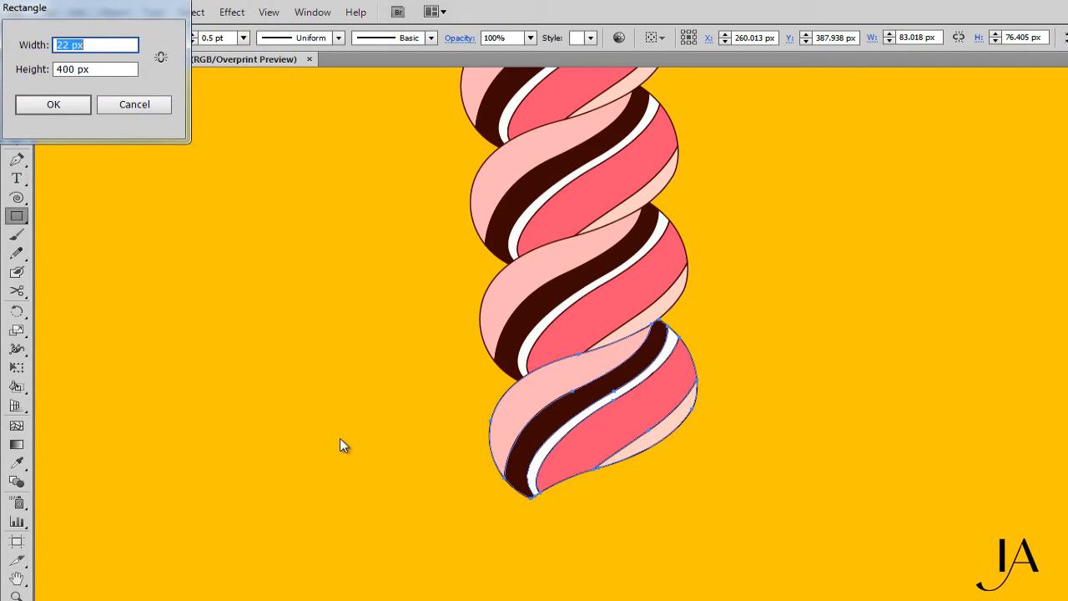
key("Return")
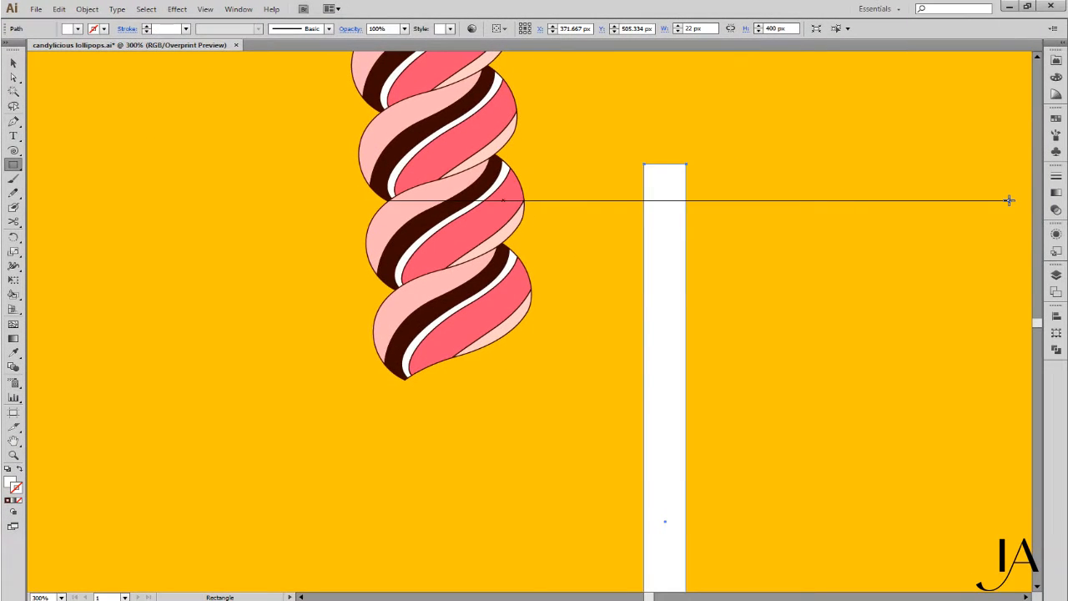
key("ctrl+1")
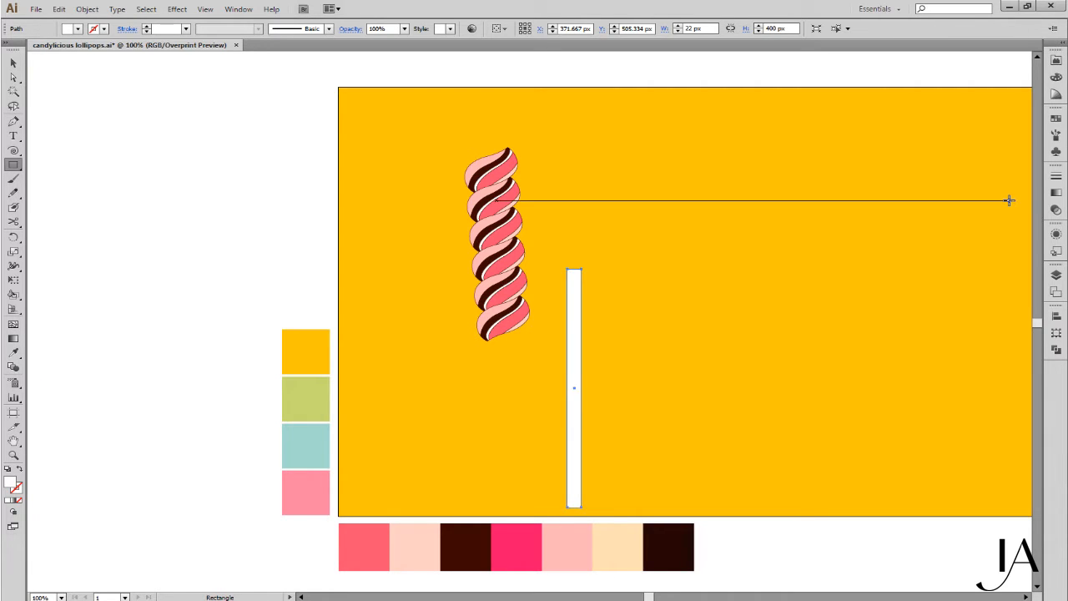
Fill the stick rectangle with the cream palette color and deselect it
key("i")
left_click(628, 541)
key("v")
double_click(679, 437)
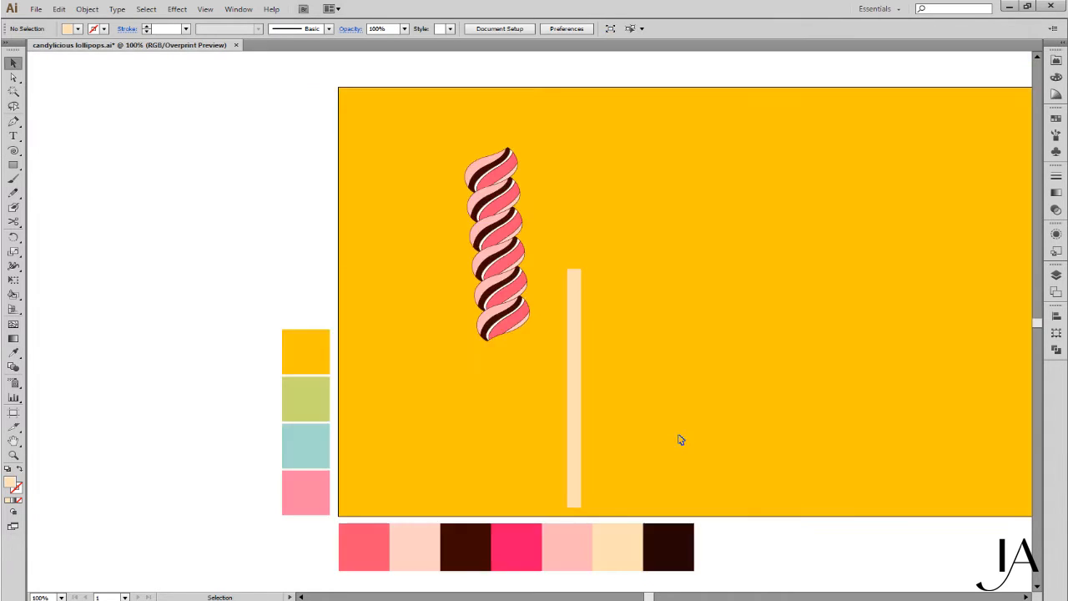
Add an anchor point at the middle of the stick's bottom edge and move it 3 px down
left_click_drag(584, 512, 566, 502)
left_click(549, 318)
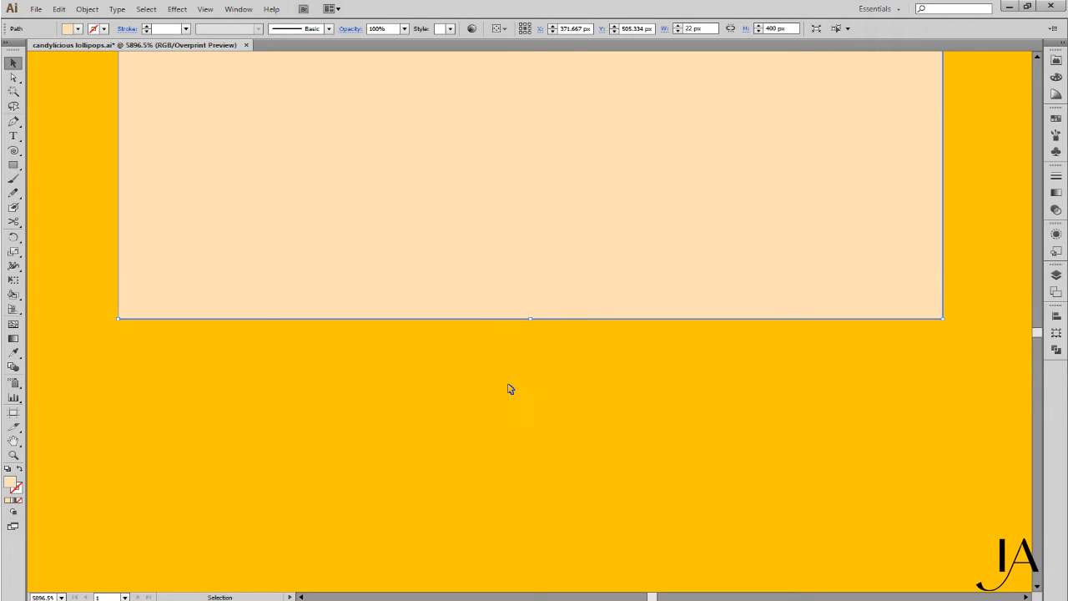
key("p")
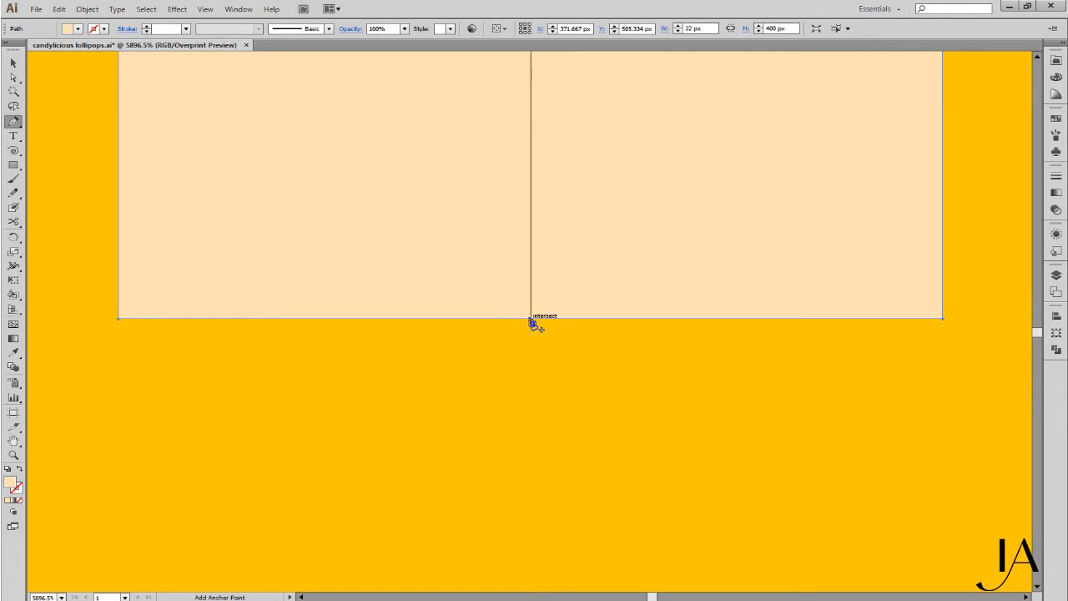
left_click(531, 318)
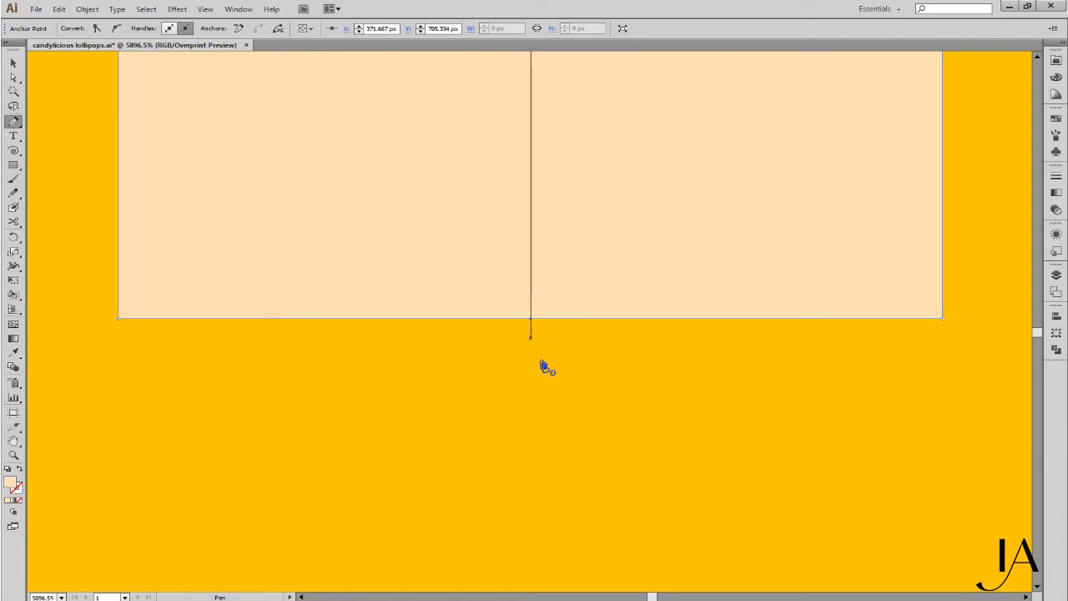
key("Down")
key("Down")
key("Down")
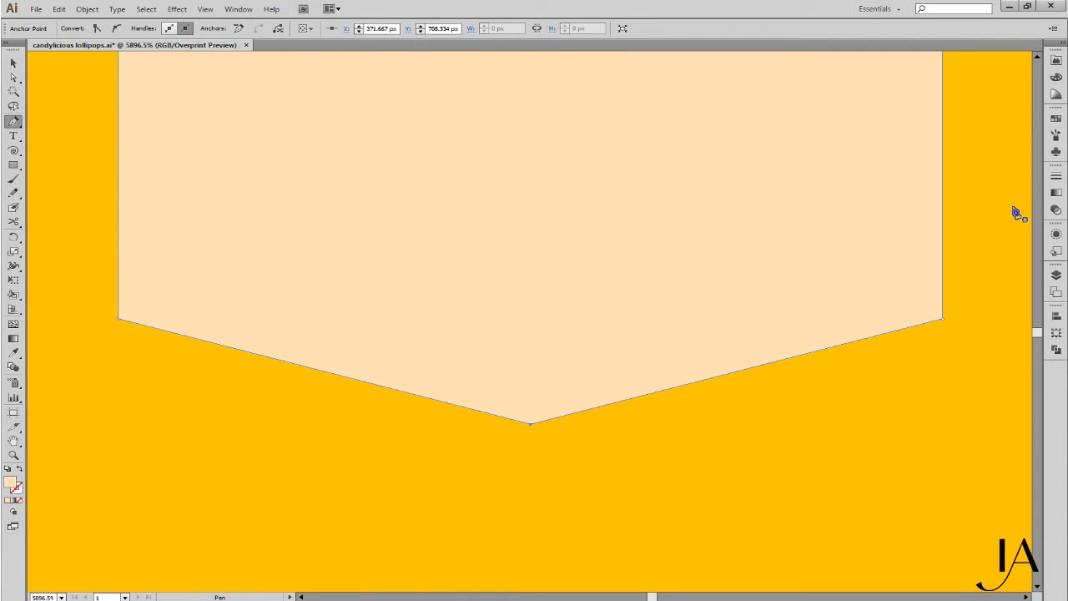
Convert the stick's bottom middle anchor to a smooth point with long horizontal handles to round the end
key("shift+c")
left_click_drag(531, 427, 430, 429)
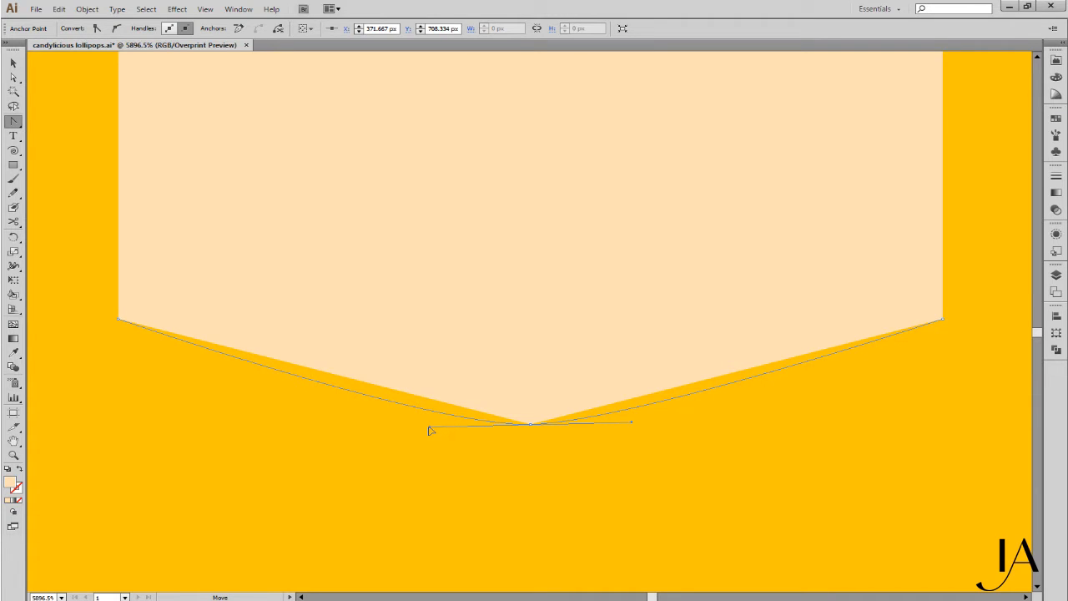
left_click_drag(431, 430, 215, 426)
key("ctrl+minus")
key("ctrl+minus")
key("ctrl+minus")
key("ctrl+minus")
key("ctrl+minus")
key("ctrl+minus")
key("ctrl+minus")
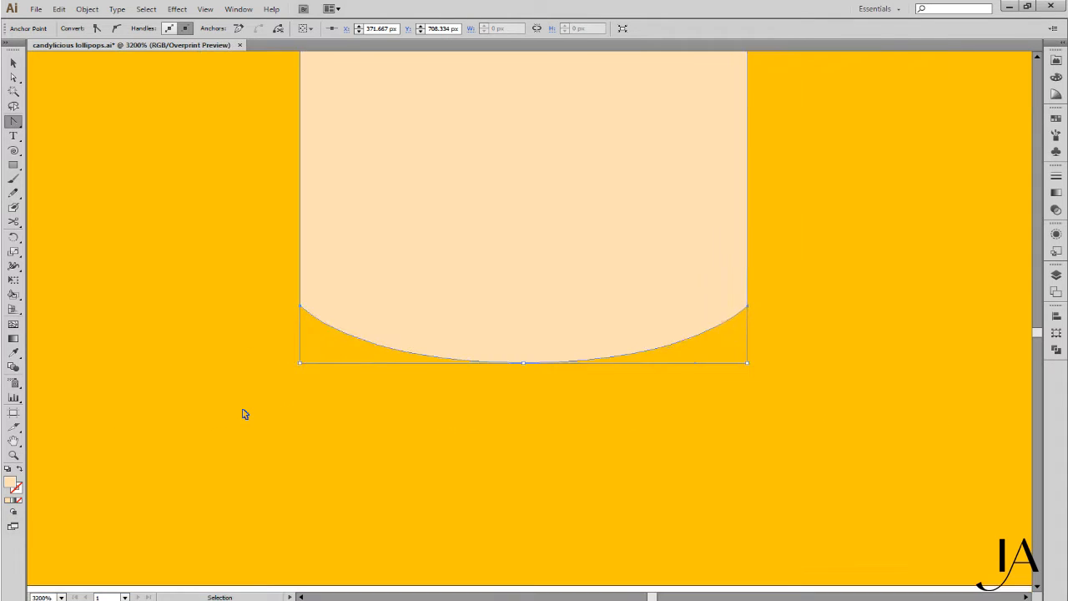
Center the twisted column and the cream stick on each other horizontally
key("ctrl+1")
key("v")
left_click(302, 349)
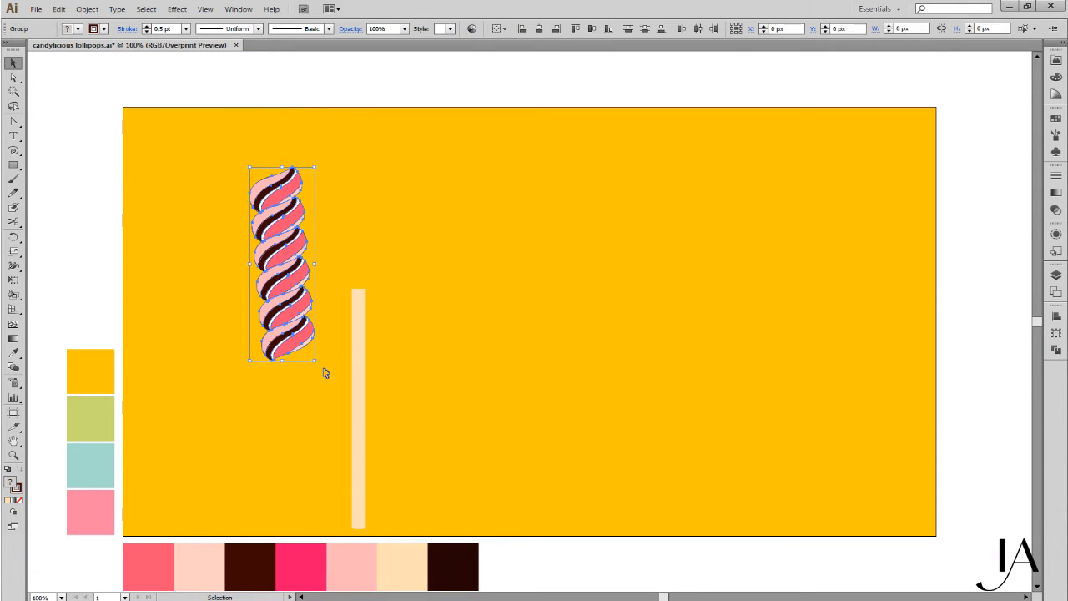
left_click(358, 391, "shift")
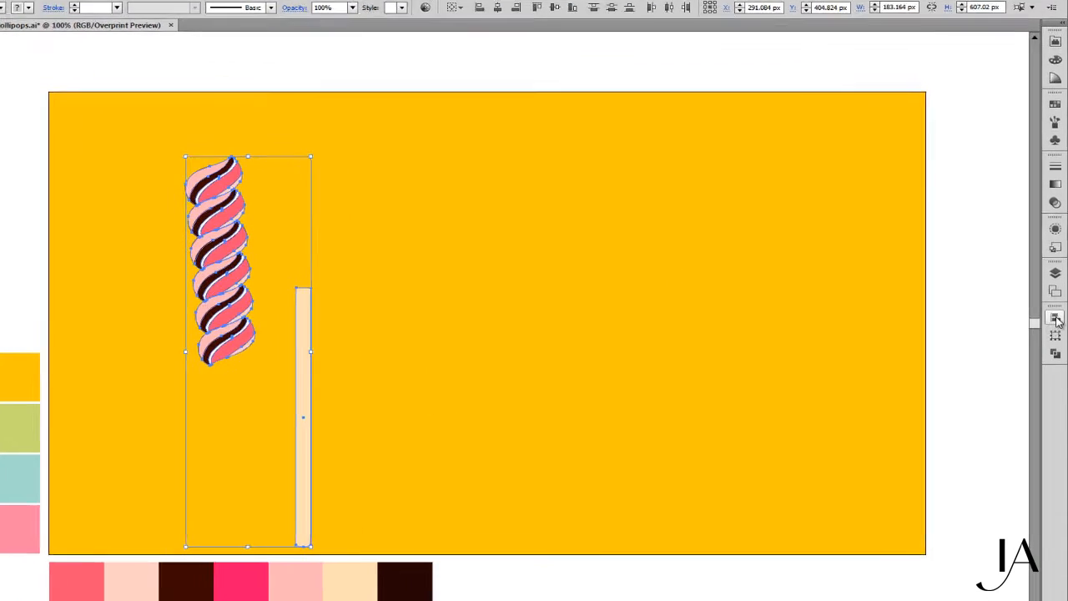
left_click(1056, 317)
left_click(931, 335)
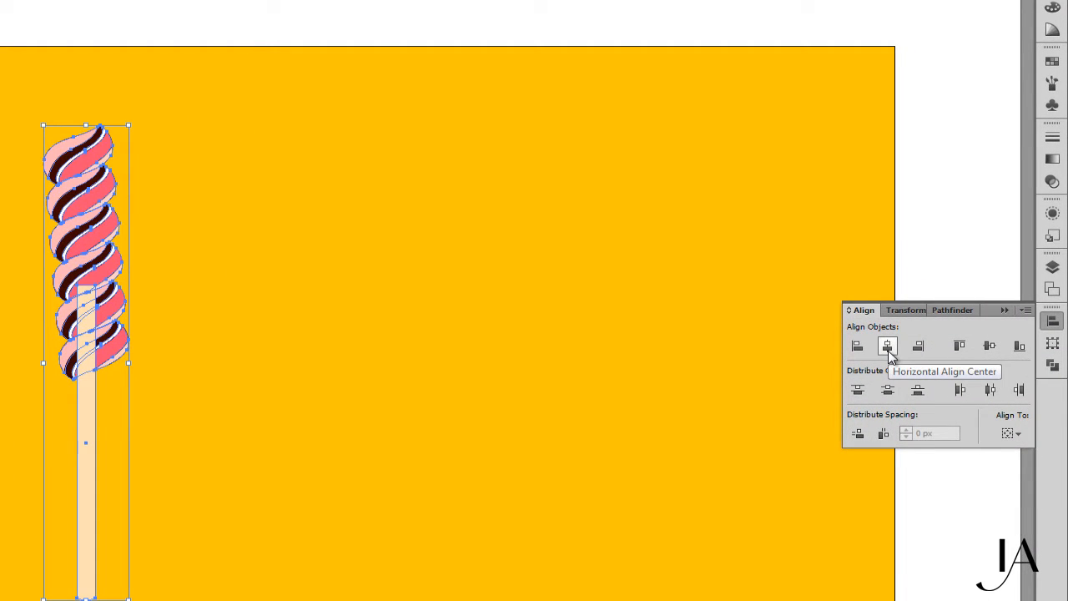
left_click(327, 473)
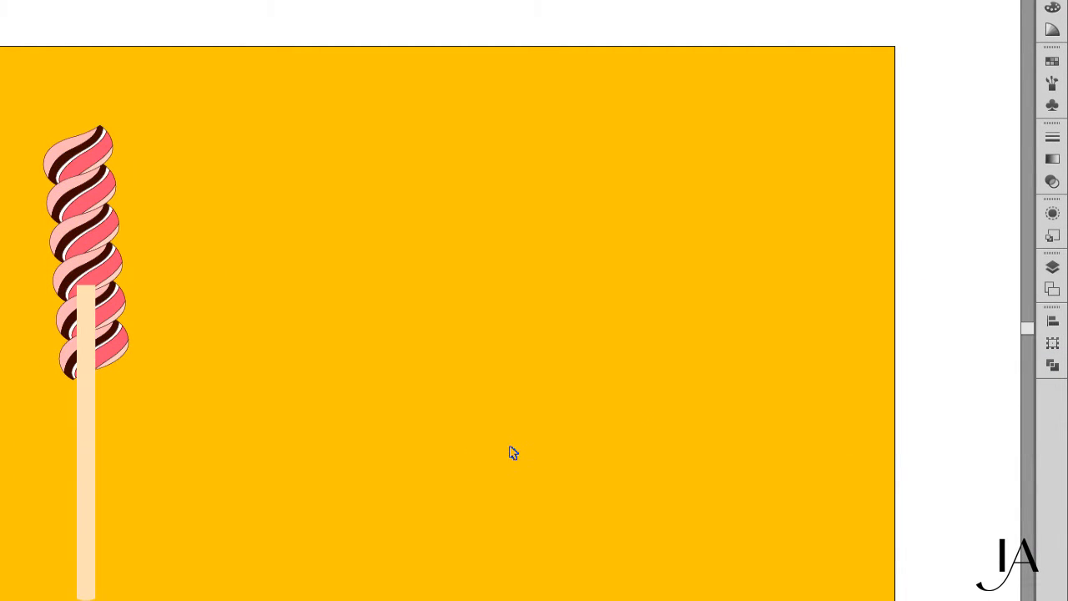
Send the stick path one level back so it sits behind the twisted column
left_click(1053, 268)
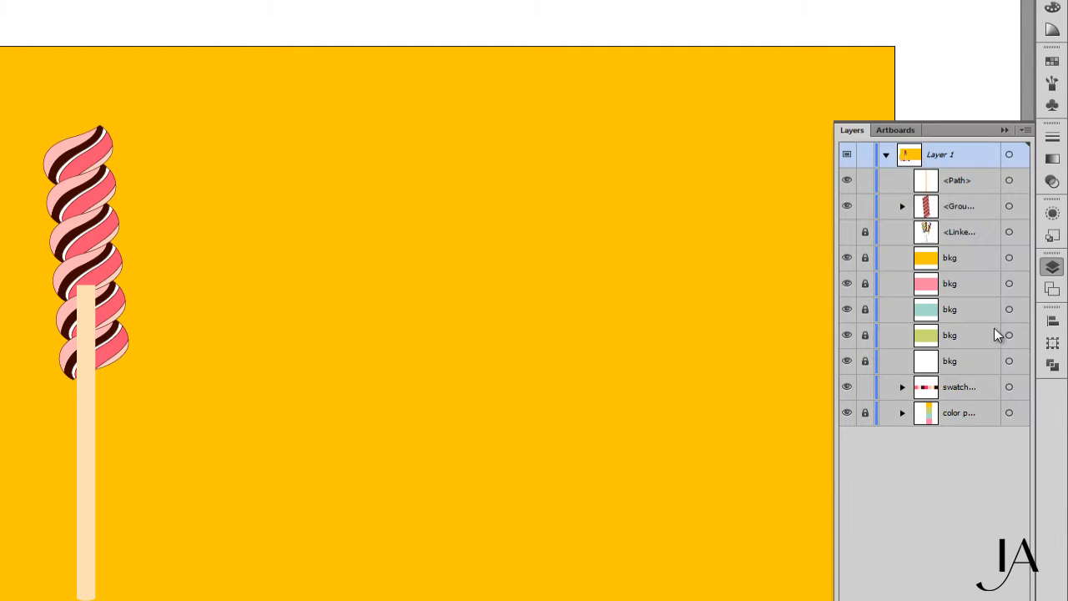
left_click(1009, 181)
key("ctrl+bracketleft")
left_click(298, 489)
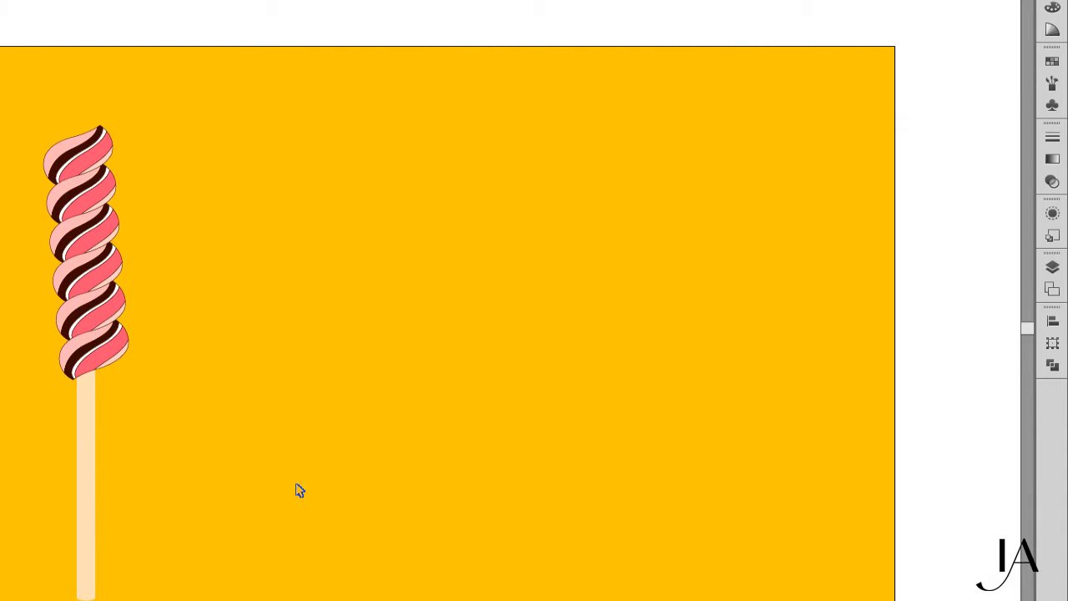
Place a vertical guide at the twisted column's left edge and rotate the column slightly until its segments stand vertically aligned
left_click(132, 352)
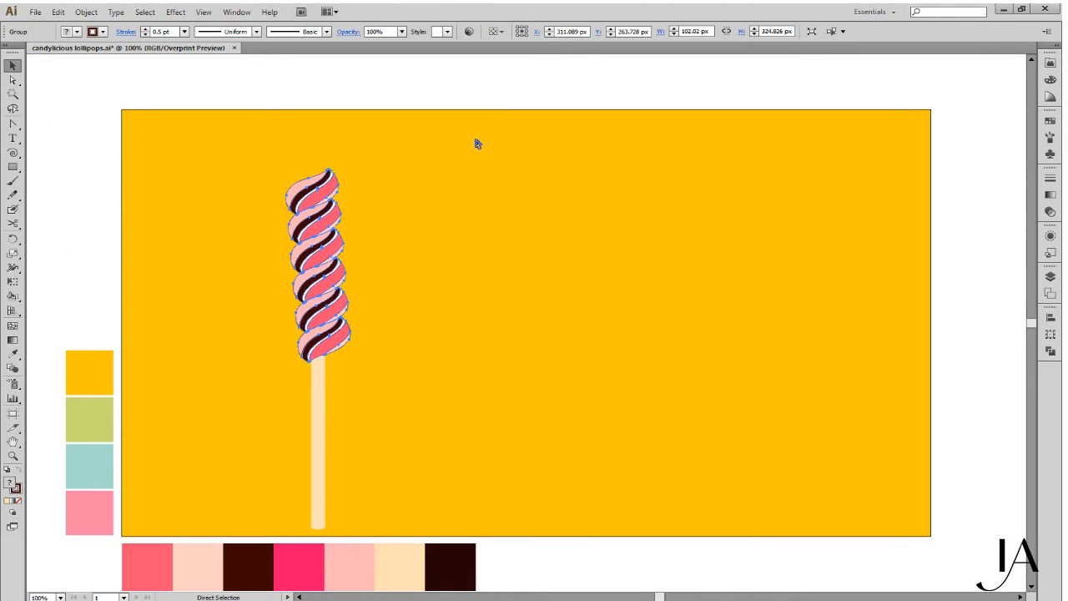
left_click_drag(29, 296, 283, 323)
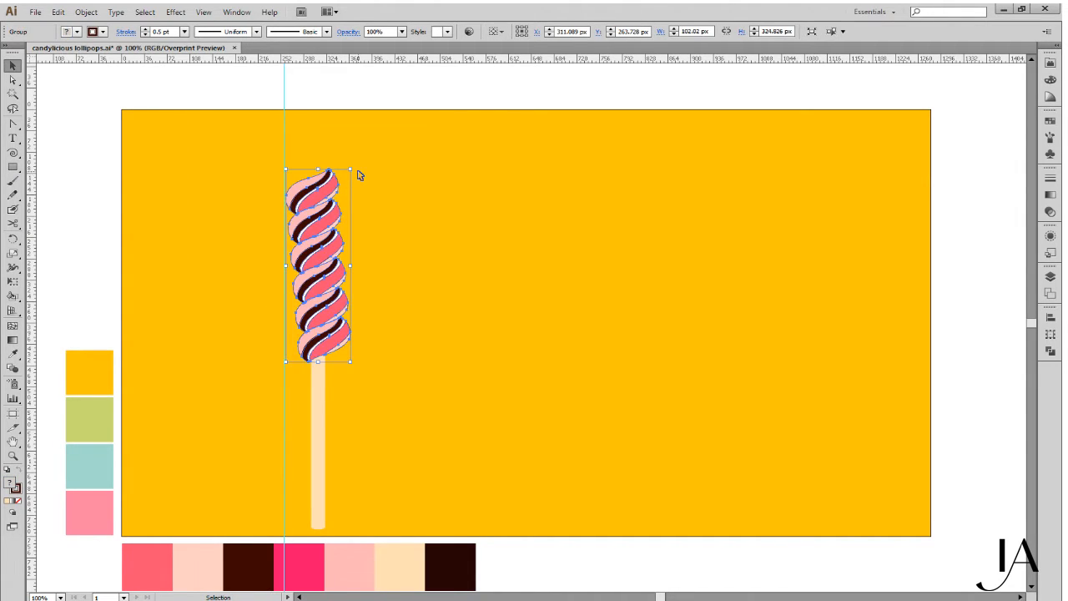
left_click_drag(357, 173, 363, 172)
left_click(386, 403)
List the column's segment groups in collapsed form, select the bottom segment and reset its bounding box
left_click(1050, 277)
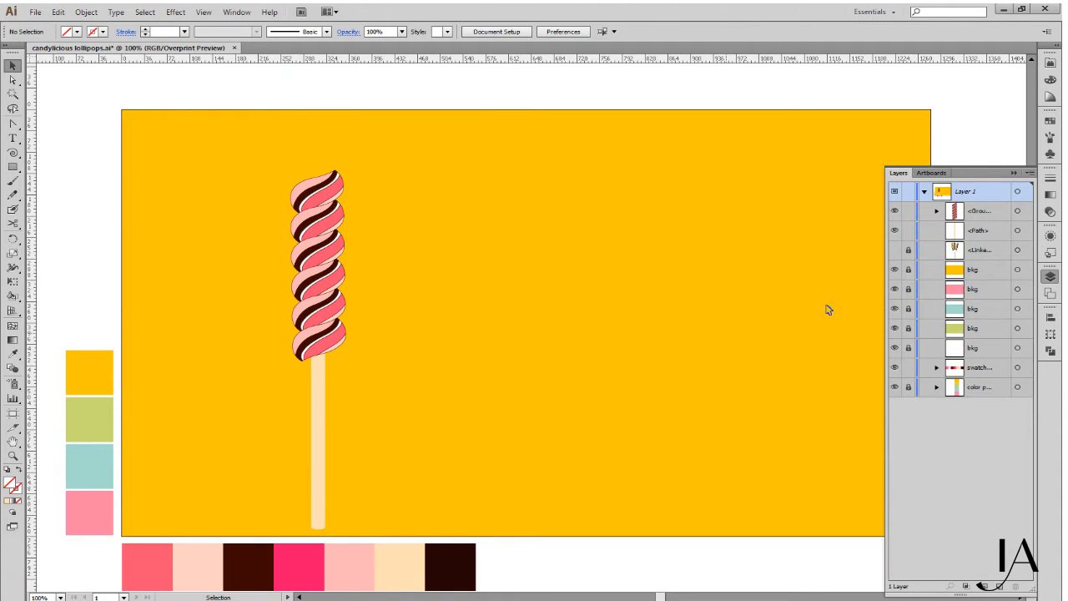
left_click(938, 211, "alt")
left_click(949, 230)
left_click(949, 249)
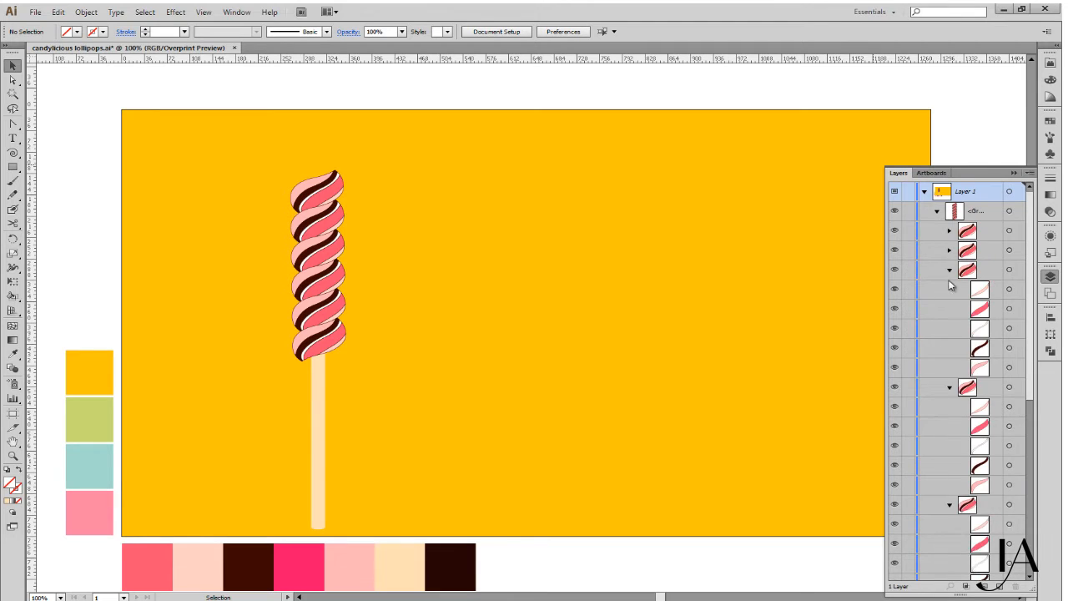
left_click(949, 269)
left_click(949, 289)
left_click(949, 308)
left_click(949, 328)
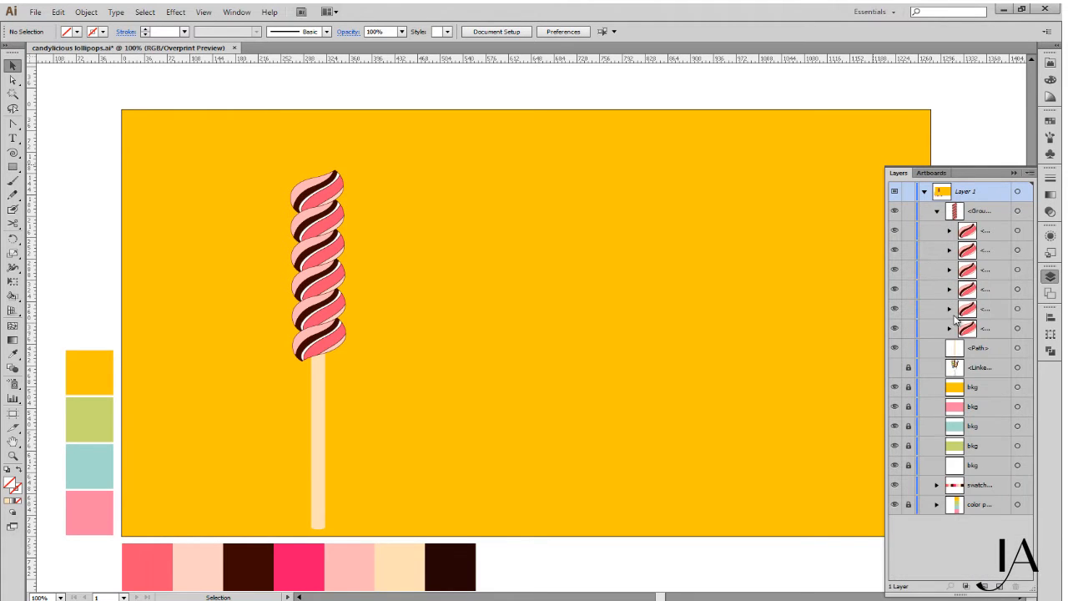
left_click(1018, 230)
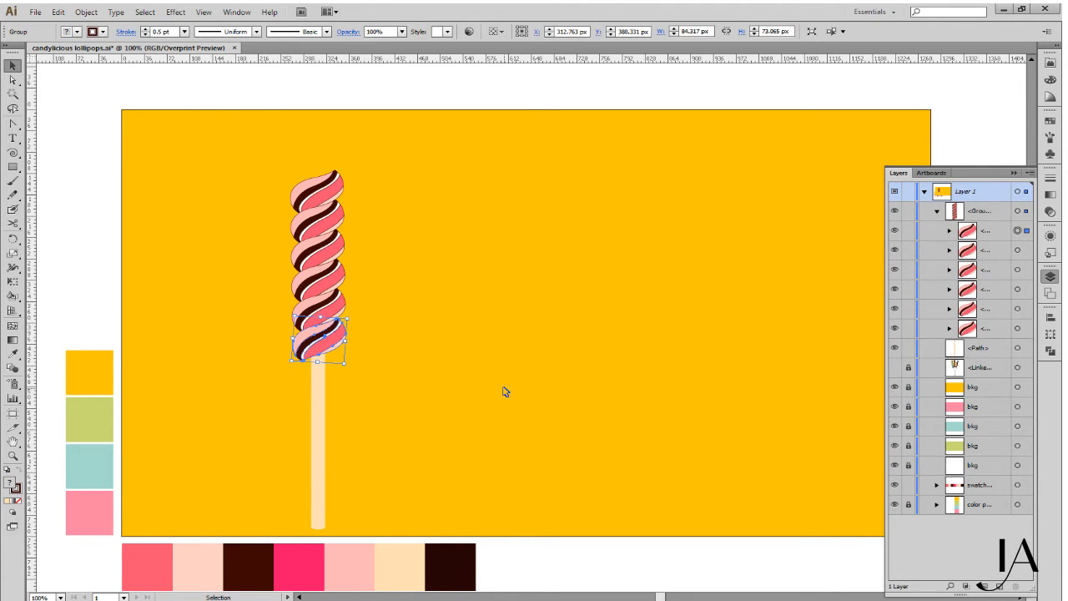
left_click(86, 12)
left_click(322, 131)
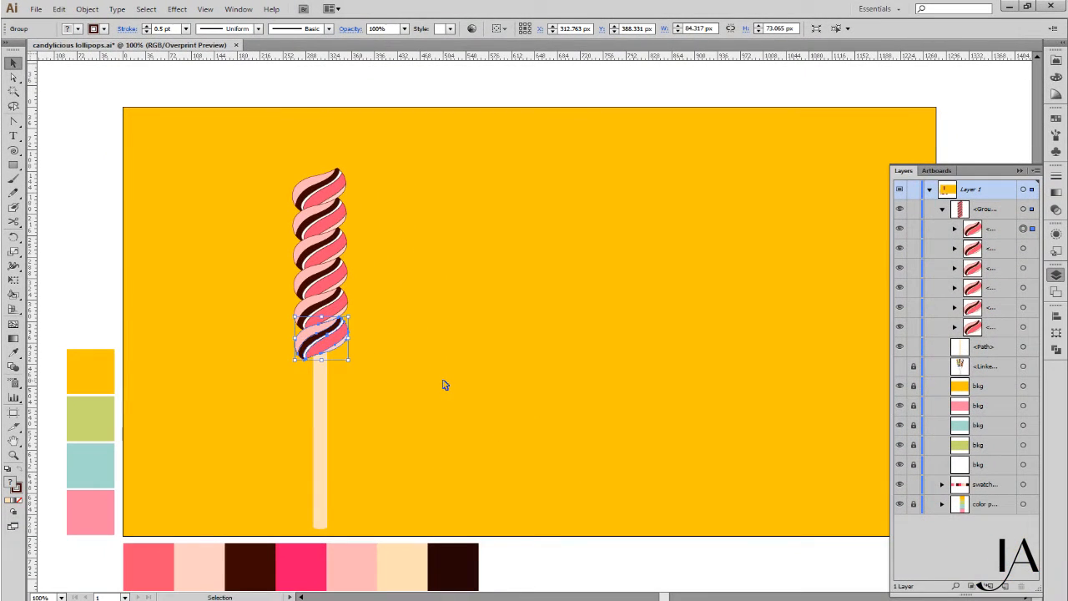
Duplicate the bottom segment beneath the stick in the stacking order and move the copy 40 px down
left_click_drag(994, 234, 989, 372)
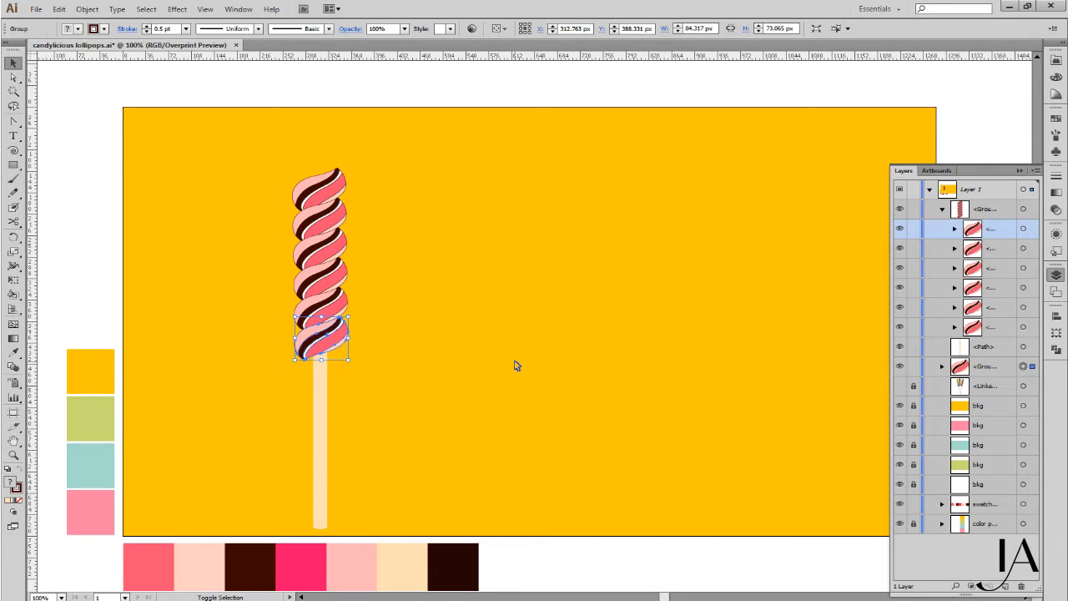
key("Down")
key("Down")
key("Down")
key("Down")
key("Down")
key("Down")
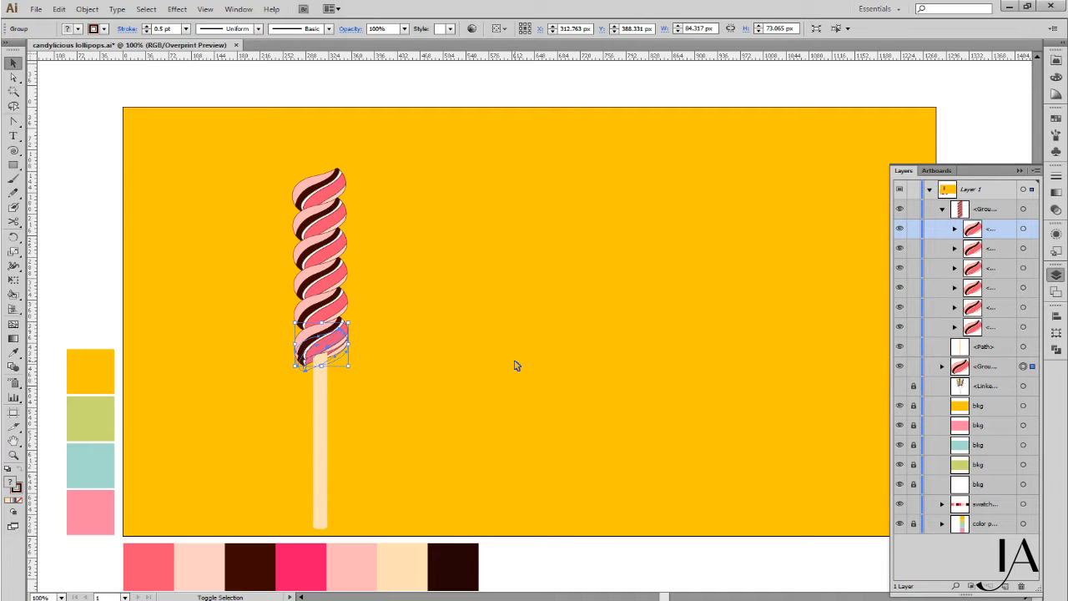
key("shift+Down")
key("shift+Down")
key("shift+Down")
key("shift+Down")
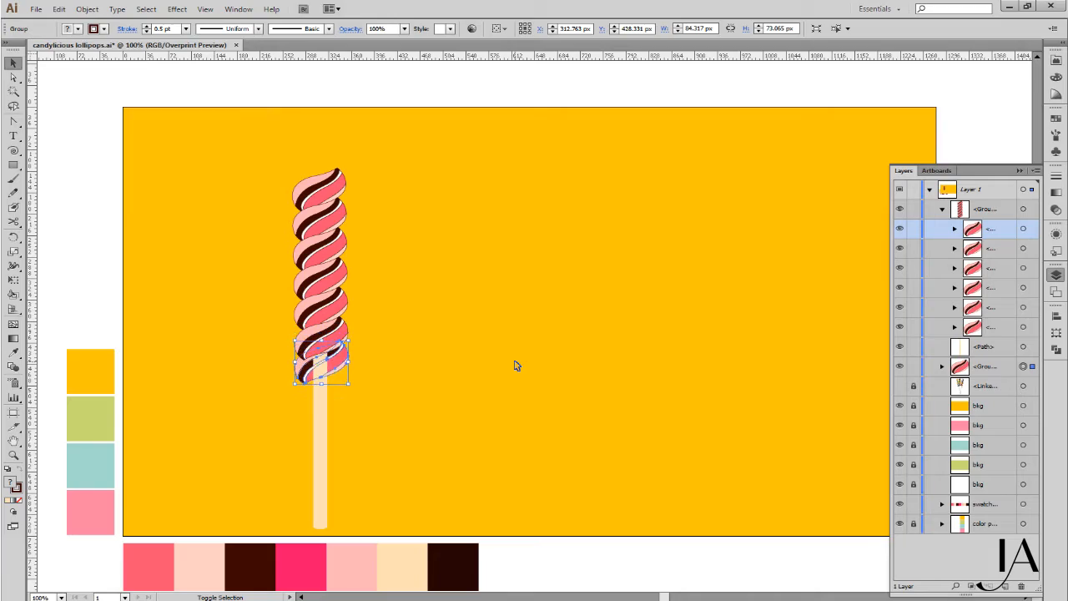
Reflect the copied segment across the vertical axis so its stripes slope the opposite way
left_click(106, 11)
mouse_move(131, 28)
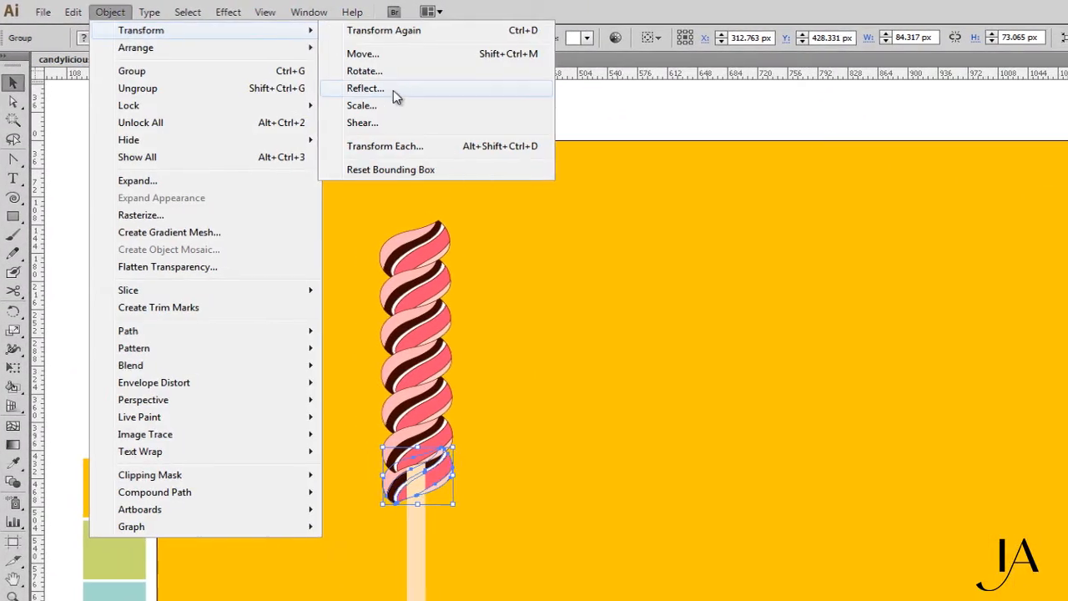
left_click(393, 90)
left_click(657, 562)
Move the reflected segment up and to the right so it tucks under the column's bottom segment
key("ctrl+space")
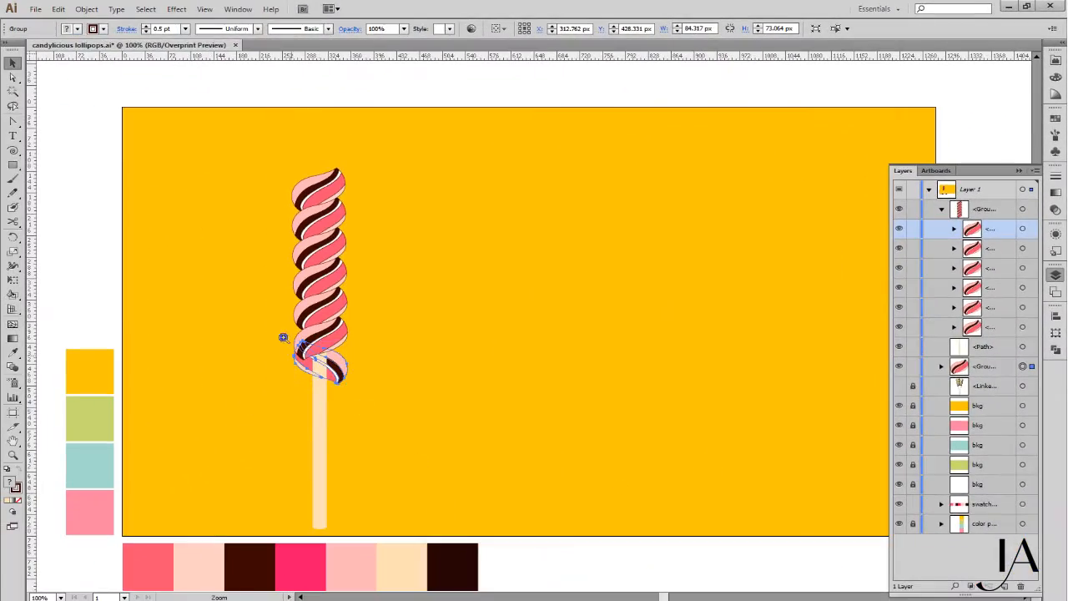
left_click_drag(43, 443, 169, 509)
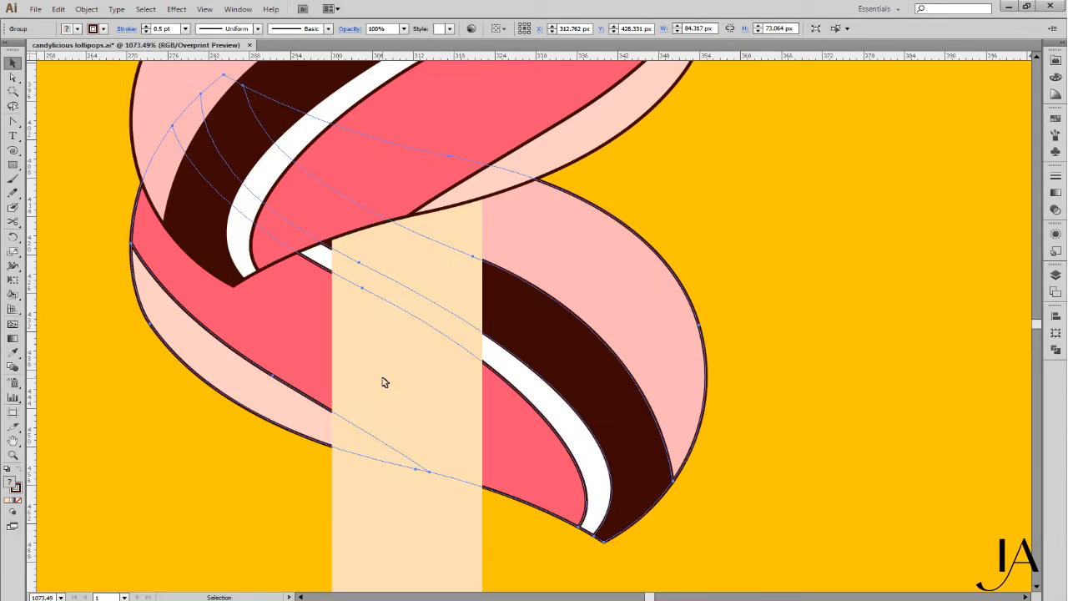
key("ctrl+minus")
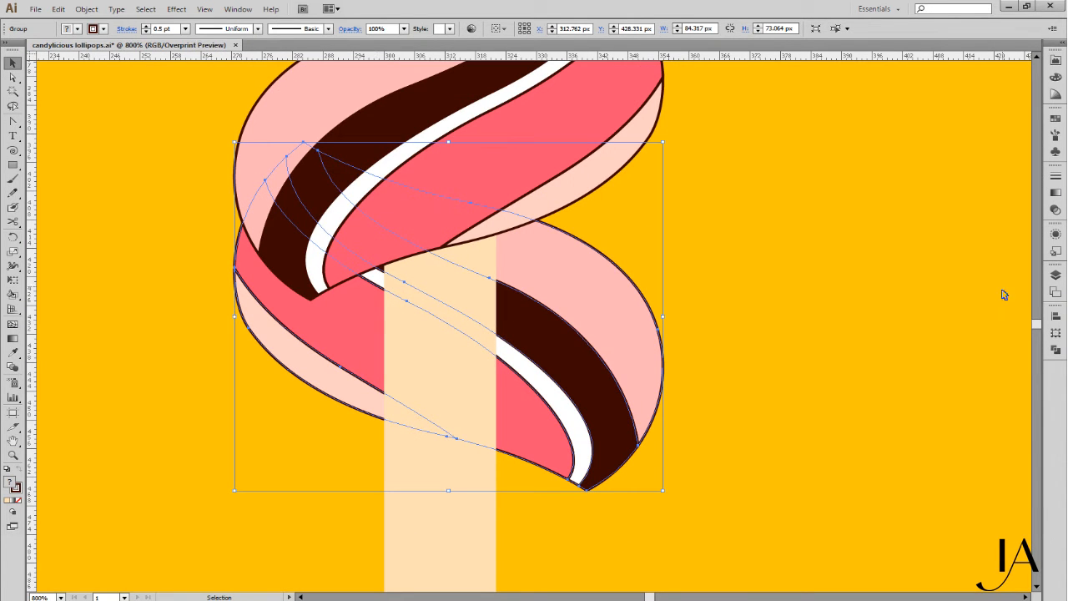
left_click_drag(611, 262, 649, 219)
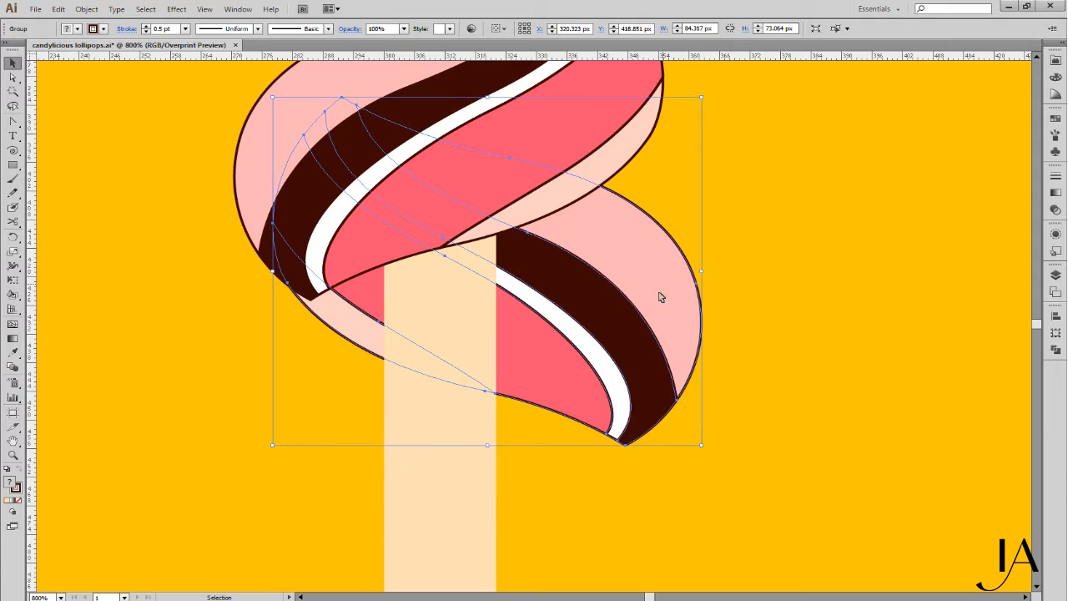
scroll(710, 255, "up", 2)
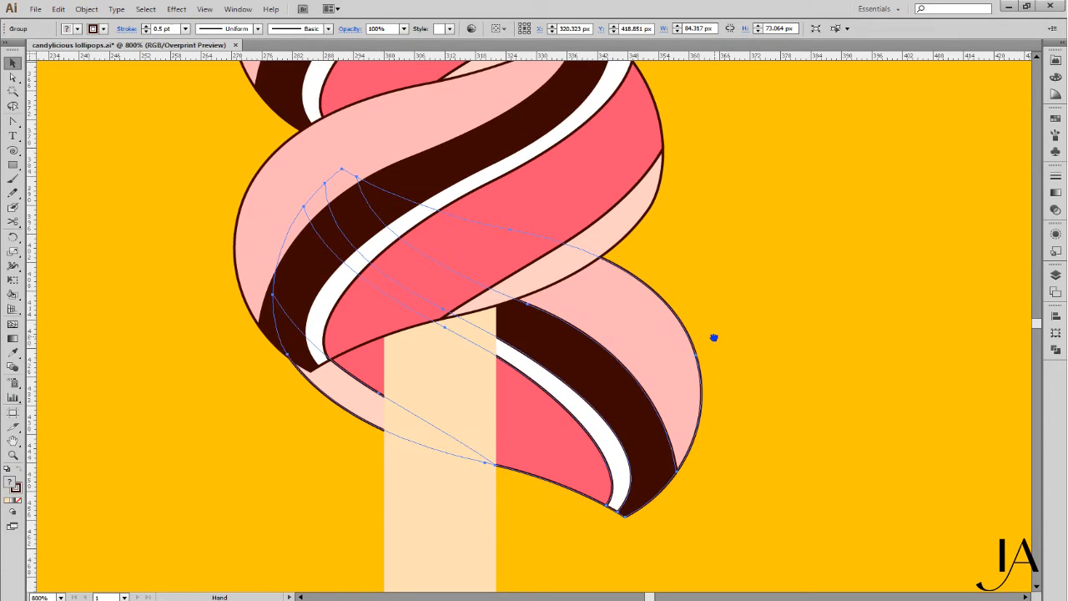
Lock the column group and move the outer anchor of the reflected segment's pale stripe left toward the column's edge
left_click(1056, 275)
left_click(913, 210)
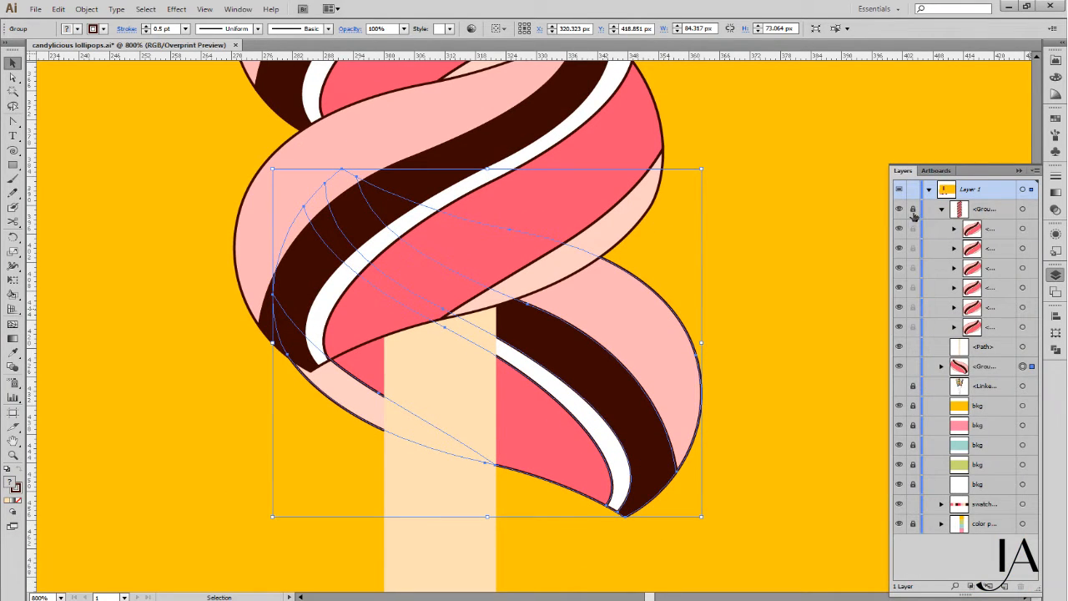
left_click(941, 366)
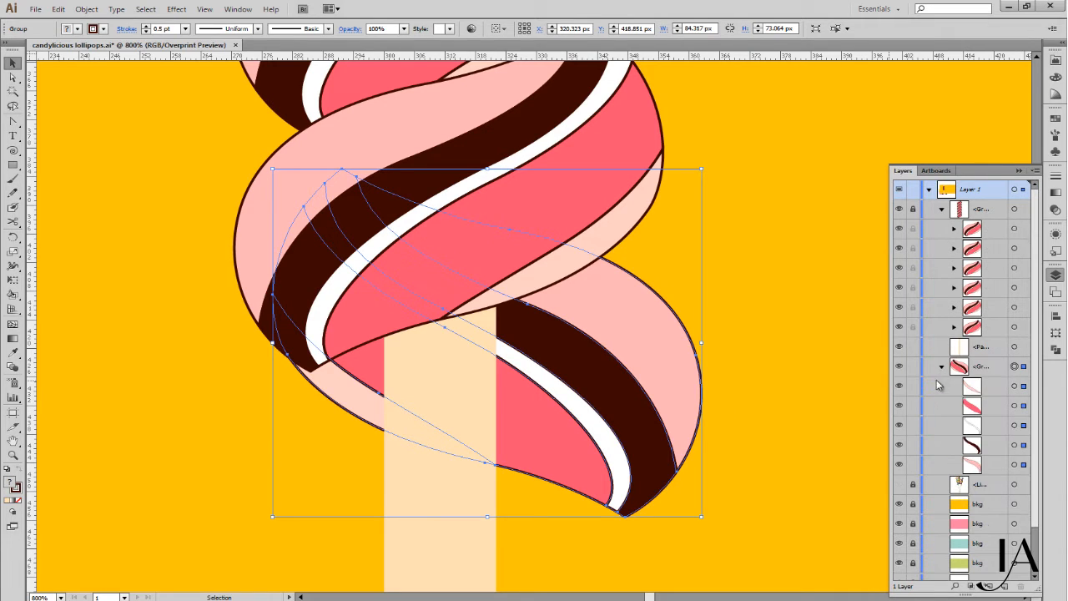
key("a")
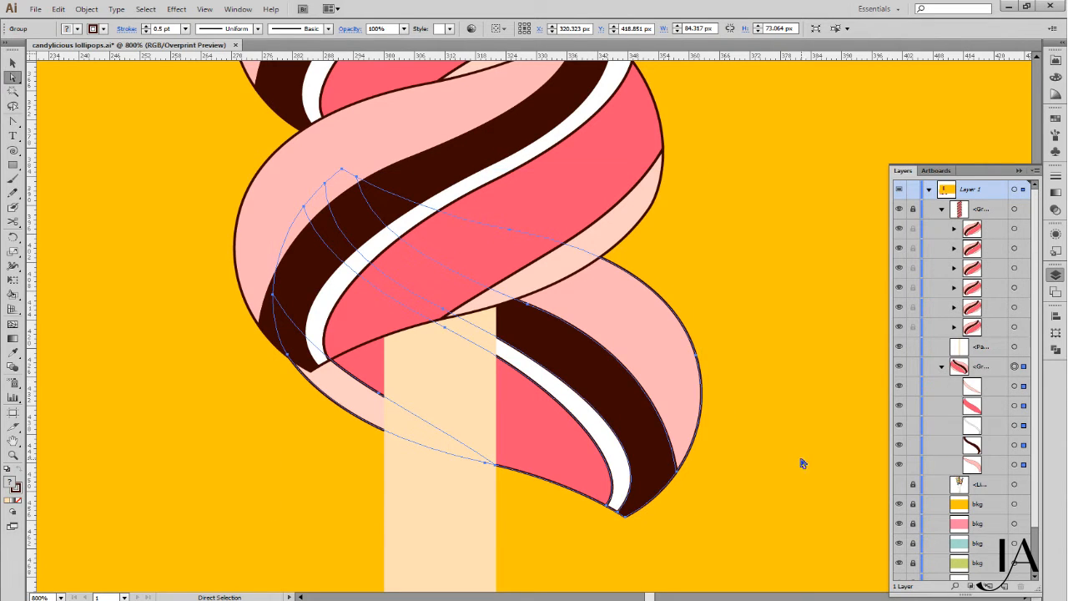
left_click(286, 360)
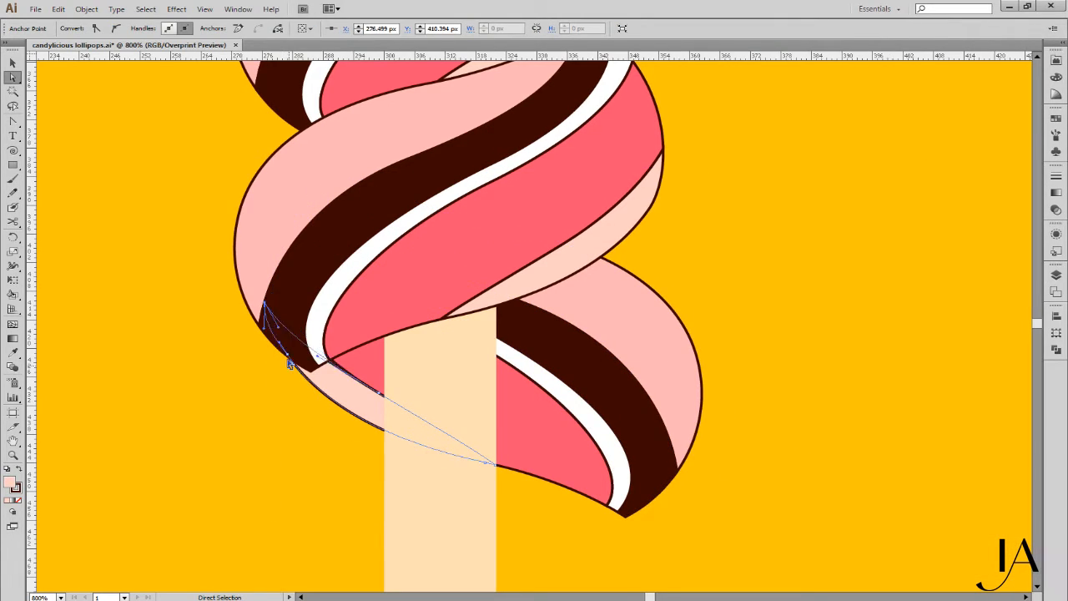
left_click_drag(288, 354, 280, 359)
key("ctrl+plus")
key("ctrl+plus")
key("ctrl+plus")
key("ctrl+minus")
key("ctrl+minus")
key("ctrl+minus")
key("ctrl+minus")
Scale the reflected segment narrower so its right side falls just inside the column's width
key("v")
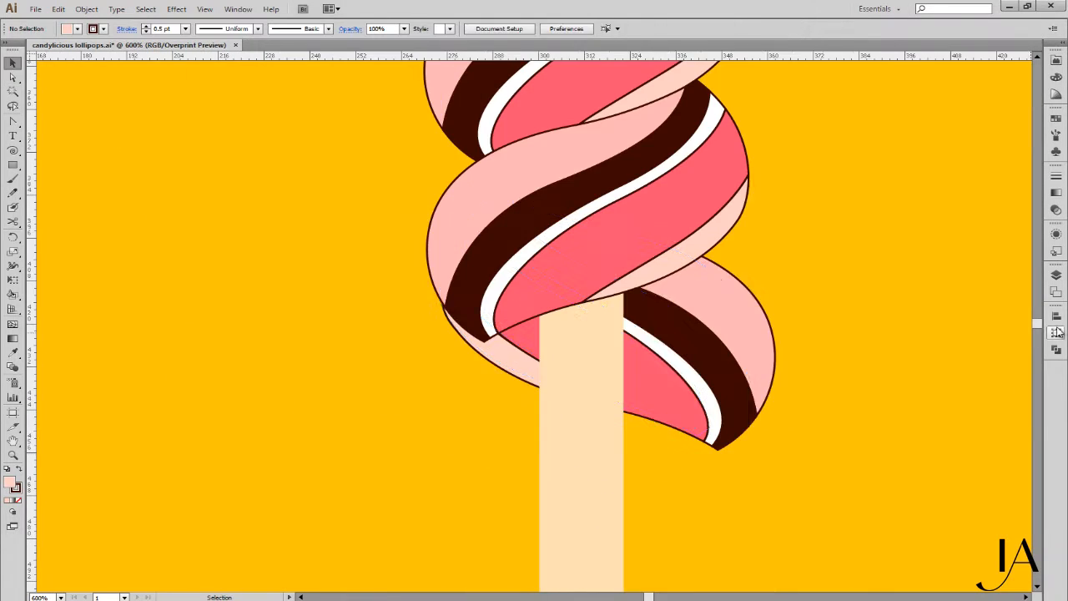
left_click(693, 371)
key("s")
left_click_drag(775, 451, 727, 446)
left_click(520, 468)
Unlock the column and pull the dark stripe's lower anchor on its bottom segment down to the reflected segment's outer edge
key("ctrl+plus")
key("ctrl+plus")
key("ctrl+plus")
left_click(1056, 275)
left_click(914, 307)
key("a")
left_click_drag(386, 354, 374, 375)
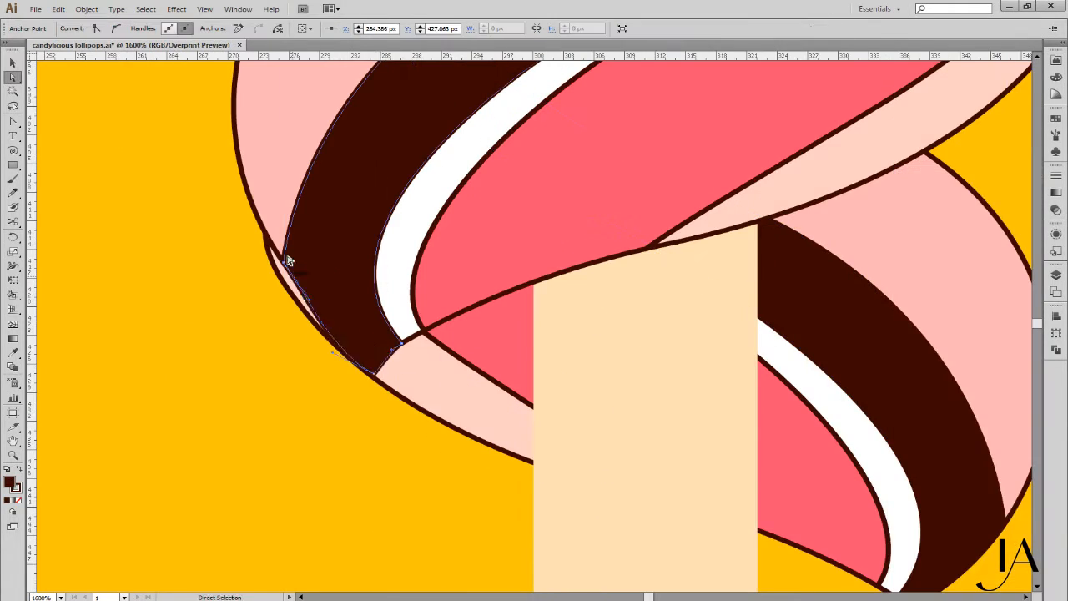
Move the lower-left anchor of the bottom segment's pink stripe slightly down along the overlap with the reflected segment
key("ctrl+minus")
left_click(820, 430)
key("ctrl+plus")
key("ctrl+plus")
key("ctrl+plus")
left_click(816, 311)
key("ctrl+plus")
key("ctrl+plus")
key("ctrl+plus")
key("ctrl+minus")
key("ctrl+minus")
key("ctrl+minus")
key("ctrl+minus")
left_click(292, 403)
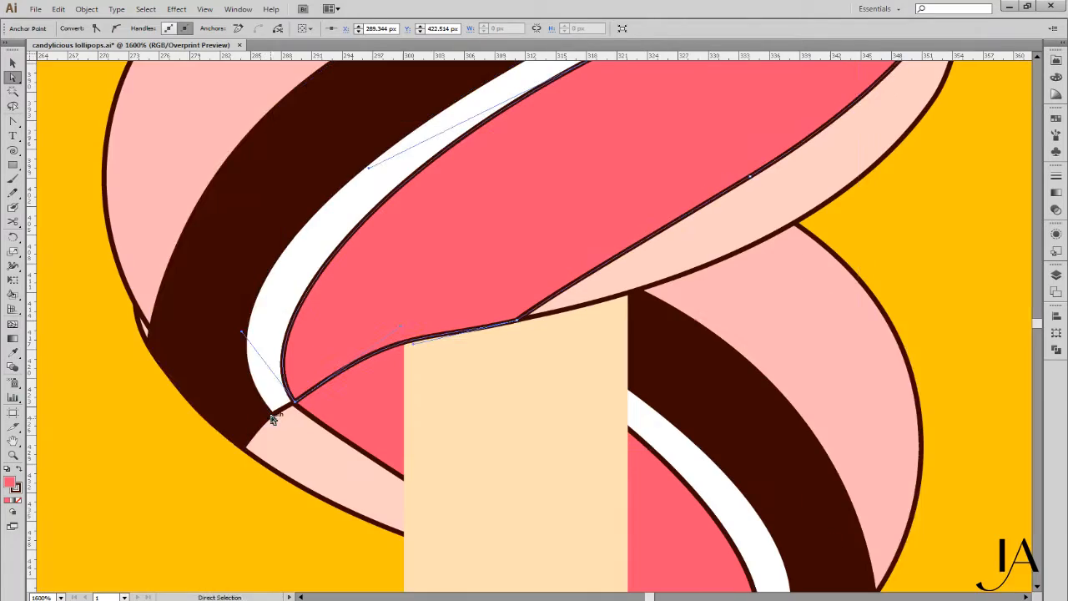
Reshape the dark stripe's lower end with a curved tip and shift its outer left anchor to cover the gap behind it
left_click(272, 414)
left_click(274, 401)
left_click(1055, 275)
left_click(796, 376)
left_click(1056, 274)
left_click(1056, 275)
left_click_drag(151, 329, 148, 325)
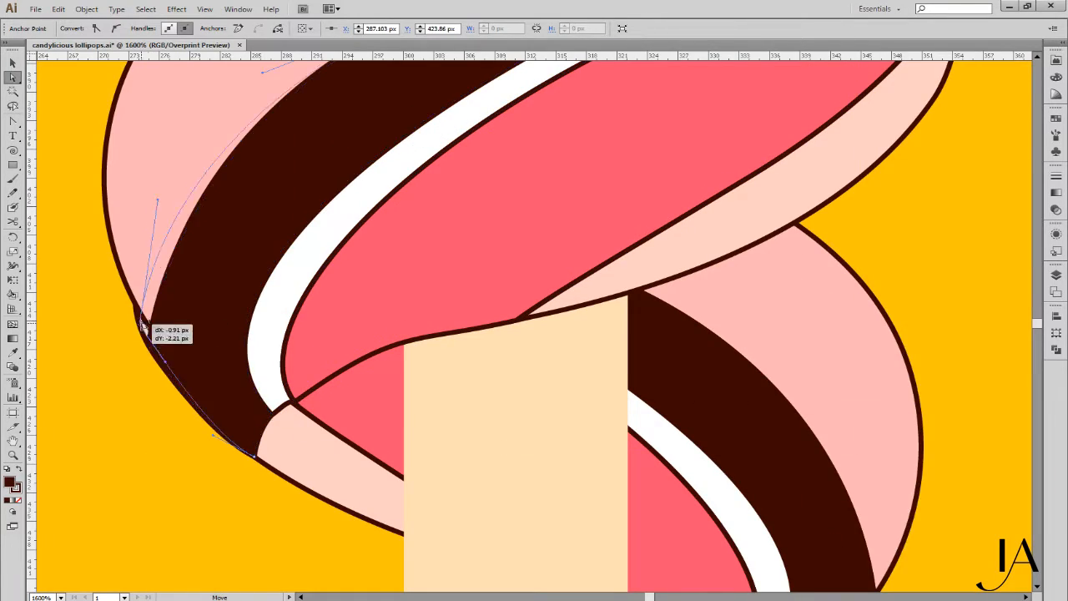
left_click_drag(226, 436, 264, 472)
Extend the pink stripe's lower tip down to the outer edge of the reflected segment
key("ctrl+minus")
left_click_drag(206, 275, 209, 280)
left_click(359, 470)
key("ctrl+plus")
key("ctrl+plus")
key("ctrl+plus")
key("ctrl+plus")
key("ctrl+plus")
key("ctrl+minus")
key("ctrl+minus")
key("ctrl+minus")
key("ctrl+minus")
key("ctrl+minus")
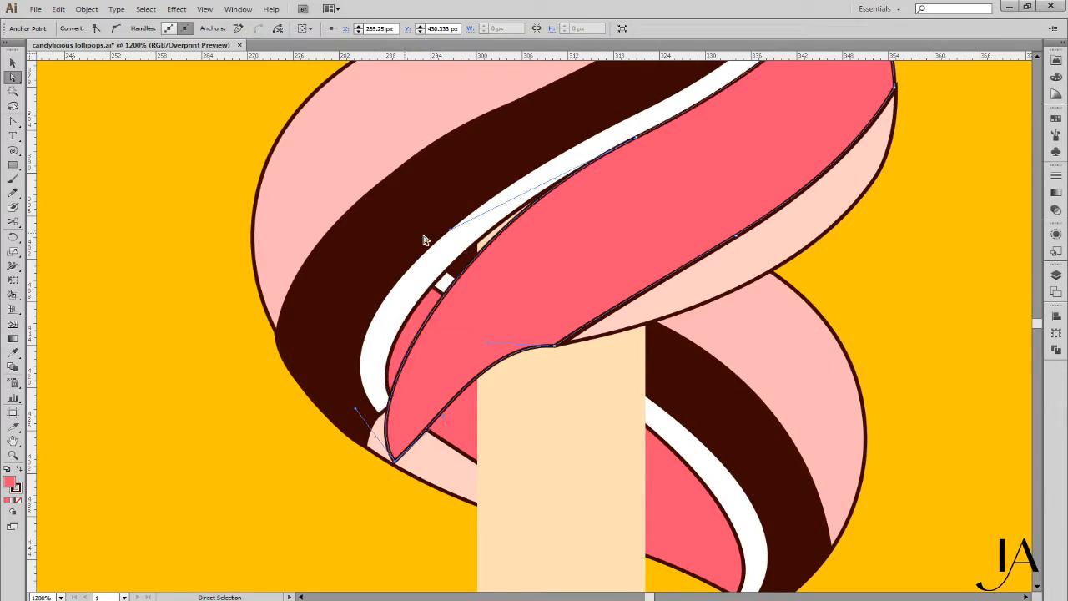
Curve the pink stripe's lower end along the white stripe and stretch the dark stripe's corner to meet the pink tip
left_click(412, 421)
left_click_drag(393, 459, 395, 463)
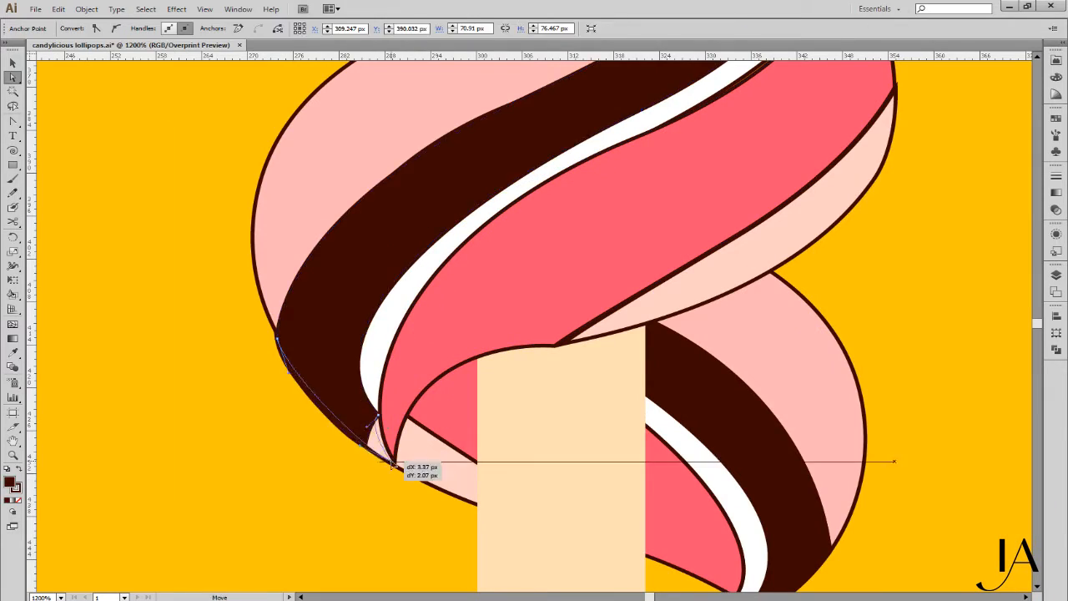
left_click(367, 492)
key("ctrl+plus")
left_click_drag(667, 209, 484, 420)
left_click(487, 284)
left_click_drag(618, 420, 658, 362)
left_click_drag(427, 506, 420, 510)
Nudge the pink stripe's bottom anchor to line up with the corner of the neighboring pale stripe
key("ctrl+plus")
key("ctrl+plus")
key("ctrl+plus")
key("ctrl+plus")
left_click_drag(486, 302, 485, 308)
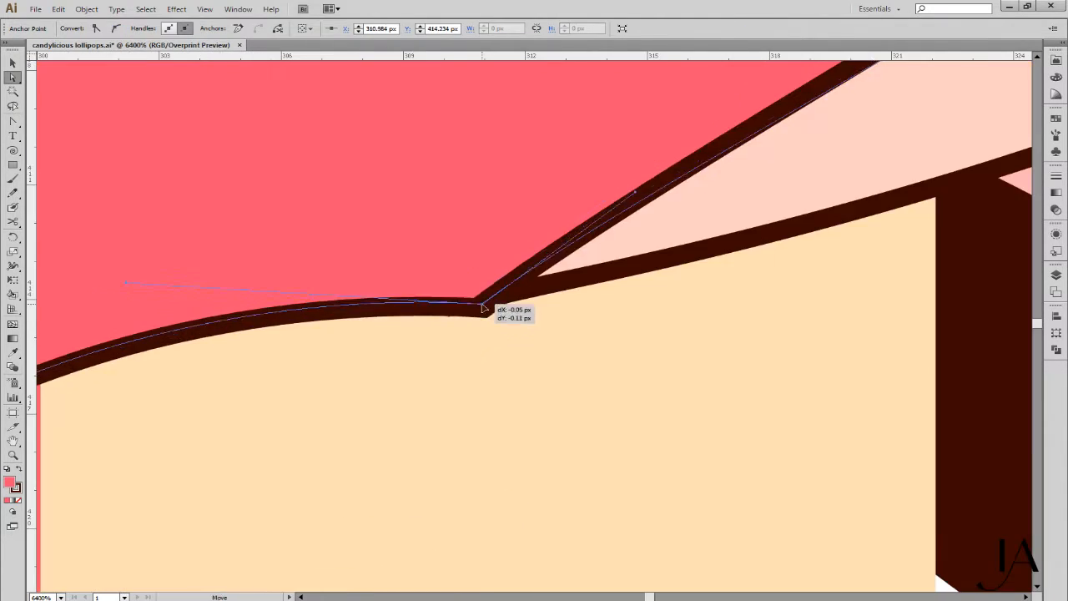
Examine the reshaped stripe ends at the column's base for gaps and misaligned outlines
key("ctrl+minus")
key("ctrl+minus")
key("ctrl+minus")
key("ctrl+minus")
key("ctrl+minus")
key("ctrl+minus")
key("ctrl+minus")
key("ctrl+minus")
key("ctrl+minus")
key("ctrl+minus")
left_click(351, 398)
left_click(156, 404)
key("ctrl+plus")
key("ctrl+plus")
key("ctrl+plus")
key("ctrl+plus")
key("ctrl+plus")
left_click(882, 279)
key("ctrl+minus")
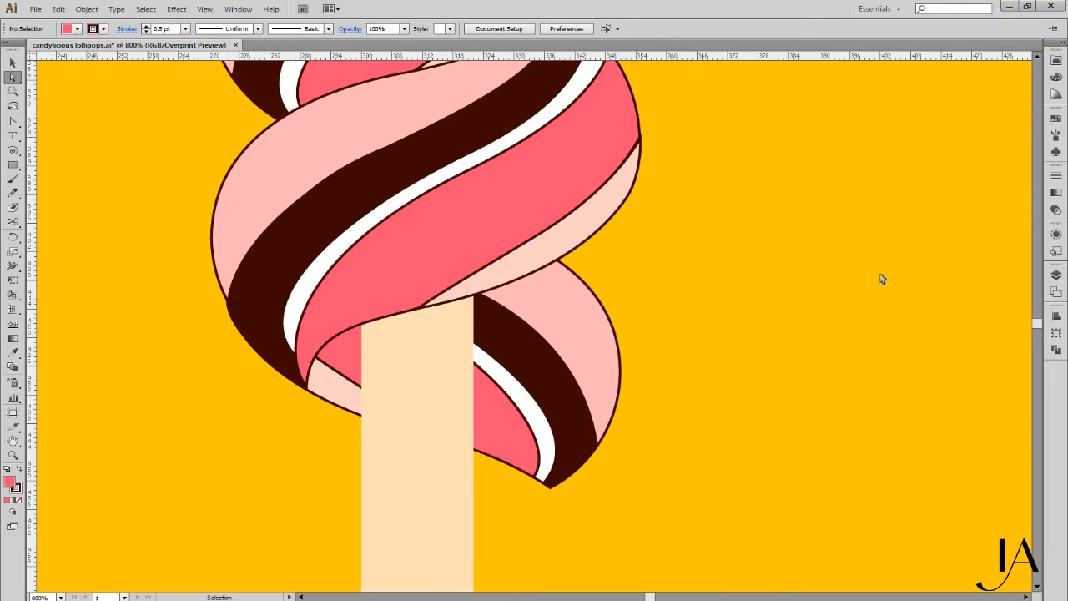
key("ctrl+minus")
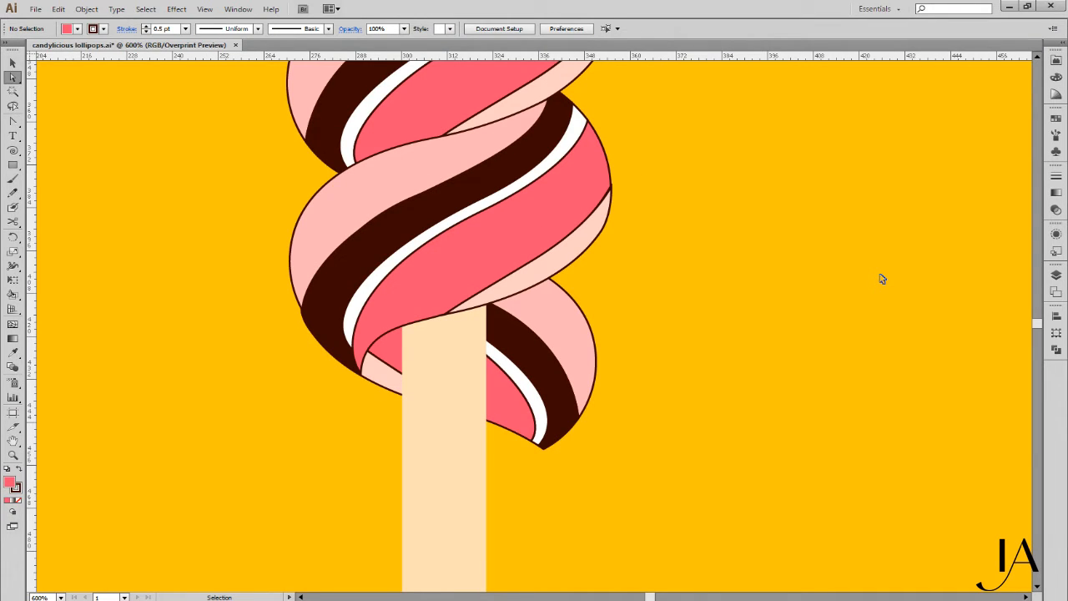
Unlock the reflected base segment, the stick and all the twist's segments in the layer list
key("ctrl+minus")
key("ctrl+minus")
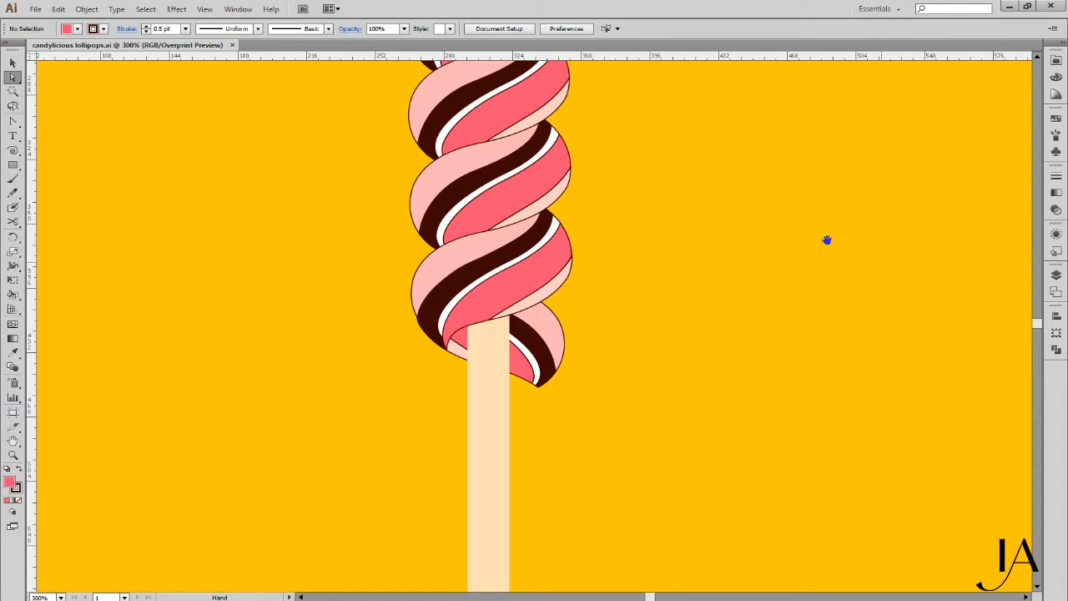
key("ctrl+minus")
key("ctrl+minus")
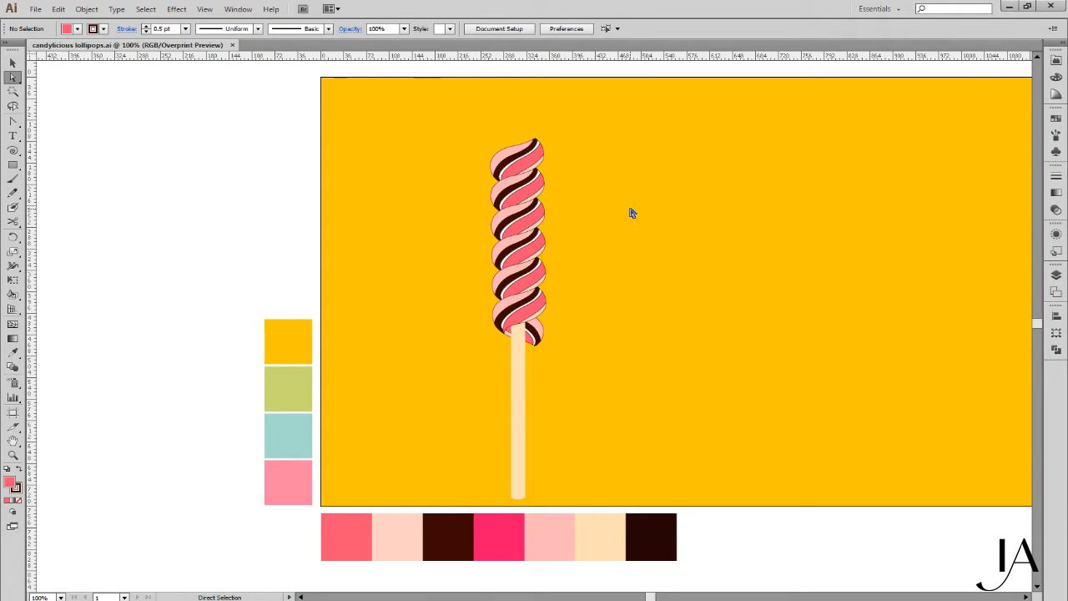
key("v")
left_click_drag(473, 145, 562, 387)
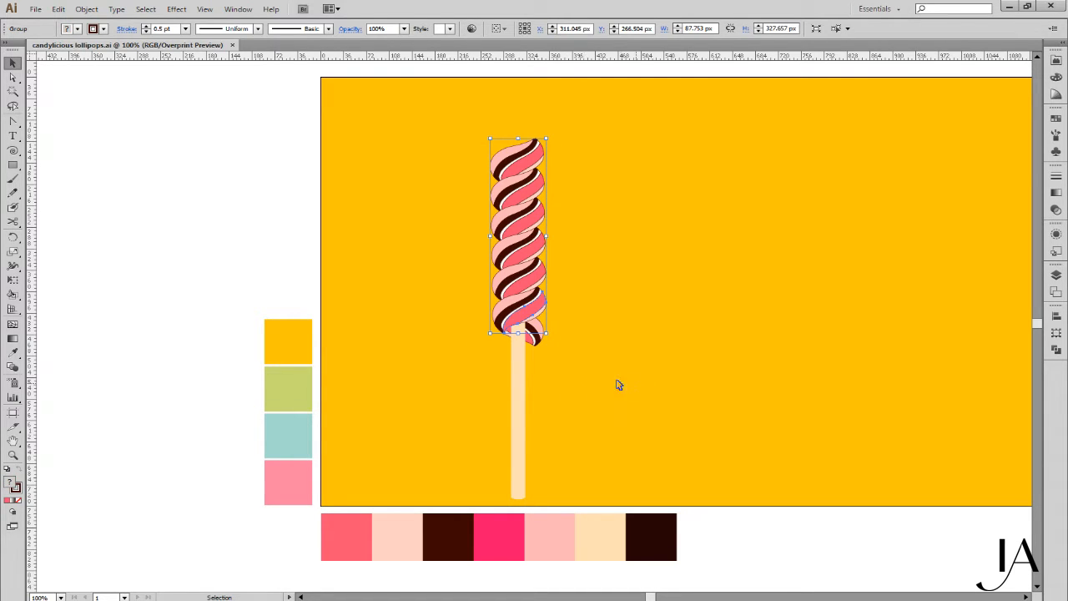
left_click(1055, 275)
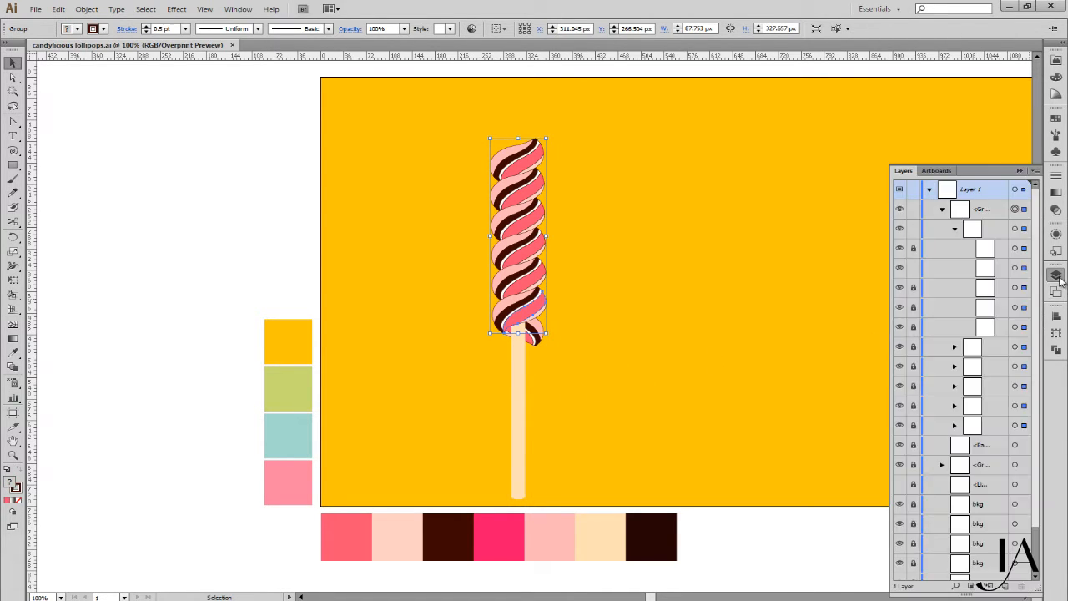
left_click(956, 229)
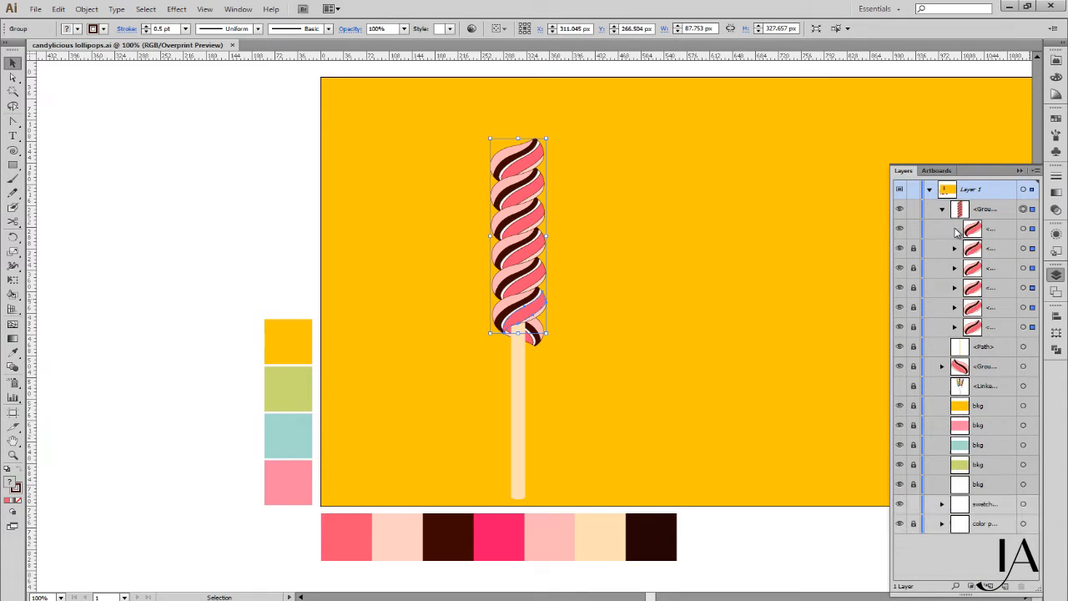
left_click(1013, 366)
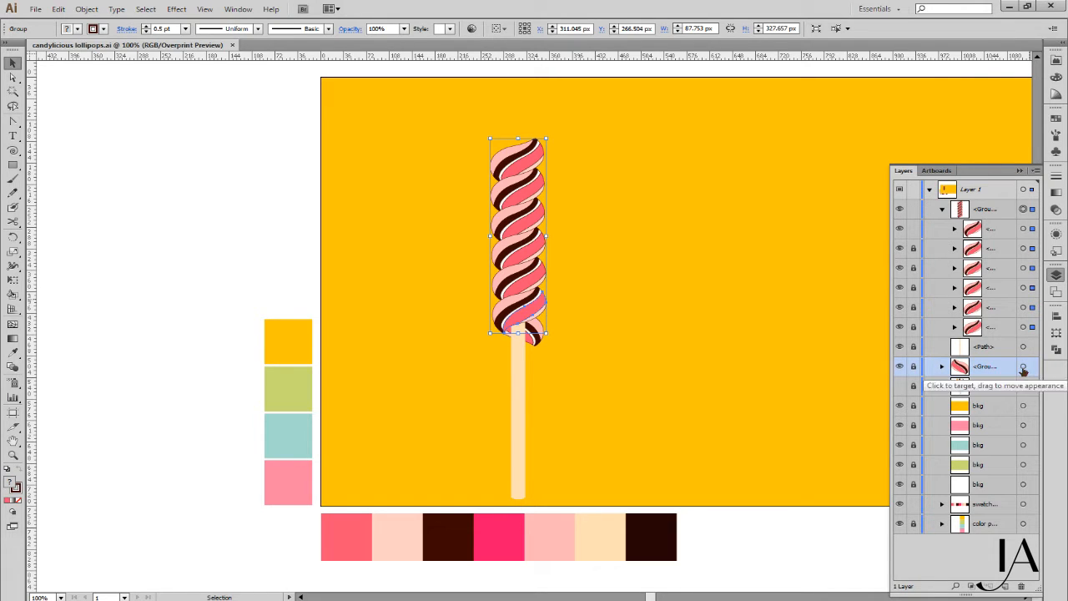
left_click(914, 368)
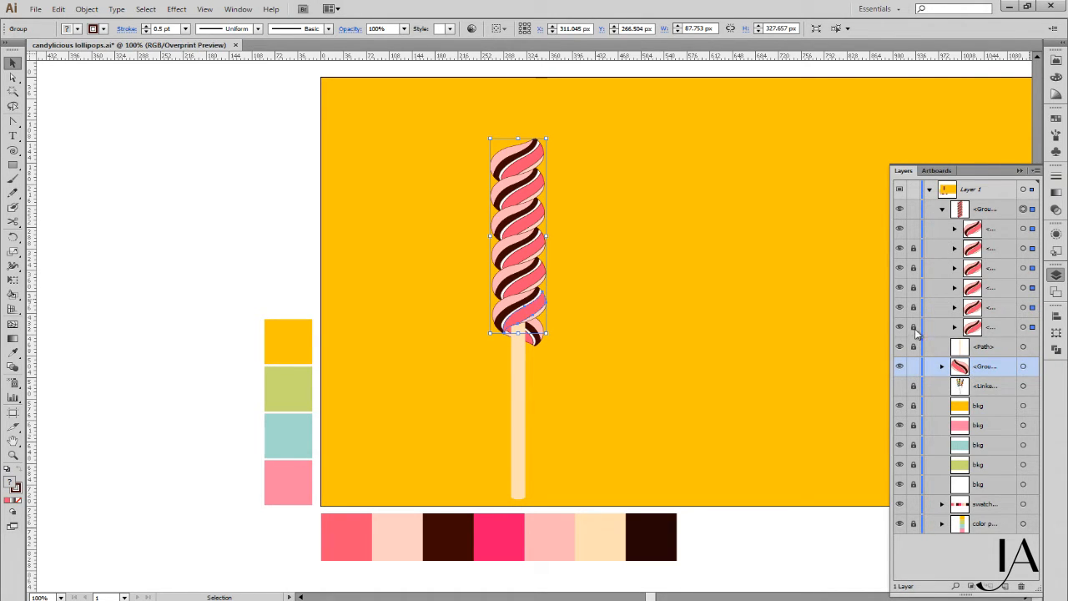
left_click_drag(916, 334, 915, 271)
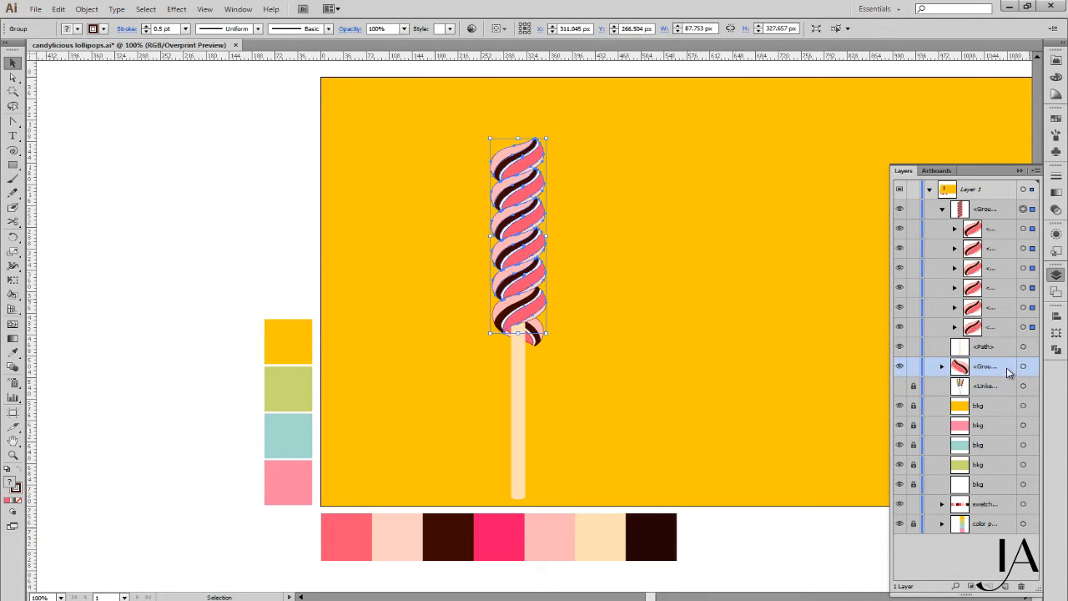
Add the stick and reflected segment to the twist's group and shift the whole lollipop up and left to about X 281, Y 346 px
mouse_move(1008, 352)
left_mouse_down()
mouse_move(1008, 338)
mouse_move(1003, 367)
mouse_move(1008, 357)
left_mouse_up()
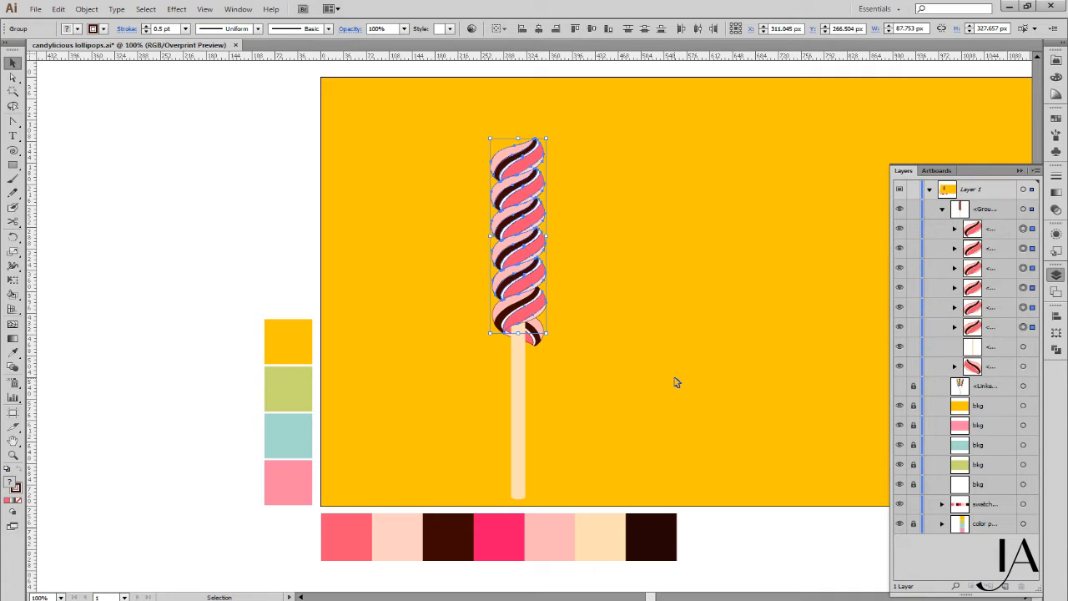
left_click(639, 379)
left_click_drag(594, 384, 491, 328)
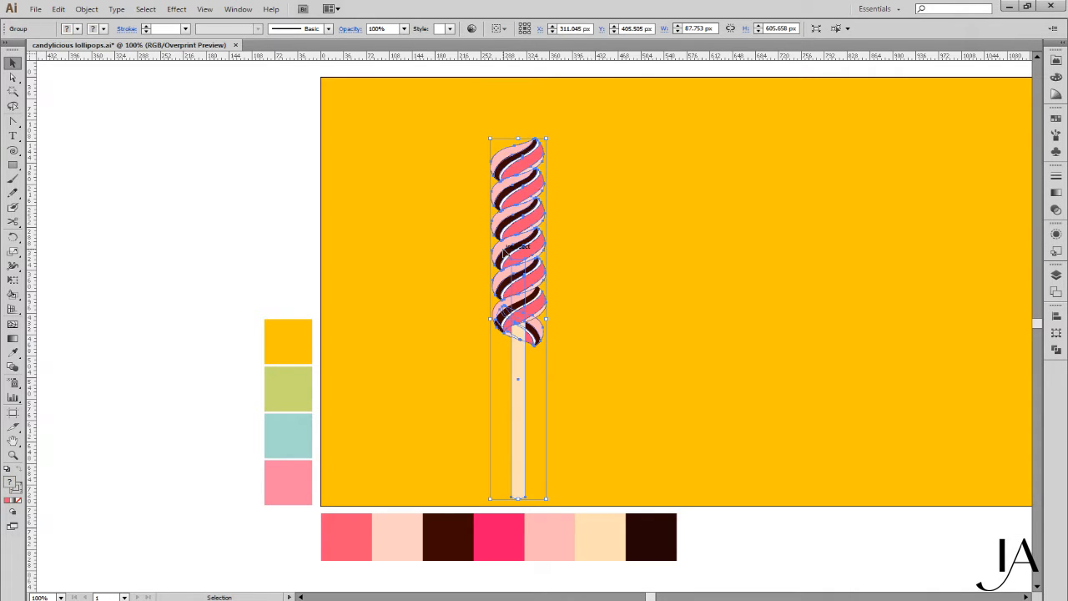
left_click(542, 380)
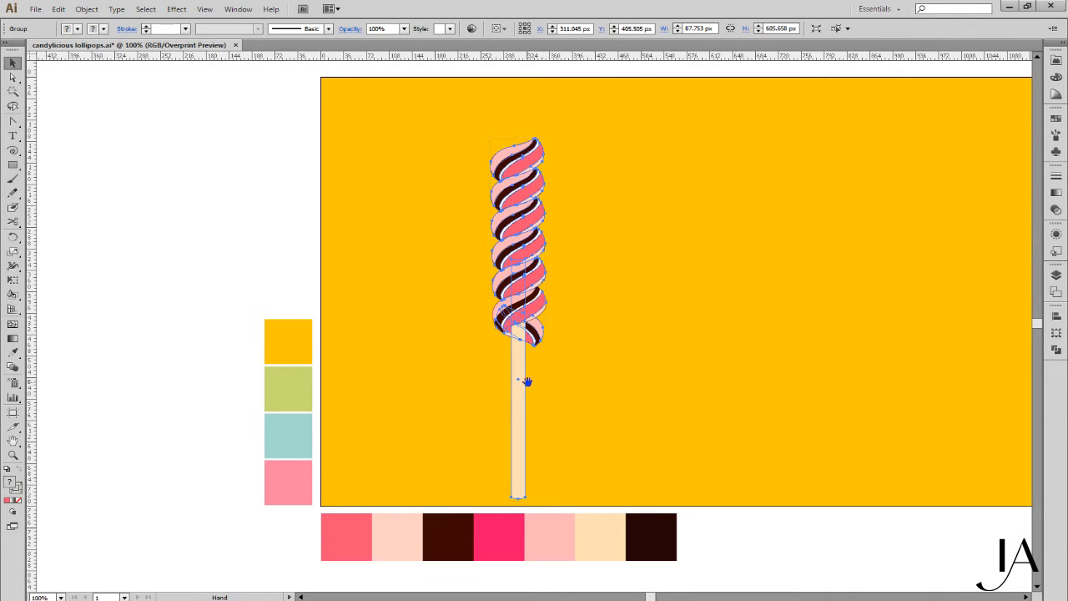
left_click(527, 383)
left_click_drag(526, 385, 510, 349)
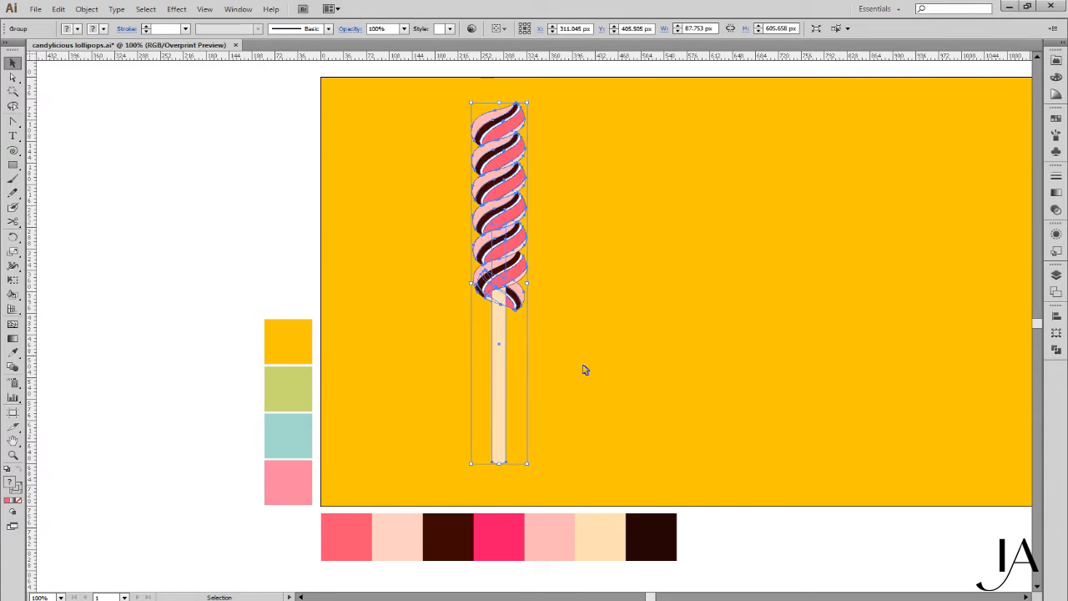
Save the document and hide the rulers
key("space")
left_click_drag(667, 358, 453, 292)
key("a")
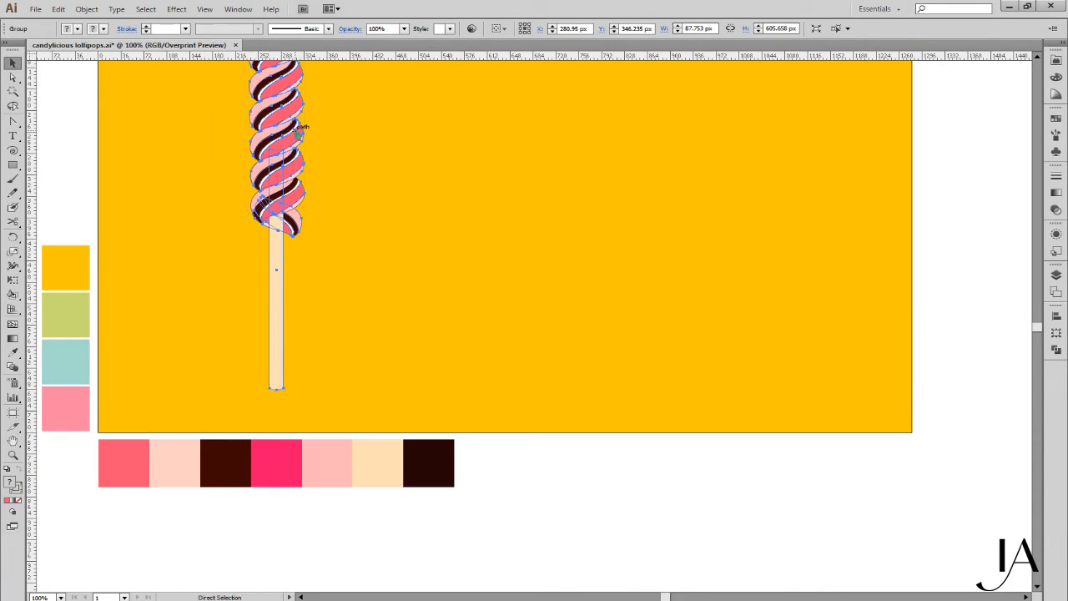
key("v")
key("a")
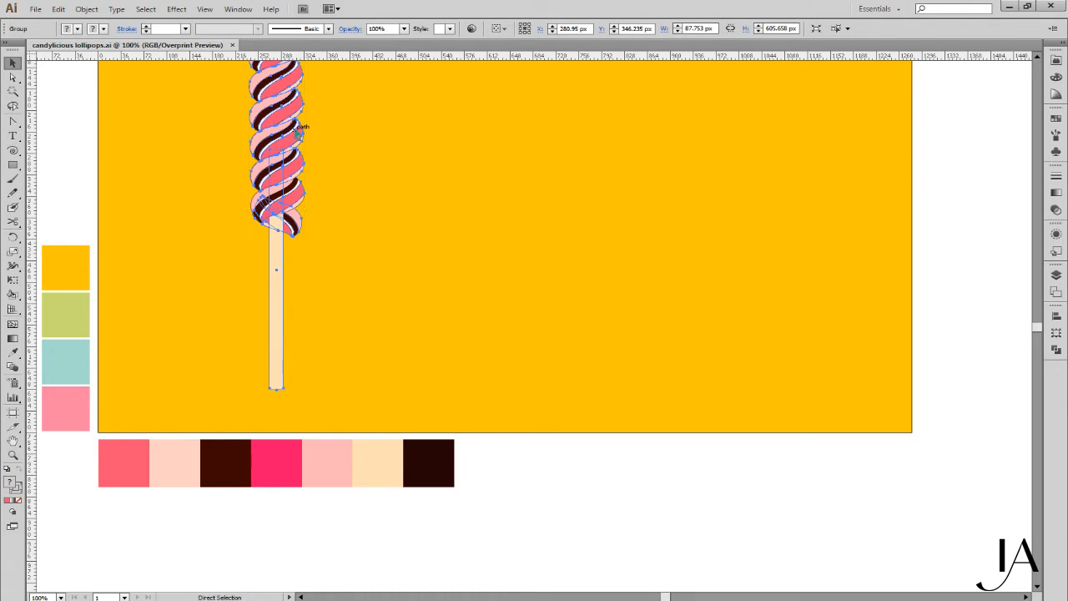
key("v")
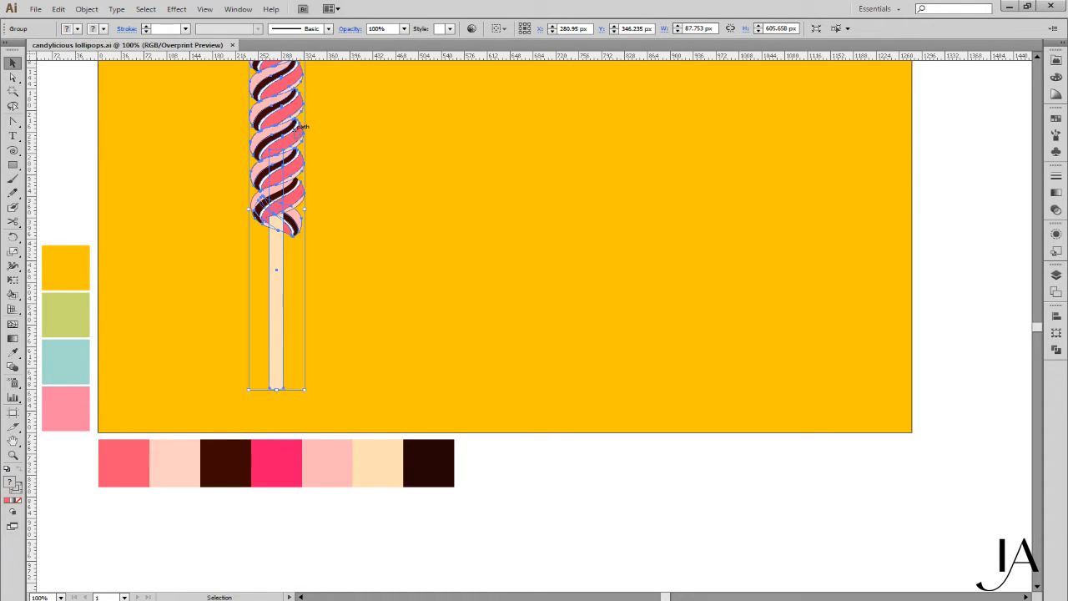
key("a")
key("ctrl+r")
key("v")
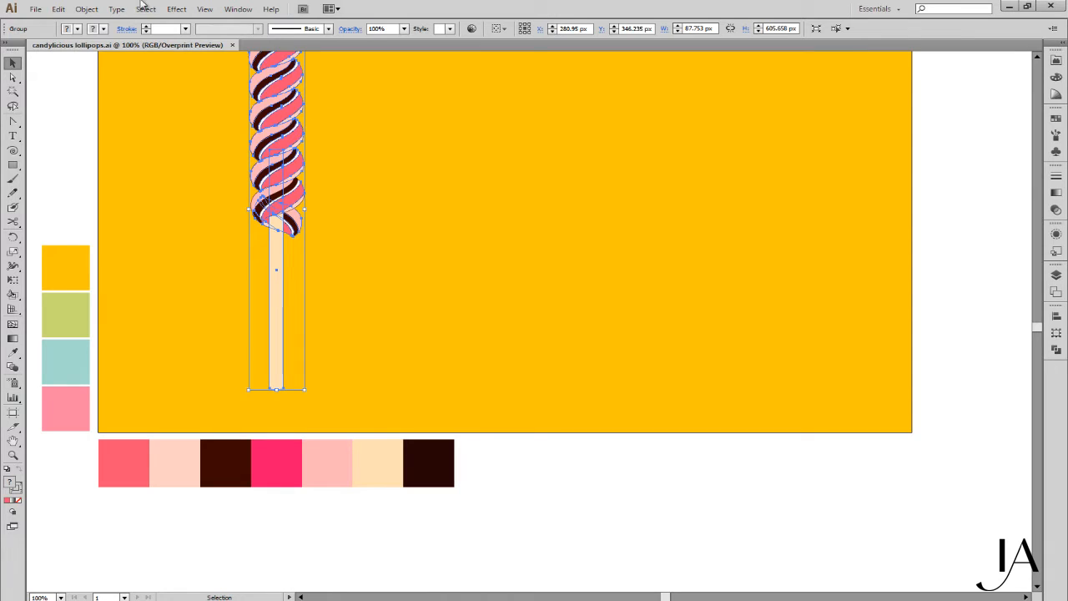
Deselect the lollipop, collapse its group in the layer list and show the document grid
left_click(205, 8)
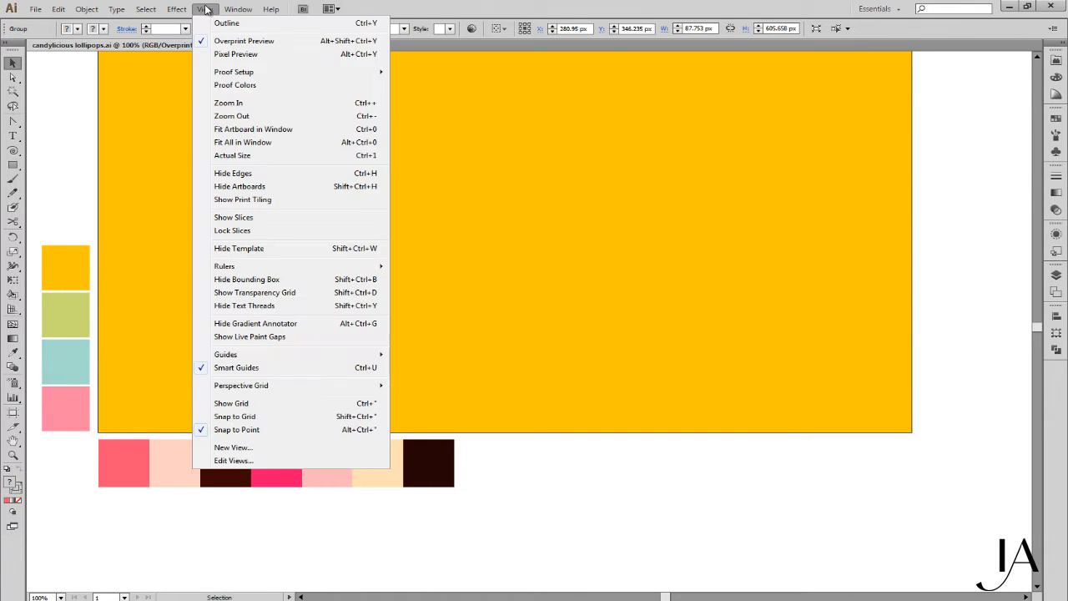
left_click(494, 134)
left_click(551, 139)
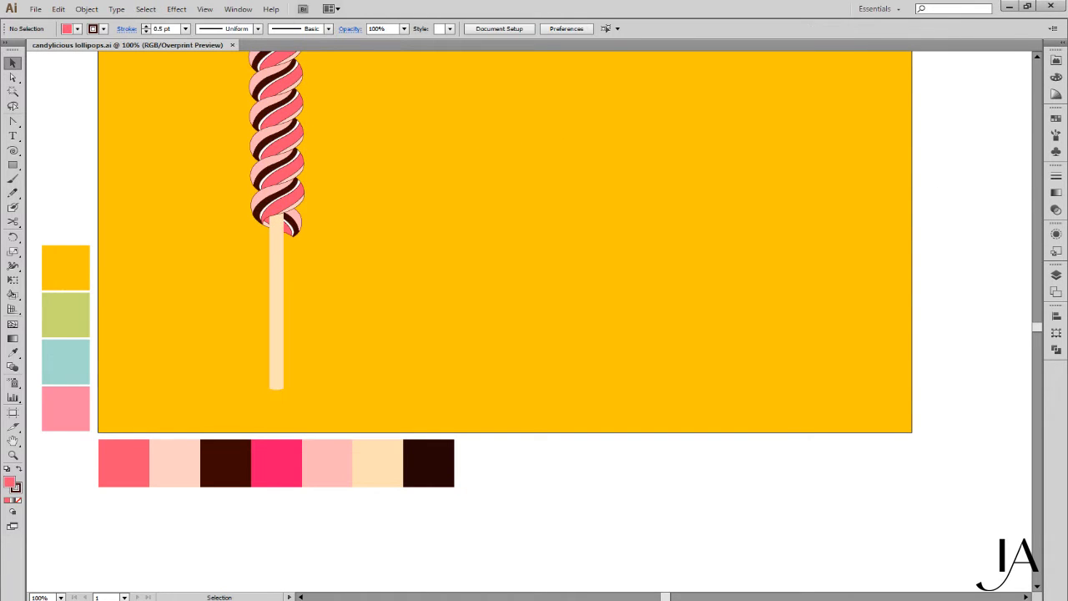
left_click(1057, 280)
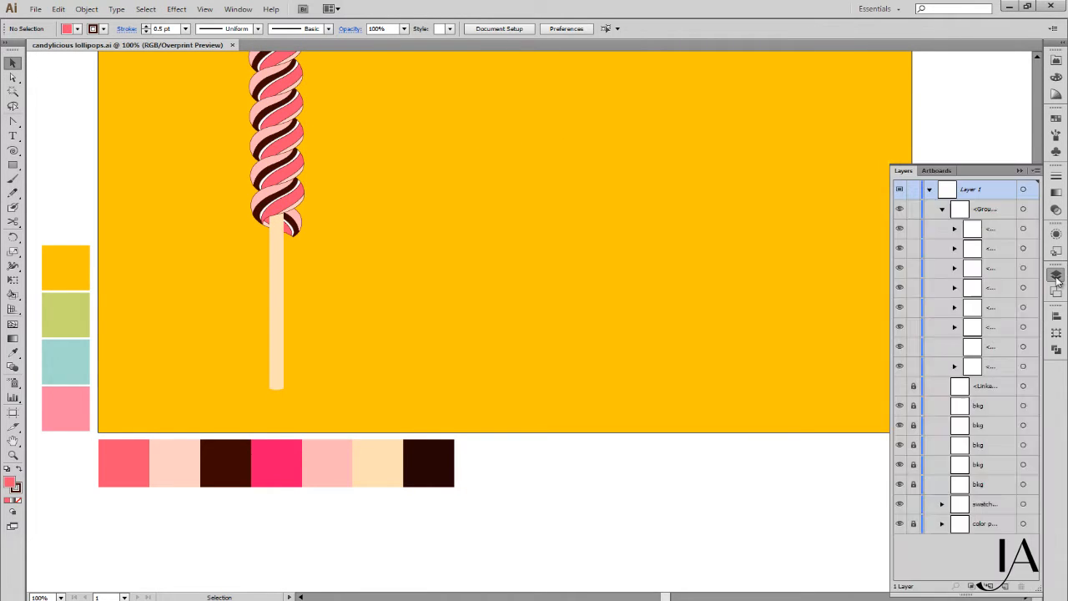
left_click(942, 210)
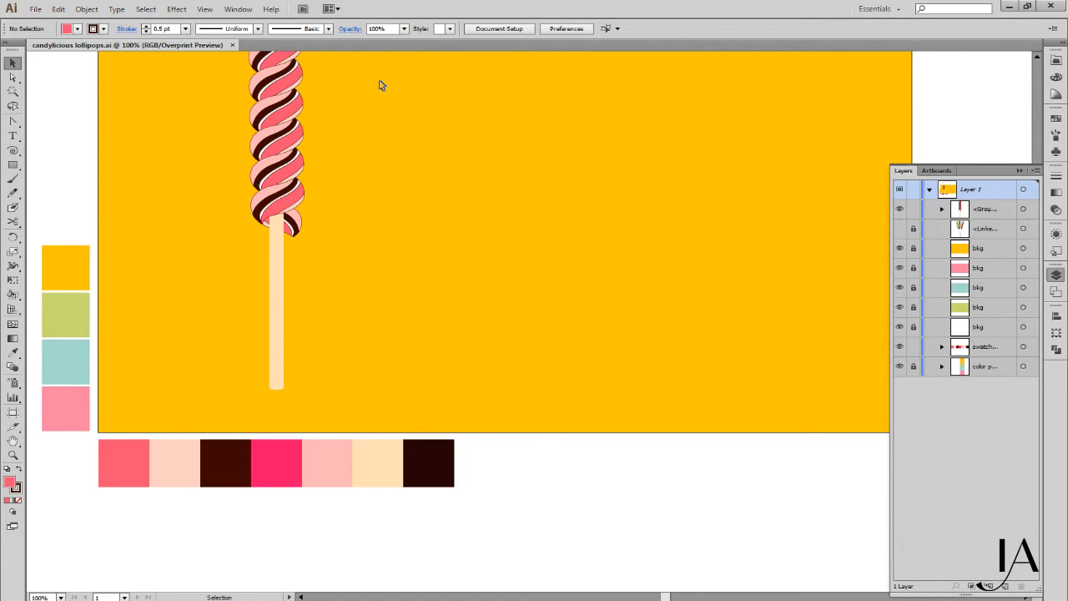
left_click(205, 9)
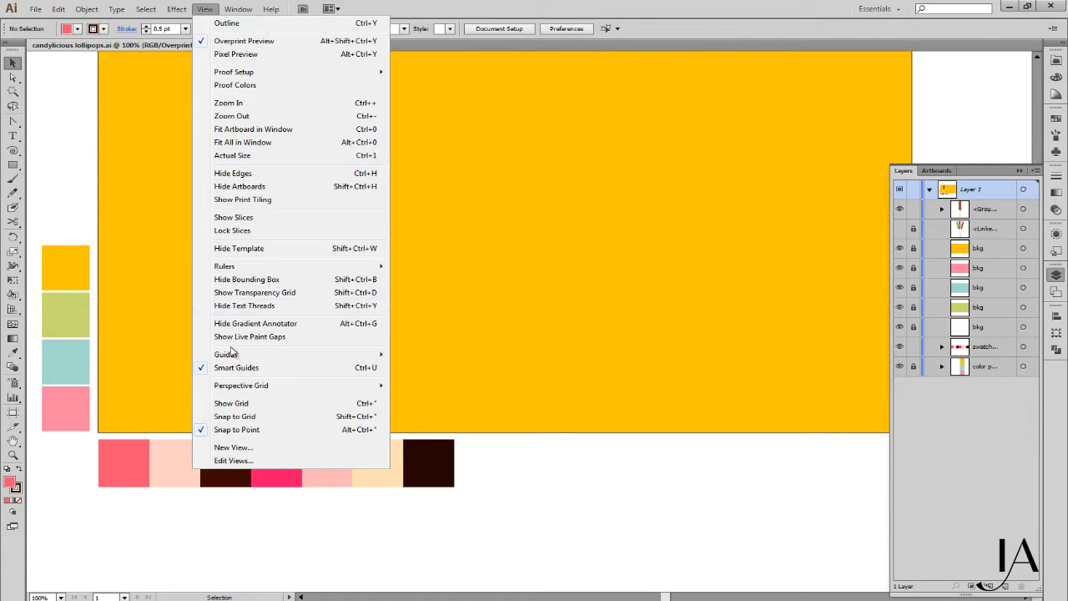
left_click(238, 412)
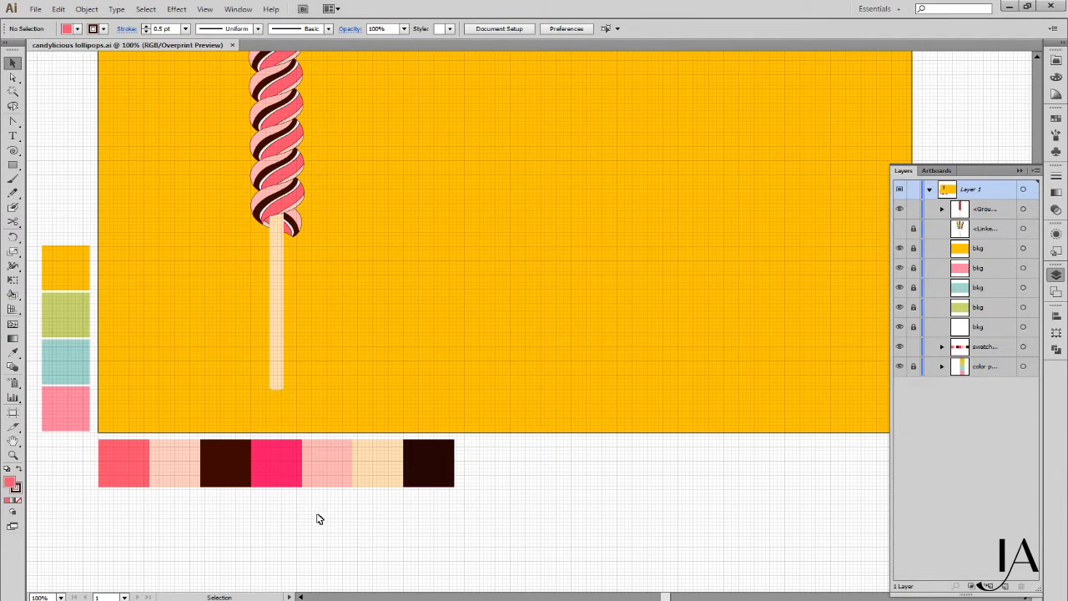
key("F7")
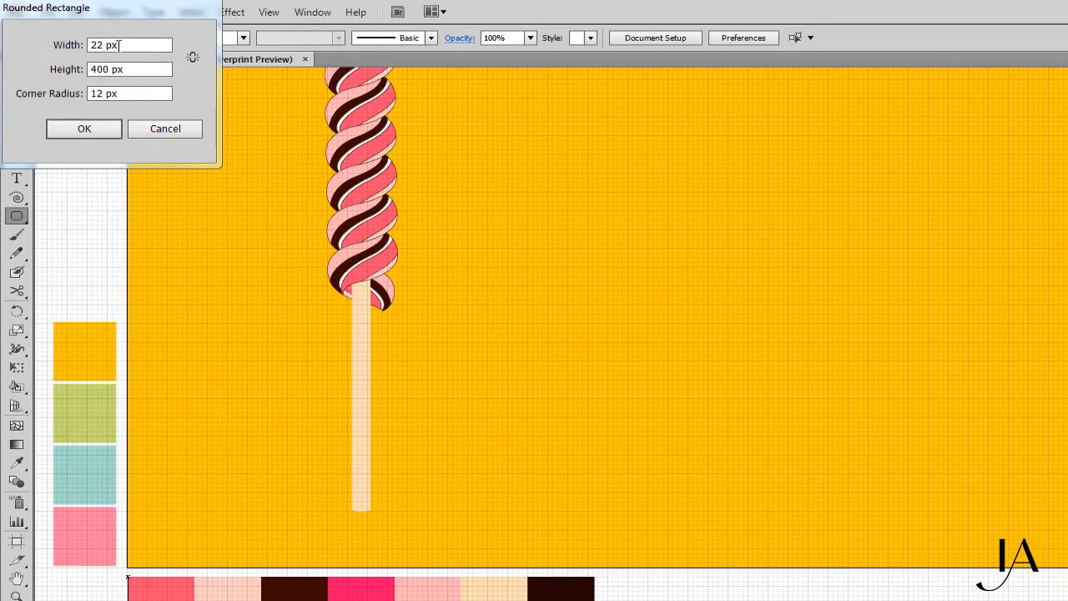
Create a rounded rectangle 1350 px wide and 24 px high with a 12 px corner radius below the color swatches
left_click(120, 46)
left_click_drag(121, 45, 78, 42)
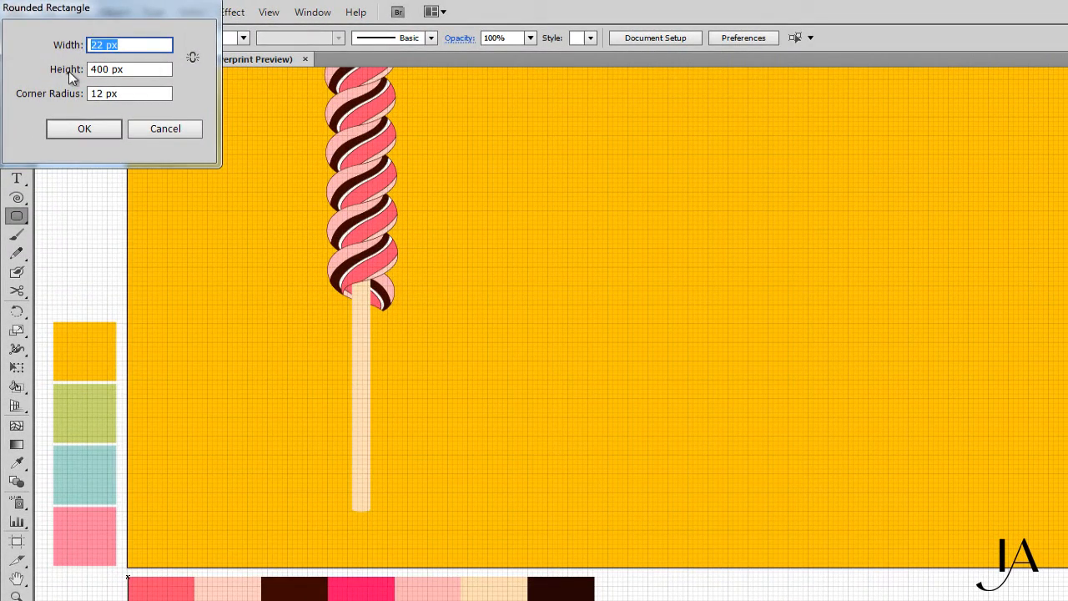
type("1350")
key("Tab")
type("24")
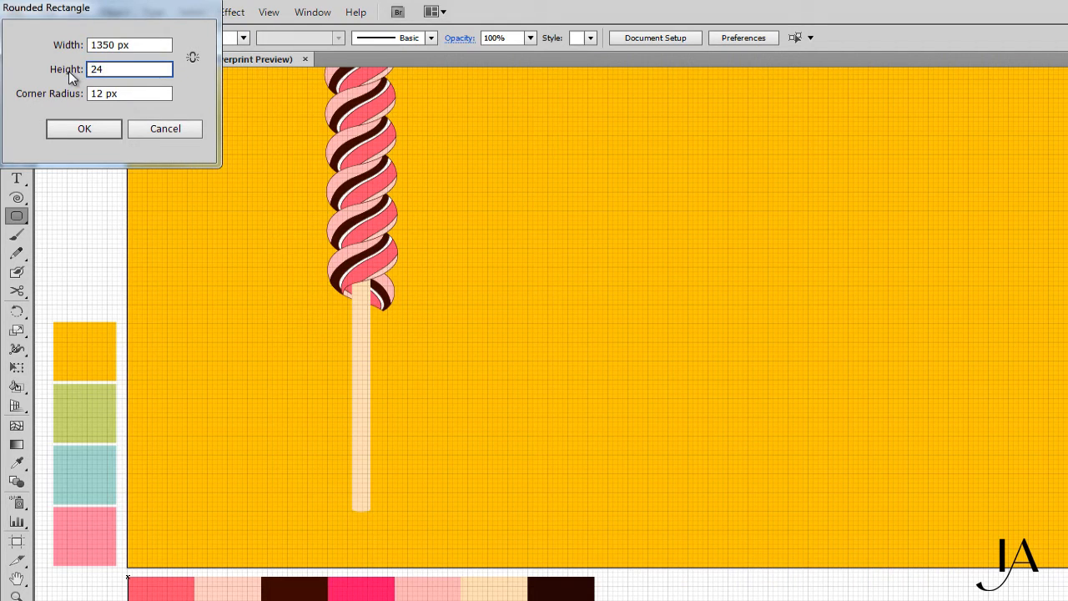
key("Tab")
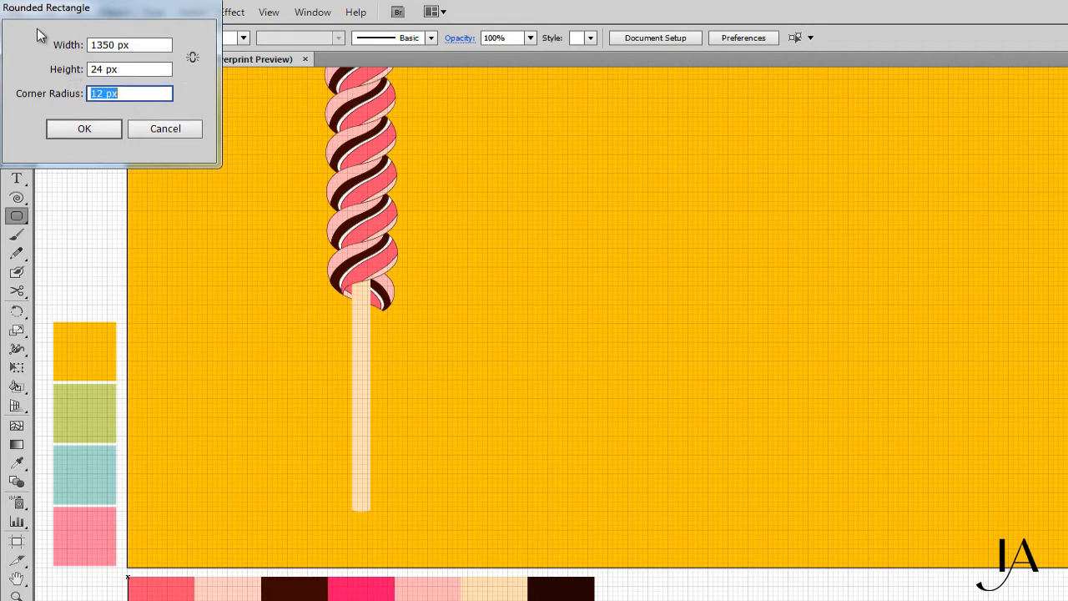
left_click(83, 129)
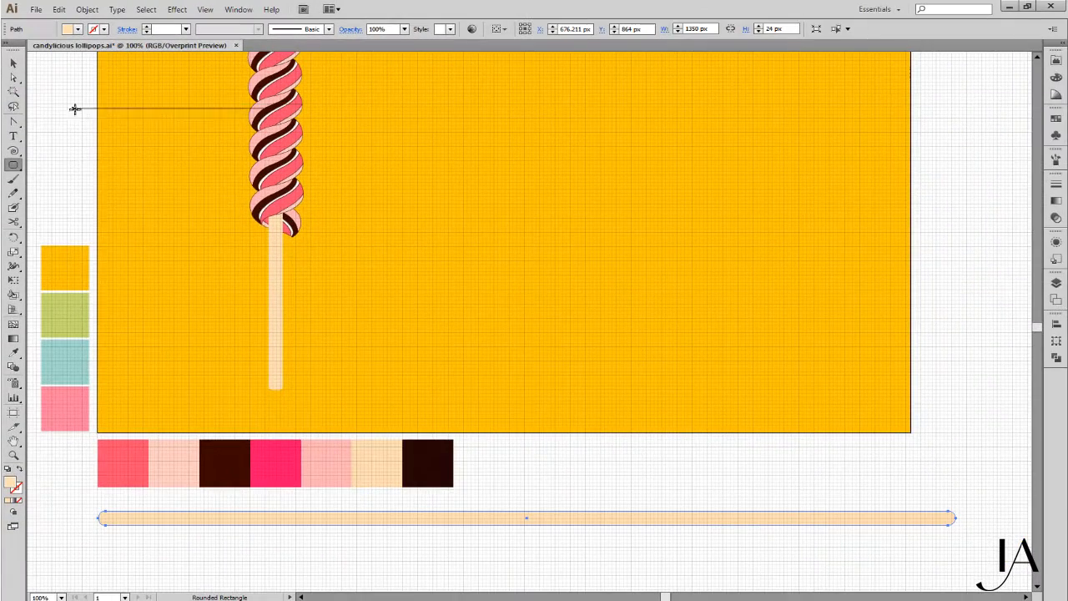
Shift the long rounded bar slightly down onto the grid, centering it at X 675, Y 876 px
key("space")
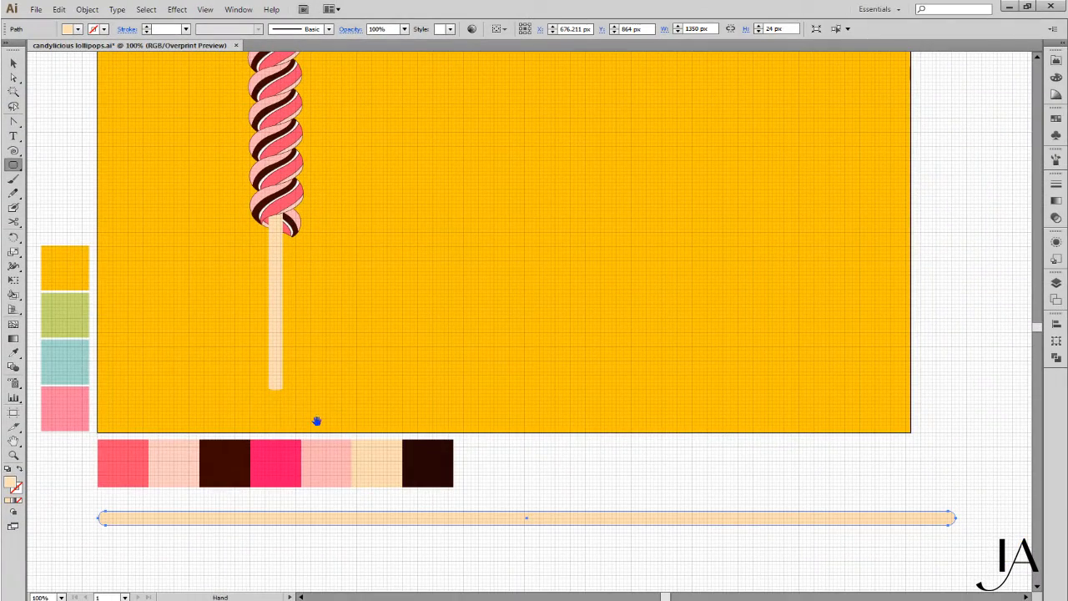
left_click_drag(316, 420, 345, 281)
left_click_drag(334, 410, 384, 368)
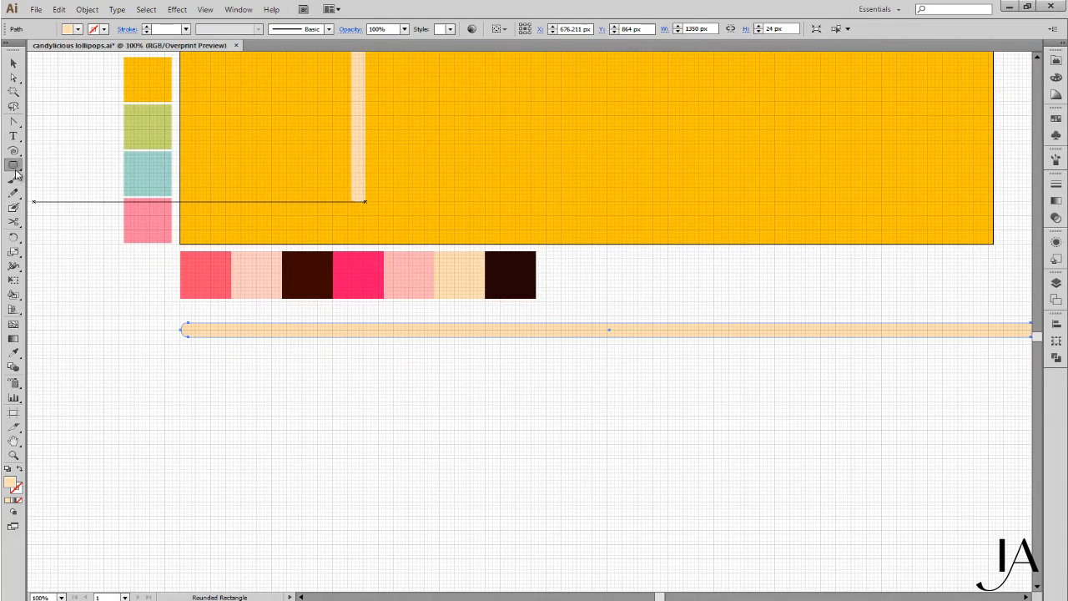
key("v")
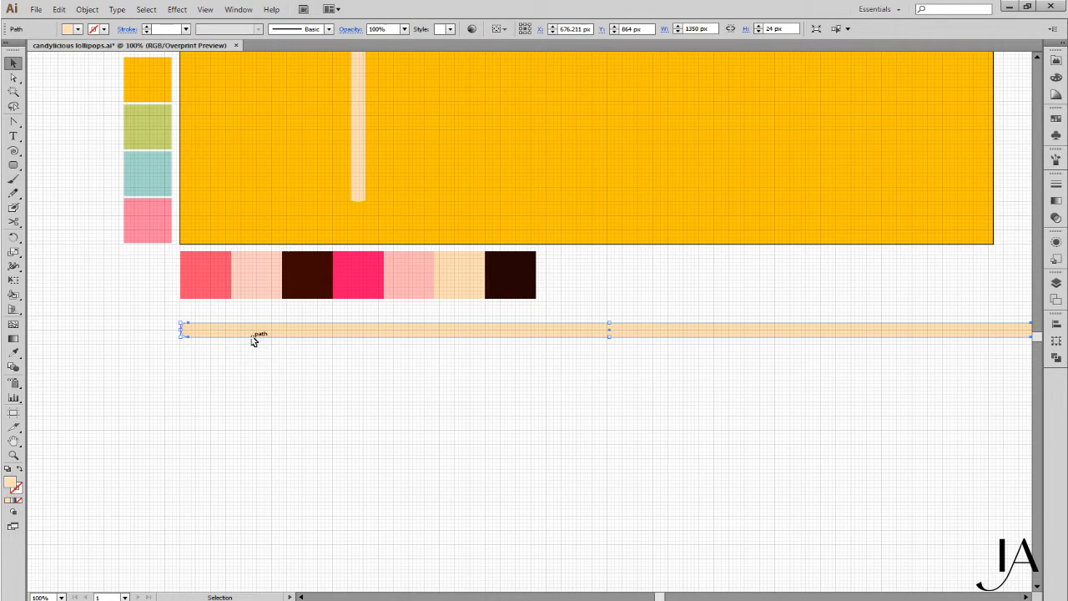
left_click_drag(254, 340, 251, 347)
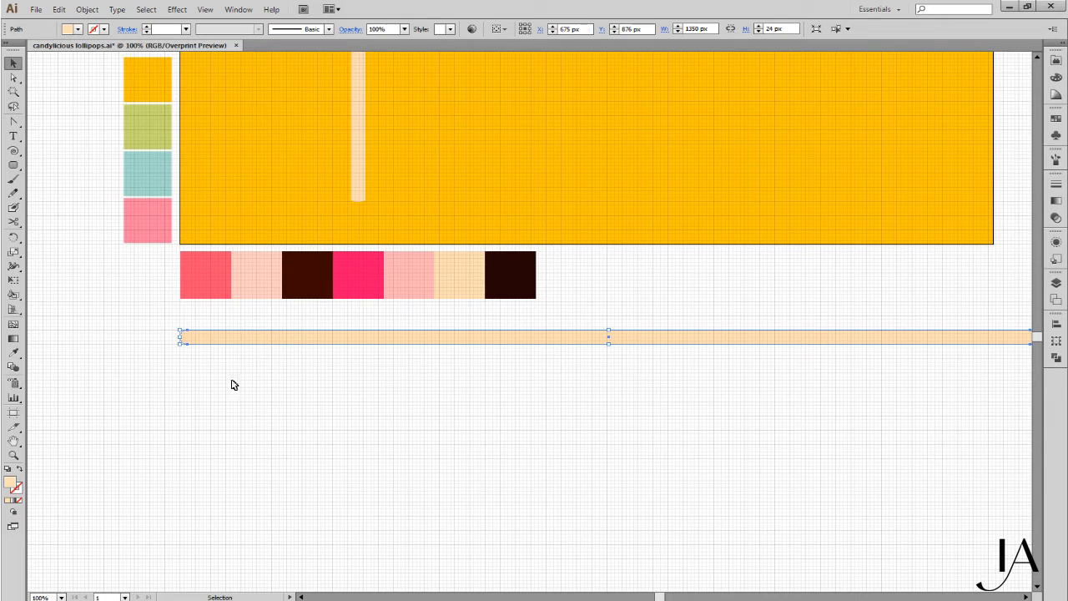
left_click(13, 150)
left_click(46, 155)
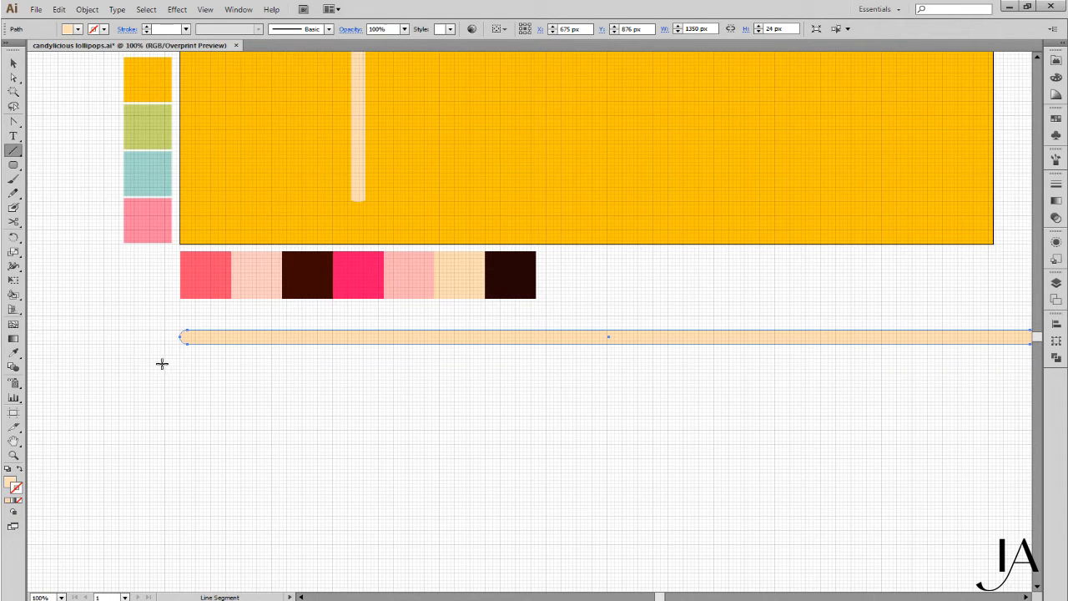
left_click(1058, 121)
left_click(917, 178)
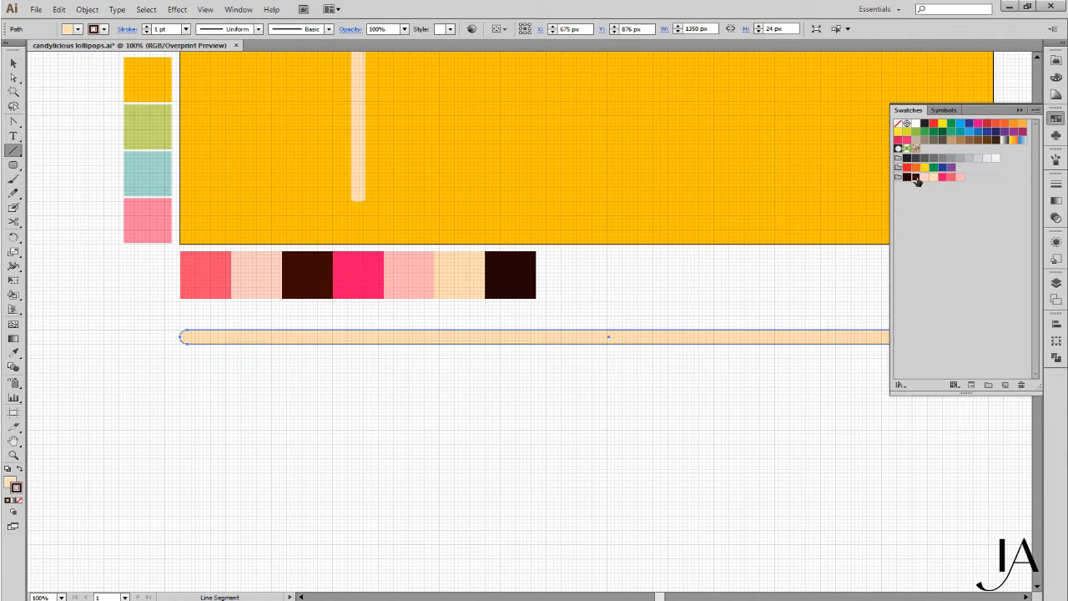
left_click(1028, 108)
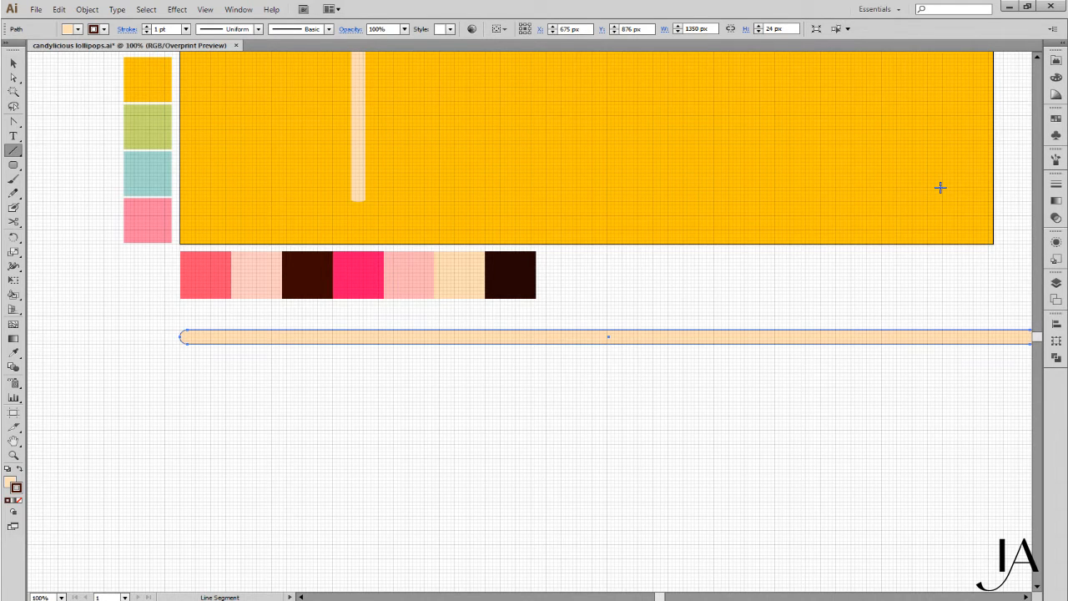
key("slash")
key("v")
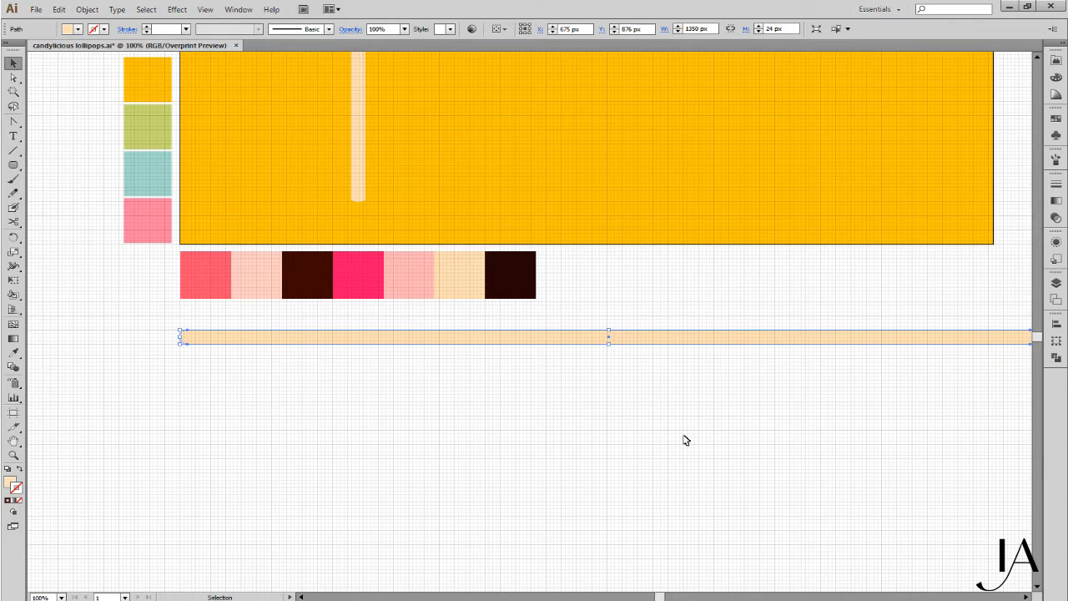
Deselect the bar and set the drawing colors to a dark brown stroke with no fill
left_click(684, 439)
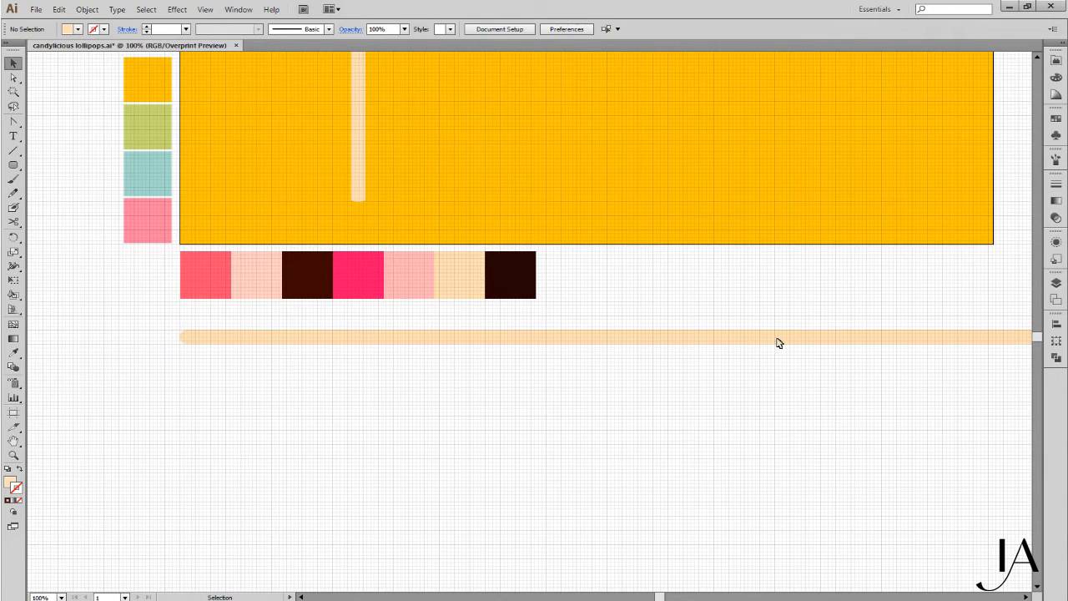
left_click(1056, 118)
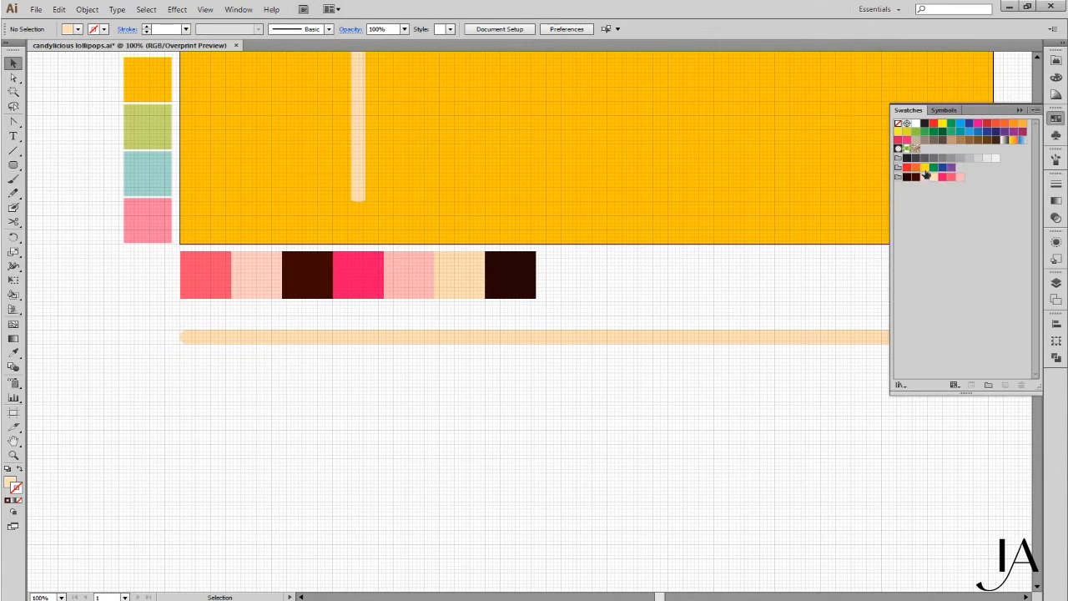
left_click(916, 177)
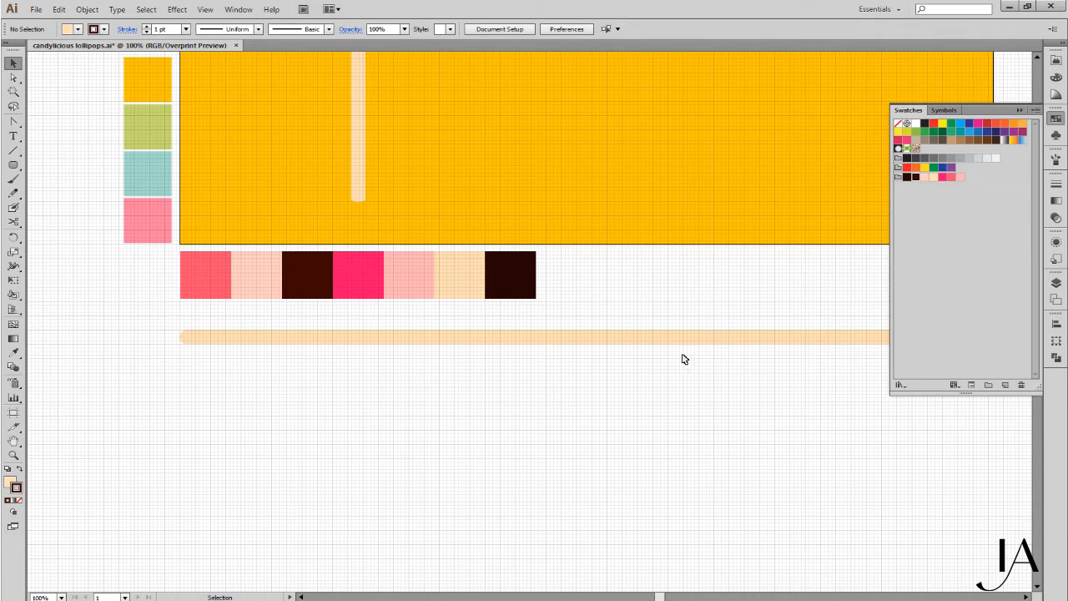
left_click(429, 413)
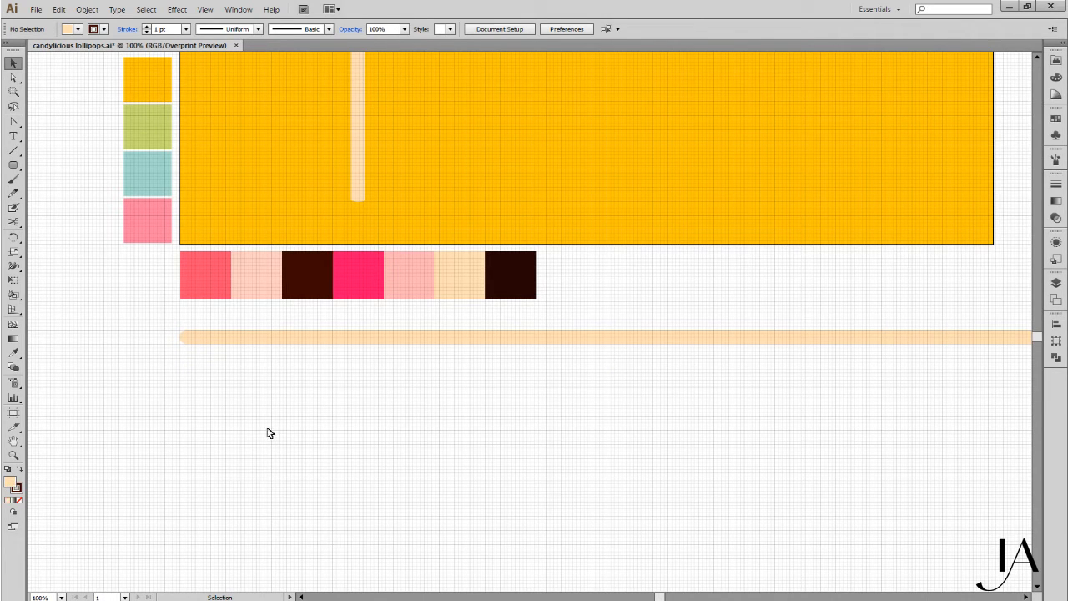
key("slash")
Draw a diagonal line about 272 px wide and 71 px high across the bar's left end
left_click(13, 151)
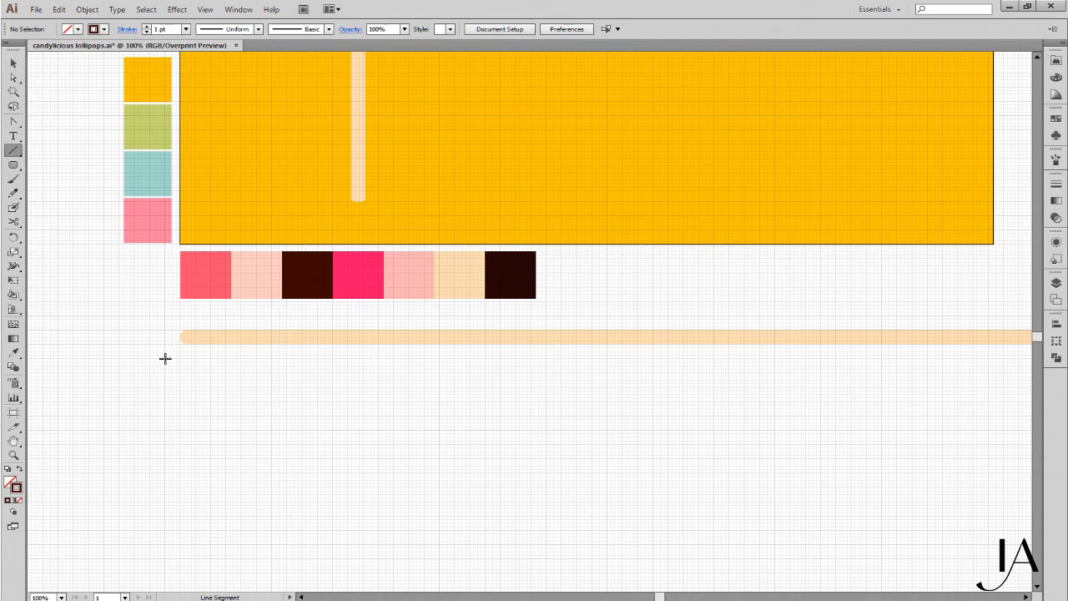
left_click_drag(165, 358, 337, 316)
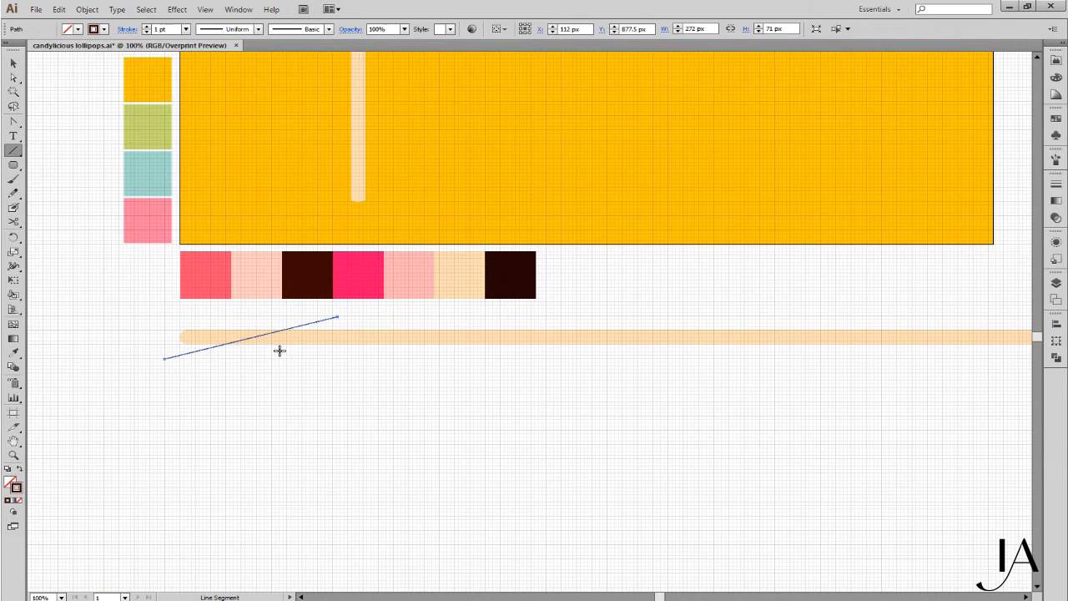
key("v")
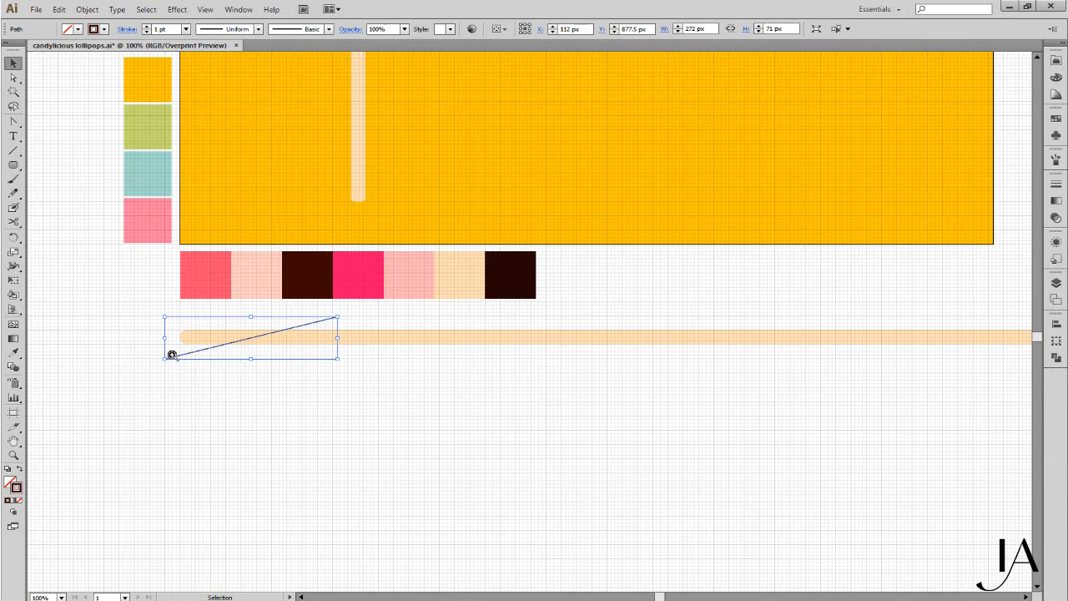
Move the diagonal line left and slightly up so it crosses the bar's lower left rounded corner, centered at about X 80, Y 867 px
key("z")
key("v")
mouse_move(201, 352)
left_mouse_down()
mouse_move(181, 349)
mouse_move(202, 364)
left_mouse_up()
key("ctrl+space")
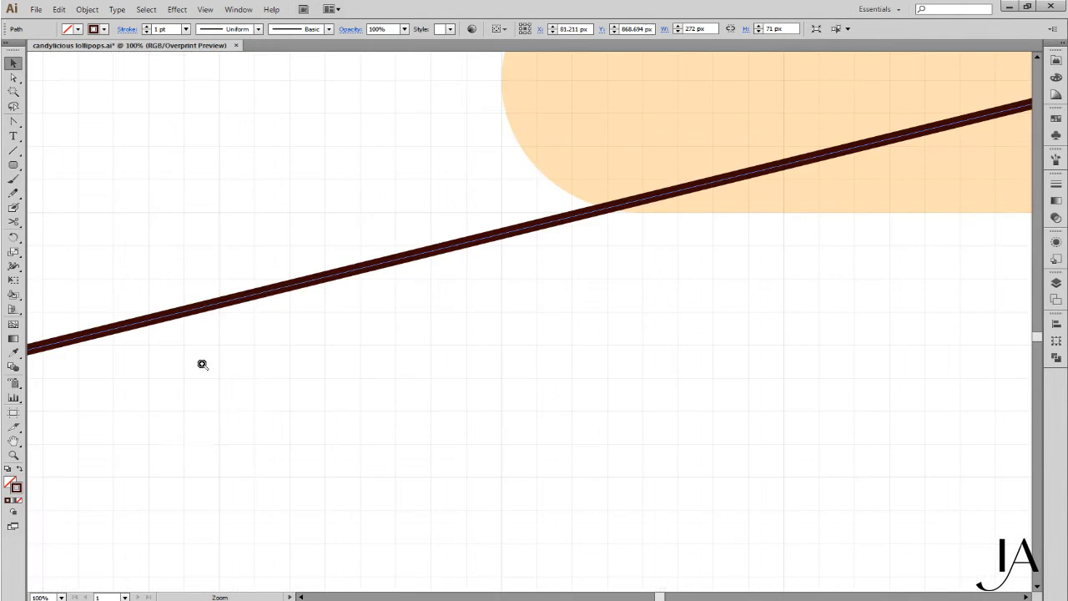
key("ctrl+minus")
key("ctrl+minus")
key("ctrl+minus")
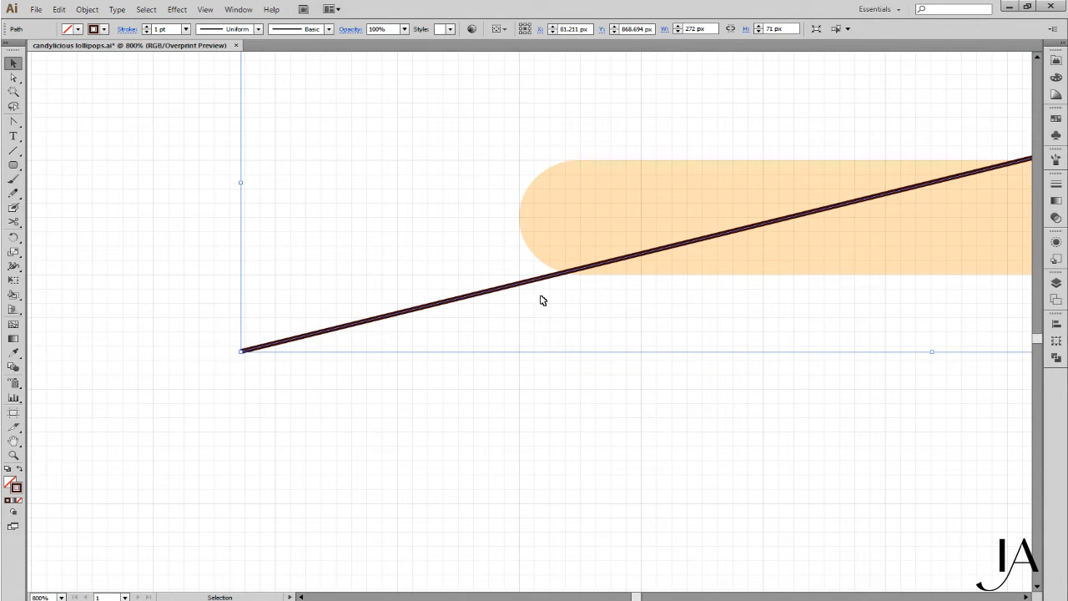
left_click_drag(522, 286, 516, 278)
left_click(601, 315)
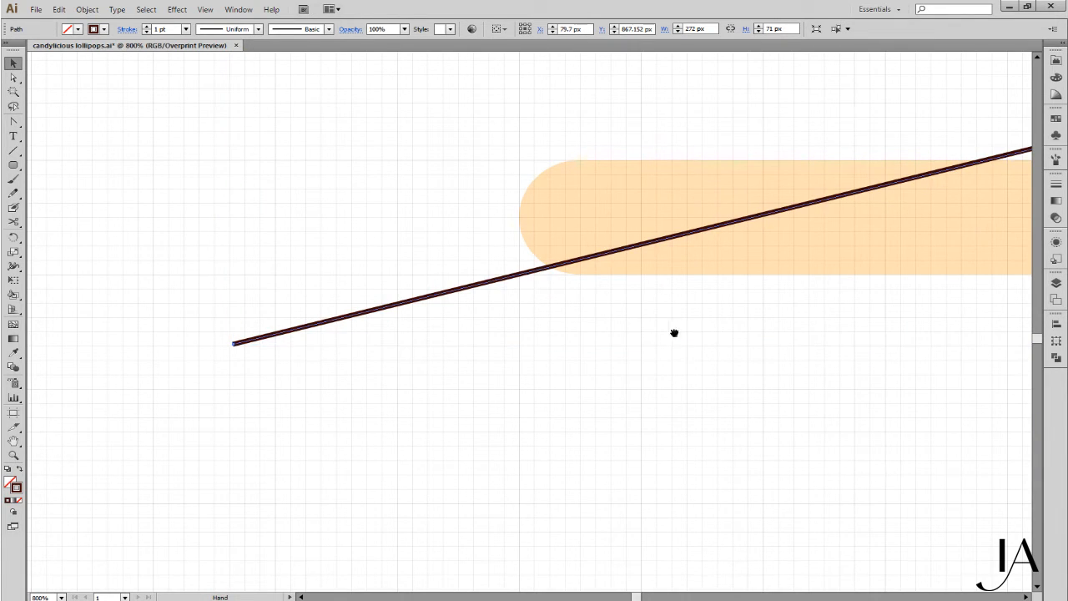
Duplicate the diagonal line horizontally, placing the copy about 76 px to the right
left_click_drag(675, 334, 337, 446)
key("ctrl+minus")
key("ctrl+minus")
key("ctrl+minus")
key("ctrl+minus")
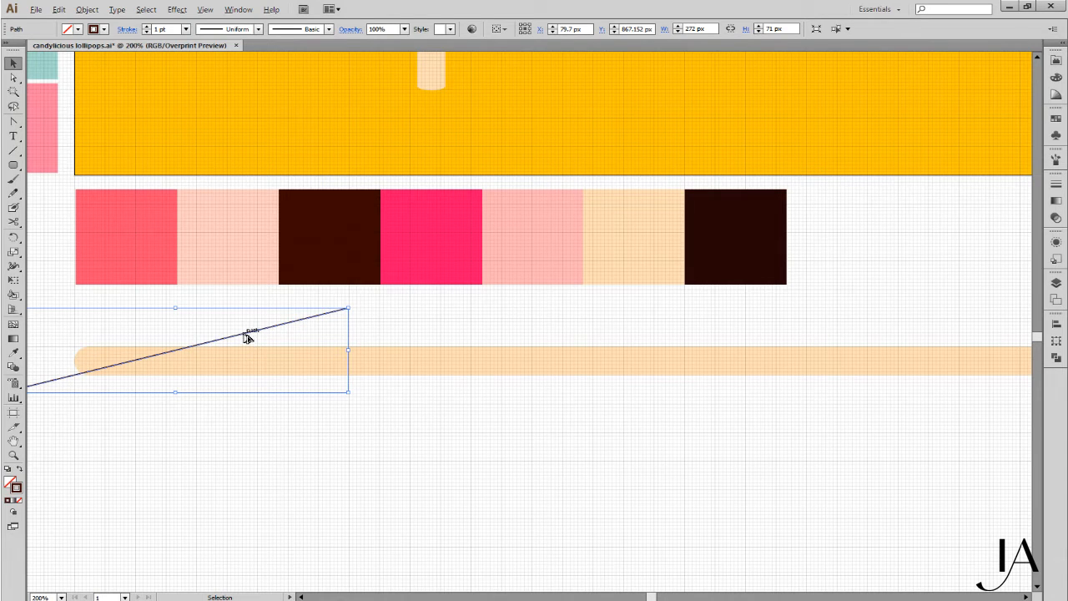
left_click_drag(246, 337, 342, 363)
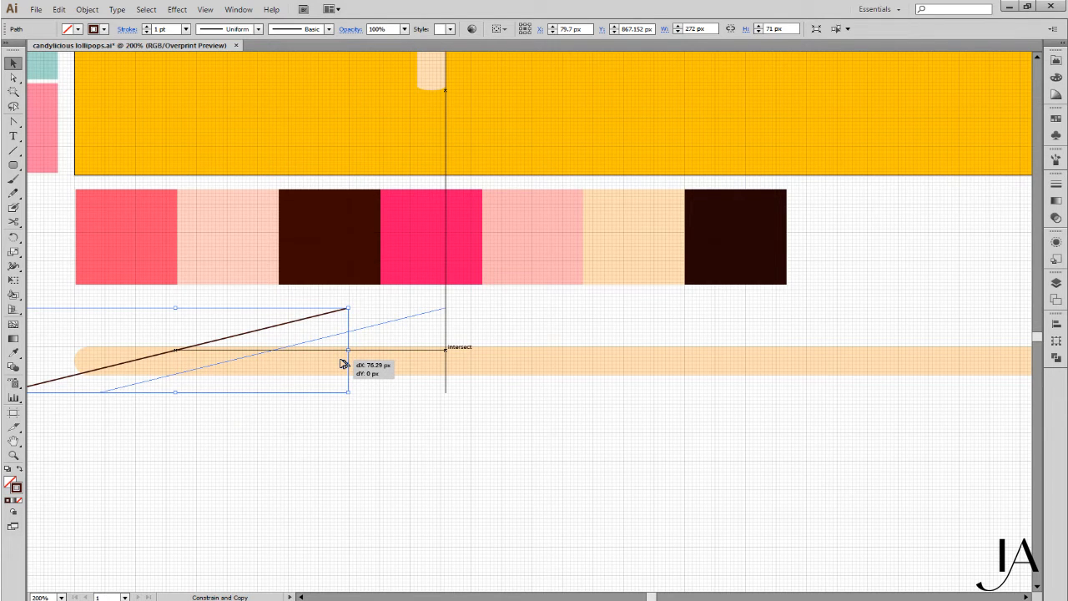
left_click_drag(340, 360, 341, 359)
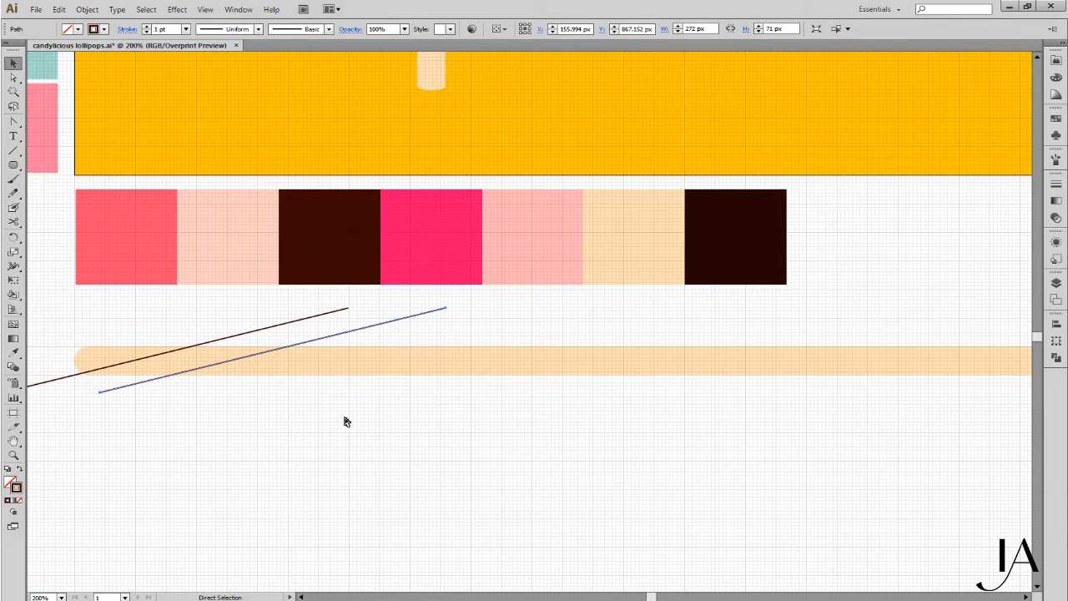
Repeat the line copy at the same spacing until the diagonals cover the full length of the bar
key("ctrl+d")
key("ctrl+d")
key("ctrl+d")
key("ctrl+d")
key("ctrl+d")
key("ctrl+d")
key("ctrl+d")
key("ctrl+d")
key("ctrl+d")
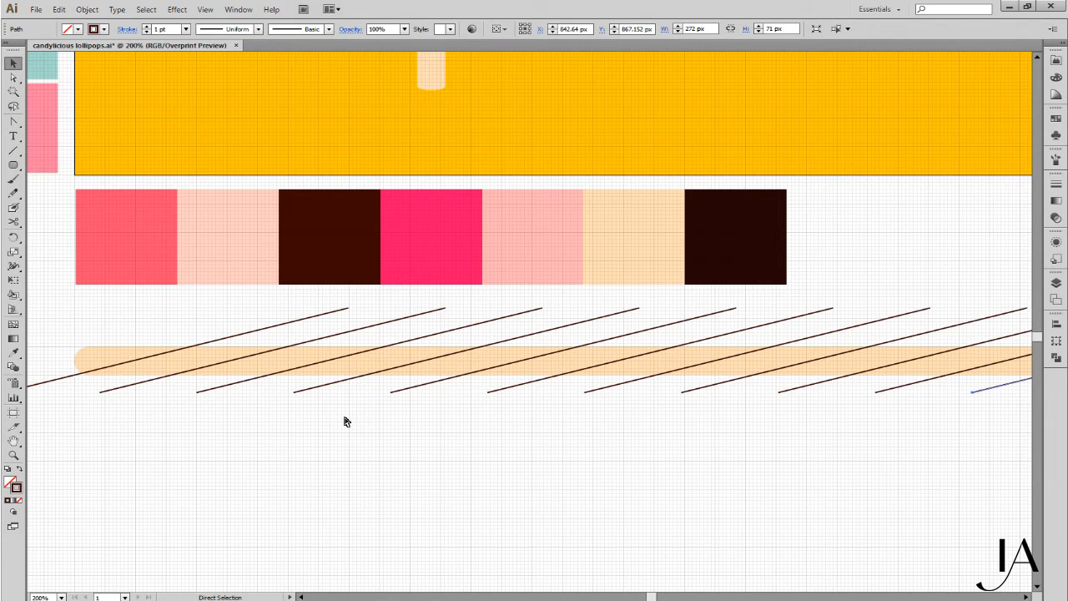
key("ctrl+minus")
key("ctrl+minus")
key("ctrl+minus")
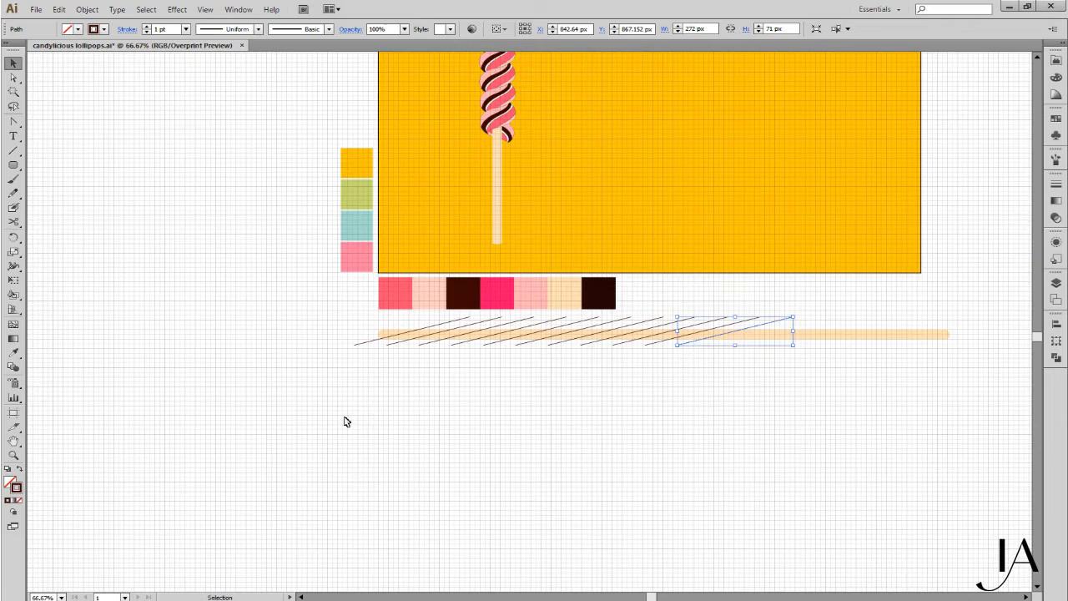
key("ctrl+d")
key("ctrl+d")
key("ctrl+d")
key("ctrl+d")
key("ctrl+d")
key("ctrl+d")
key("ctrl+d")
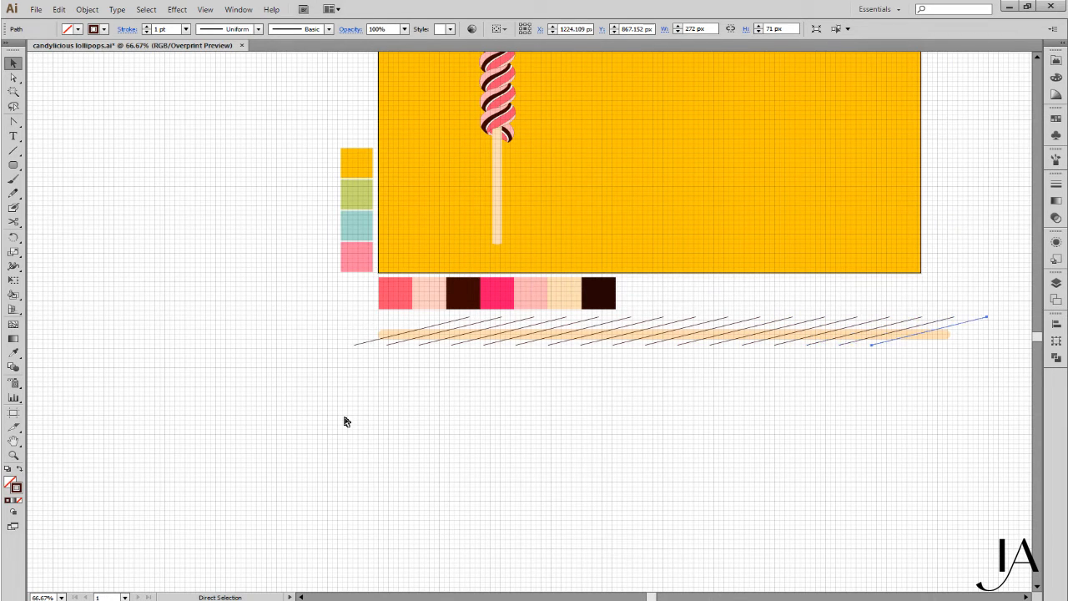
key("v")
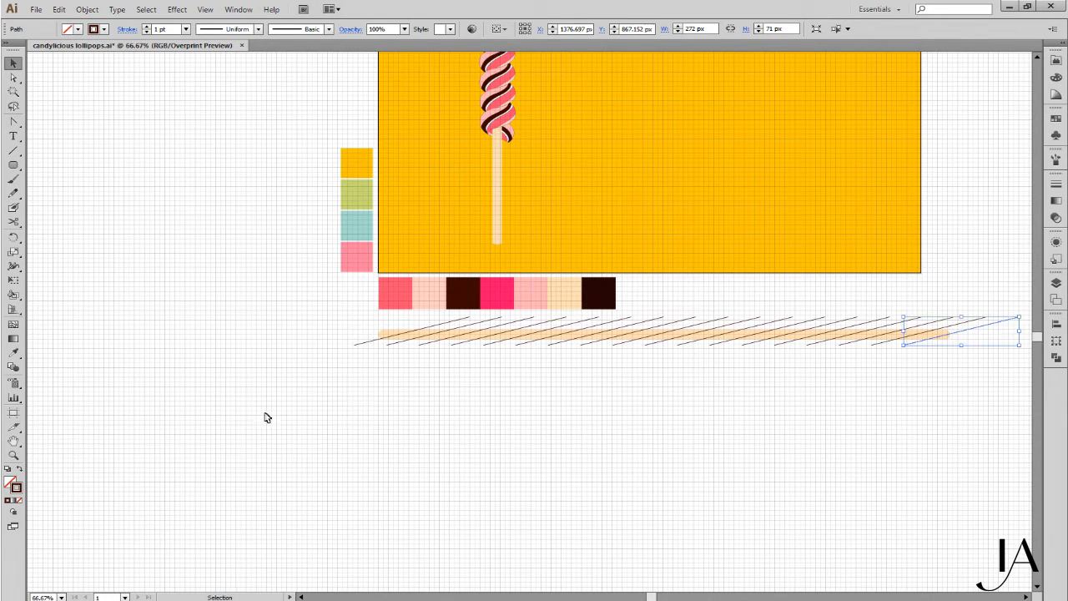
Select all the diagonal lines and duplicate the set horizontally about 17 px to the right
left_click_drag(344, 343, 716, 401)
key("space")
key("space")
key("ctrl+plus")
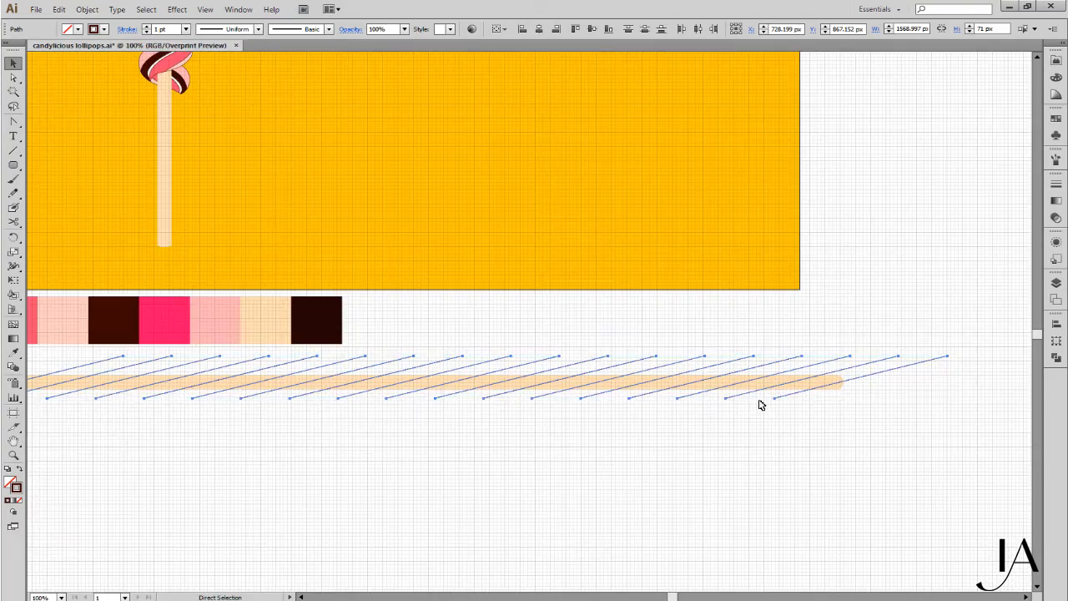
key("space")
left_click_drag(715, 450, 799, 446)
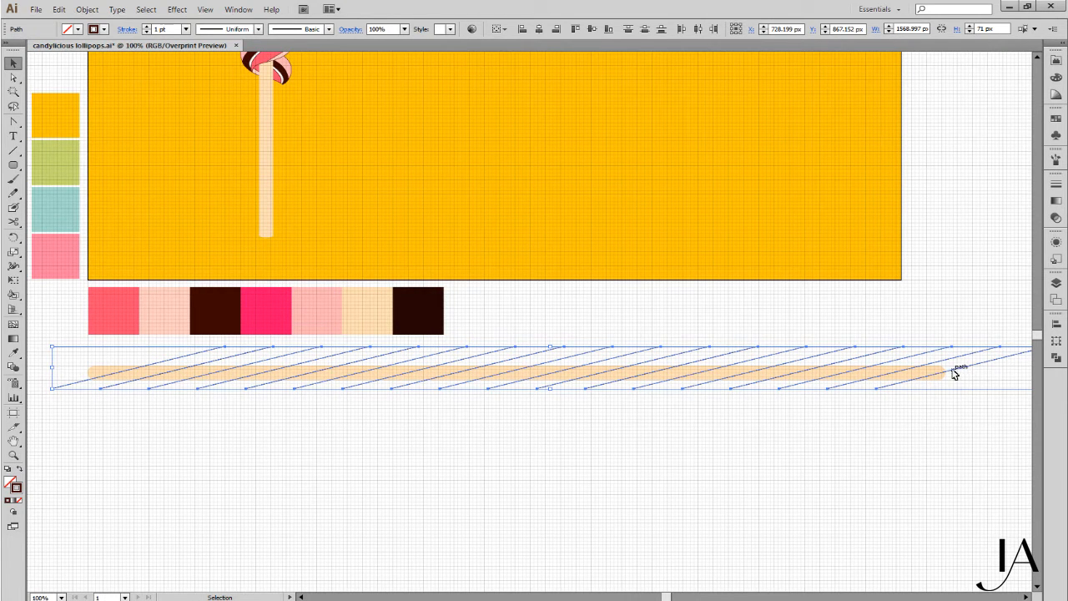
left_click_drag(955, 373, 966, 374)
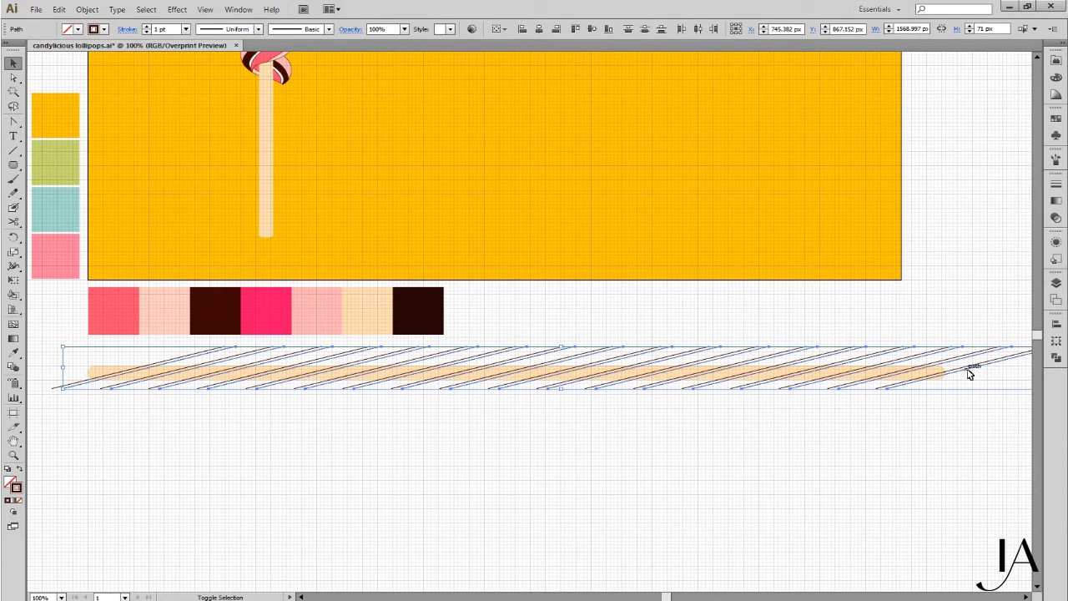
Select the bar together with both sets of diagonal lines and split it with the Divide pathfinder
left_click(46, 390)
left_click_drag(48, 353, 1004, 404)
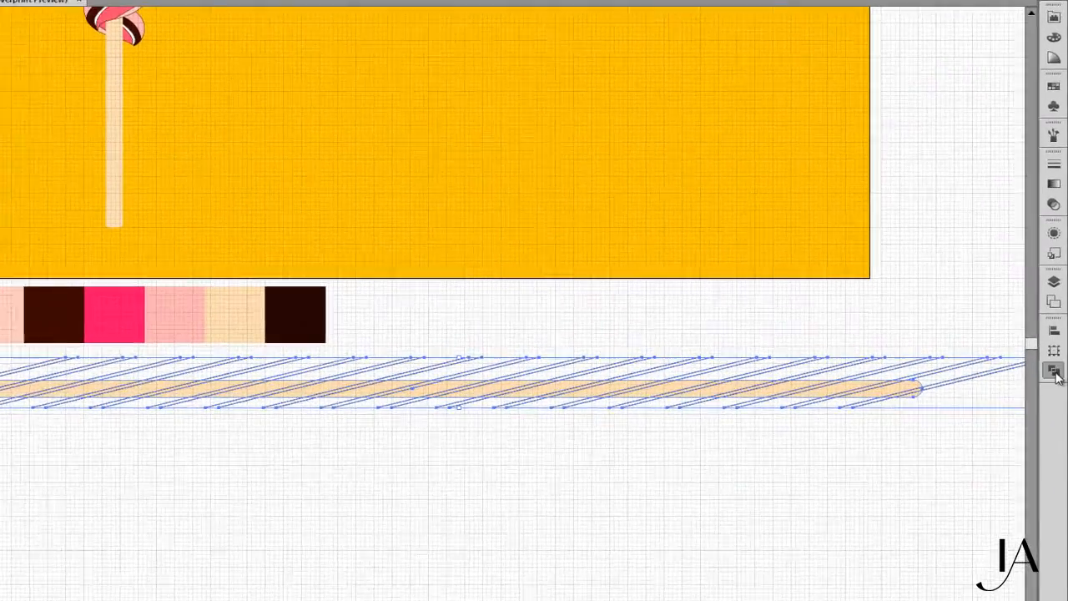
left_click(1055, 373)
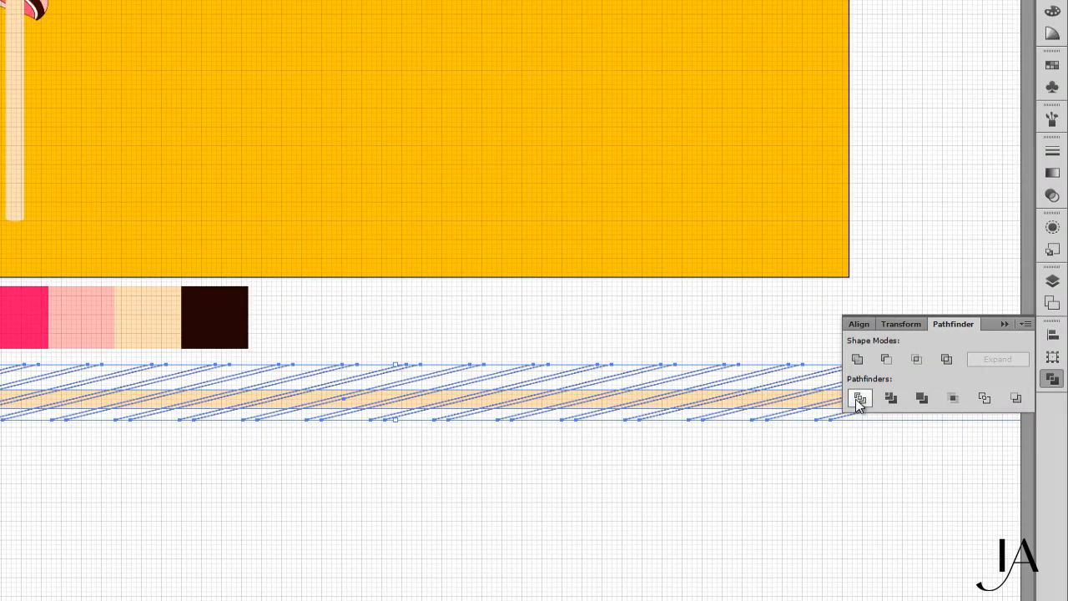
left_click(859, 399)
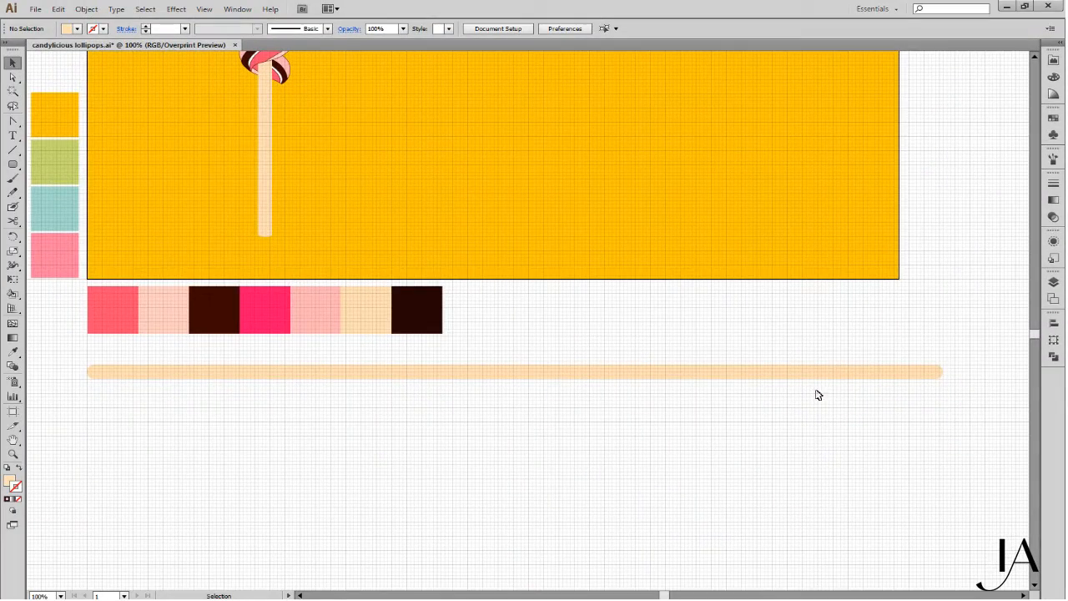
Ungroup the divided bar into separate pieces and deselect them
left_click(898, 371)
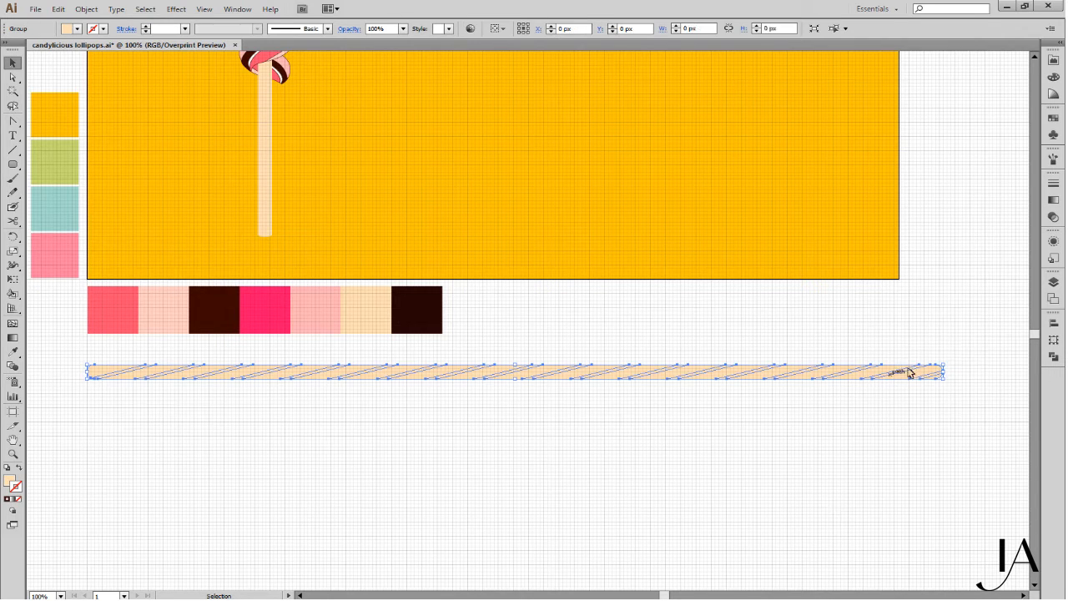
left_click(1053, 282)
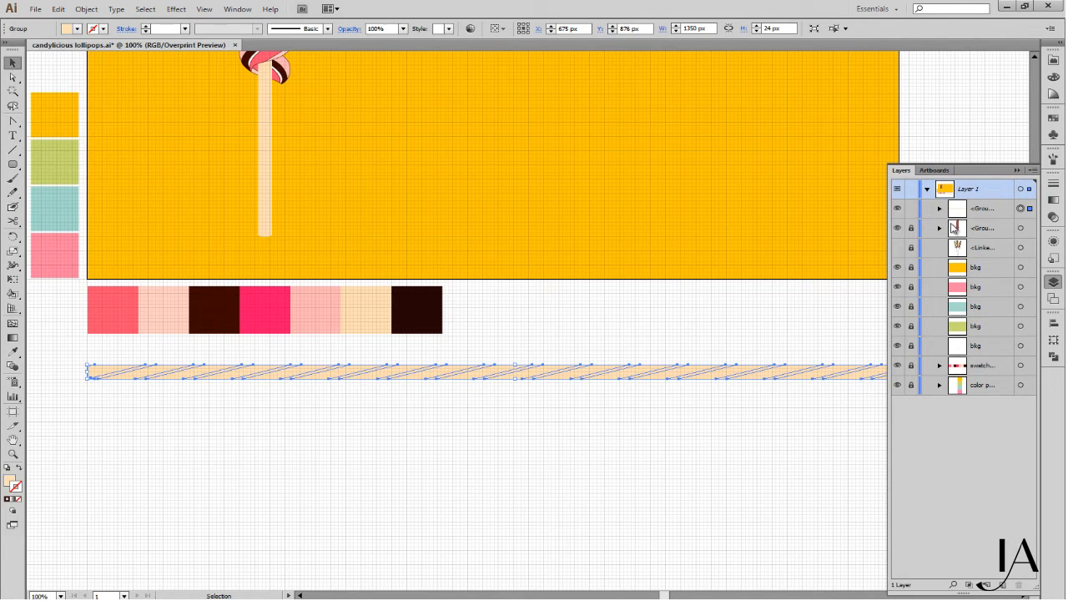
key("ctrl+shift+g")
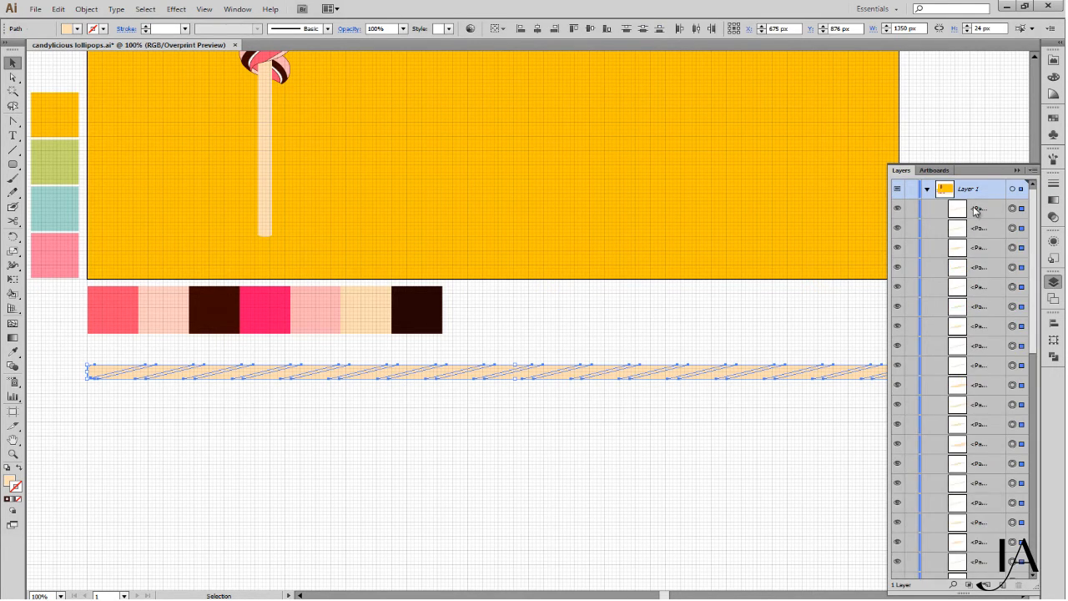
left_click(1018, 171)
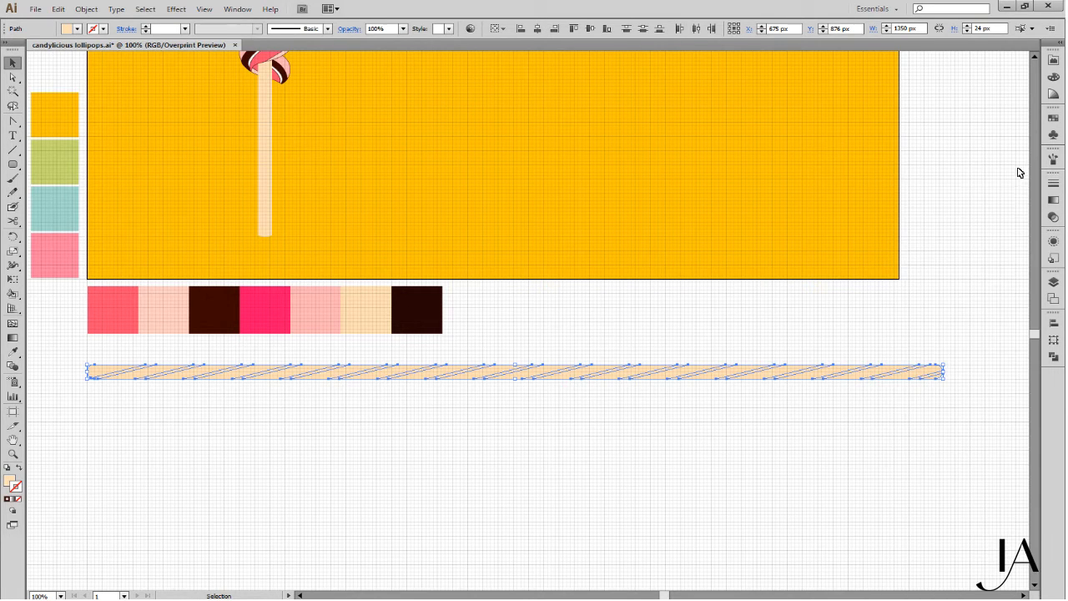
left_click(317, 456)
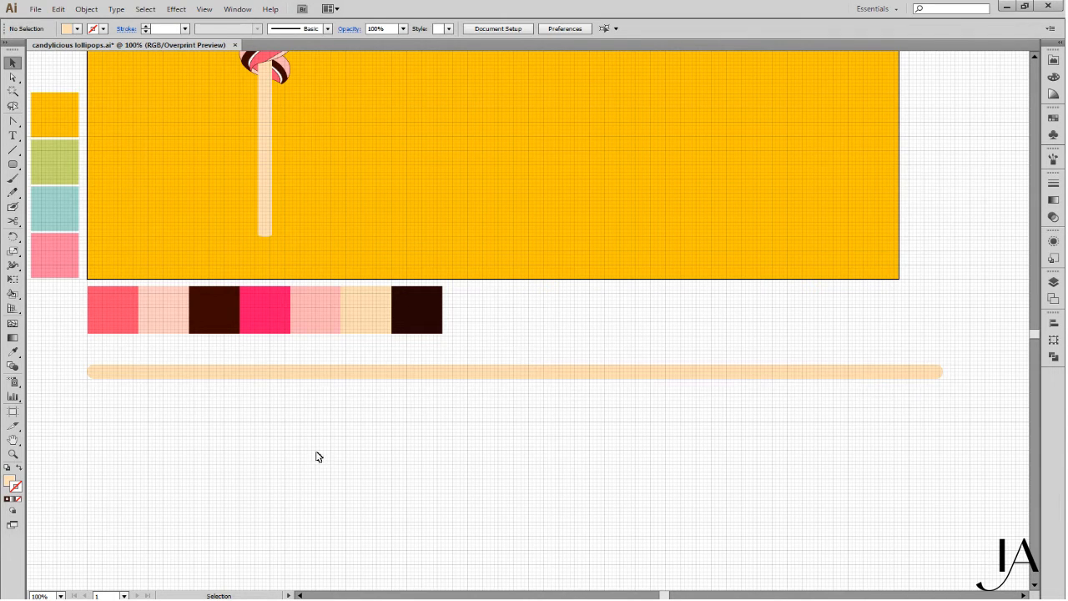
Color the bar's first five wide stripes coral, pale peach, dark brown, hot pink and light pink with the Eyedropper, leaving the thin stripes cream
key("i")
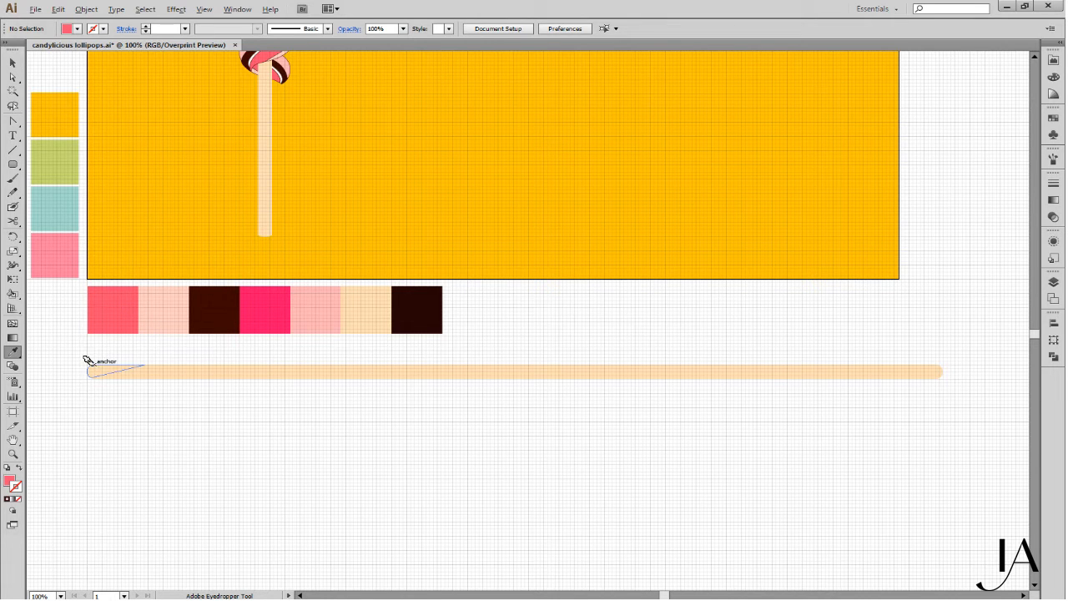
left_click(93, 365, "alt")
left_click(158, 326)
left_click(148, 365, "alt")
left_click(203, 328)
left_click(203, 365, "alt")
left_click(252, 323)
left_click(260, 364, "alt")
left_click(304, 325)
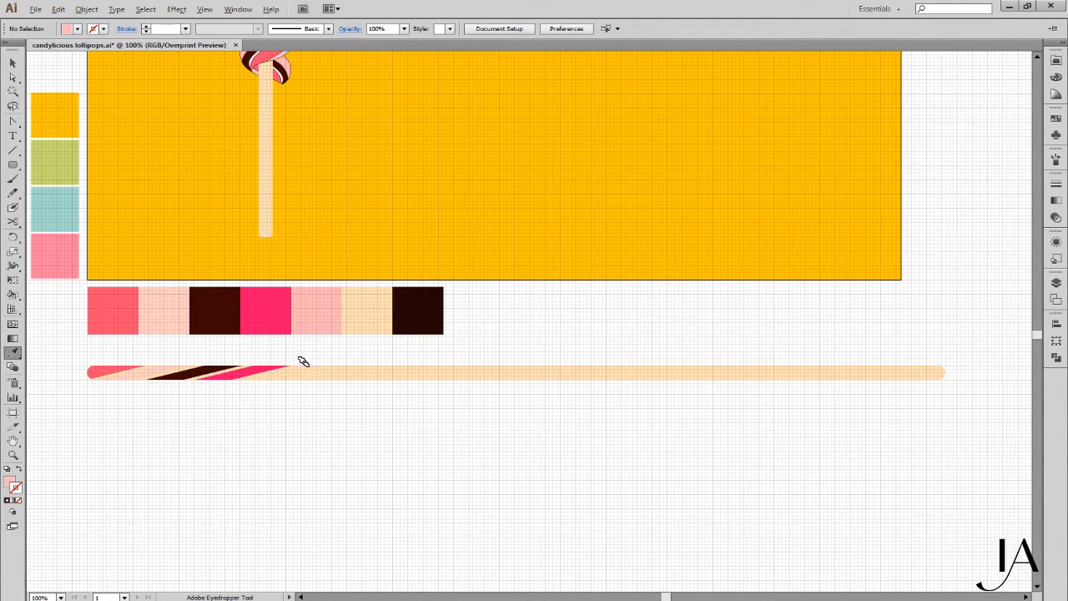
left_click(307, 366, "alt")
Repeat the coral, pale peach, dark brown, hot pink and light pink sequence on the next five wide stripes
left_click(128, 305)
left_click(355, 367, "alt")
left_click(164, 310)
left_click(401, 366, "alt")
left_click(214, 321)
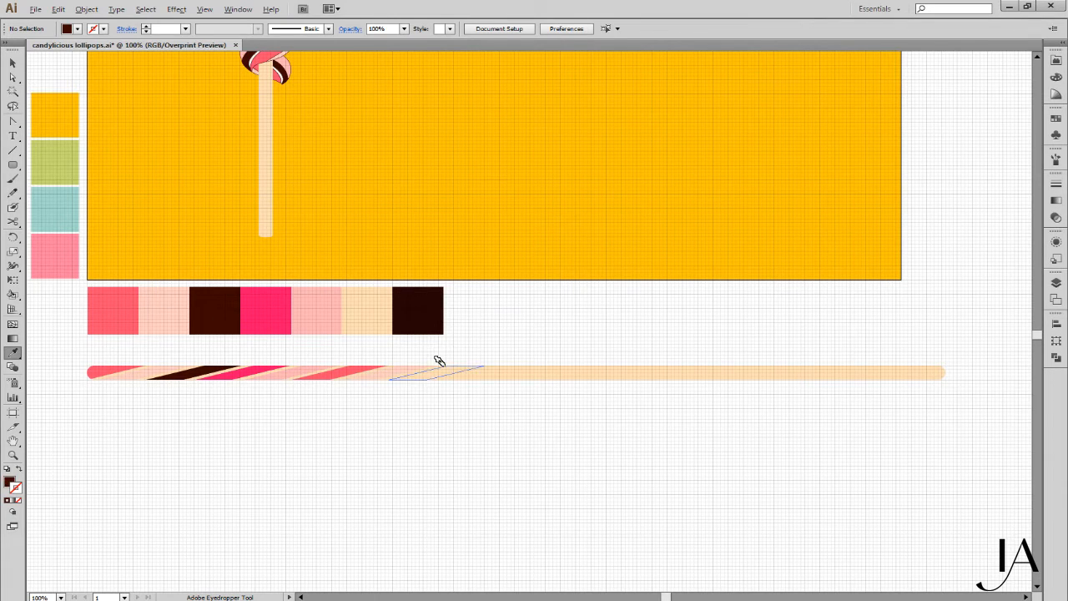
left_click(439, 366, "alt")
left_click(282, 305)
left_click(492, 366, "alt")
left_click(163, 311)
left_click(501, 367, "alt")
Continue the pattern past the bar's middle by coloring the next three wide stripes coral, pale peach and dark brown
left_click(113, 310)
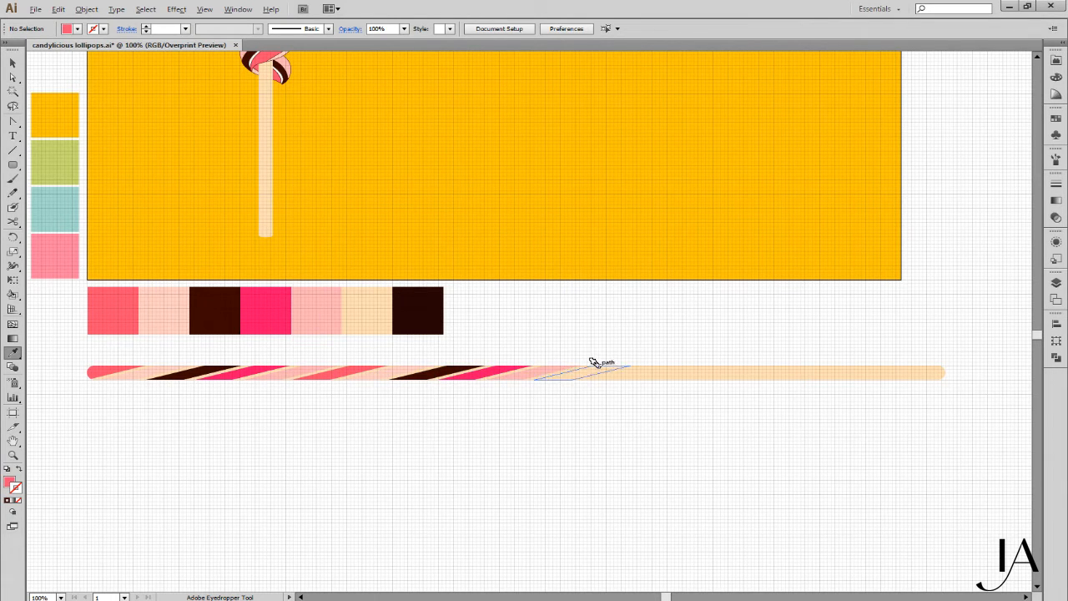
left_click(595, 366, "alt")
key("ctrl+z")
left_click(129, 311)
left_click(600, 366, "alt")
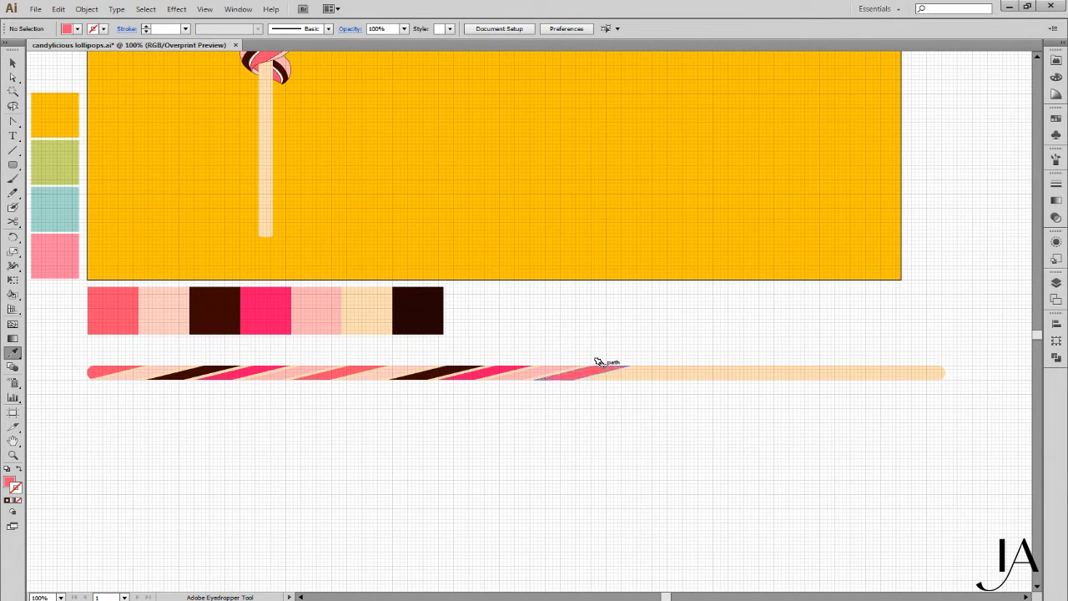
left_click(640, 365)
left_click(210, 306)
left_click(685, 365, "alt")
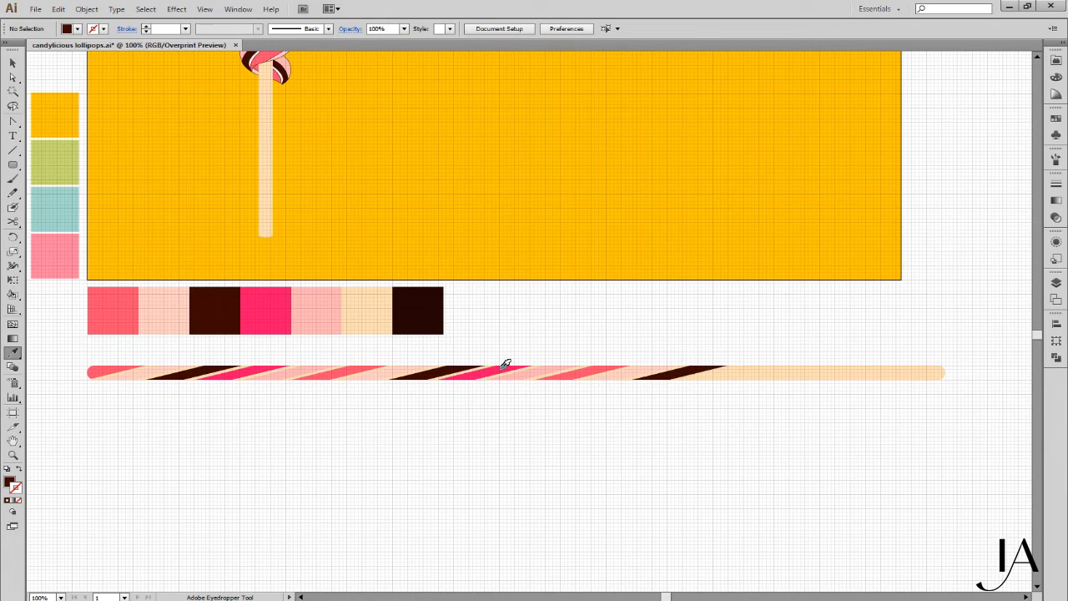
Color the bar's next three wide stripes hot pink, light pink and coral with the Eyedropper, leaving the thin stripes cream
left_click(502, 366)
left_click(760, 366, "alt")
left_click(550, 366)
left_click(786, 366, "alt")
left_click(591, 366)
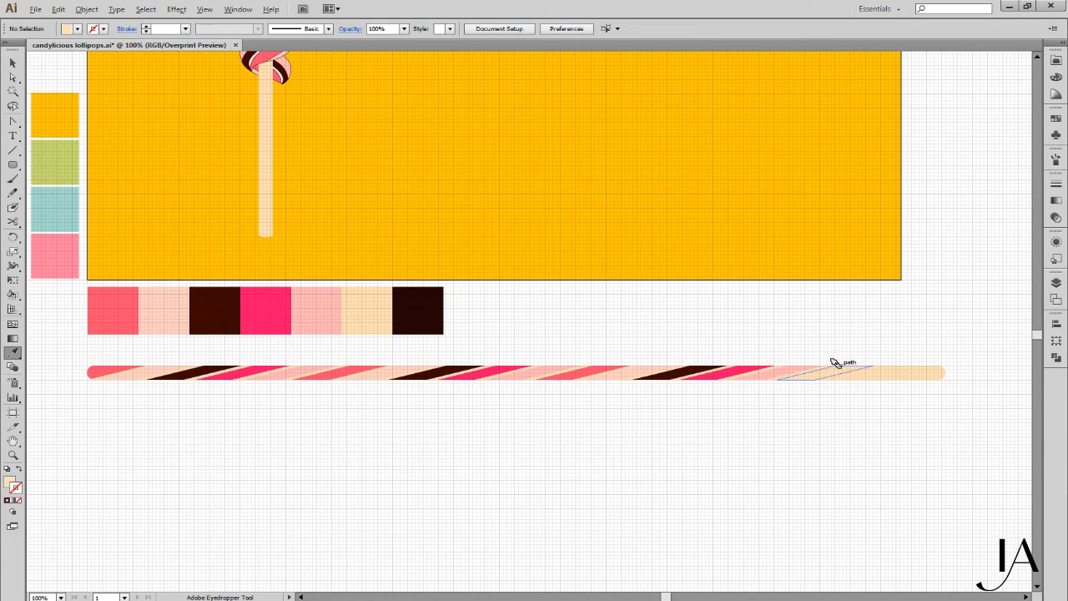
left_click(604, 367)
left_click(835, 367, "alt")
Finish the bar's far end by coloring the last two wide stripes pale peach and dark brown and the small end piece hot pink
left_click(647, 368)
left_click(883, 368, "alt")
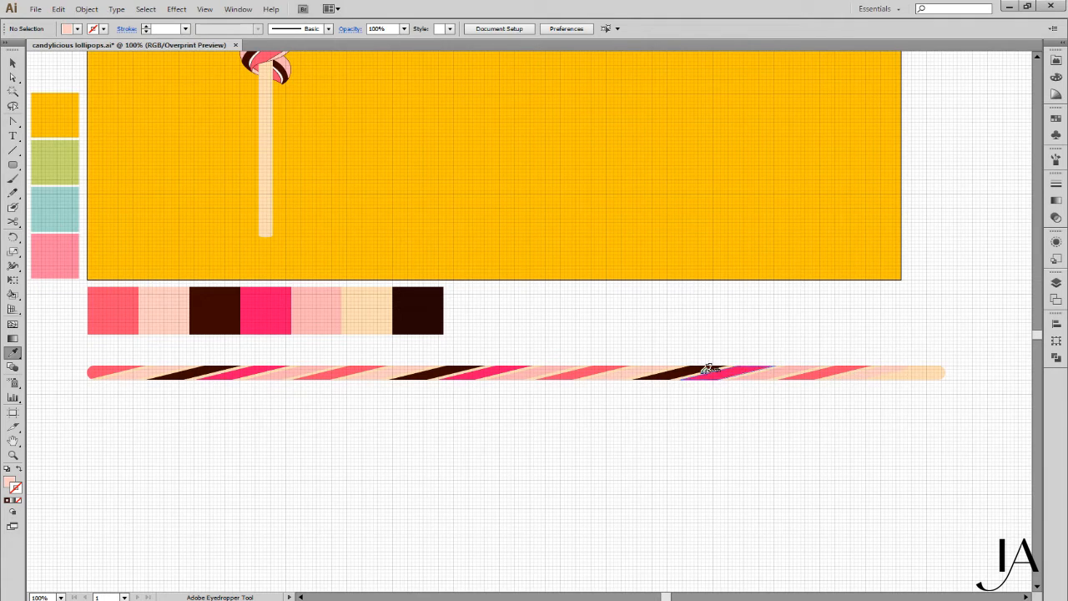
left_click(705, 369)
left_click(923, 369, "alt")
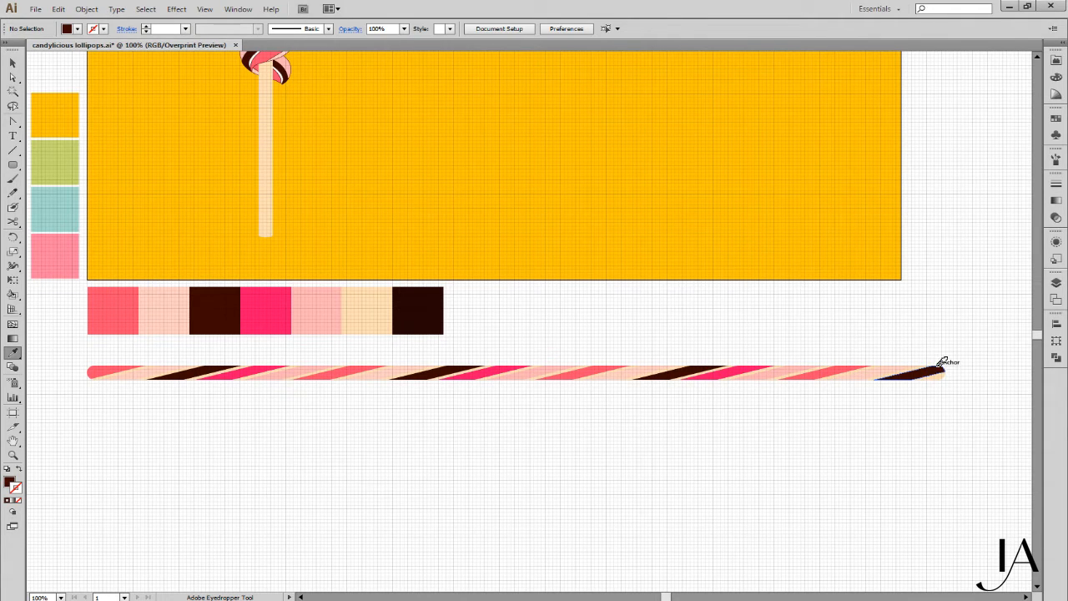
left_click(257, 372)
left_click(934, 375, "alt")
Select the thin cream stripe between the first light pink stripe and the coral stripe beside it
left_click(1056, 282)
left_click_drag(1037, 399, 1042, 267)
key("v")
left_click(1055, 282)
key("ctrl+space")
left_click_drag(266, 360, 315, 384)
left_click(420, 477)
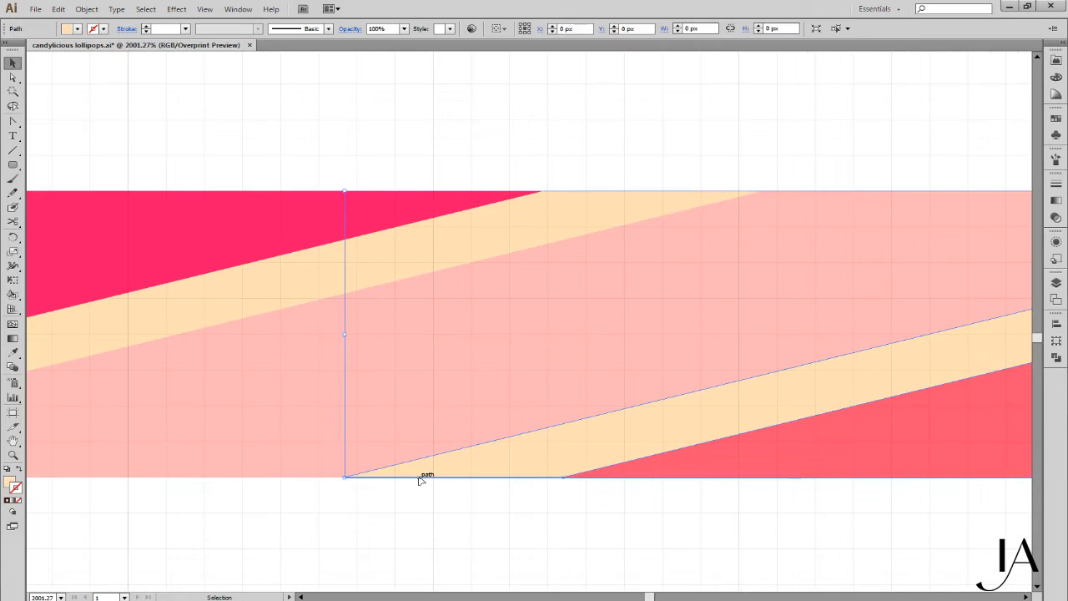
Extend the selection to every thin stripe with the same cream fill color
key("ctrl+minus")
key("ctrl+minus")
key("ctrl+minus")
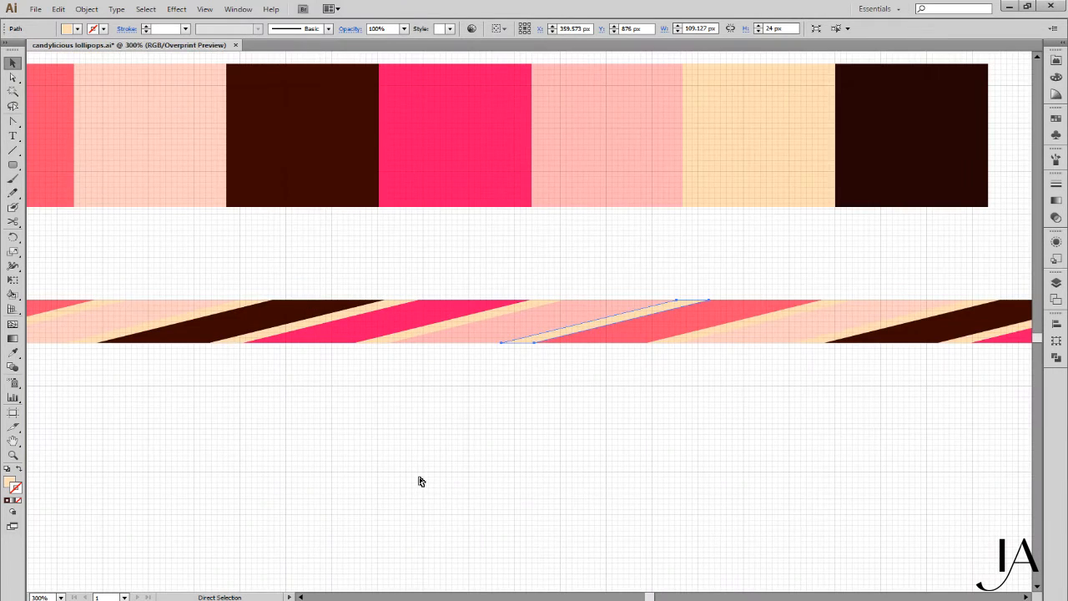
key("v")
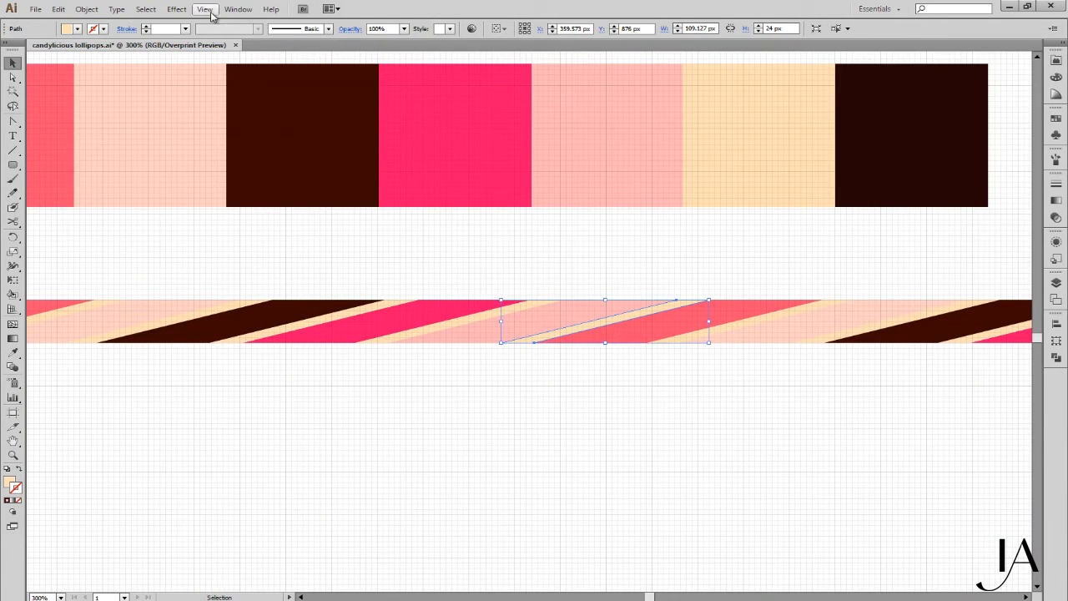
left_click(145, 9)
mouse_move(171, 125)
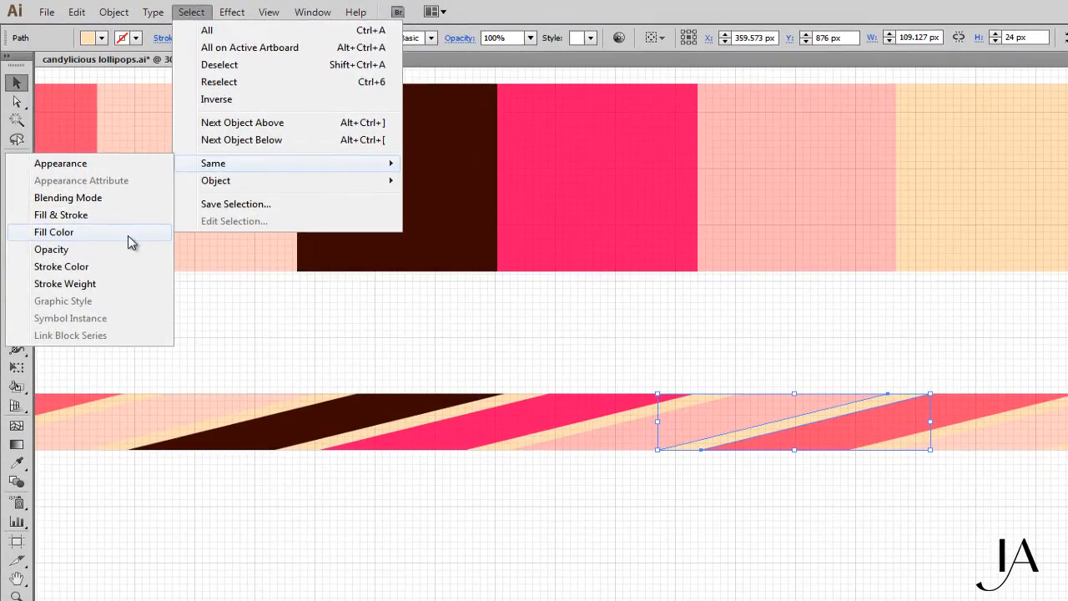
left_click(116, 209)
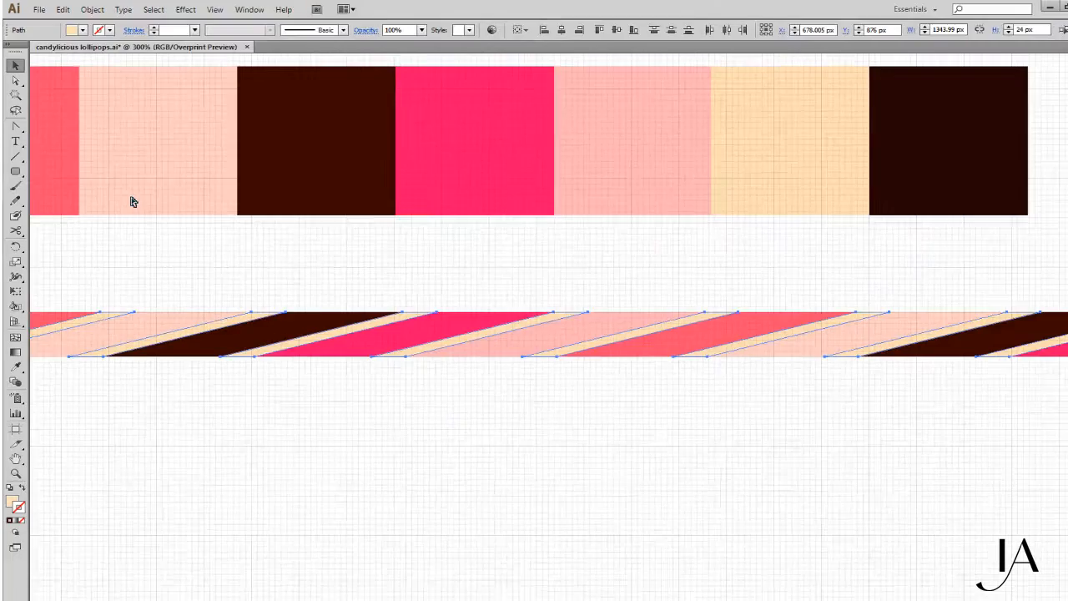
Fill all the selected thin stripes with the white swatch and deselect them
key("ctrl+minus")
key("ctrl+minus")
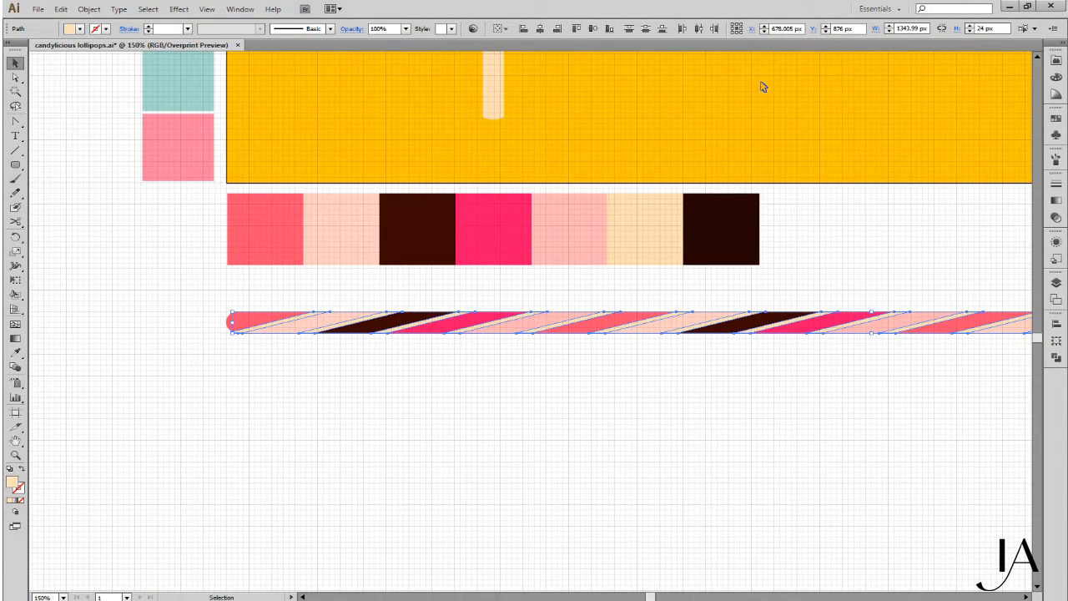
left_click(1056, 119)
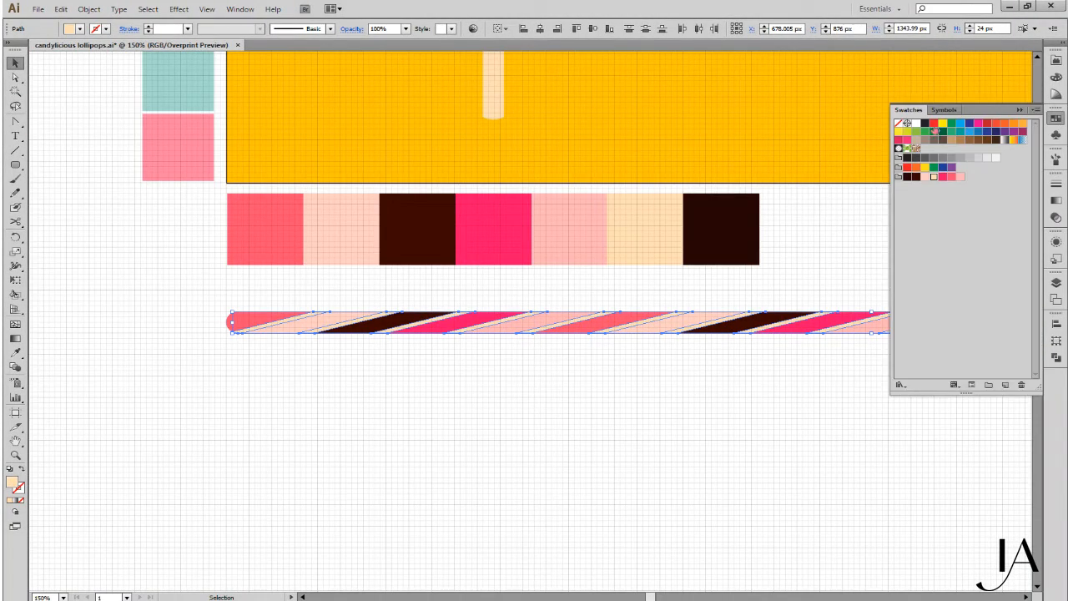
left_click(871, 77)
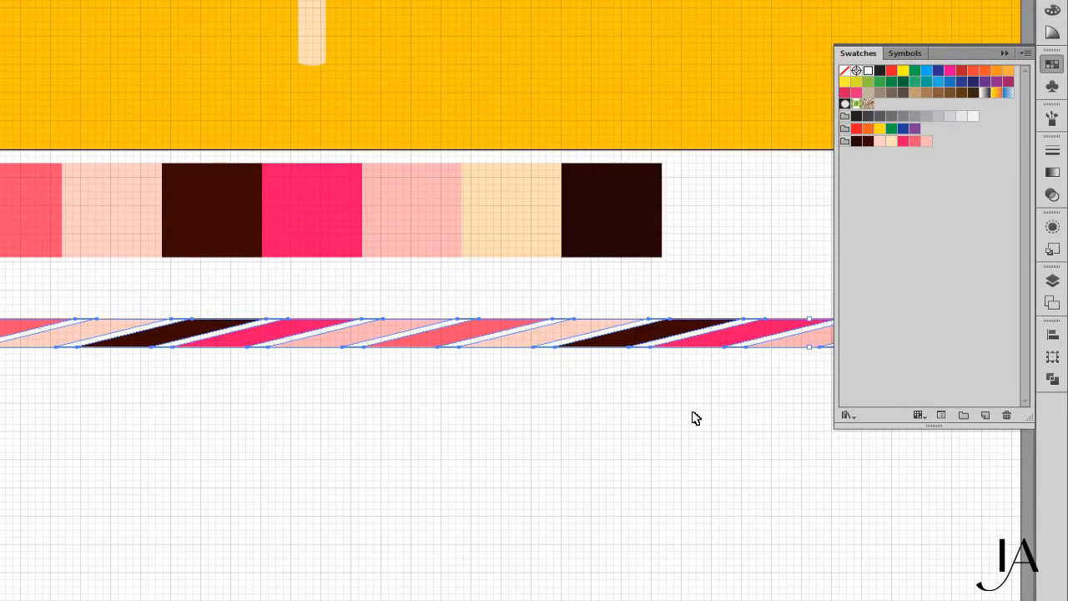
left_click(707, 416)
left_click_drag(712, 448, 362, 484)
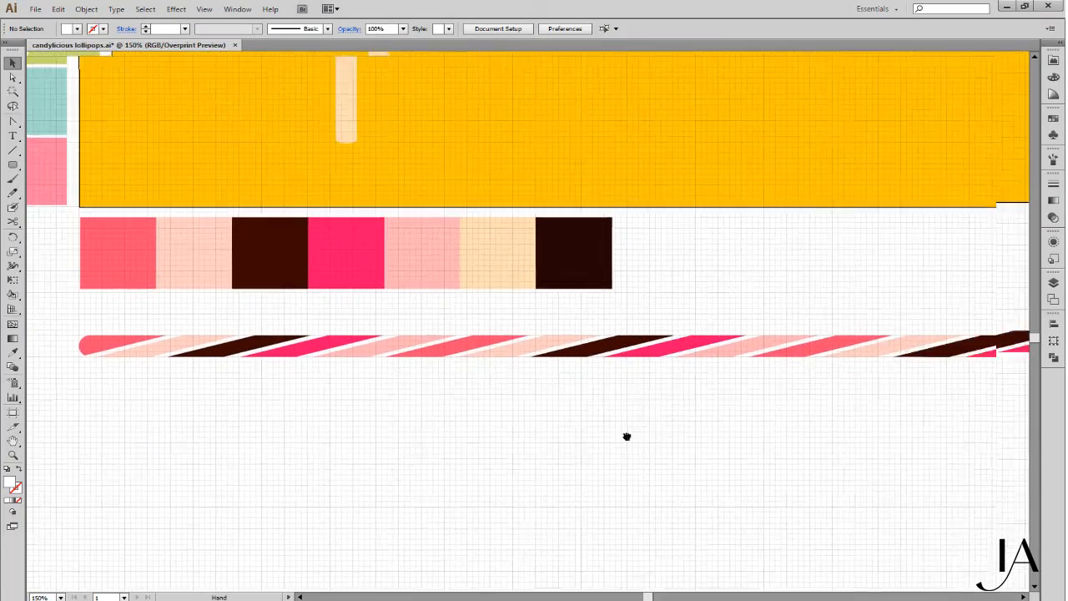
left_click_drag(529, 438, 501, 443)
key("ctrl+1")
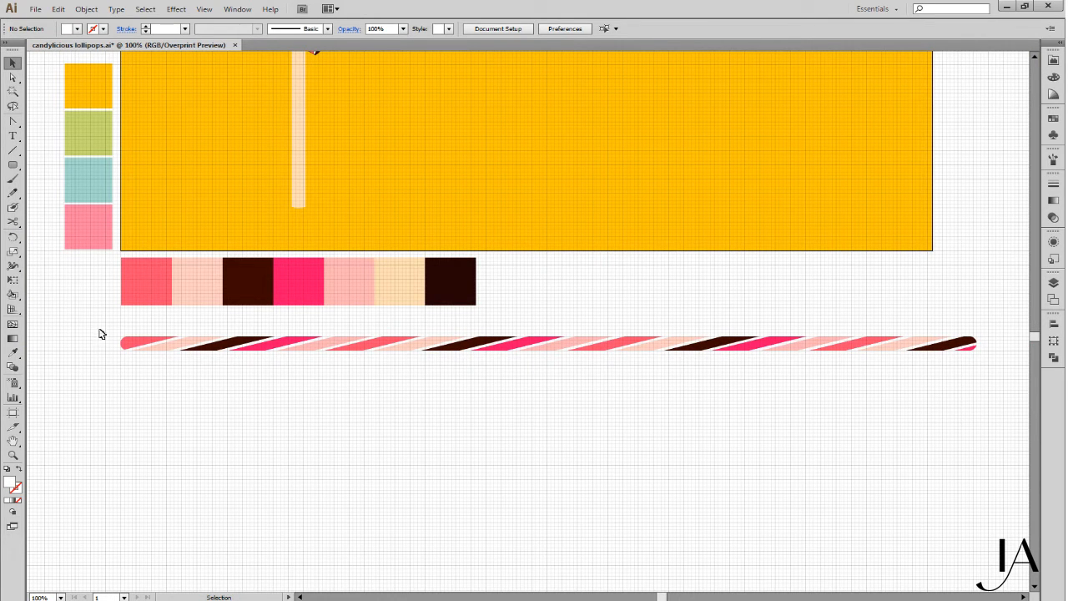
left_click_drag(146, 361, 994, 388)
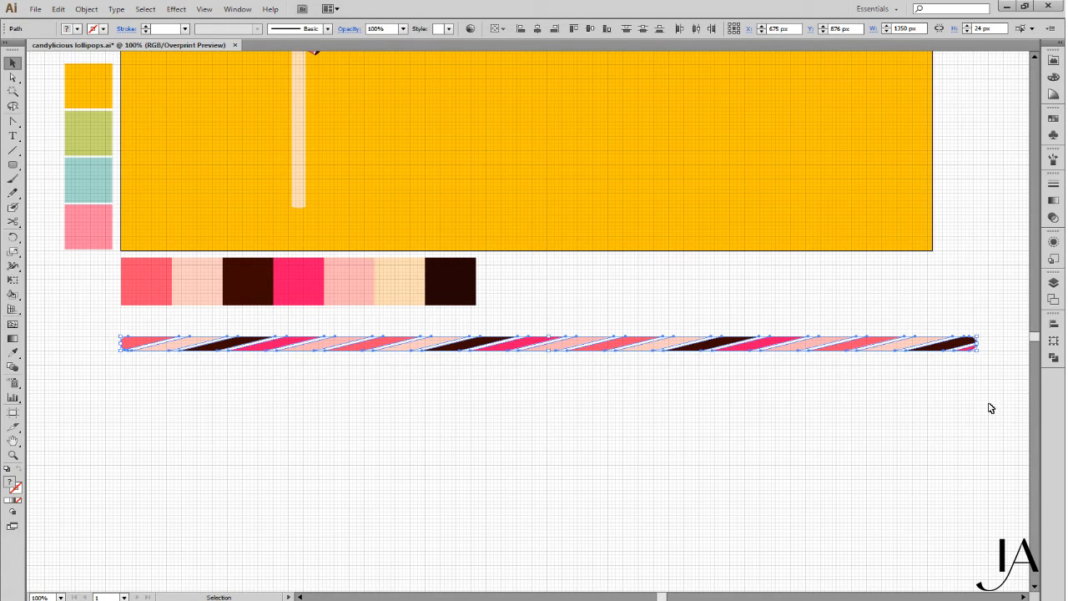
left_click(990, 408)
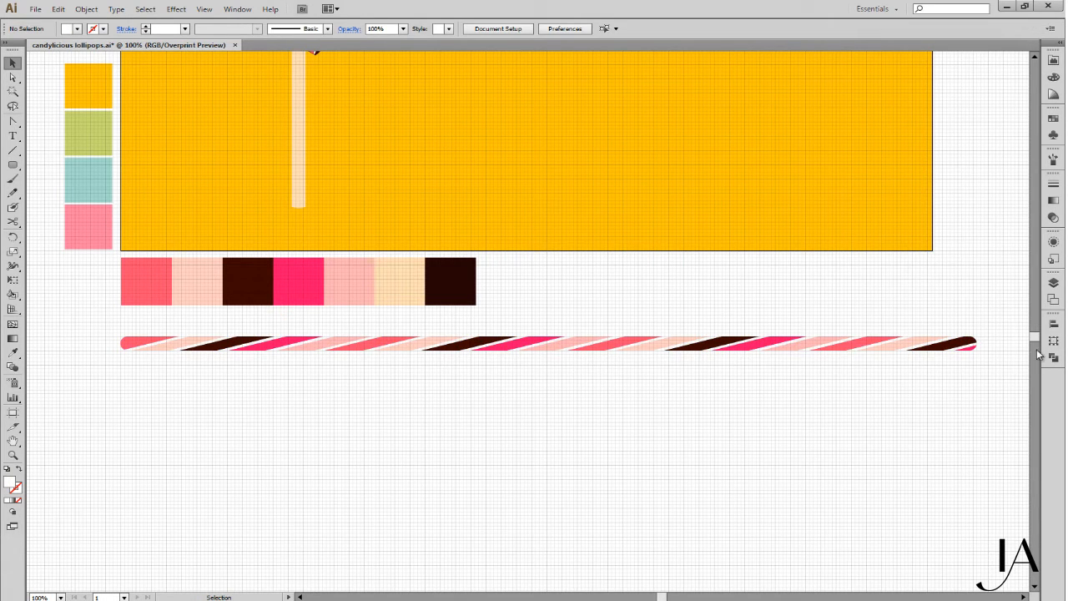
Select the bar's rounded coral end piece and locate its path in the layer list
left_click(1060, 283)
scroll(1033, 436, "down", 2)
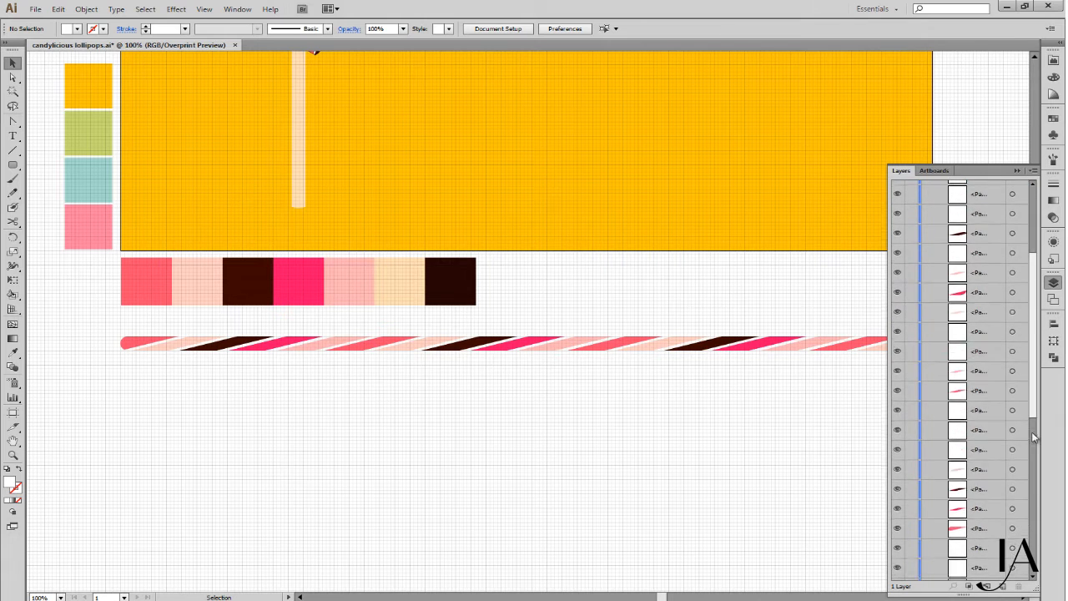
scroll(1033, 436, "down", 5)
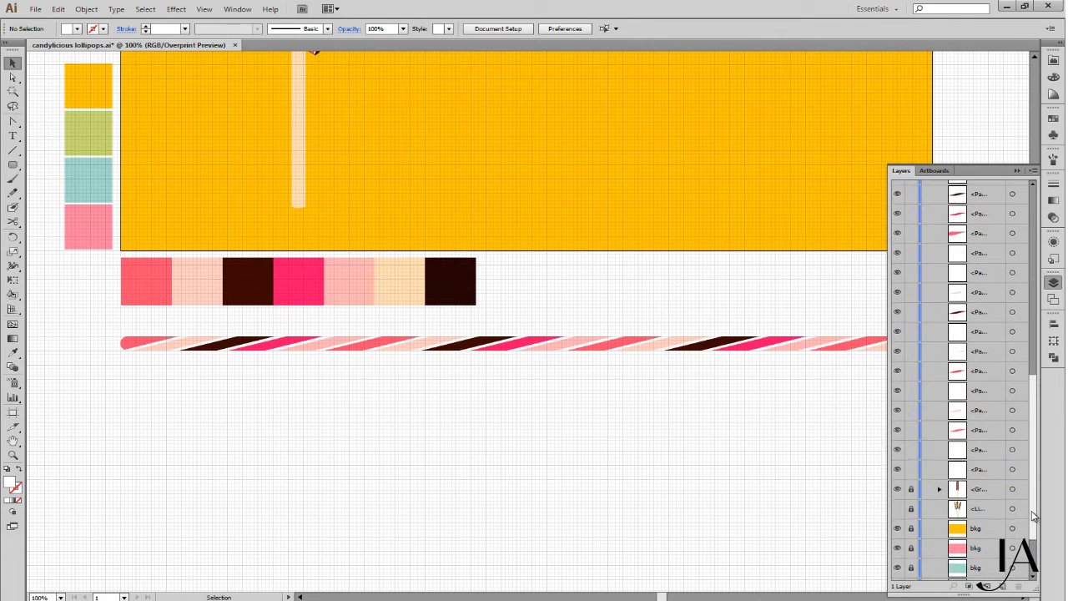
scroll(1033, 514, "up", 1)
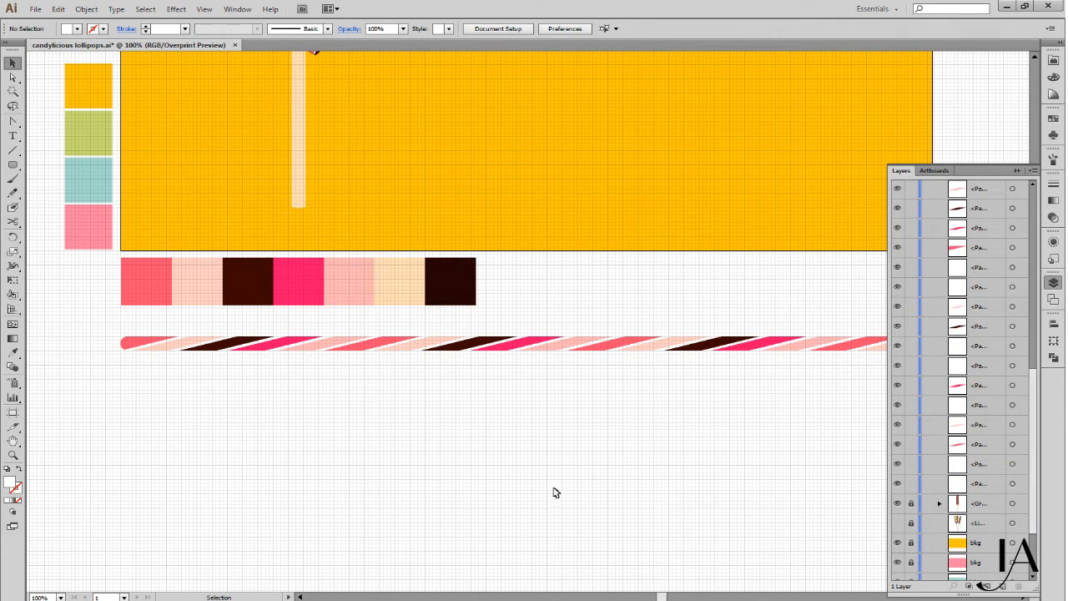
left_click(124, 347)
key("F7")
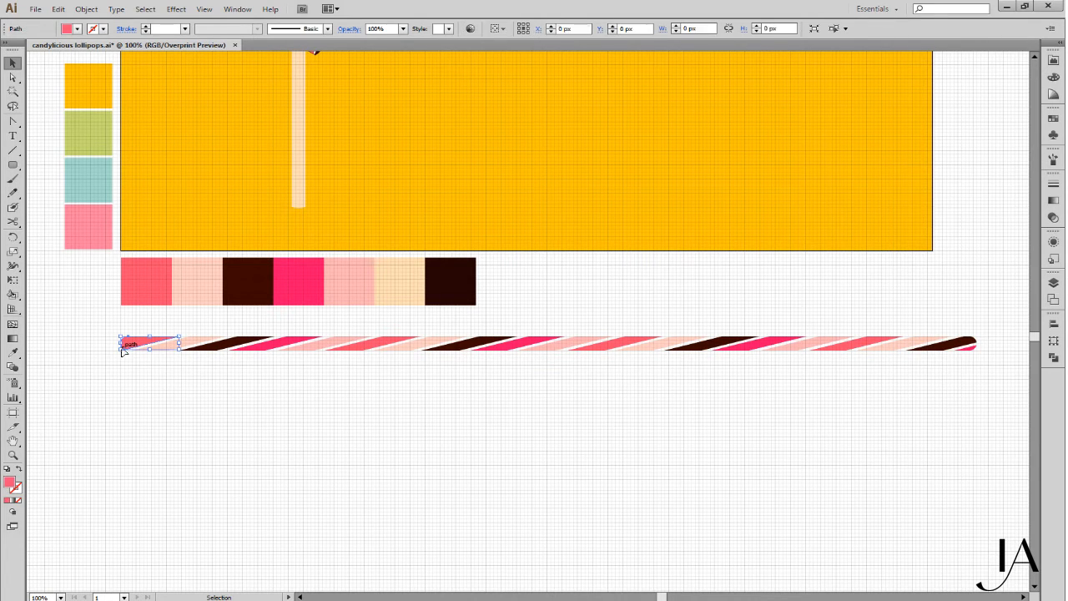
left_click(1054, 283)
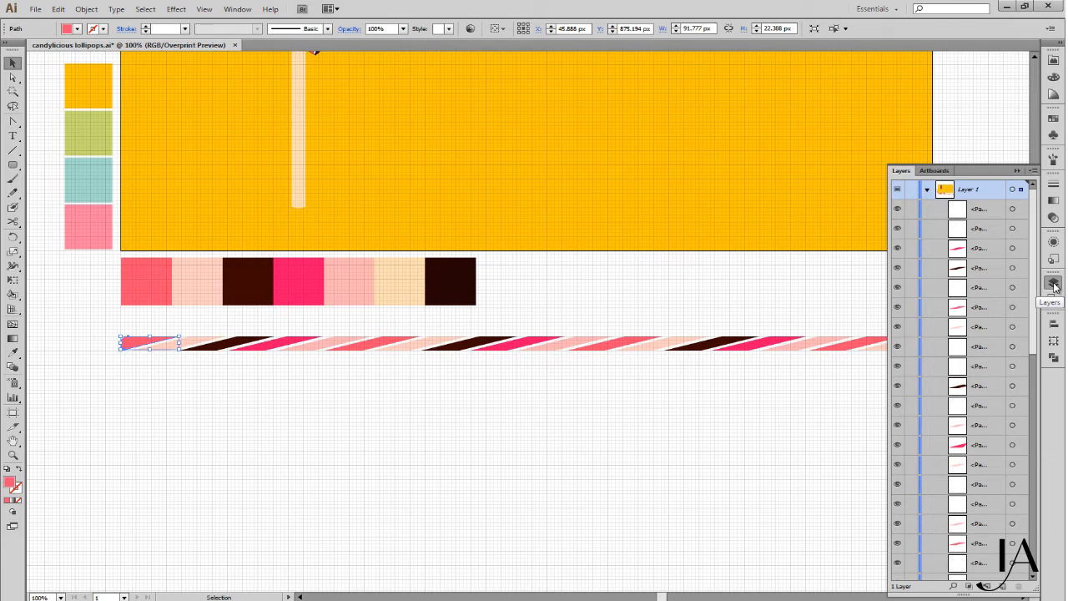
scroll(1035, 356, "down", 5)
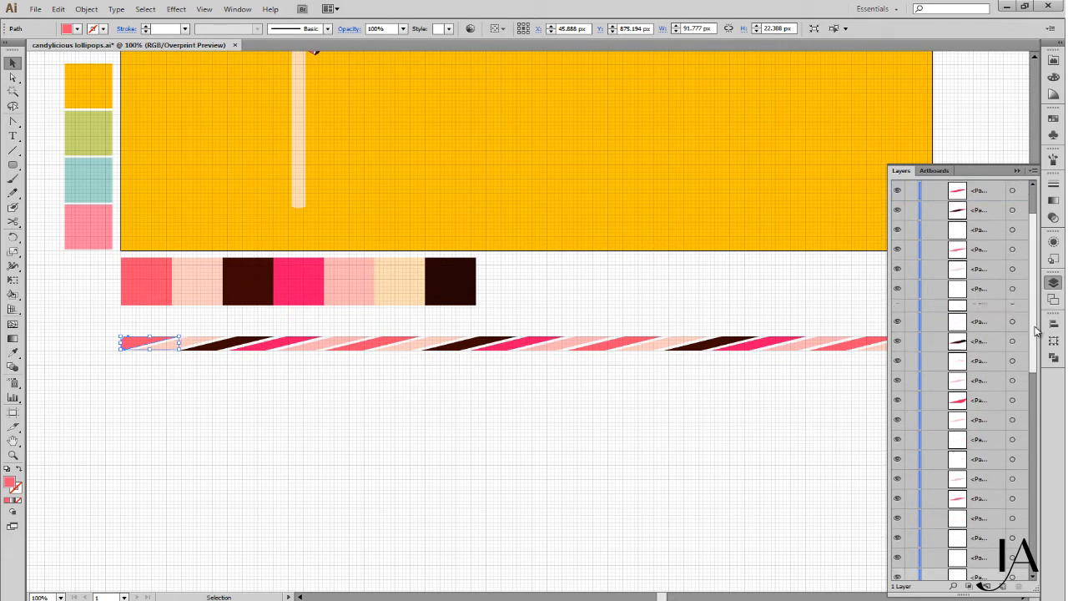
left_click_drag(1034, 356, 1039, 470)
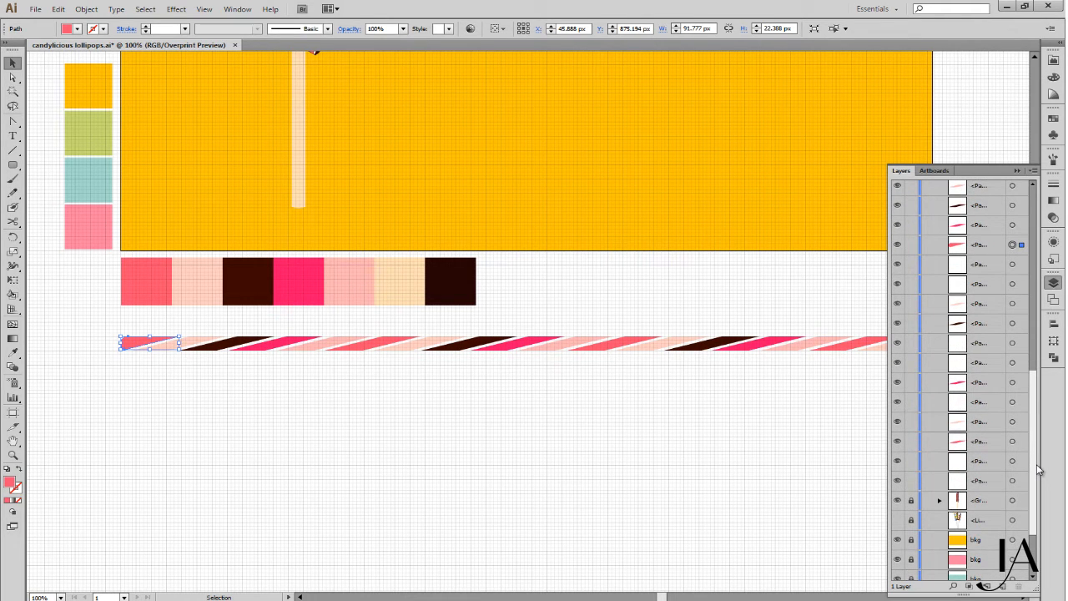
scroll(1037, 466, "up", 7)
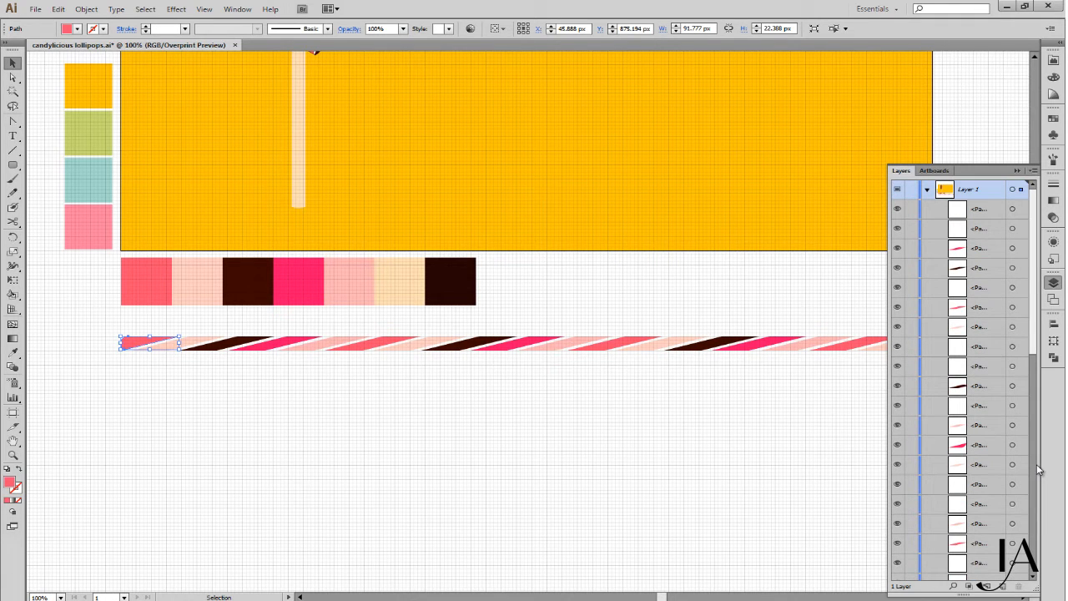
left_click_drag(1035, 354, 1038, 536)
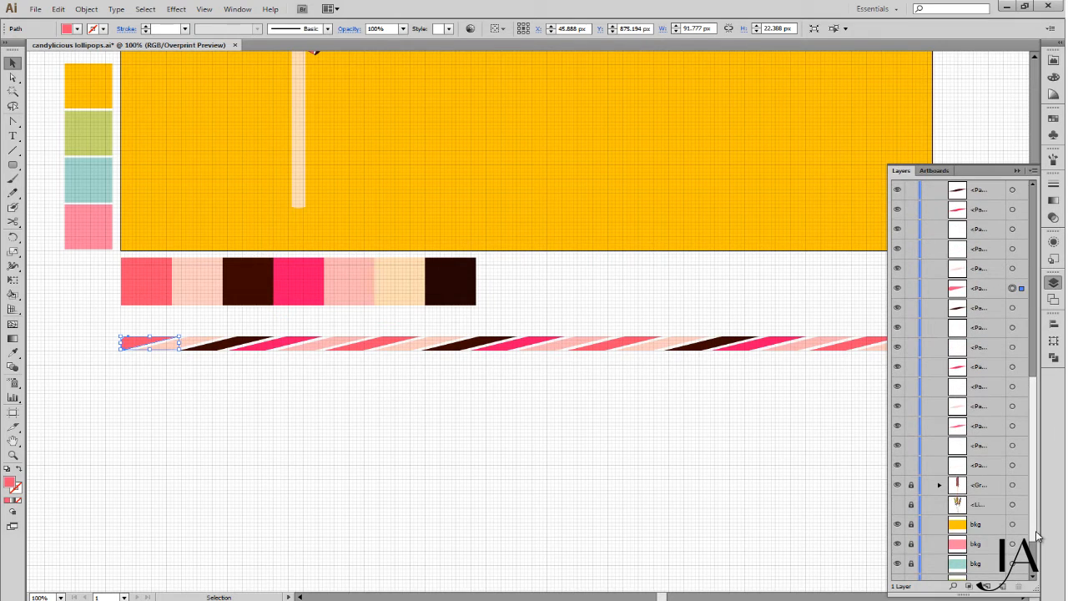
Send the coral end piece backward until it sits below all the other stripe paths, directly above the locked group
key("ctrl+[")
key("ctrl+[")
key("ctrl+[")
key("ctrl+[")
key("ctrl+[")
key("ctrl+[")
key("ctrl+[")
key("ctrl+[")
key("ctrl+[")
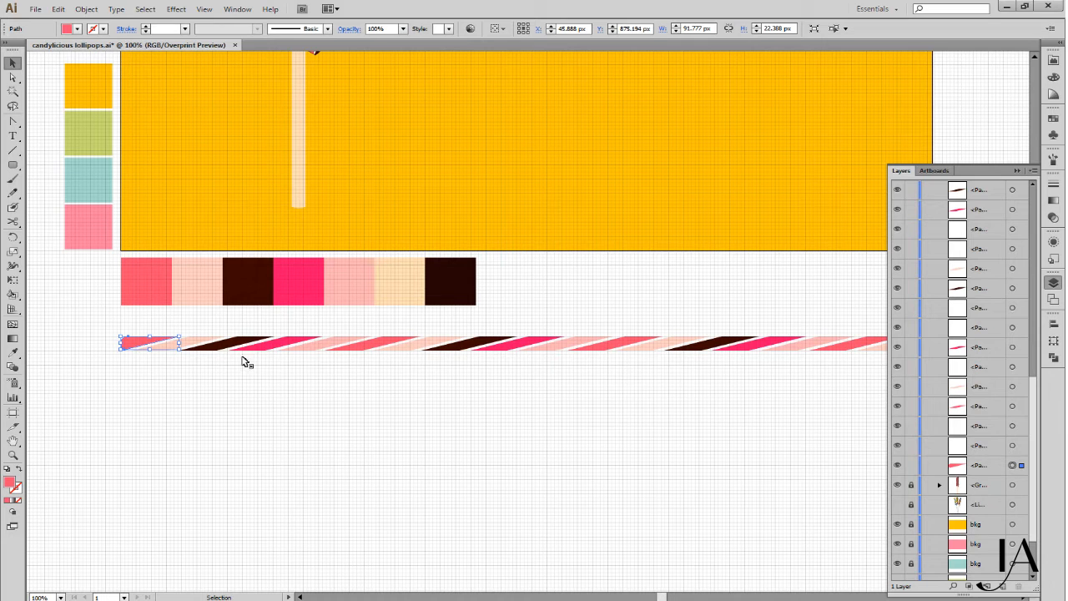
Turn off Auto-Collapse Iconic Panels in the User Interface preferences
left_click(202, 338)
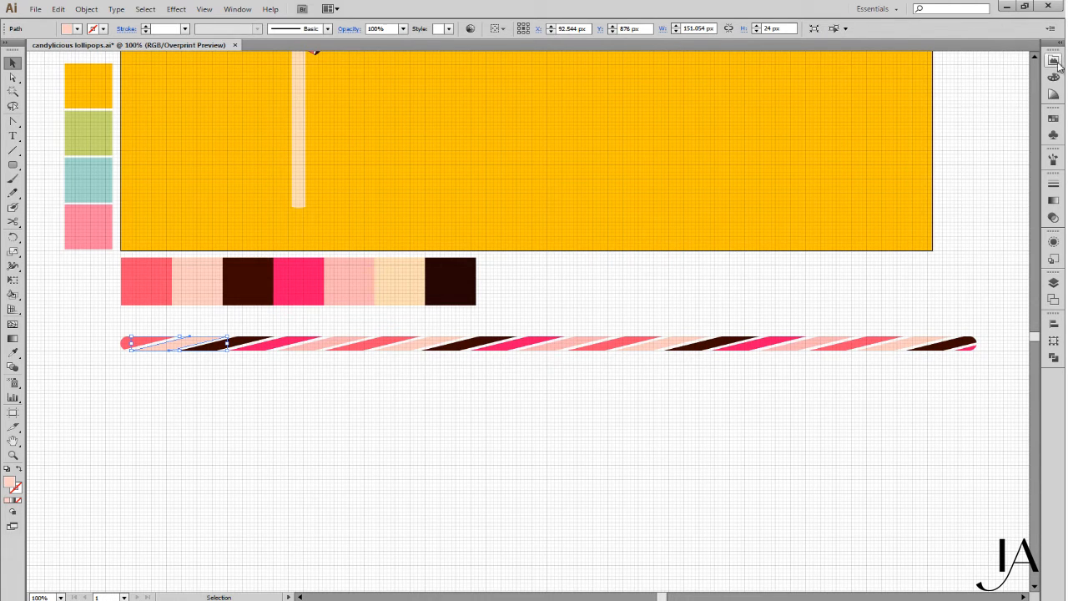
left_click(59, 9)
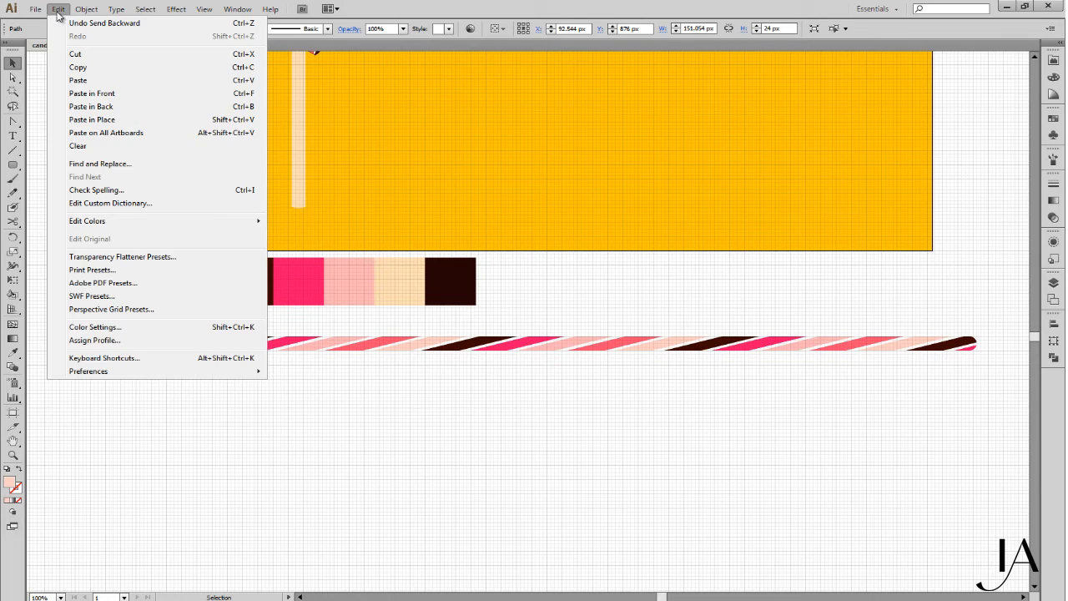
mouse_move(80, 376)
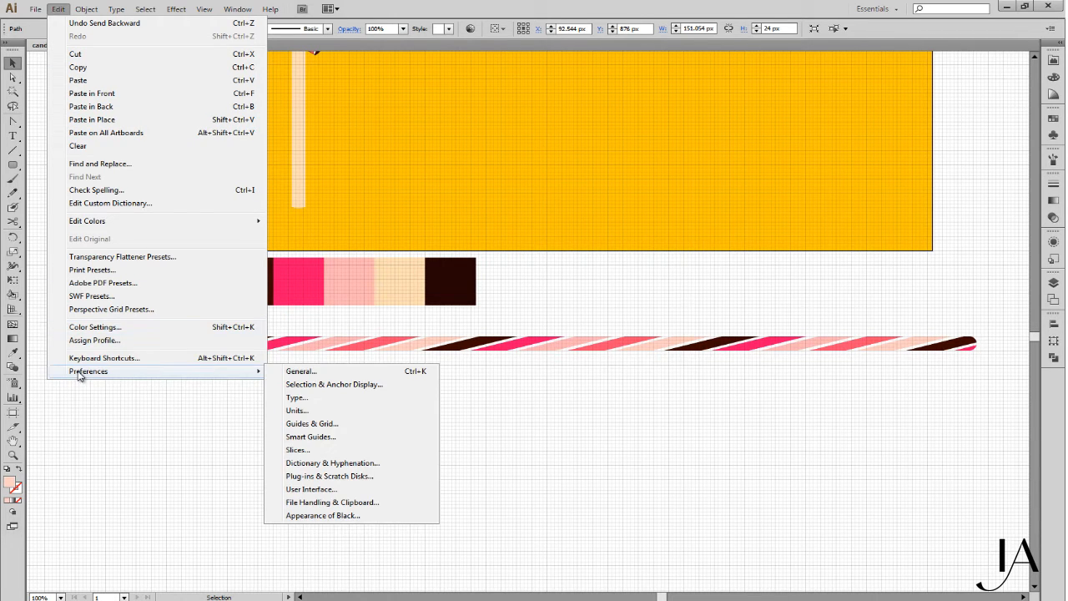
left_click(359, 491)
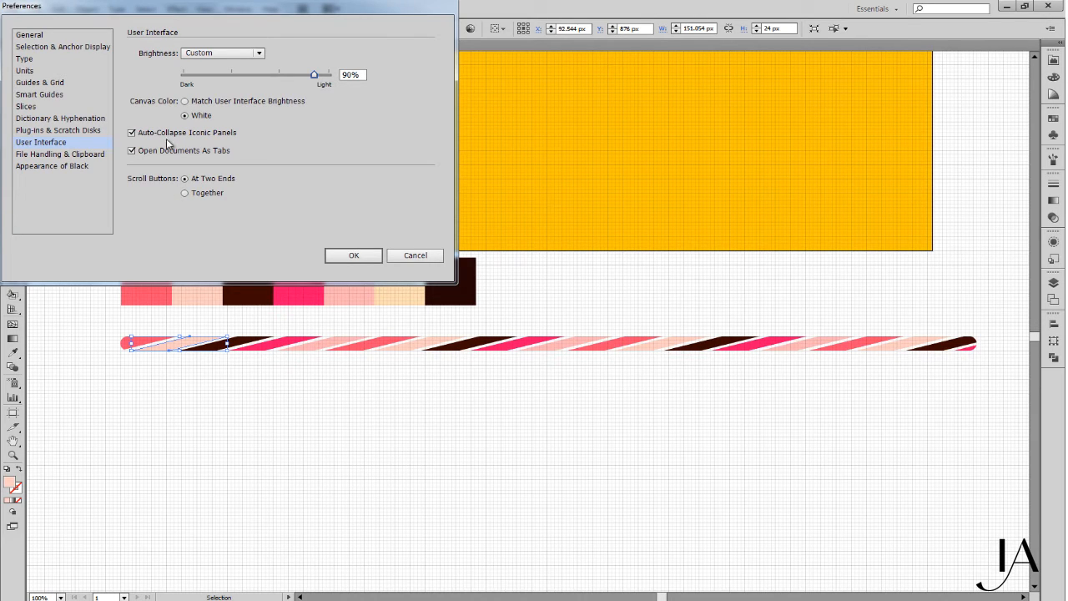
left_click(131, 133)
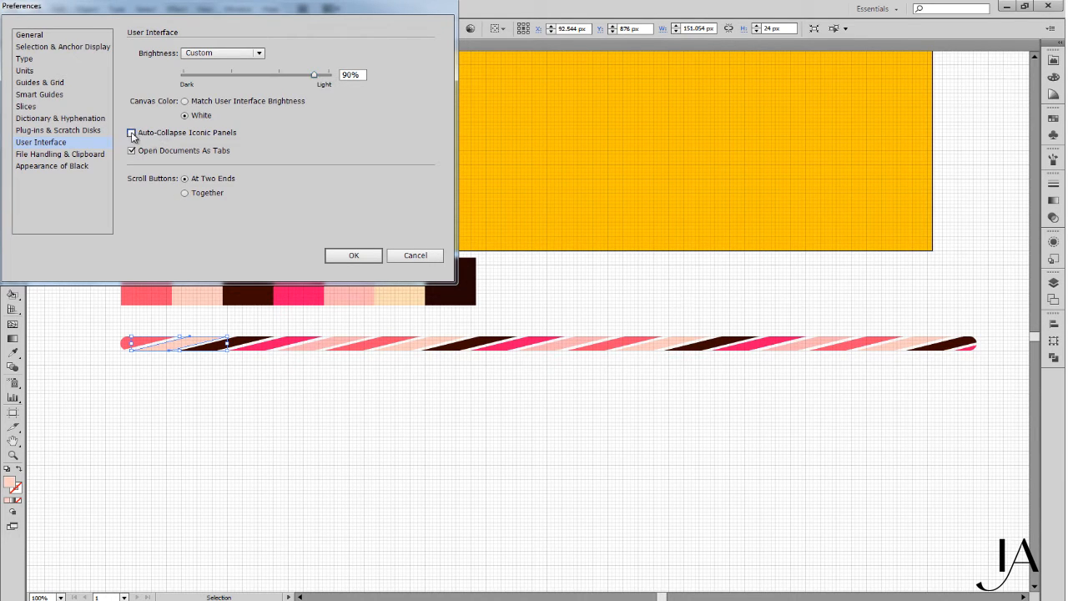
left_click(354, 255)
Select the thin white stripe next to the coral end piece and lengthen the open layer list to show its path
left_click(1054, 284)
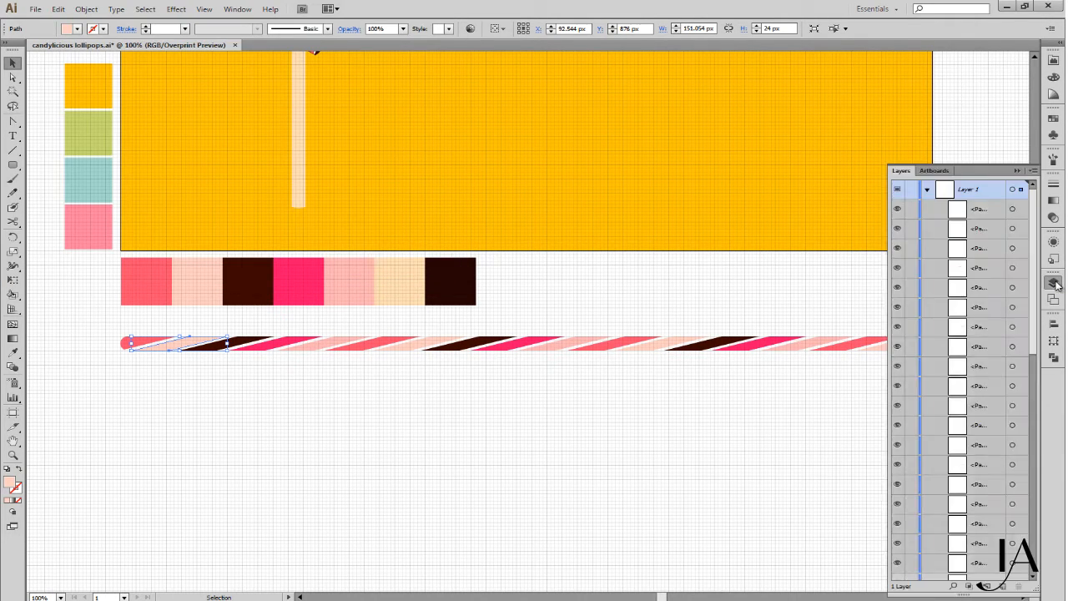
left_click_drag(1033, 319, 1032, 499)
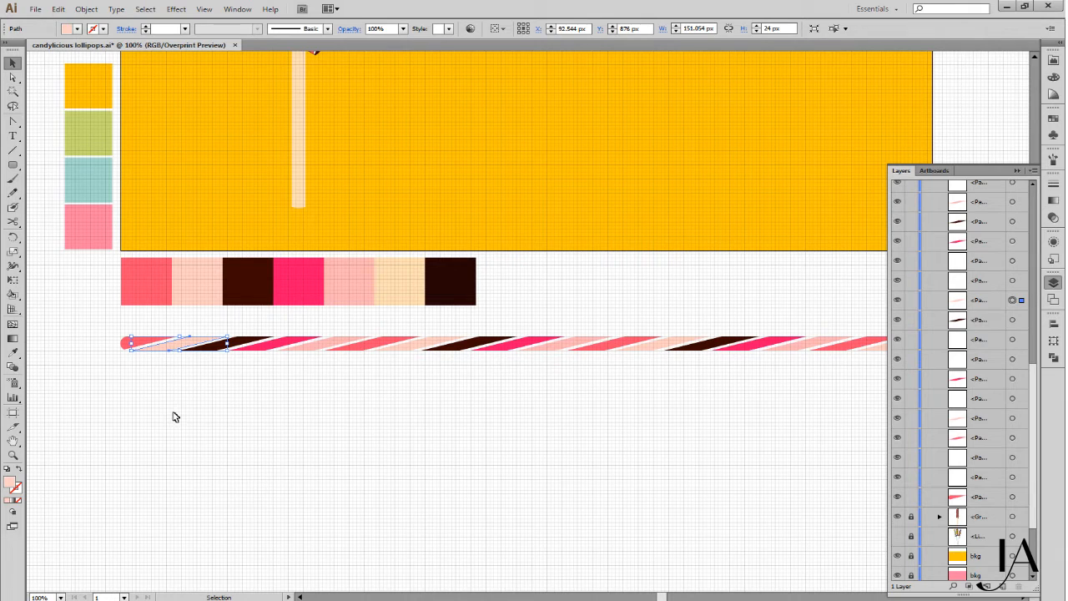
left_click(147, 370)
left_click(132, 352)
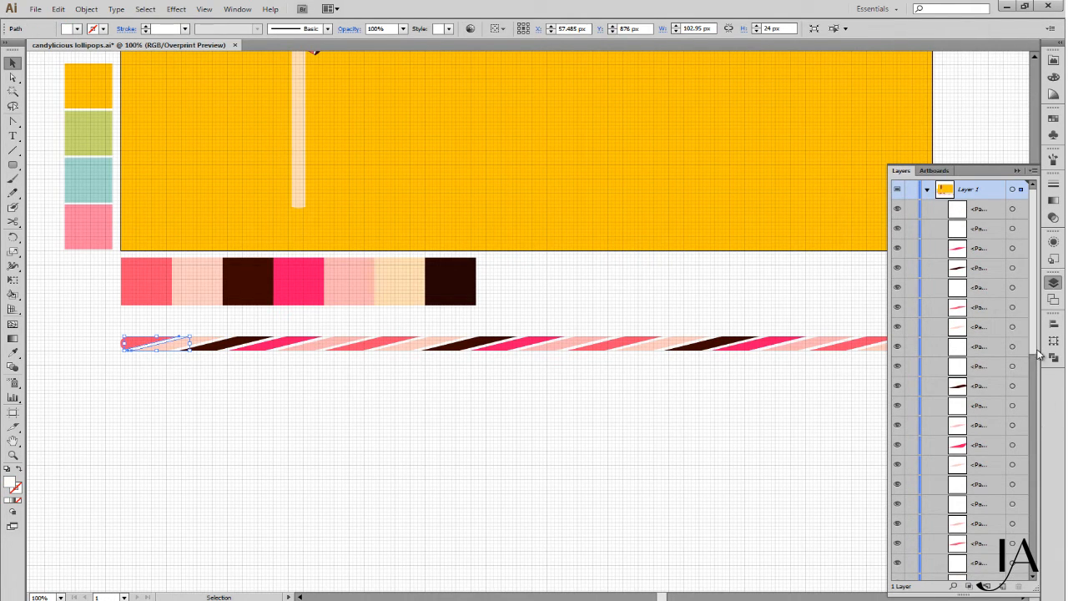
scroll(1033, 355, "down", 2)
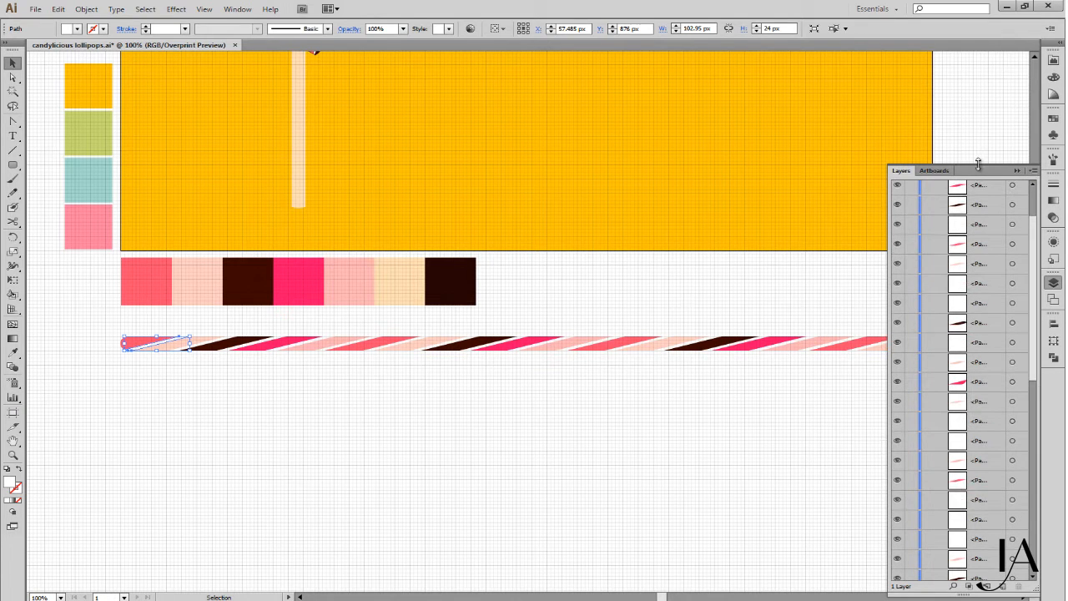
left_click_drag(978, 164, 982, 54)
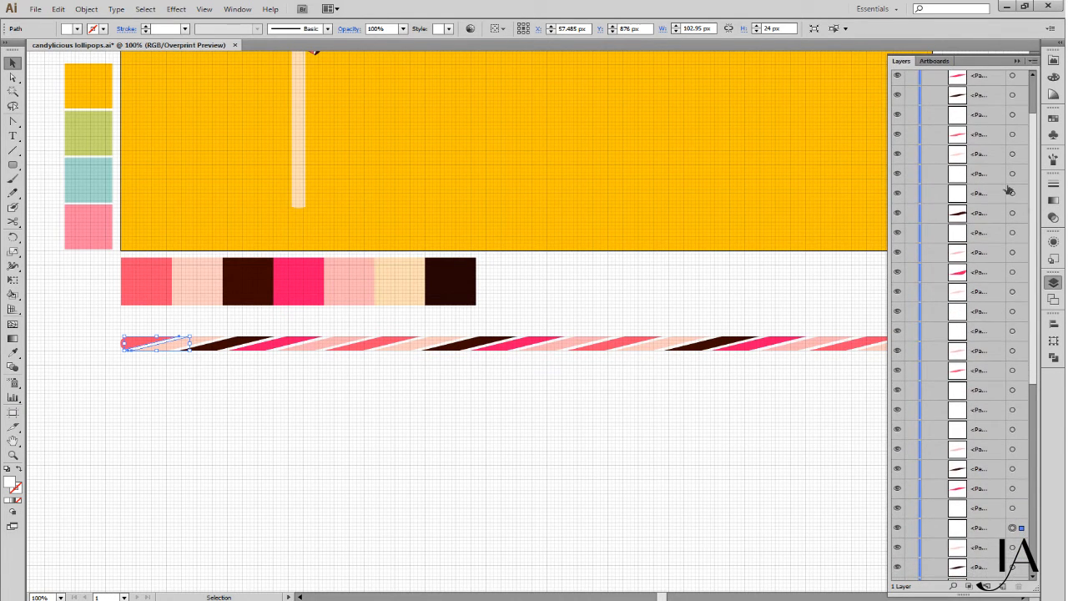
Send the selected white stripe beside the coral end piece backward until its path sits directly above the end piece's path
scroll(1014, 350, "down", 5)
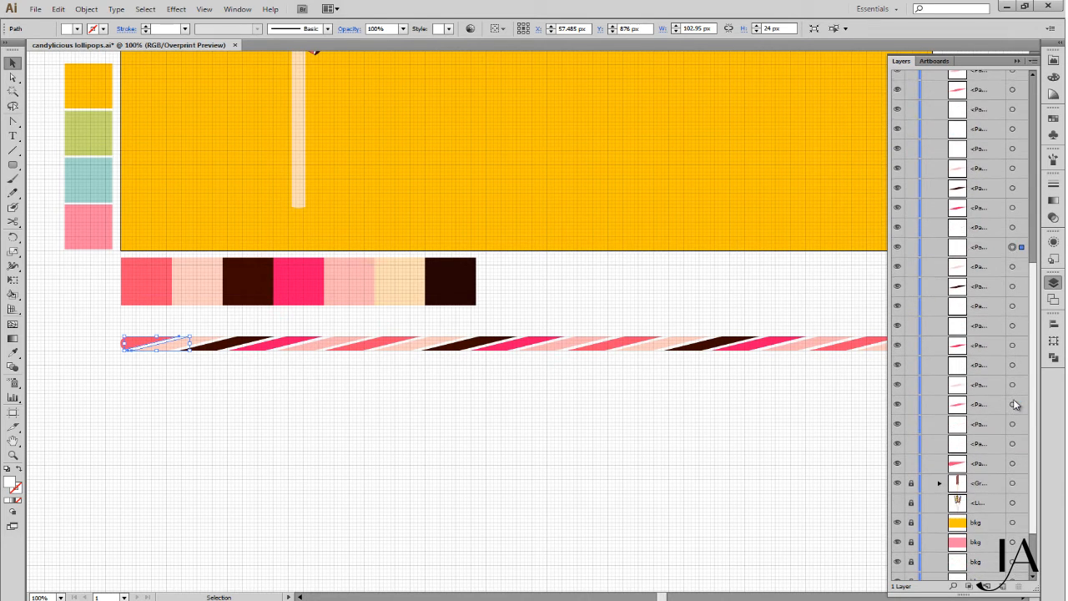
scroll(1015, 405, "down", 1)
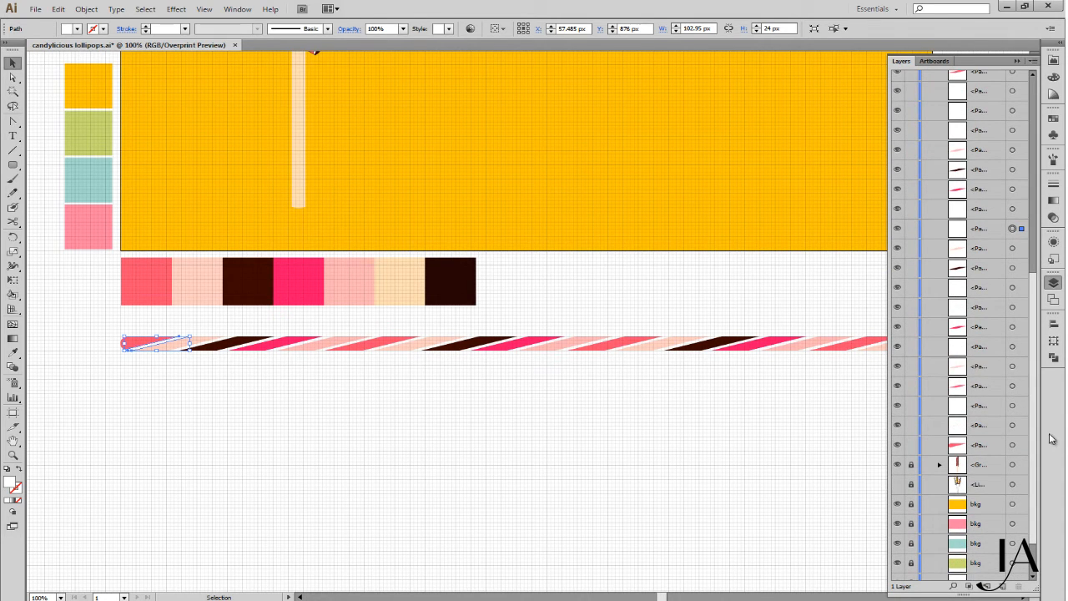
key("ctrl+bracketleft")
key("ctrl+bracketleft")
key("ctrl+bracketleft")
key("ctrl+bracketleft")
key("ctrl+bracketleft")
key("ctrl+bracketleft")
Send the first pale peach stripe backward until its path sits directly above the first white stripe
left_click(224, 342)
key("a")
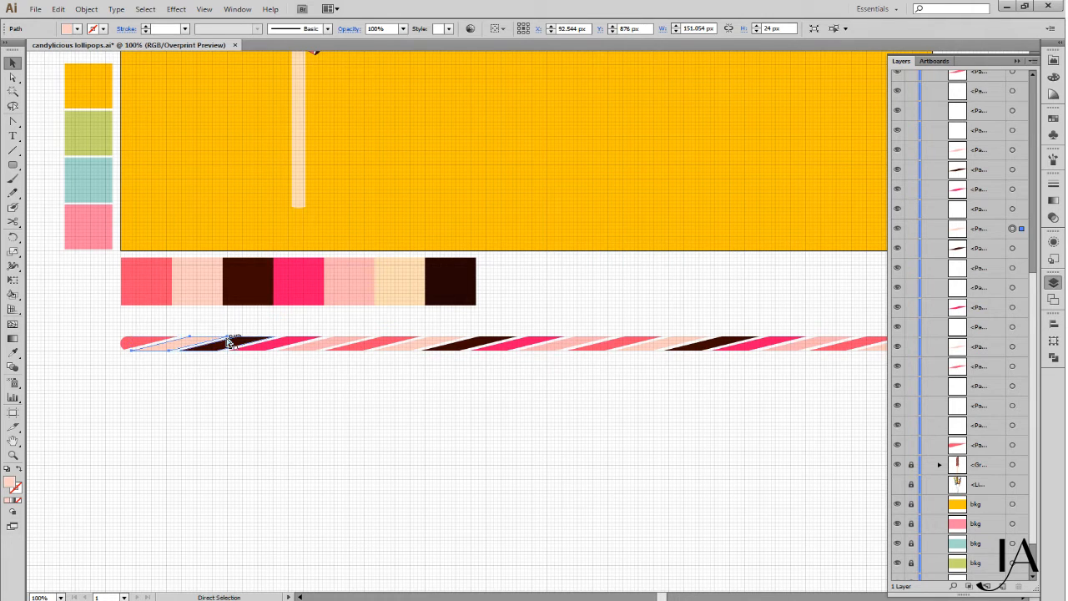
key("ctrl+bracketleft")
key("ctrl+bracketleft")
key("ctrl+bracketleft")
key("ctrl+bracketleft")
key("ctrl+bracketleft")
key("ctrl+bracketleft")
key("ctrl+bracketleft")
key("ctrl+bracketleft")
key("v")
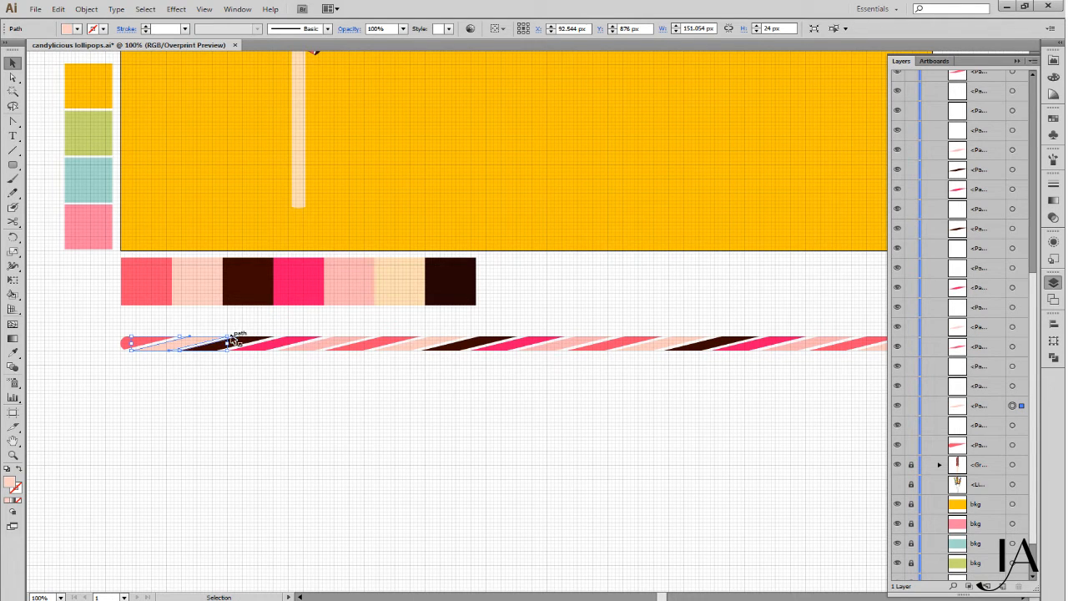
left_click(200, 368)
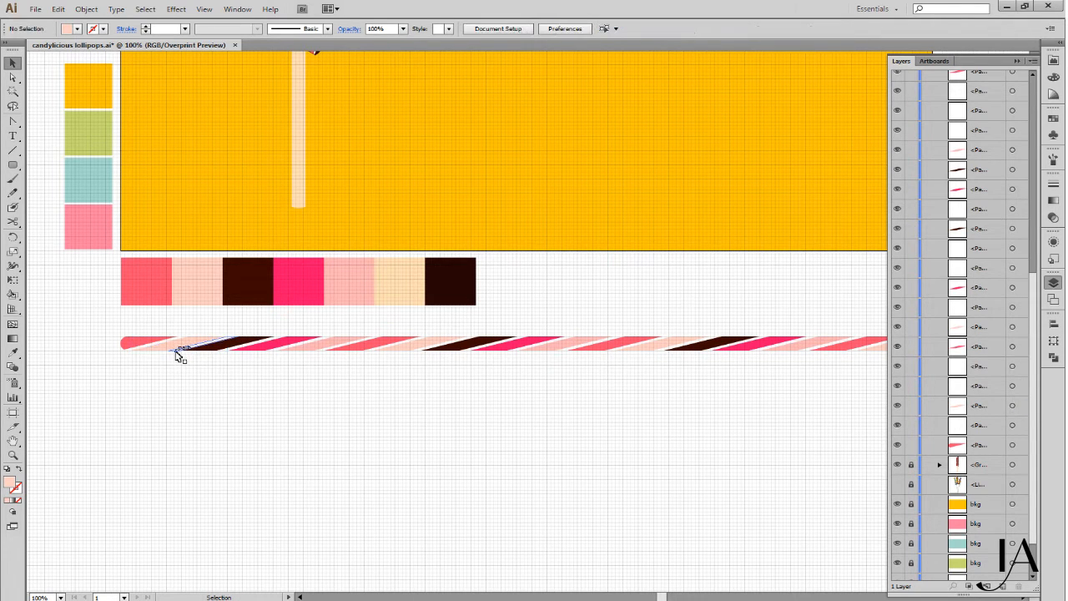
Select the thin white stripe between the first peach and dark brown stripes and stack it directly above the peach path
left_click(177, 354)
key("a")
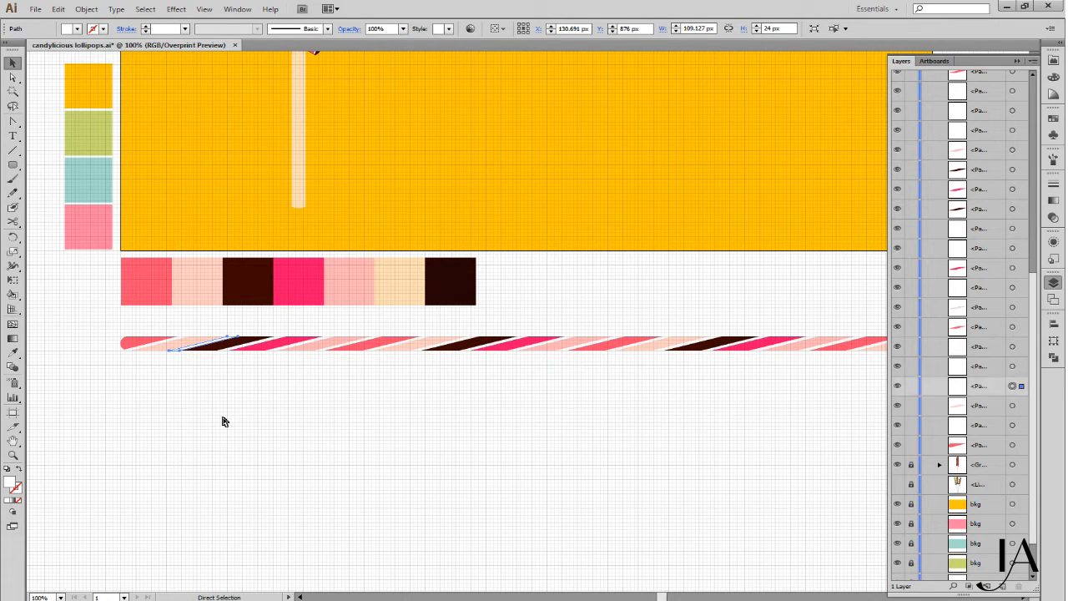
key("v")
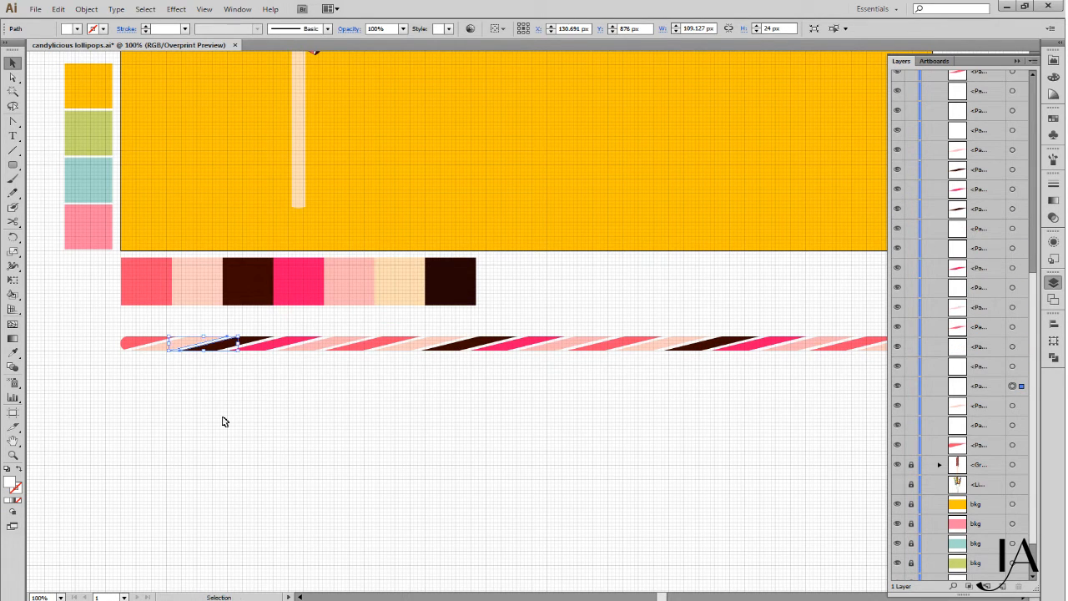
left_click(240, 371)
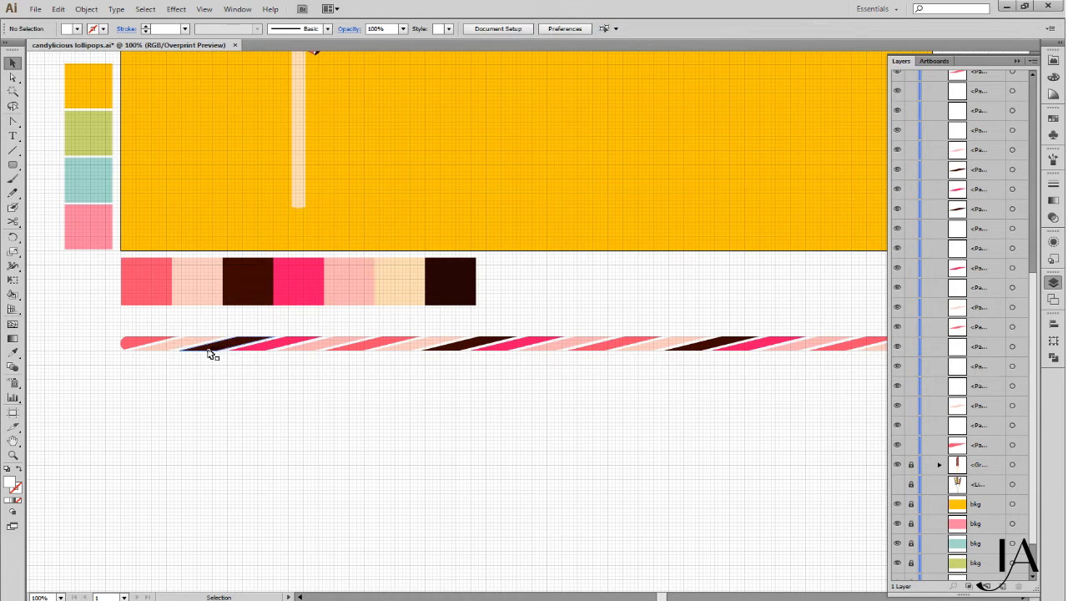
Send the first dark brown stripe backward until it sits directly above the white stripe that precedes it on the bar
left_click(211, 352)
key("a")
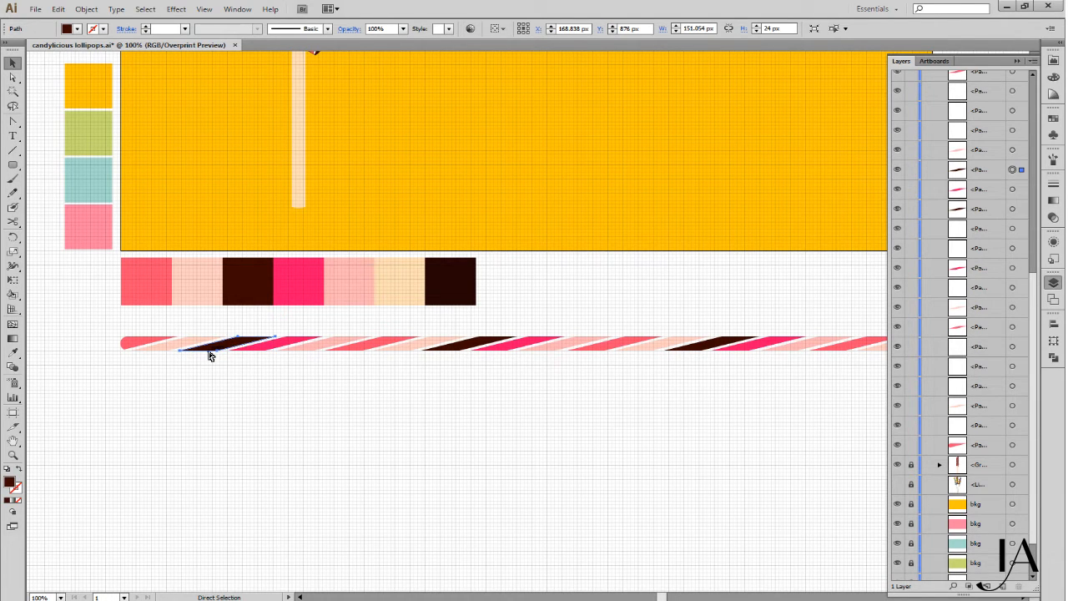
key("ctrl+bracketleft")
key("ctrl+bracketleft")
key("ctrl+bracketleft")
key("ctrl+bracketleft")
key("ctrl+bracketleft")
key("ctrl+bracketleft")
key("ctrl+bracketleft")
key("ctrl+bracketleft")
key("ctrl+bracketleft")
key("ctrl+bracketleft")
key("v")
left_click(238, 364)
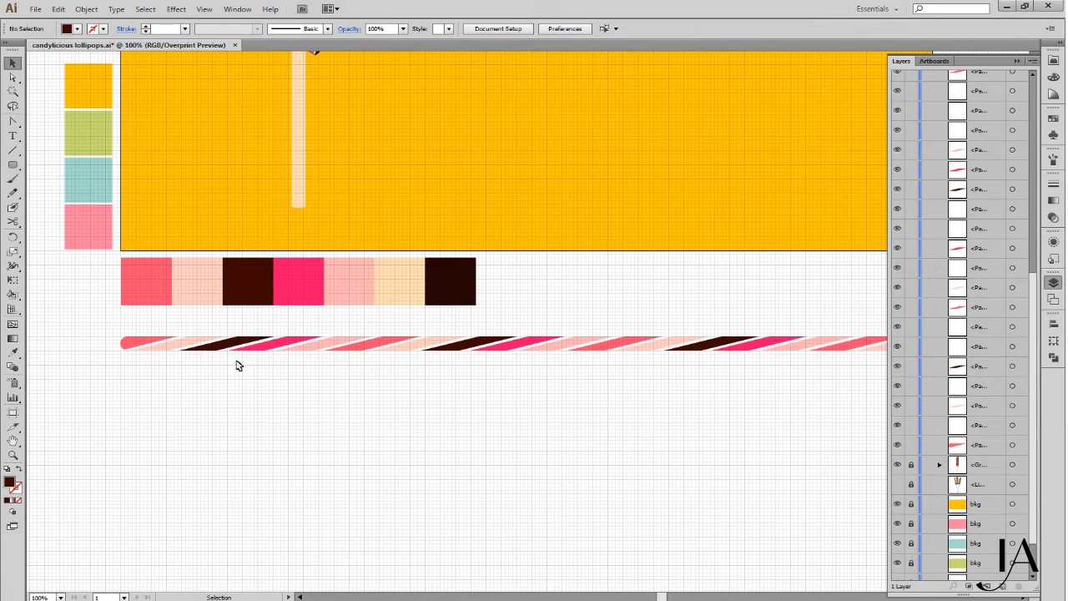
Send the thin white stripe between the first dark brown and hot pink stripes backward to directly above the brown path
left_click(224, 354)
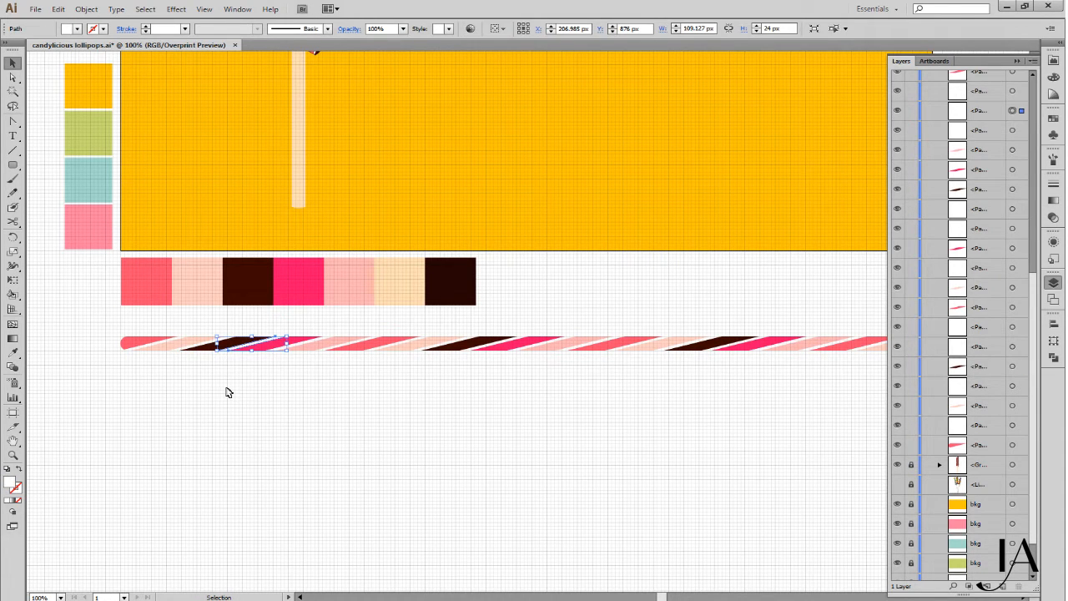
key("a")
key("ctrl+bracketleft")
key("ctrl+bracketleft")
key("ctrl+bracketleft")
key("ctrl+bracketleft")
key("ctrl+bracketleft")
key("ctrl+bracketleft")
key("ctrl+bracketleft")
key("ctrl+bracketleft")
key("ctrl+bracketleft")
key("ctrl+bracketleft")
key("ctrl+bracketleft")
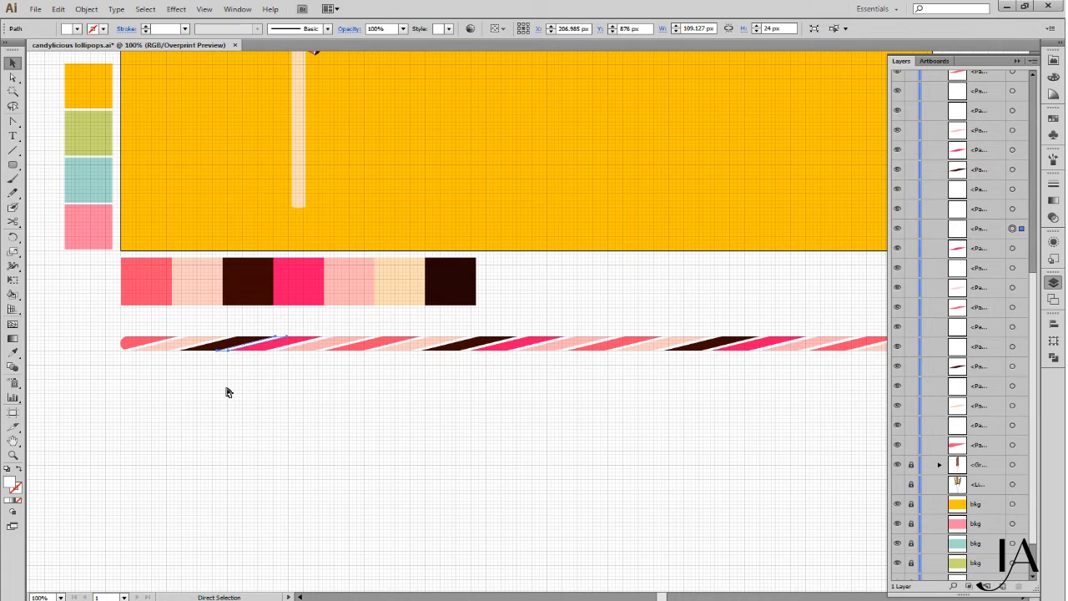
key("ctrl+bracketleft")
key("v")
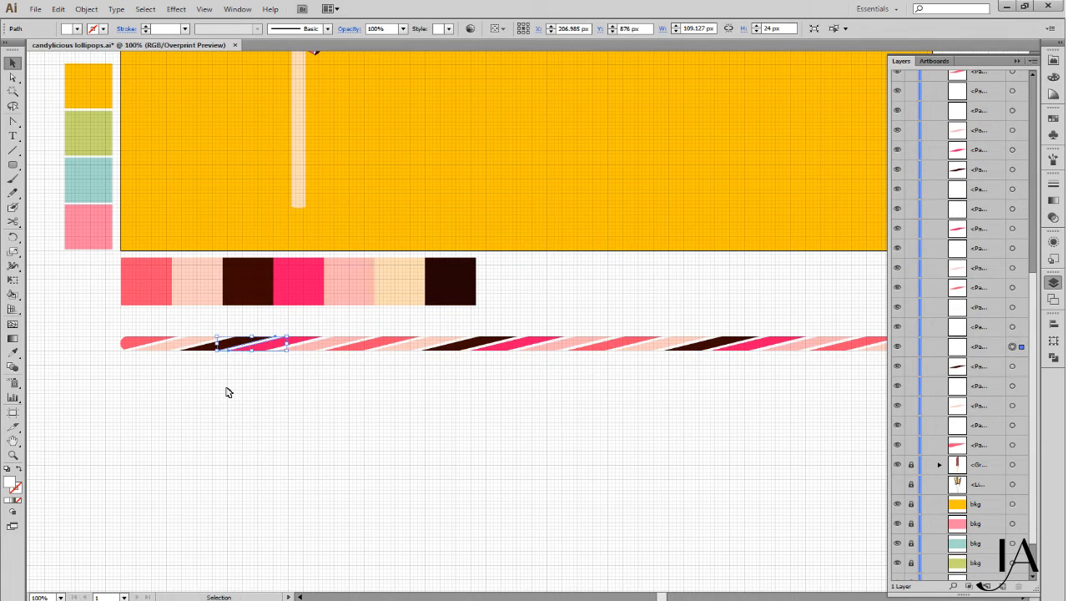
left_click(258, 386)
Send the first hot pink stripe backward until its path sits directly above the preceding white stripe
left_click(256, 354)
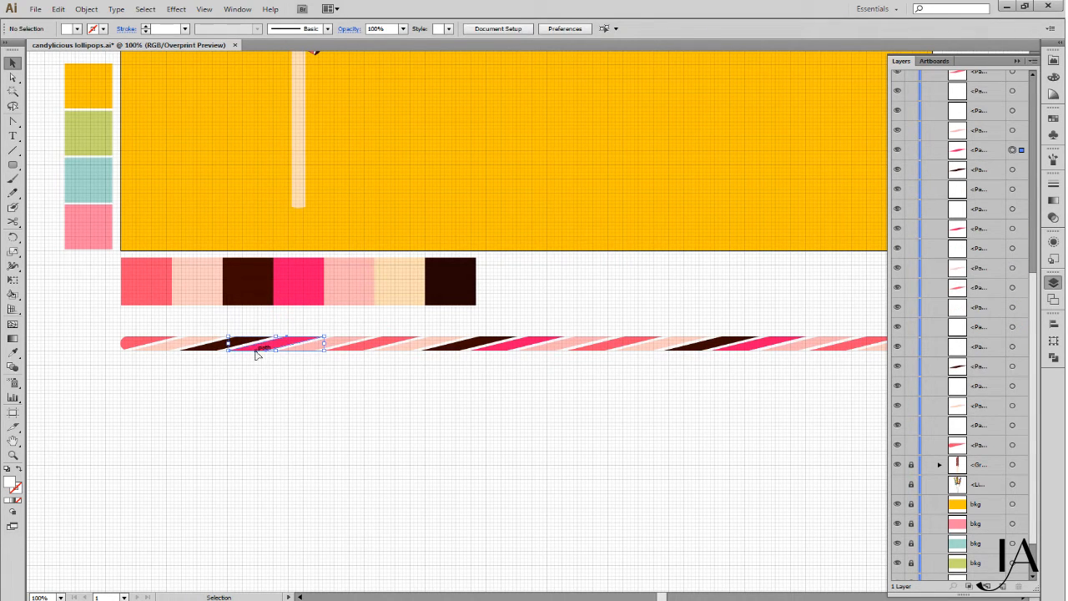
key("a")
key("ctrl+bracketleft")
key("ctrl+bracketleft")
key("ctrl+bracketleft")
key("ctrl+bracketleft")
key("ctrl+bracketleft")
key("ctrl+bracketleft")
key("ctrl+bracketleft")
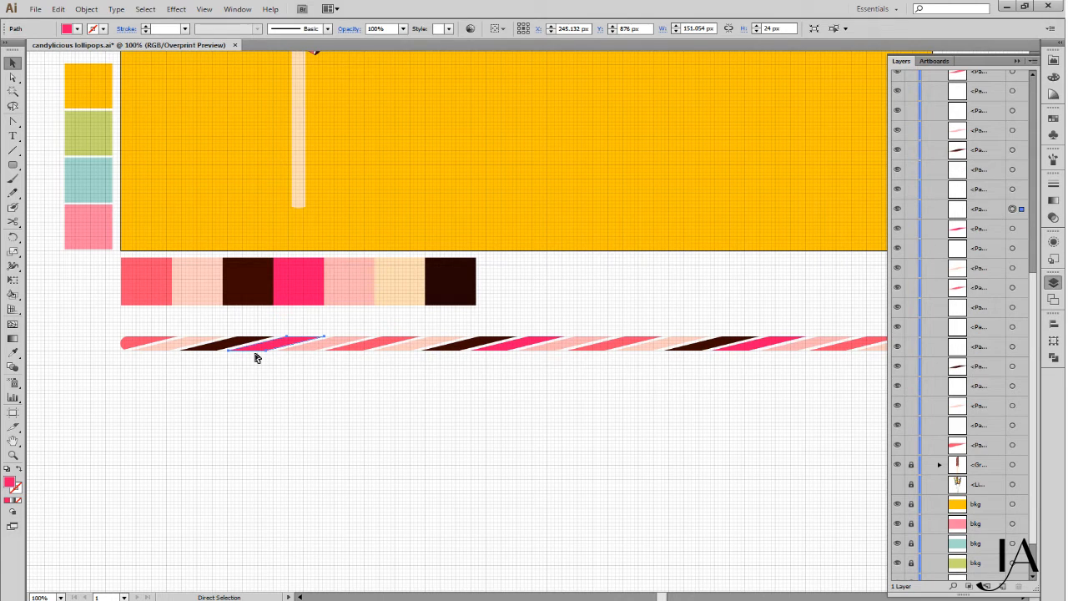
key("ctrl+bracketleft")
key("ctrl+bracketleft")
key("v")
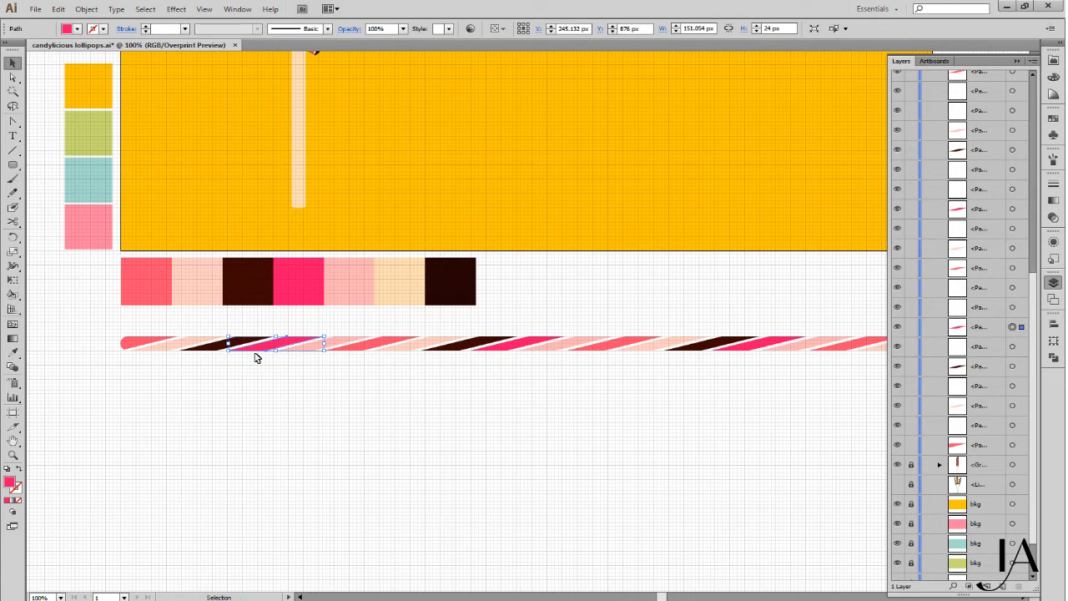
left_click(301, 380)
Send the thin white stripe between the first hot pink and light pink stripes backward to directly above the hot pink path
left_click(278, 353)
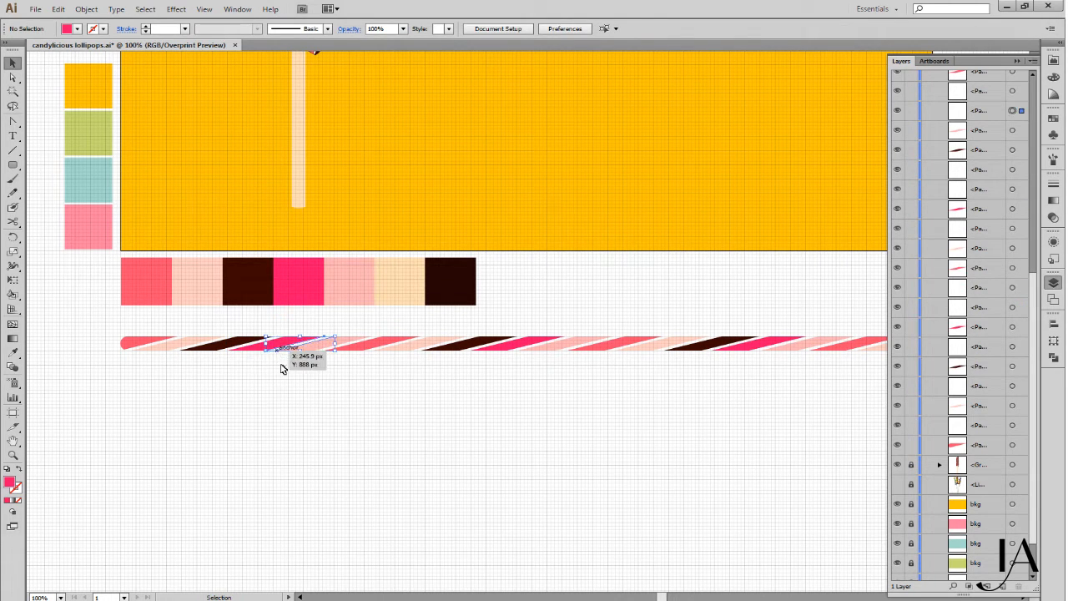
key("a")
key("ctrl+bracketleft")
key("ctrl+bracketleft")
key("ctrl+bracketleft")
key("ctrl+bracketleft")
key("ctrl+bracketleft")
key("ctrl+bracketleft")
key("ctrl+bracketleft")
key("ctrl+bracketleft")
key("ctrl+bracketleft")
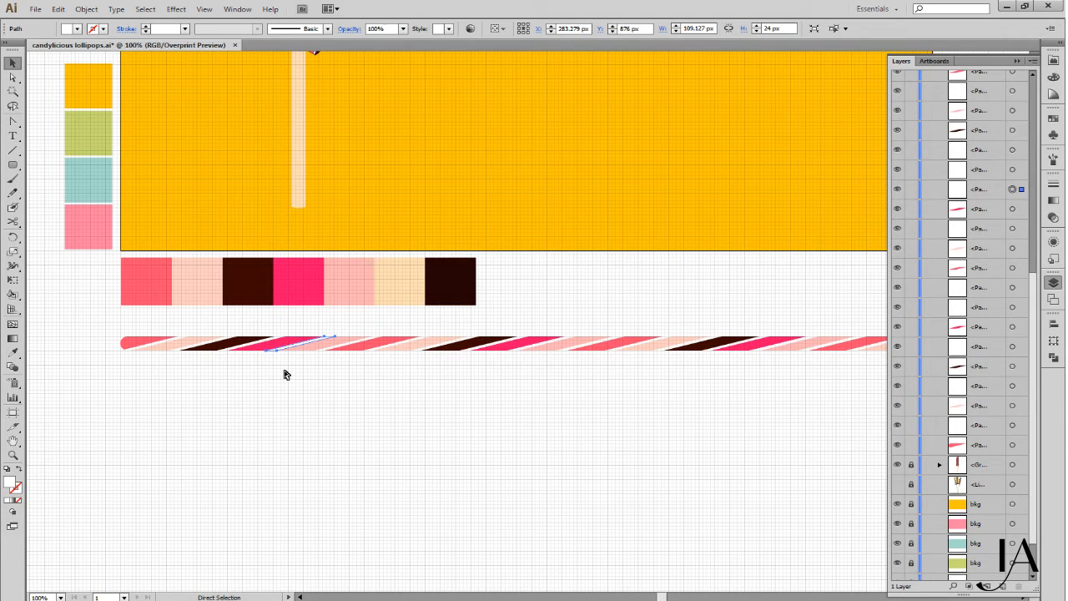
key("ctrl+bracketleft")
key("v")
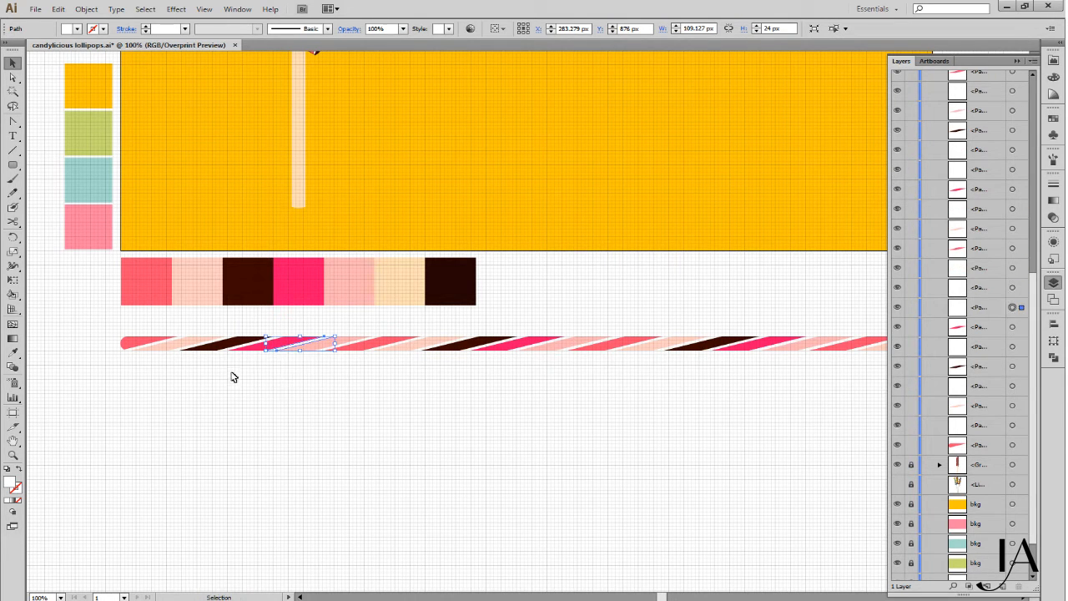
Send the first light pink stripe backward until its path sits directly above the white stripe following the hot pink one
key("a")
left_click(298, 348)
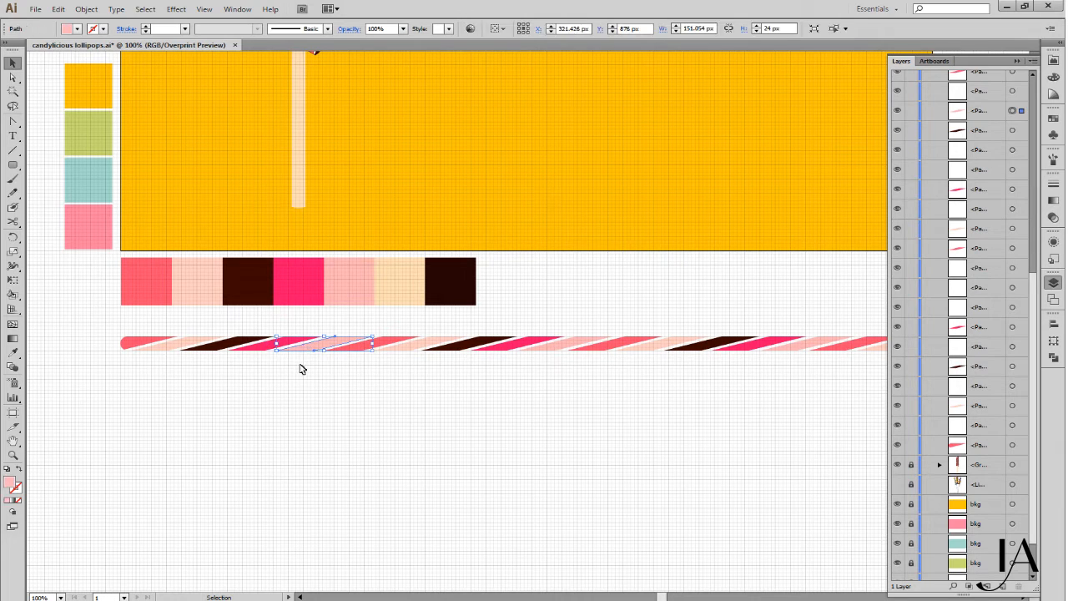
key("ctrl+bracketleft")
key("ctrl+bracketleft")
key("ctrl+bracketleft")
key("ctrl+bracketleft")
key("ctrl+bracketleft")
key("ctrl+bracketleft")
key("ctrl+bracketleft")
key("ctrl+bracketleft")
key("ctrl+bracketleft")
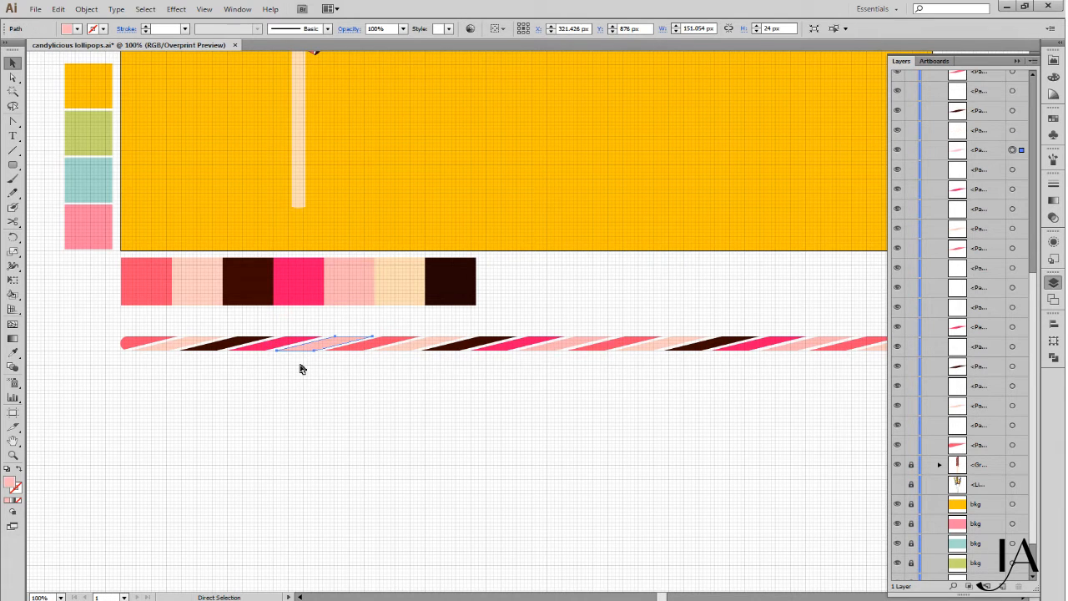
key("v")
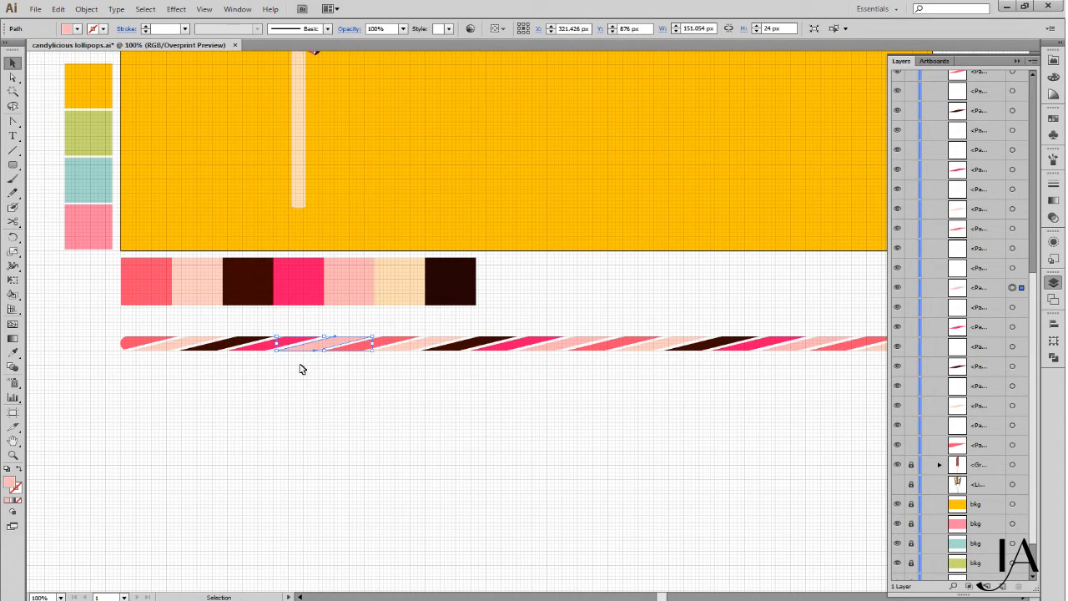
left_click(338, 360)
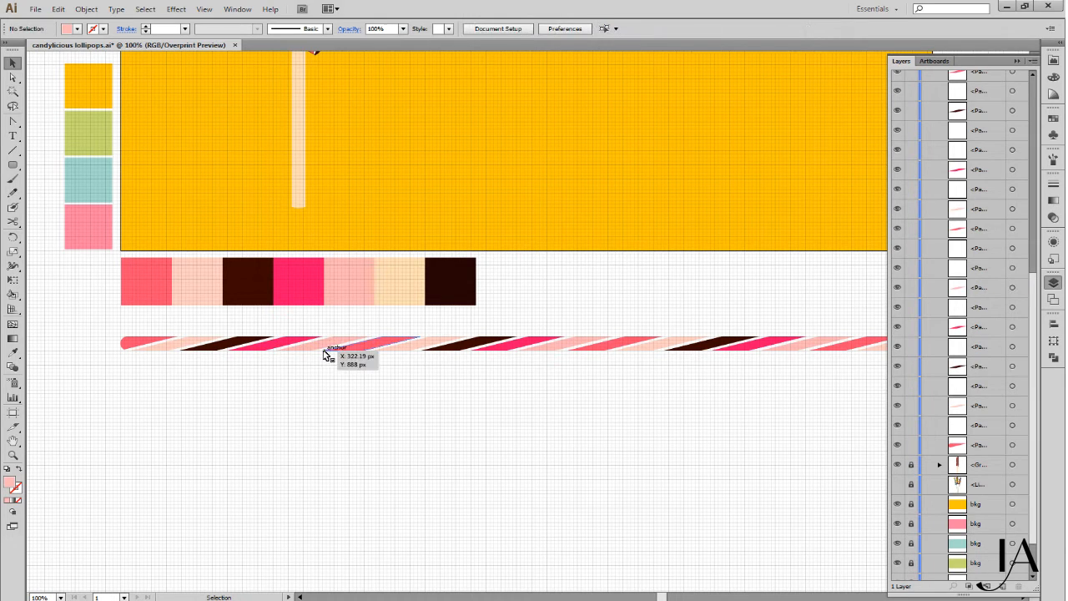
Send the thin white stripe between the first light pink stripe and the next coral stripe backward to directly above the light pink path
left_click(322, 354)
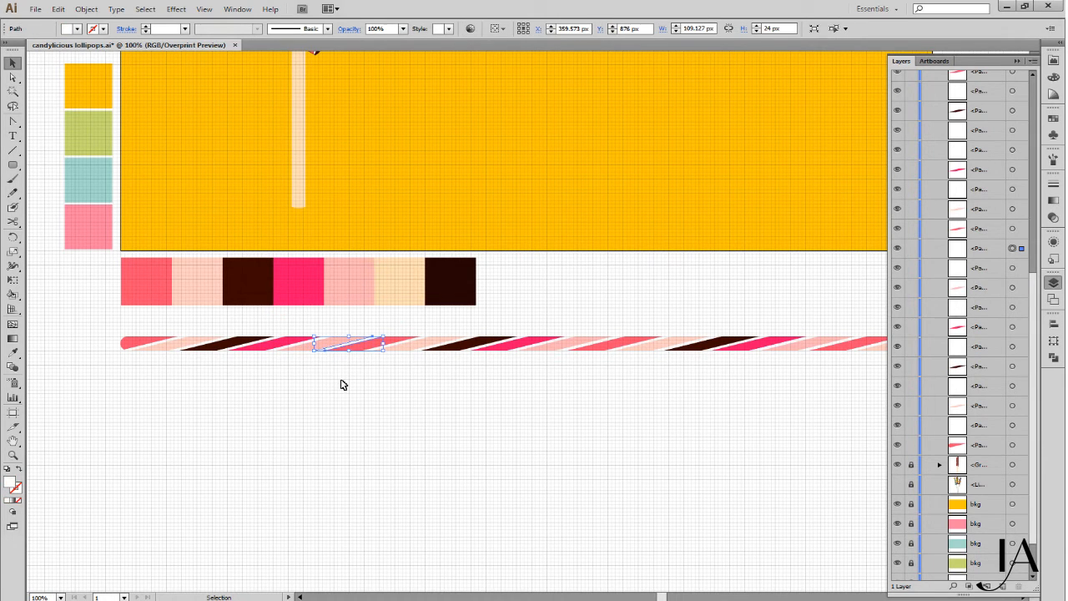
key("a")
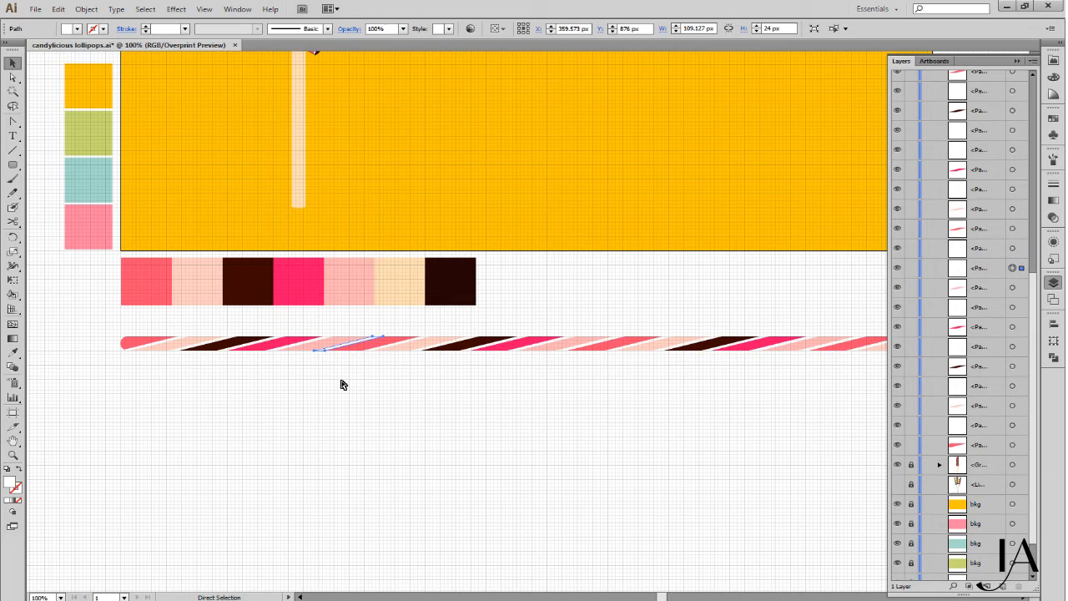
key("v")
Target the reordered stripe paths one by one in the layer list to check that their stacking follows the bar's order
left_click(1012, 288)
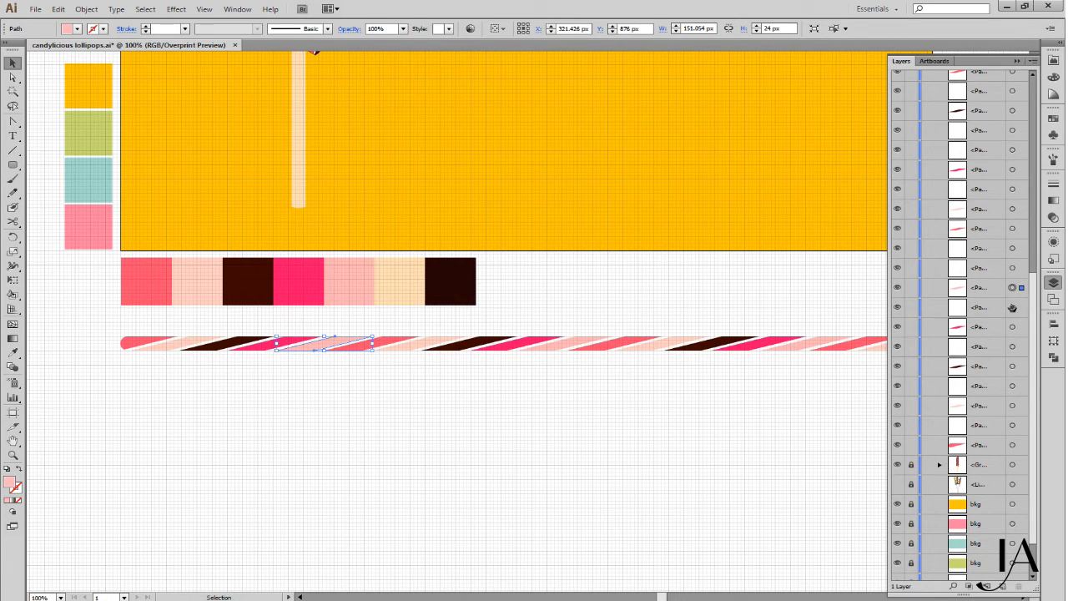
left_click(1012, 308)
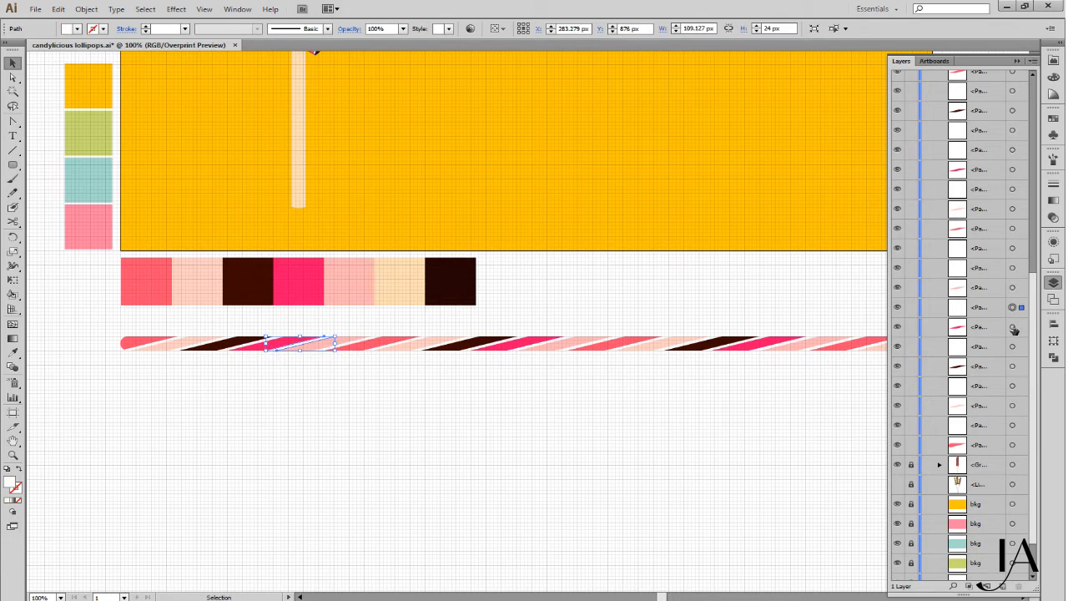
left_click(1012, 327)
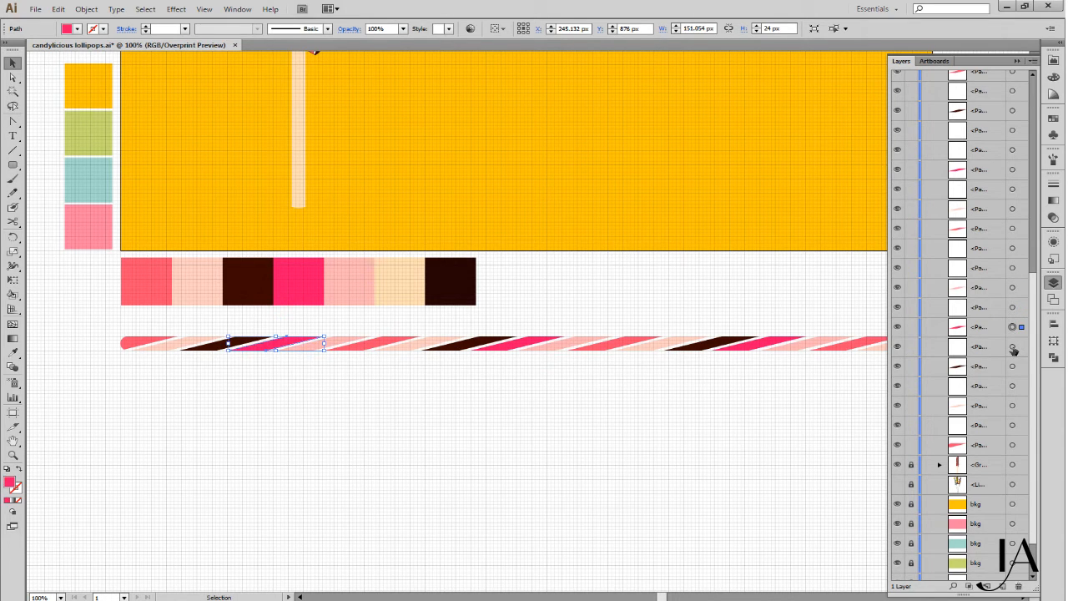
left_click(1012, 347)
left_click(1012, 367)
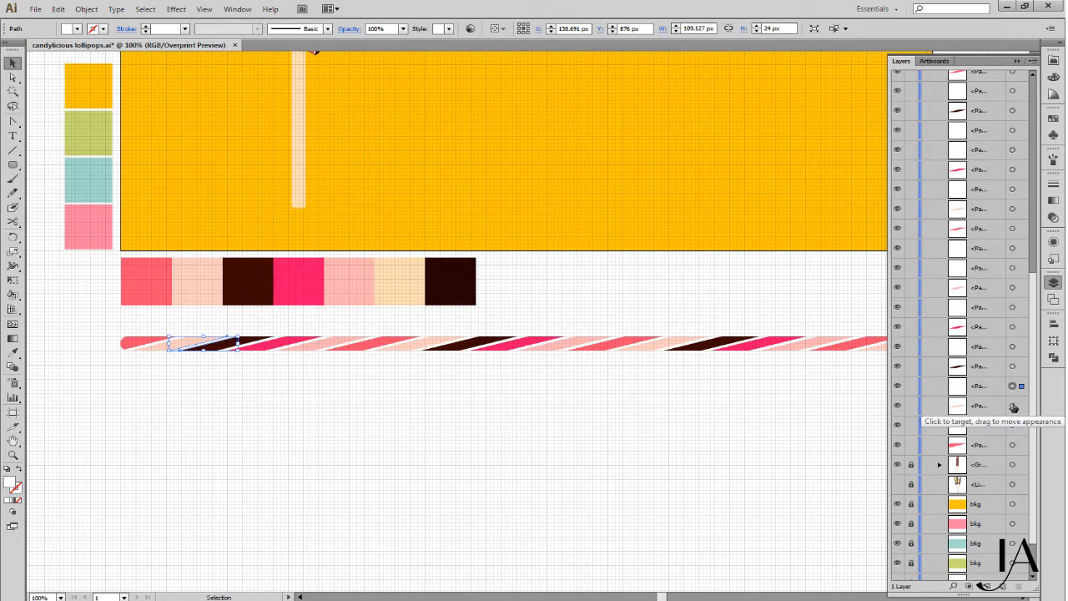
left_click(1013, 405)
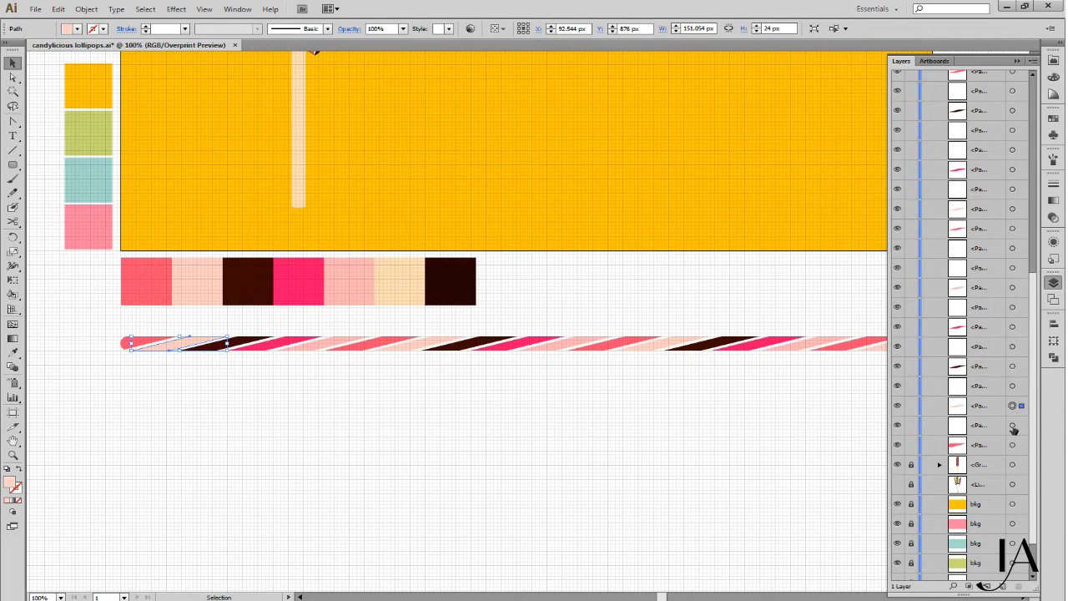
left_click(1012, 426)
left_click(1011, 445)
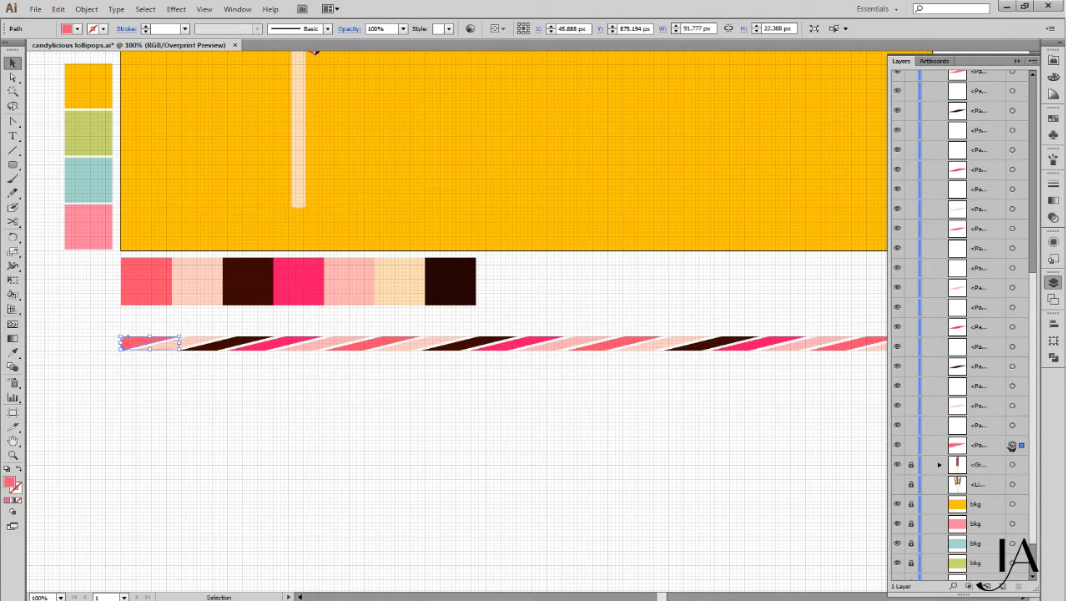
left_click(1013, 288)
left_click(1013, 267)
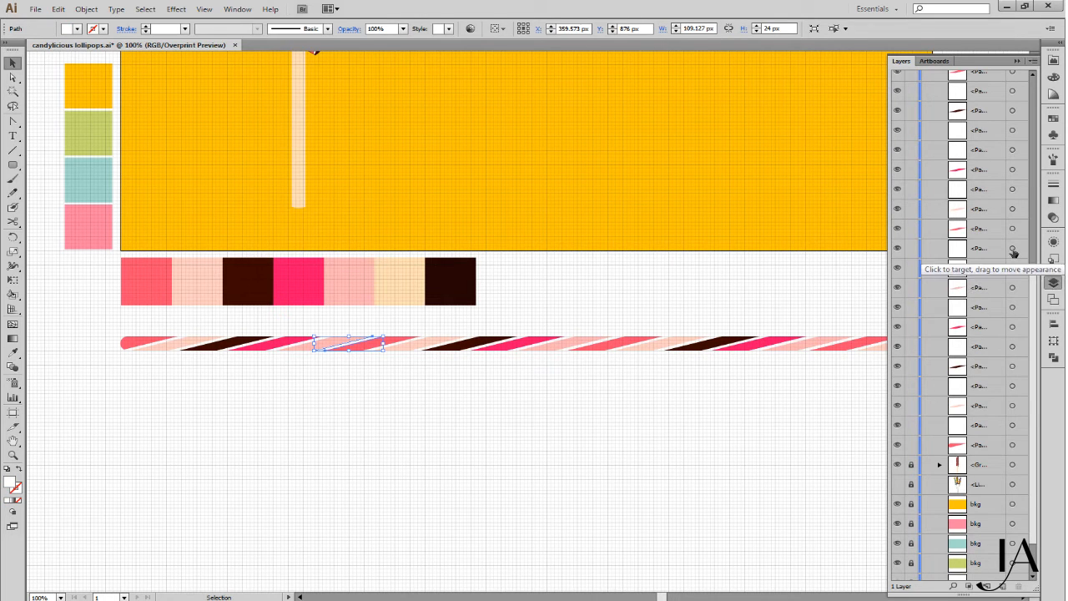
left_click(1012, 249)
left_click(1012, 287)
Stack the bar's remaining colored and white stripe paths in order, through to the dark brown stripe and hot pink tip at its far end
left_click(472, 352)
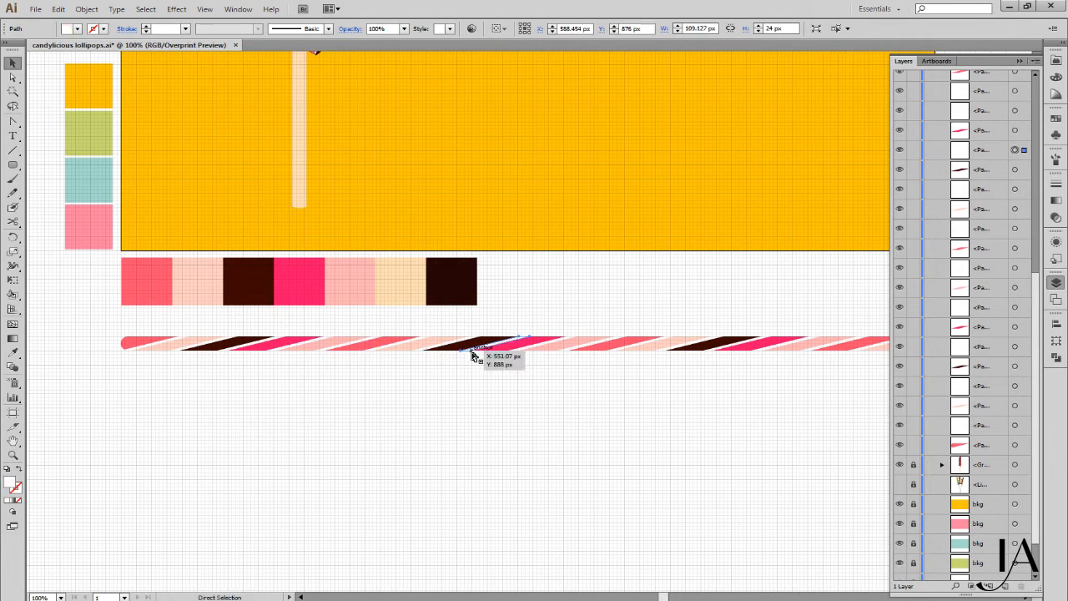
left_click(1015, 385)
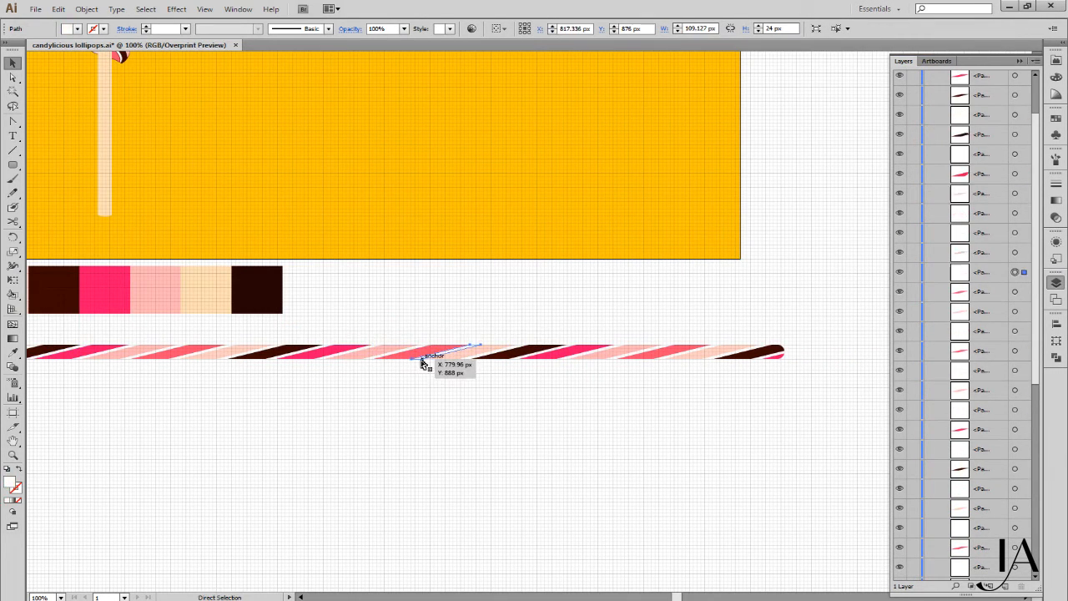
left_click(546, 355)
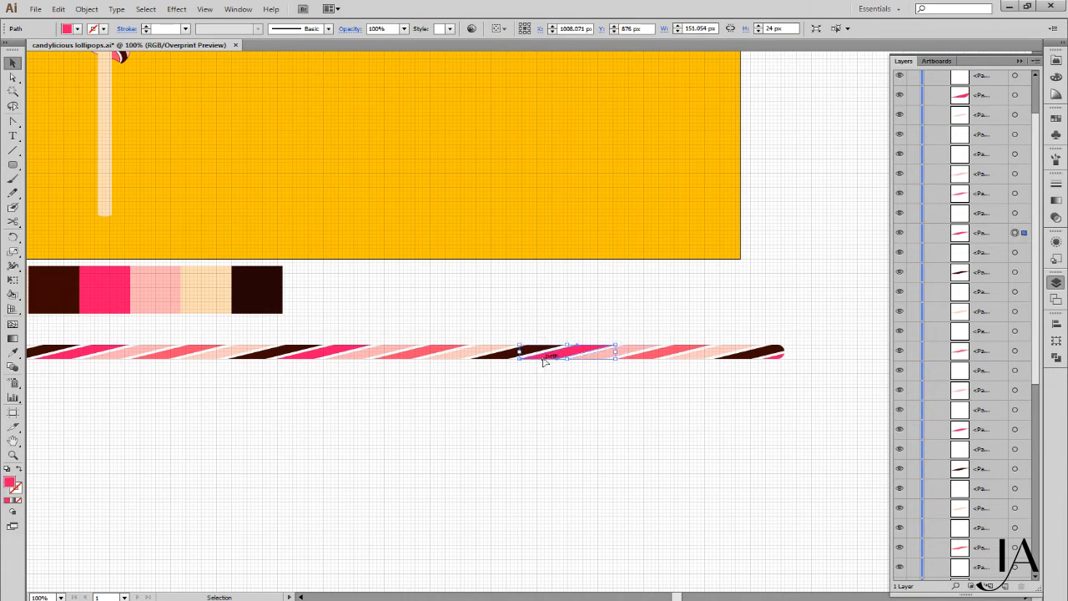
left_click(618, 360)
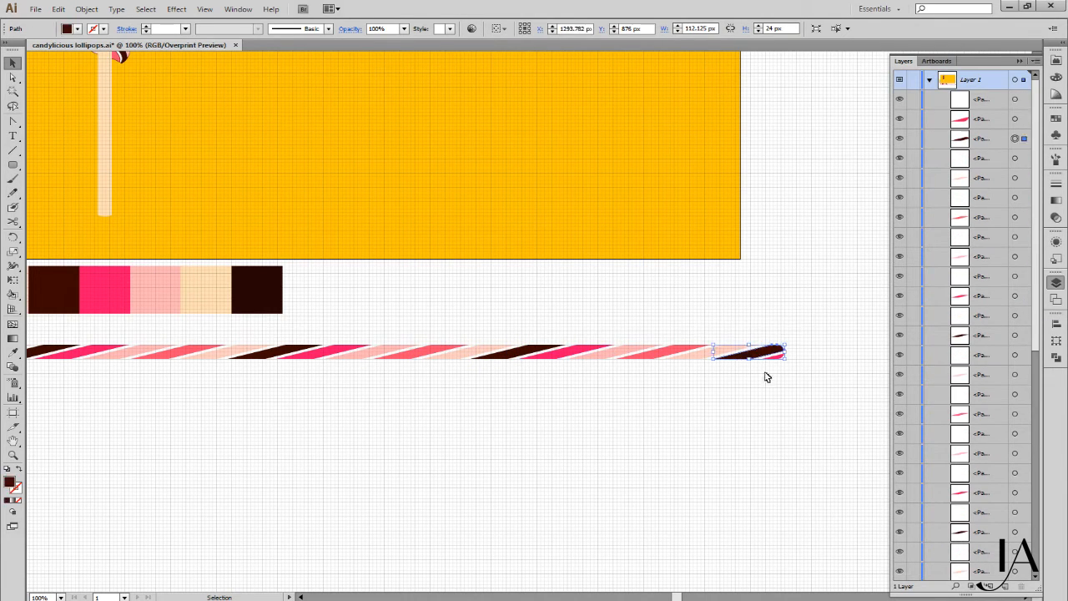
left_click(808, 400)
key("ctrl+minus")
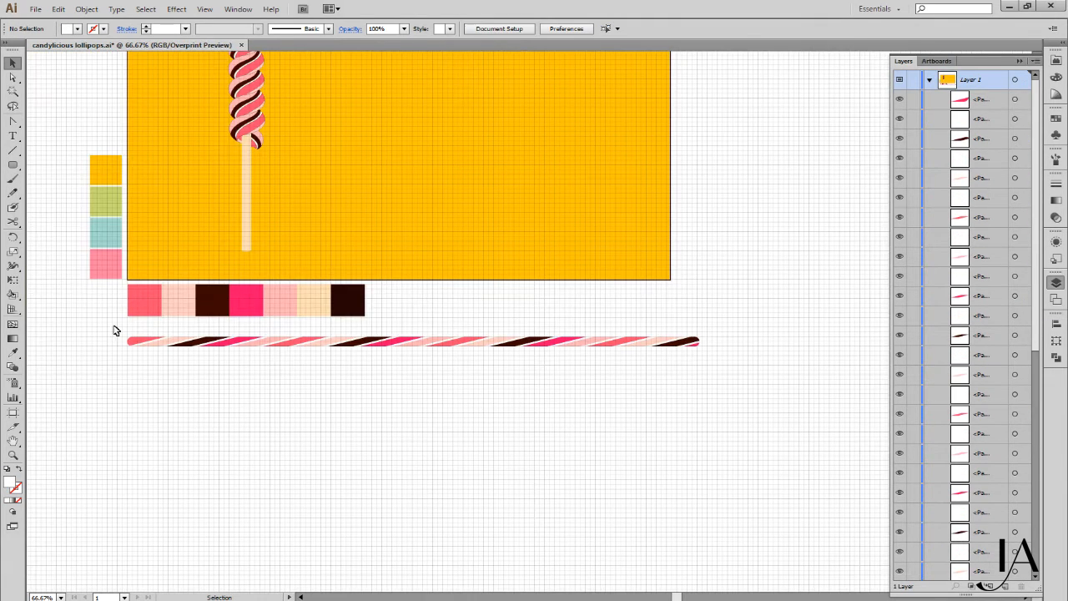
Select every stripe of the long bar and group them
left_click_drag(113, 330, 150, 349)
left_click_drag(434, 375, 712, 365)
key("ctrl+g")
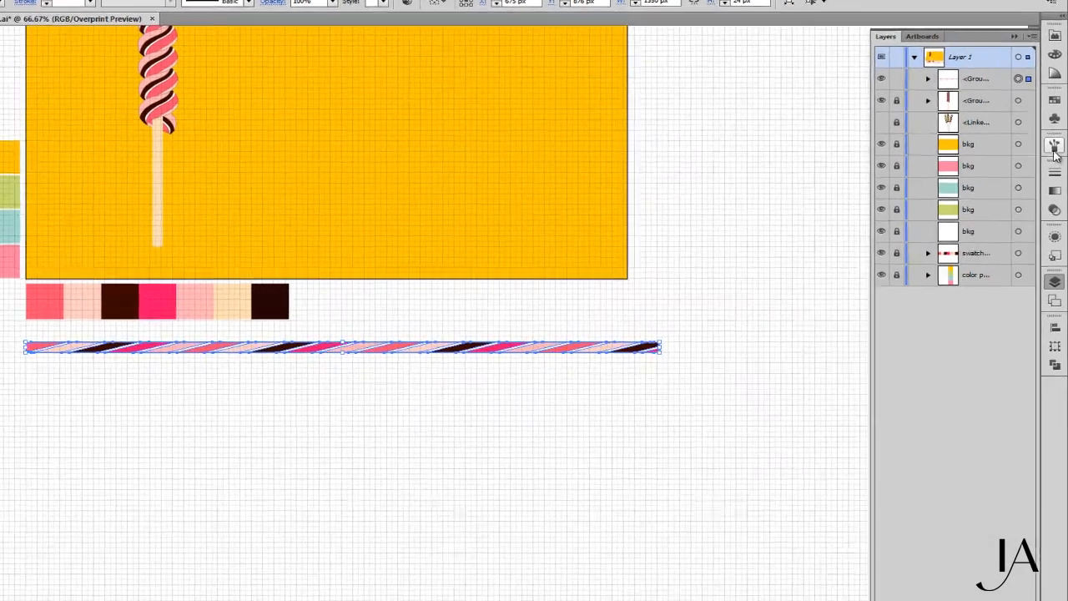
Create an art brush named "swirl brush" from the grouped striped bar
left_click(1054, 161)
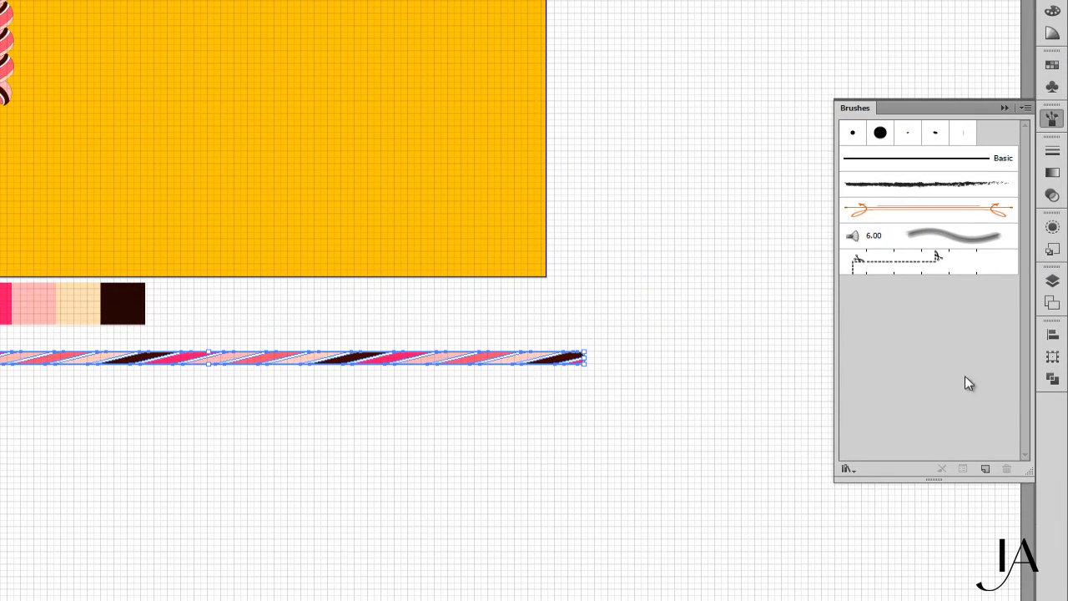
left_click(983, 466)
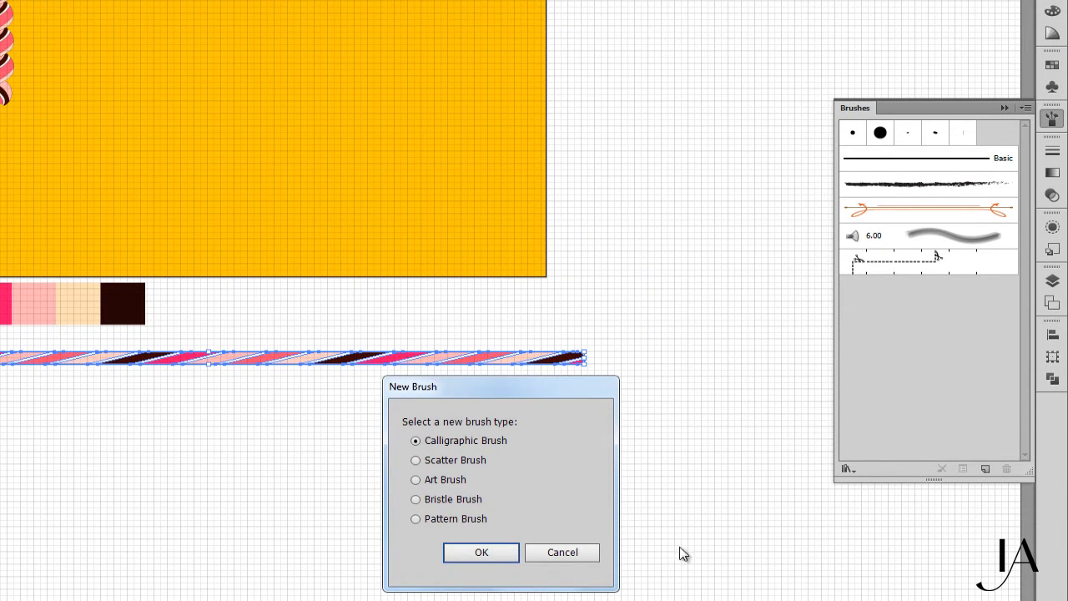
left_click(416, 480)
left_click(472, 553)
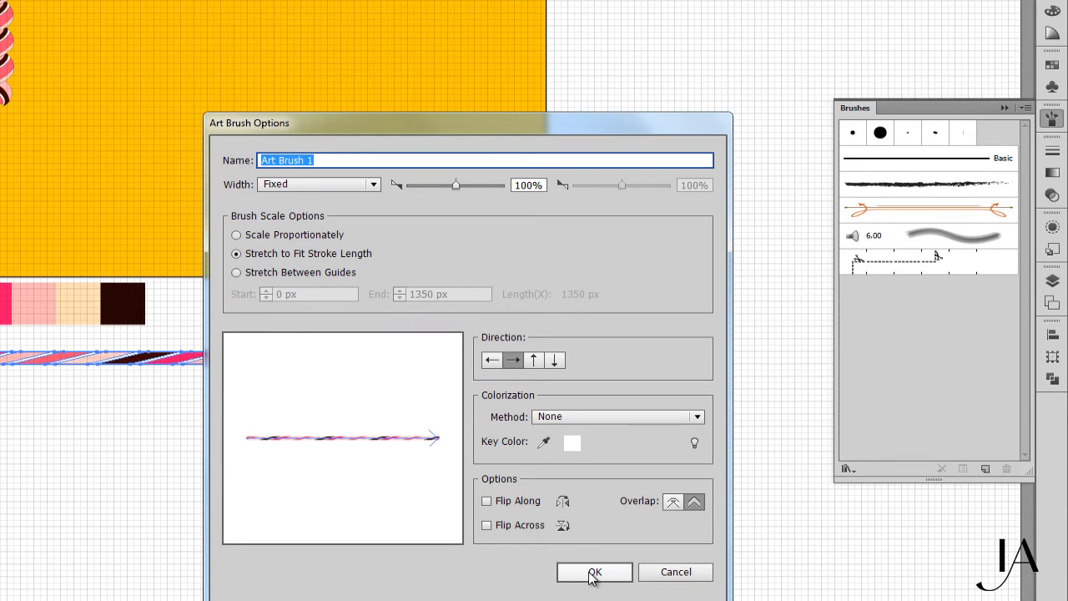
type("swir")
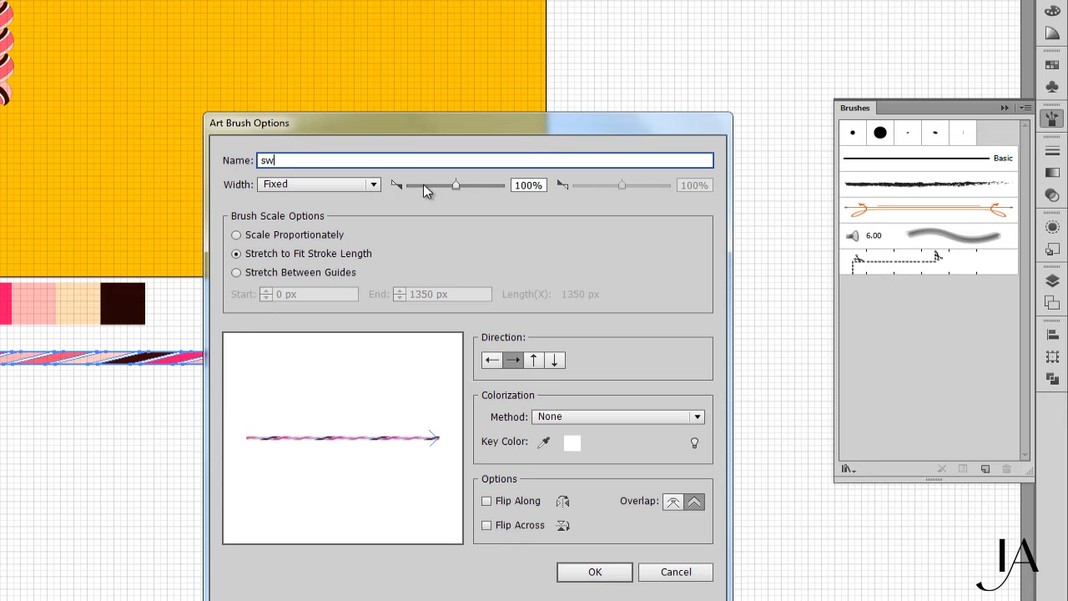
type("l brush")
left_click(624, 571)
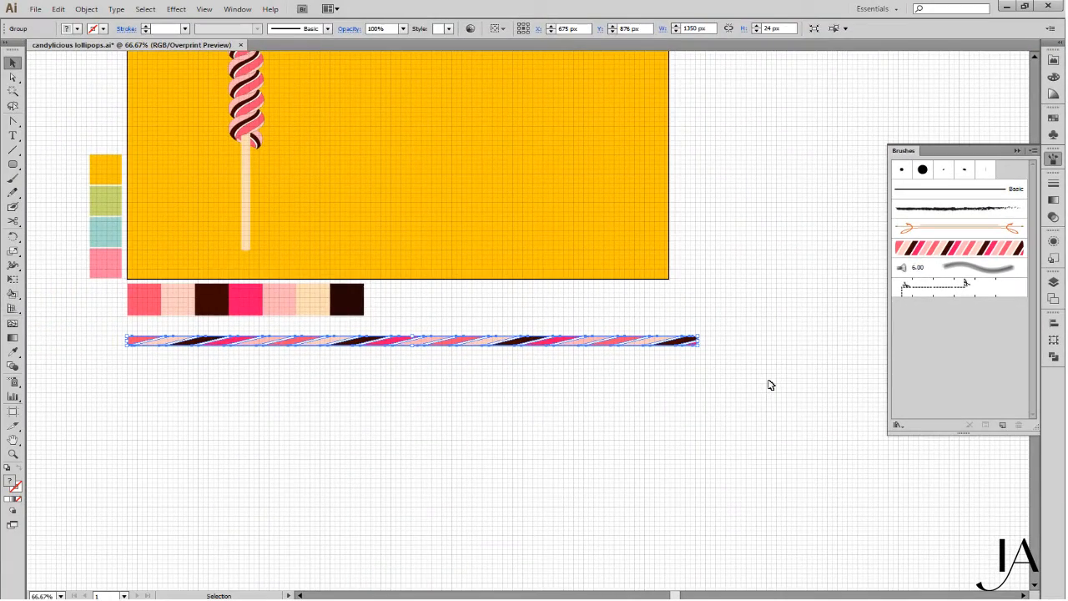
Deselect the striped bar group and lock it
left_click(818, 354)
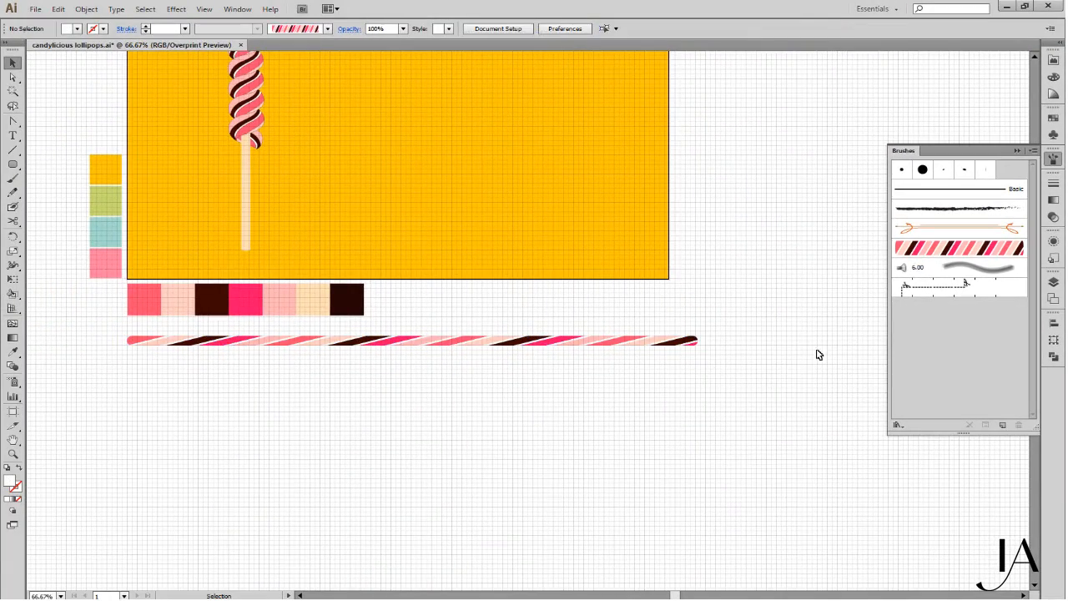
left_click(1053, 282)
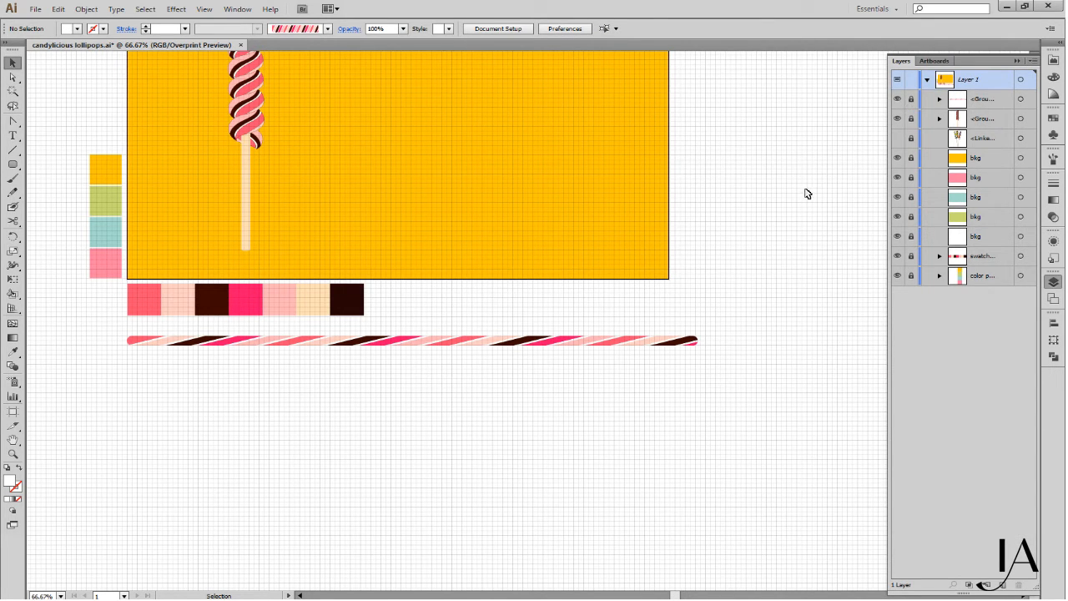
Draw a spiral with a 90 px radius, 90% decay and 14 segments on the orange background beside the twisted lollipop
key("ctrl+1")
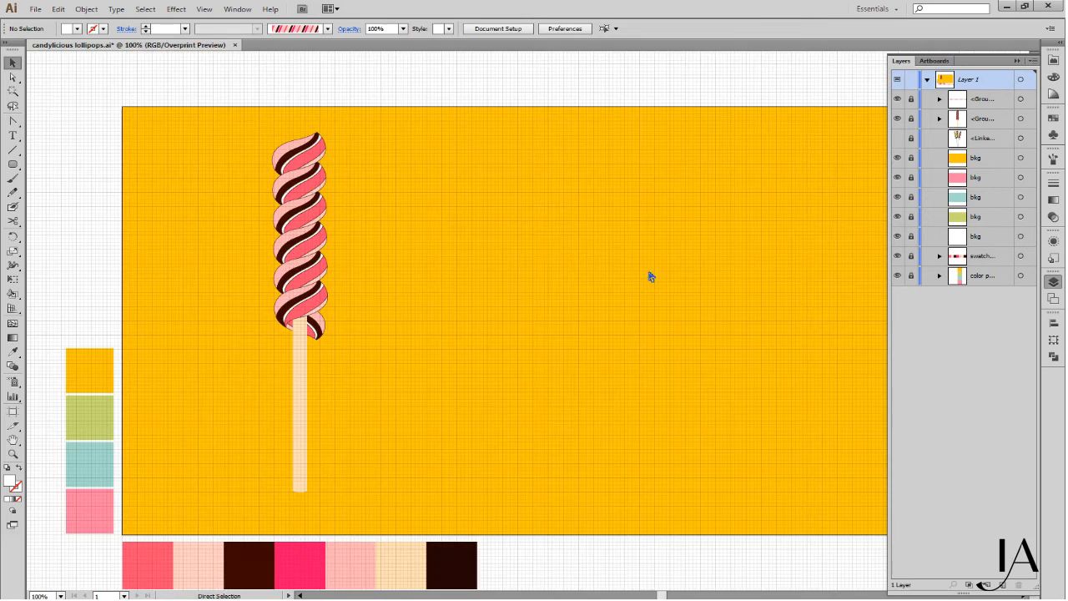
left_click_drag(715, 283, 644, 282)
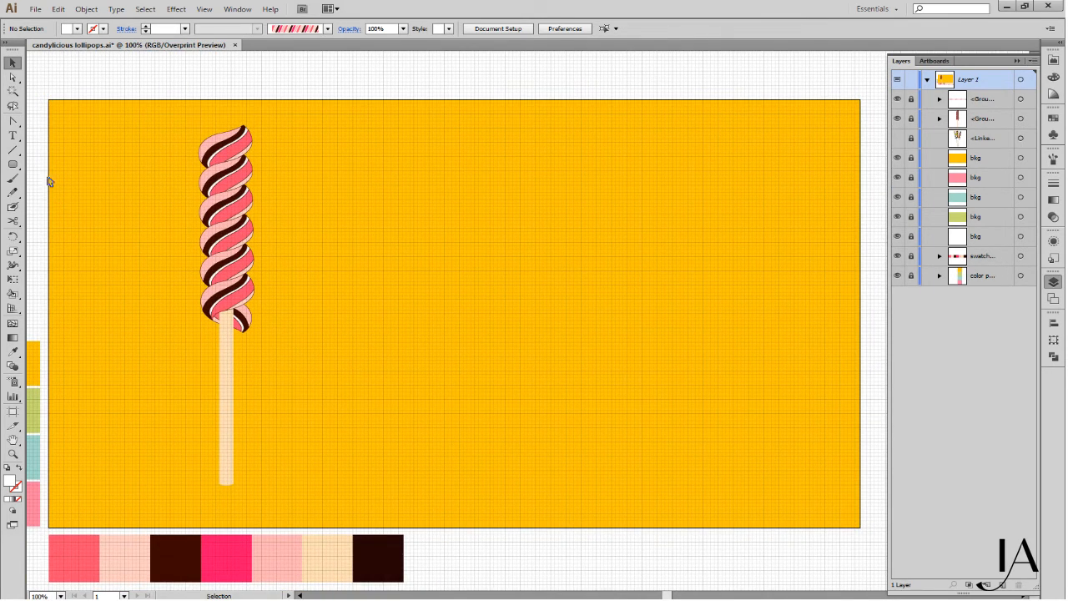
left_click(13, 150)
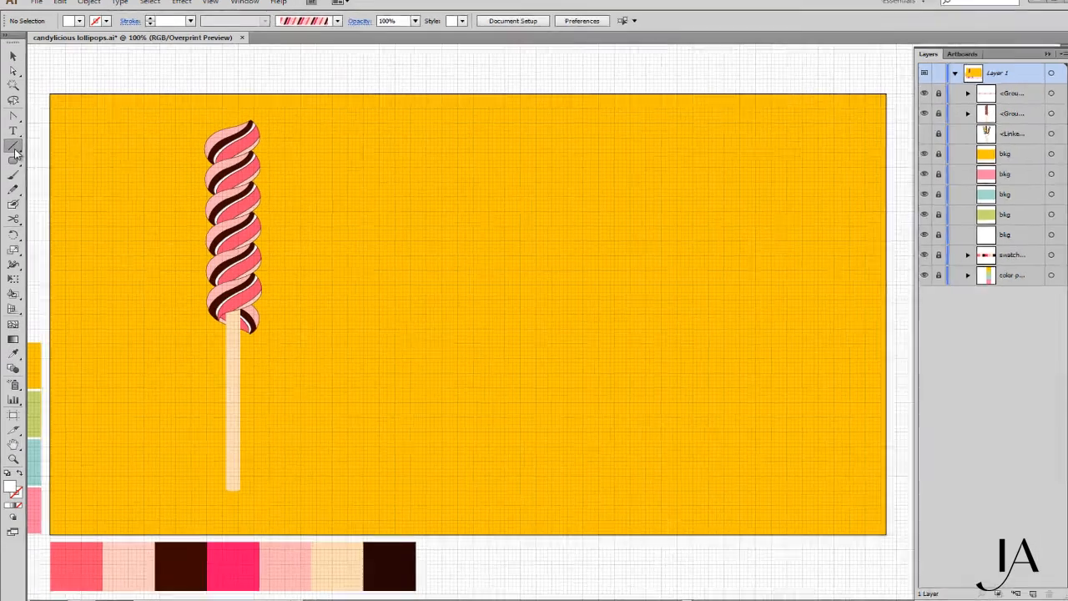
left_click_drag(13, 150, 52, 172)
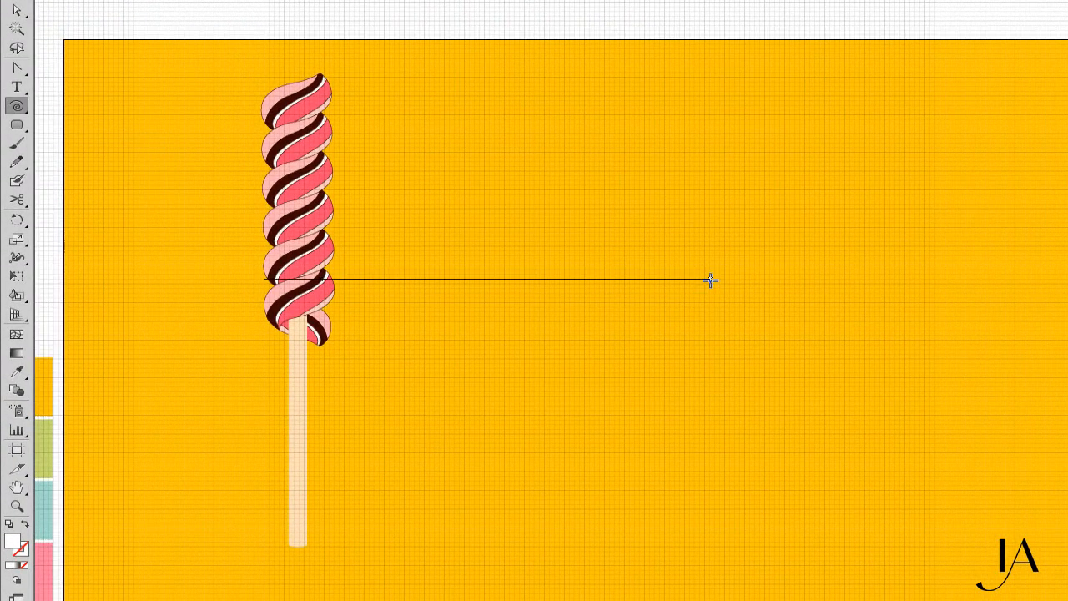
left_click(710, 280)
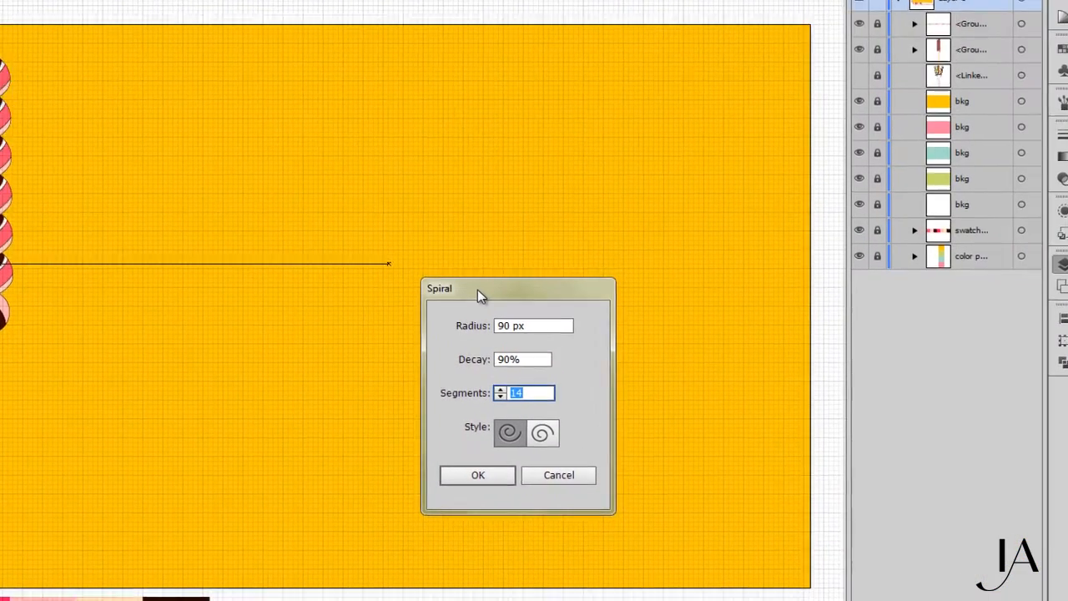
left_click_drag(797, 306, 799, 249)
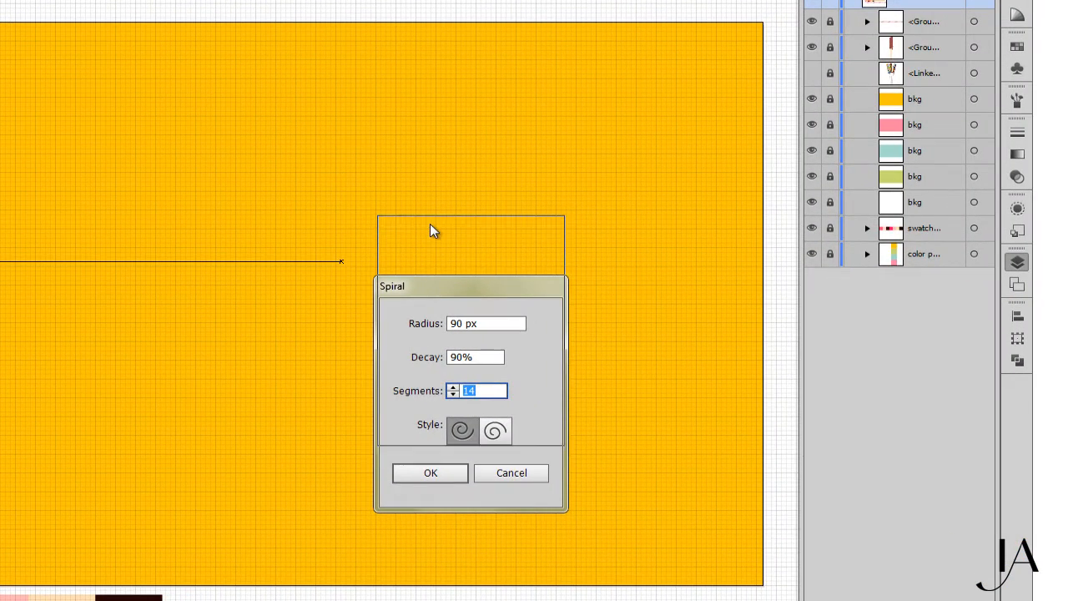
left_click_drag(431, 231, 433, 227)
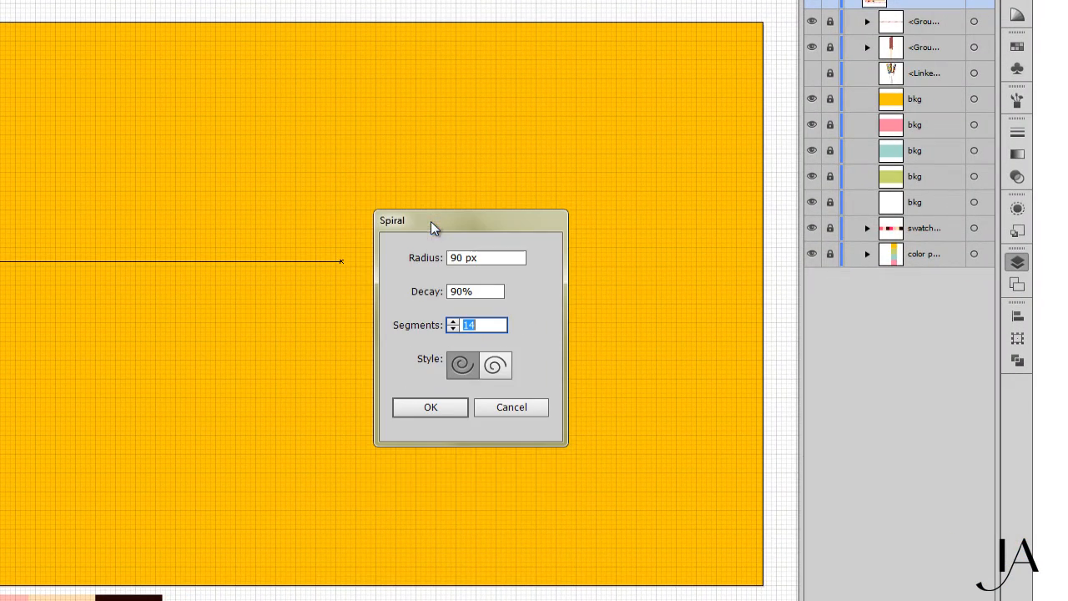
left_click(447, 410)
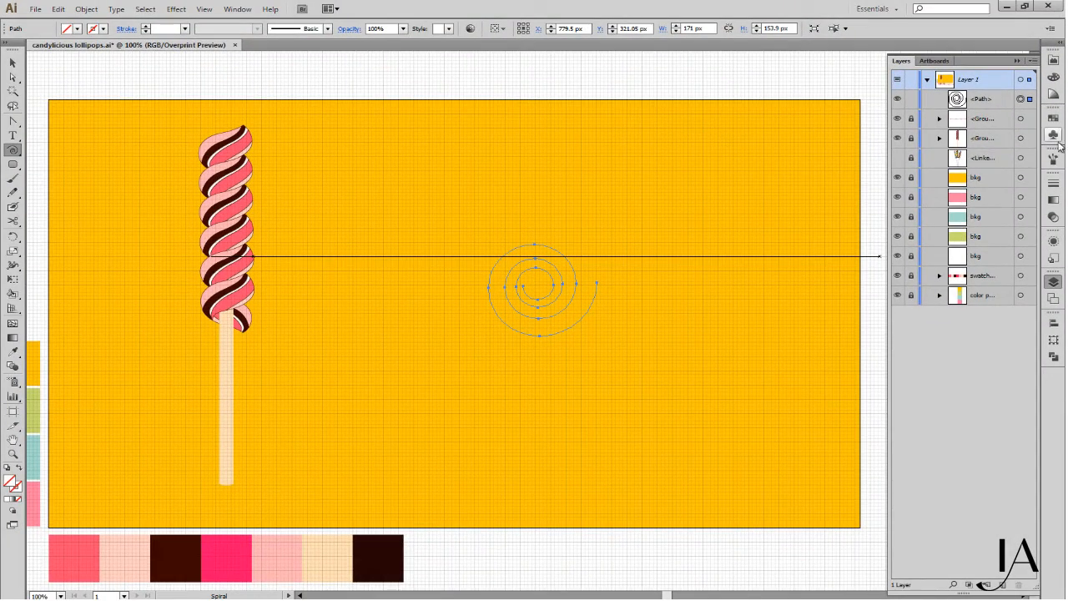
Apply the striped swirl brush to the spiral and hide the document grid
left_click(1056, 157)
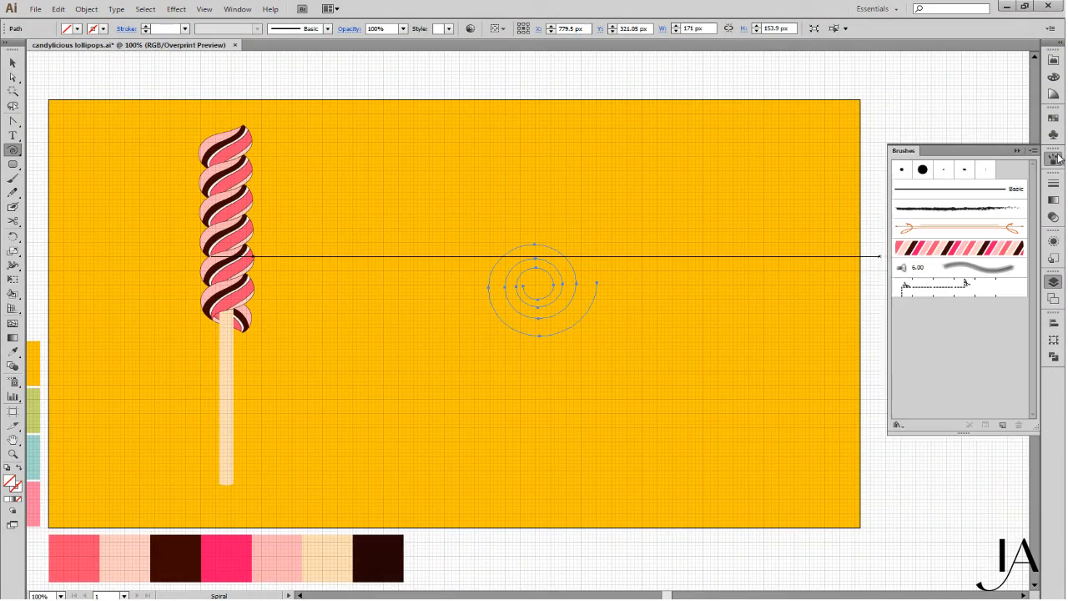
left_click(988, 250)
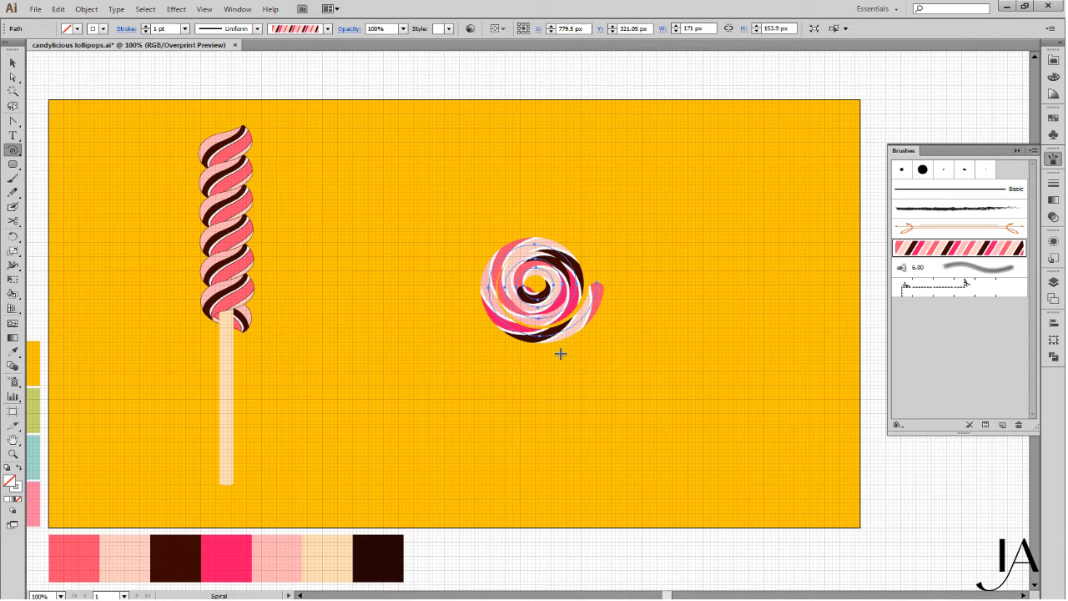
key("ctrl+space")
left_click_drag(505, 308, 610, 352)
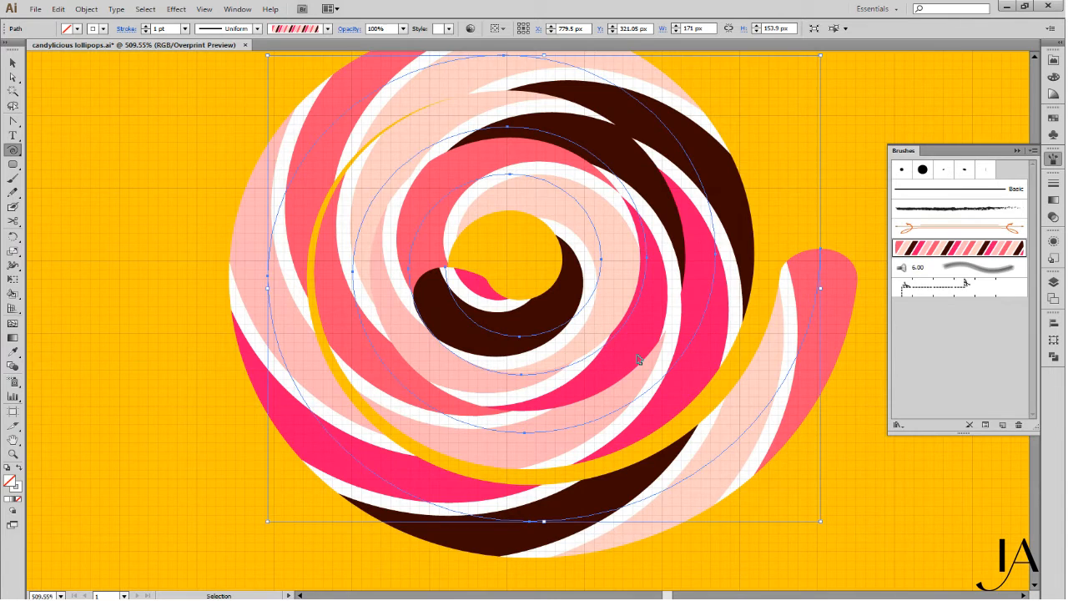
key("ctrl+minus")
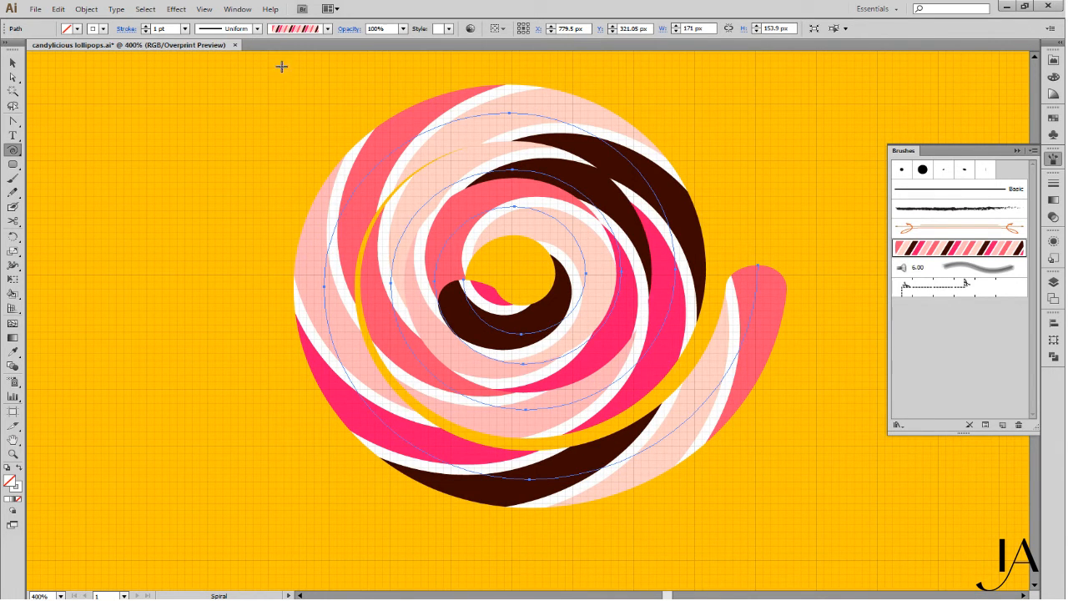
left_click(204, 8)
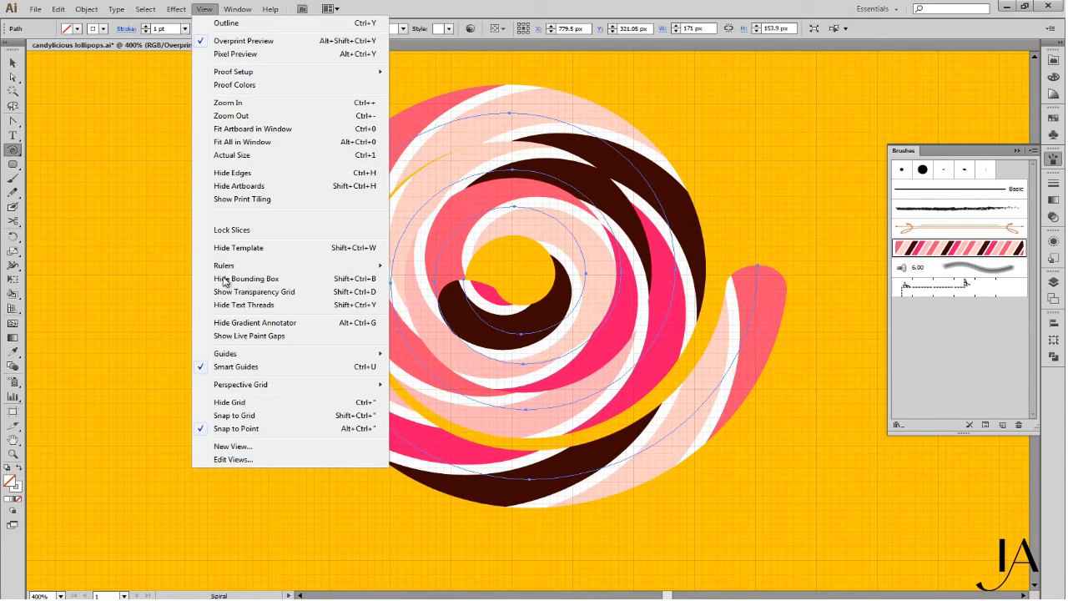
left_click(217, 402)
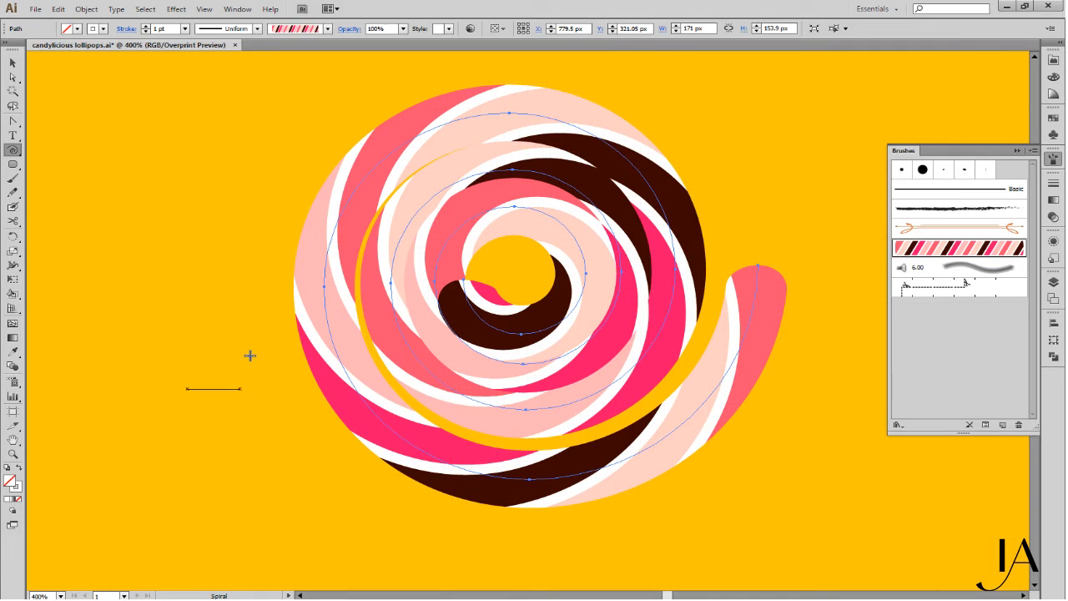
Rotate the striped spiral clockwise and move its inner anchor points so the dark end curls across the open center
key("a")
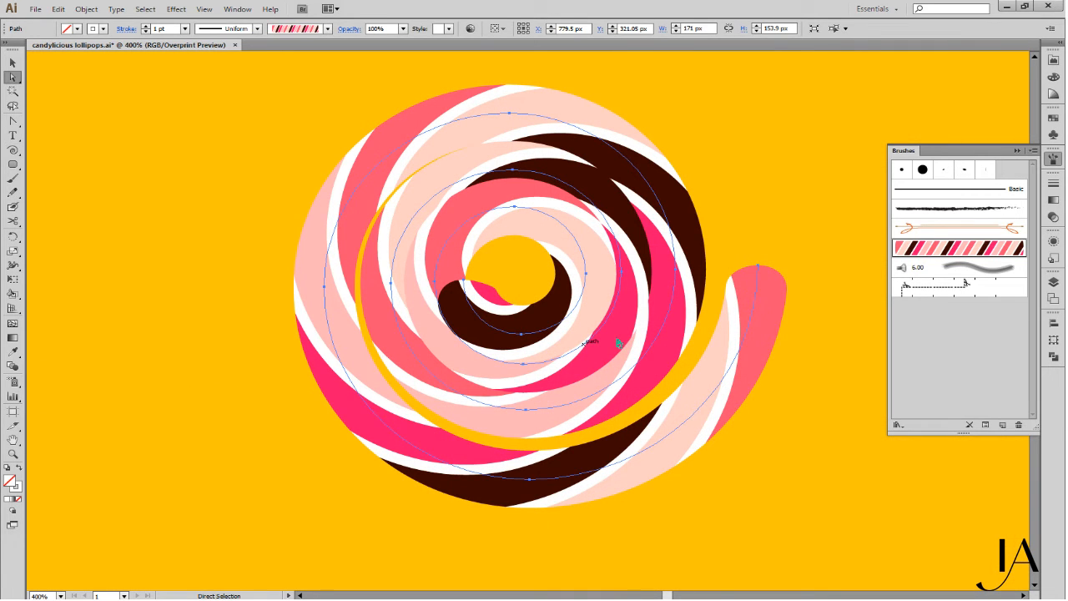
left_click(758, 265)
left_click_drag(509, 113, 509, 123)
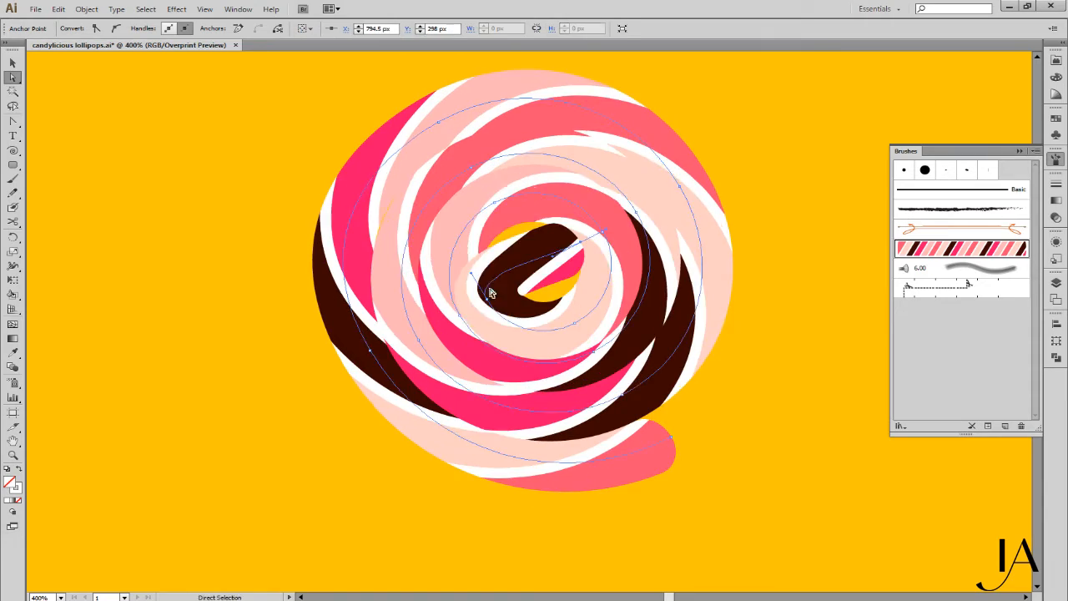
mouse_move(489, 291)
left_mouse_down()
mouse_move(503, 305)
mouse_move(482, 293)
left_mouse_up()
left_click_drag(581, 343, 589, 358)
key("v")
left_click_drag(785, 359, 776, 370)
key("ctrl+minus")
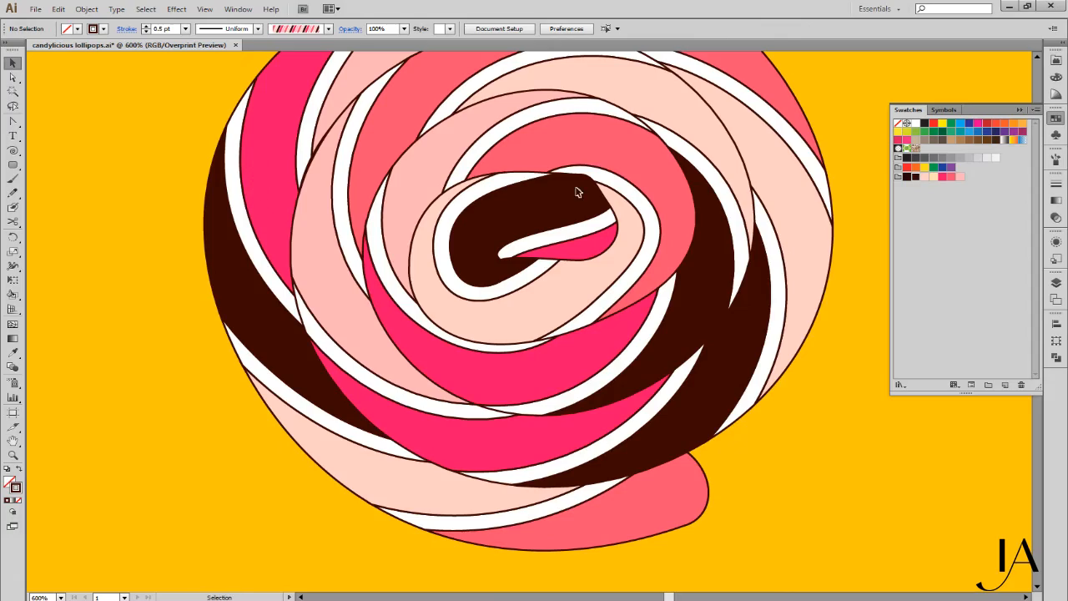
Adjust the anchor points of the dark brown center stripe to round off its pointed upper end
key("ctrl+plus")
key("ctrl+plus")
left_click(1056, 282)
left_click(1014, 158)
key("a")
left_click(538, 324)
key("ctrl+plus")
key("ctrl+plus")
key("ctrl+plus")
key("ctrl+plus")
left_click(87, 9)
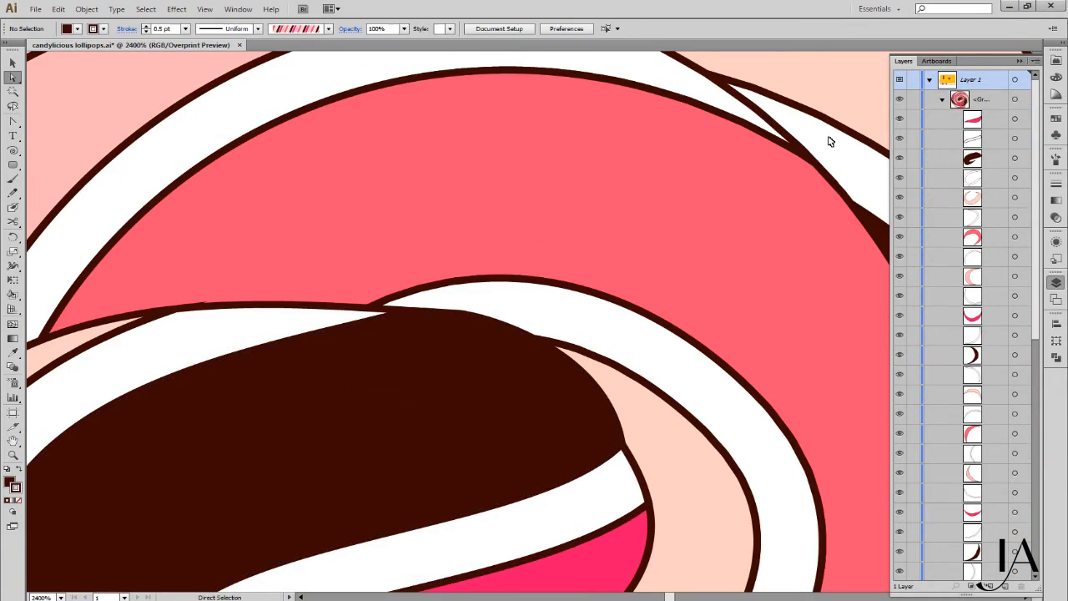
Examine the outlined swirl as a whole and compare it with the twisted lollipop on the full artboard
key("ctrl+minus")
key("ctrl+minus")
key("ctrl+minus")
key("ctrl+minus")
key("ctrl+minus")
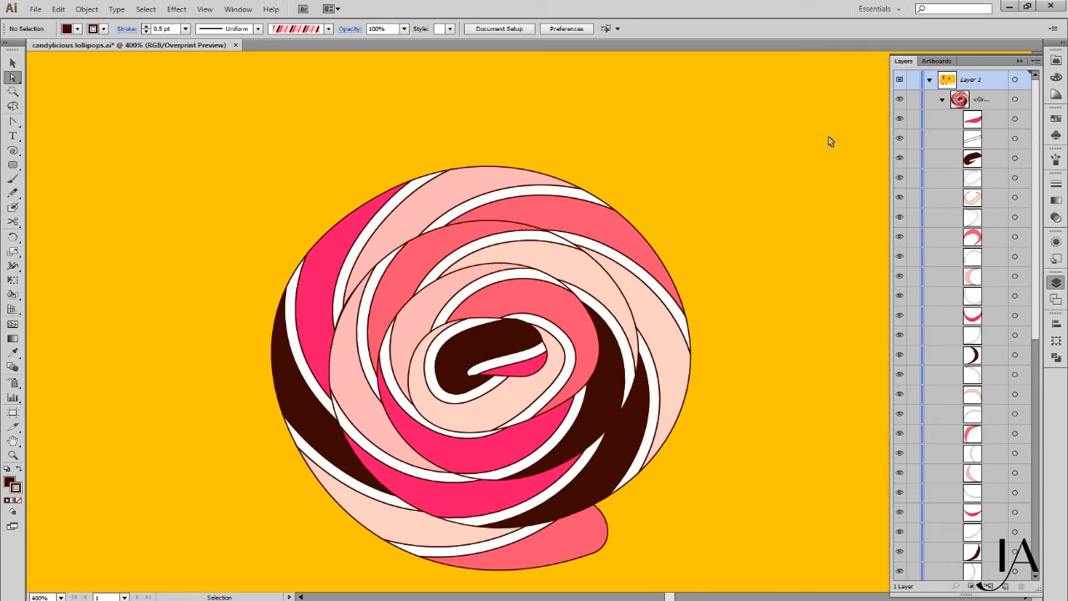
key("ctrl+minus")
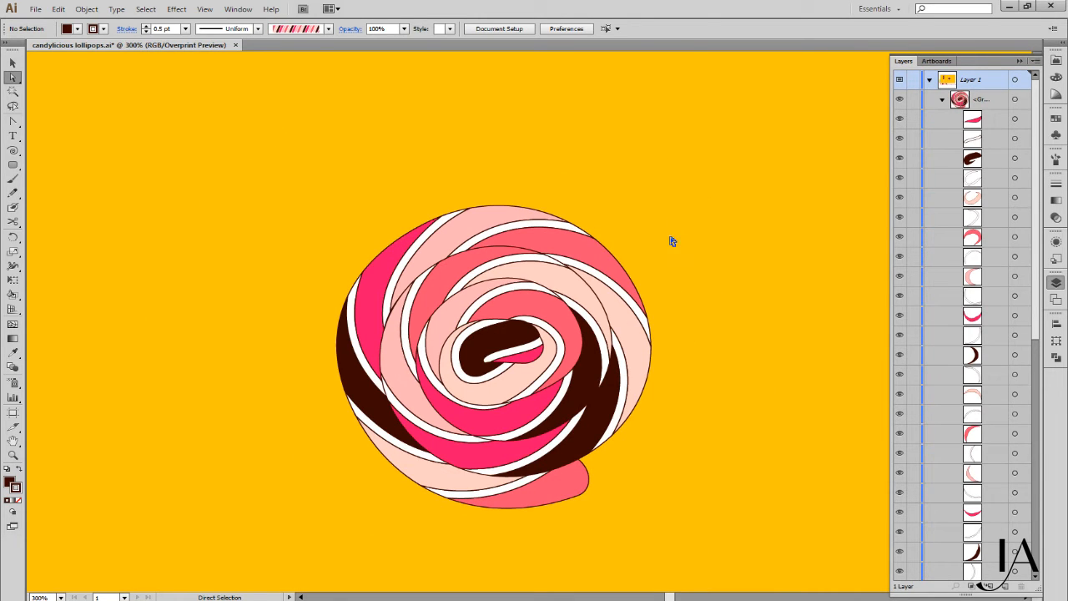
key("v")
key("space")
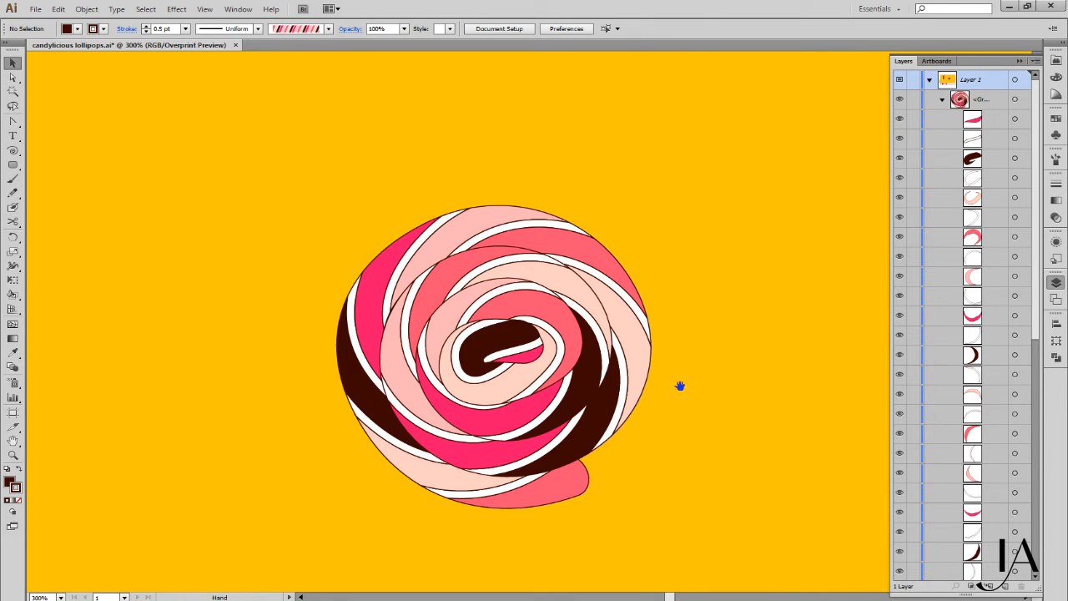
left_click_drag(583, 434, 581, 248)
key("ctrl+minus")
key("ctrl+minus")
key("ctrl+minus")
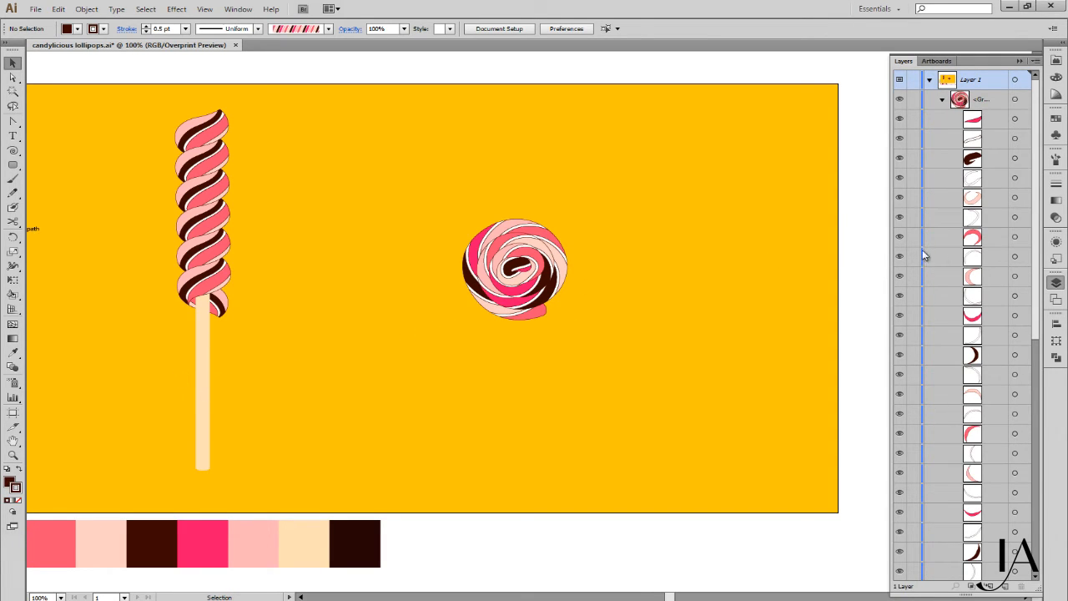
Duplicate the twisted lollipop's stick, move the copy out of its group to directly beneath the swirl's layer entry, and position it under the swirl
left_click(943, 100)
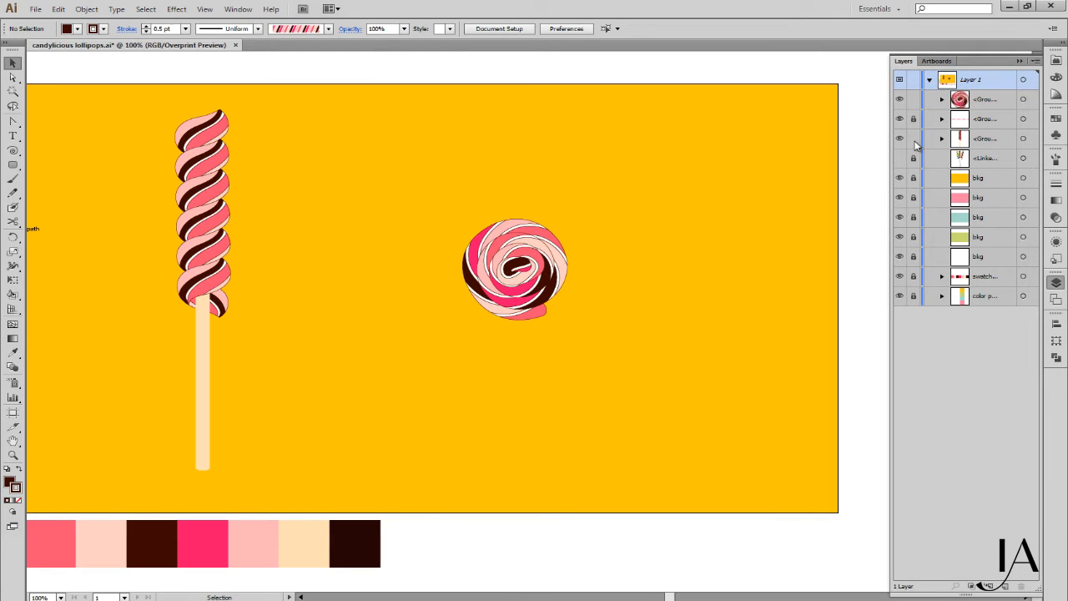
left_click(942, 139)
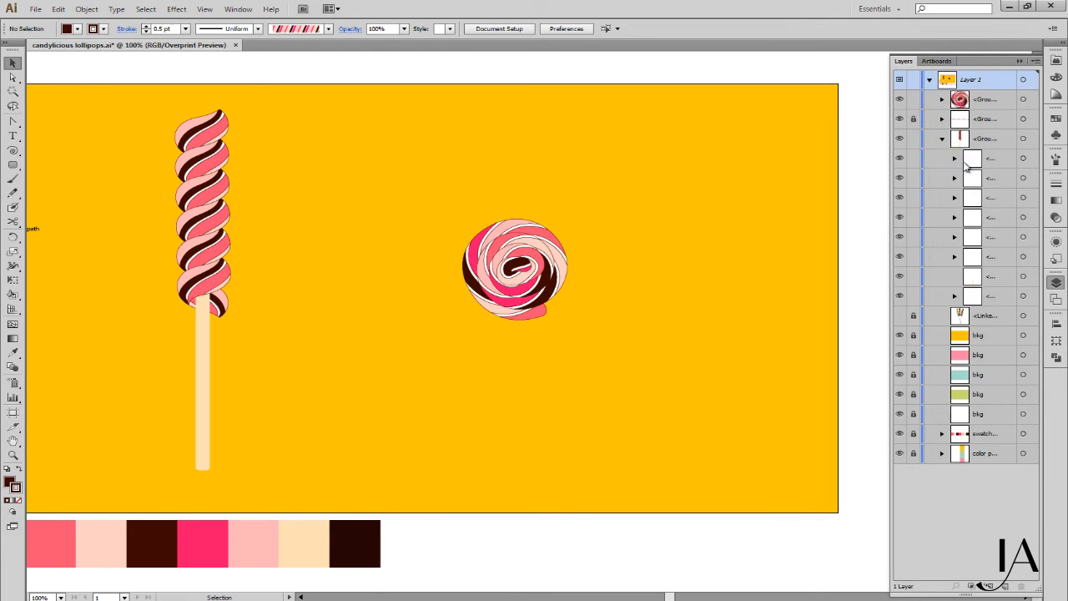
left_click(1022, 278)
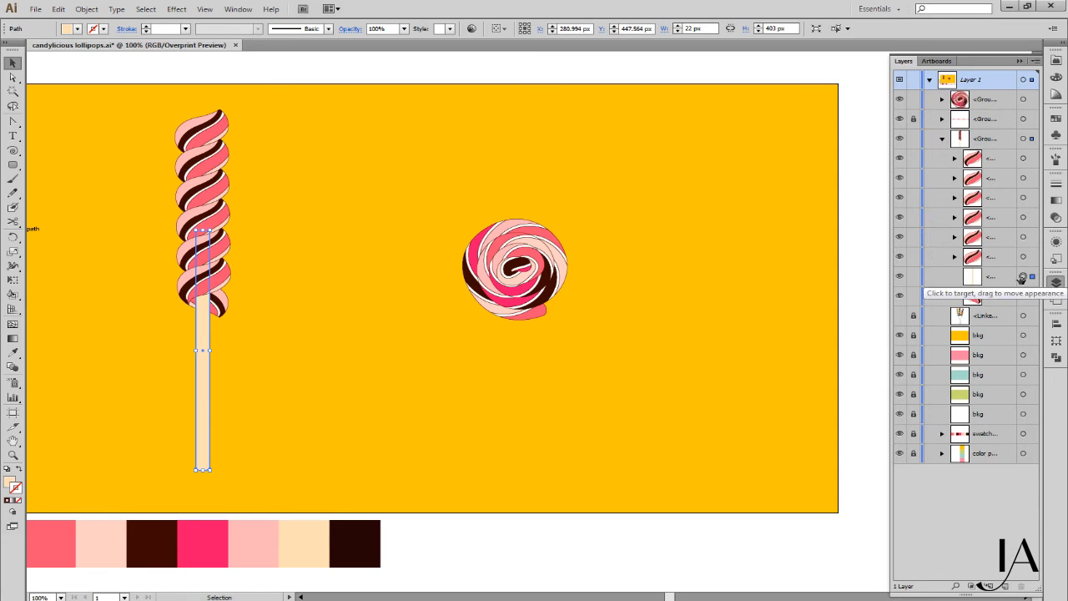
key("ctrl+f")
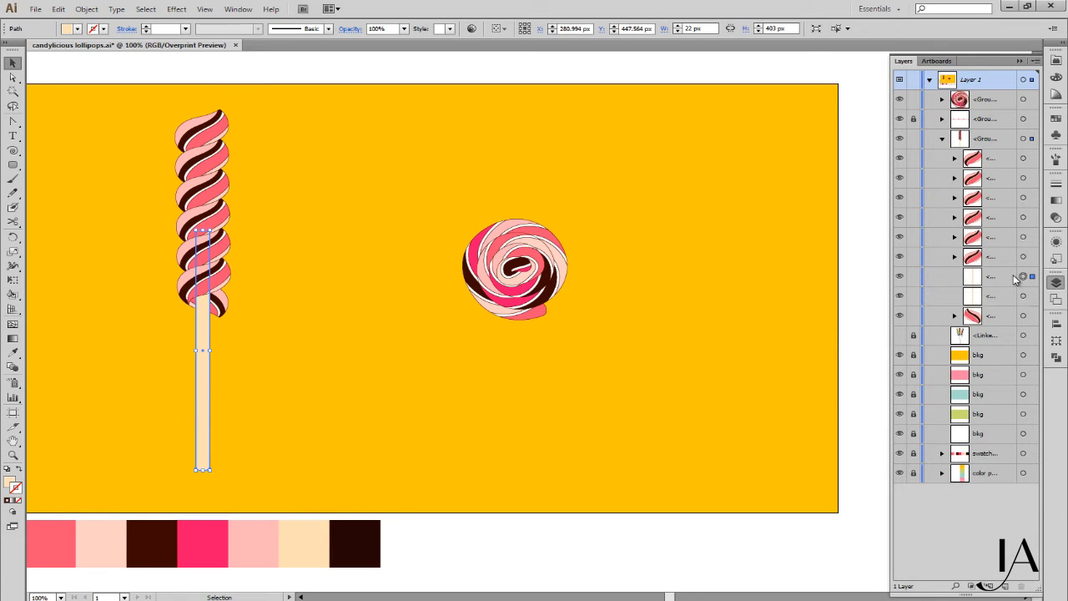
left_click_drag(1007, 285, 1002, 116)
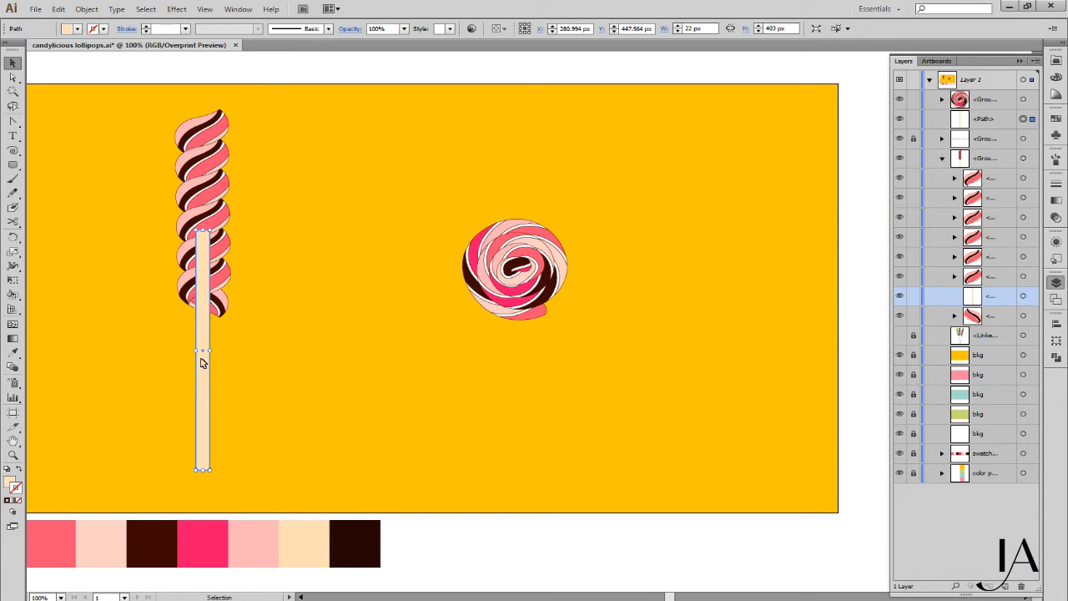
left_click_drag(199, 360, 516, 364)
Align the swirl and its stick to each other on their horizontal centers
left_click_drag(577, 334, 452, 218)
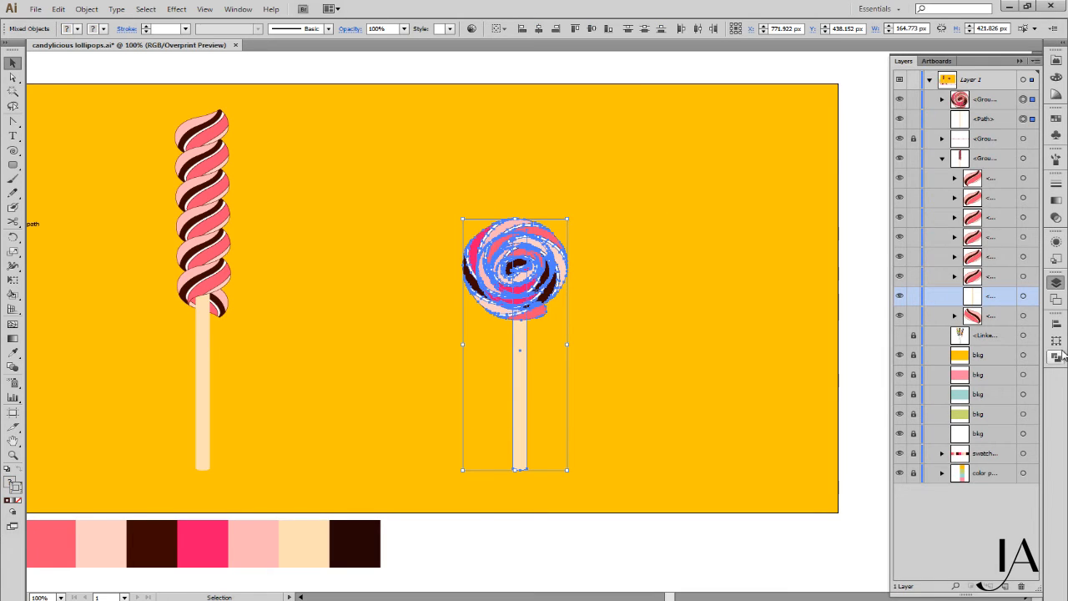
left_click(1058, 326)
left_click(1034, 408)
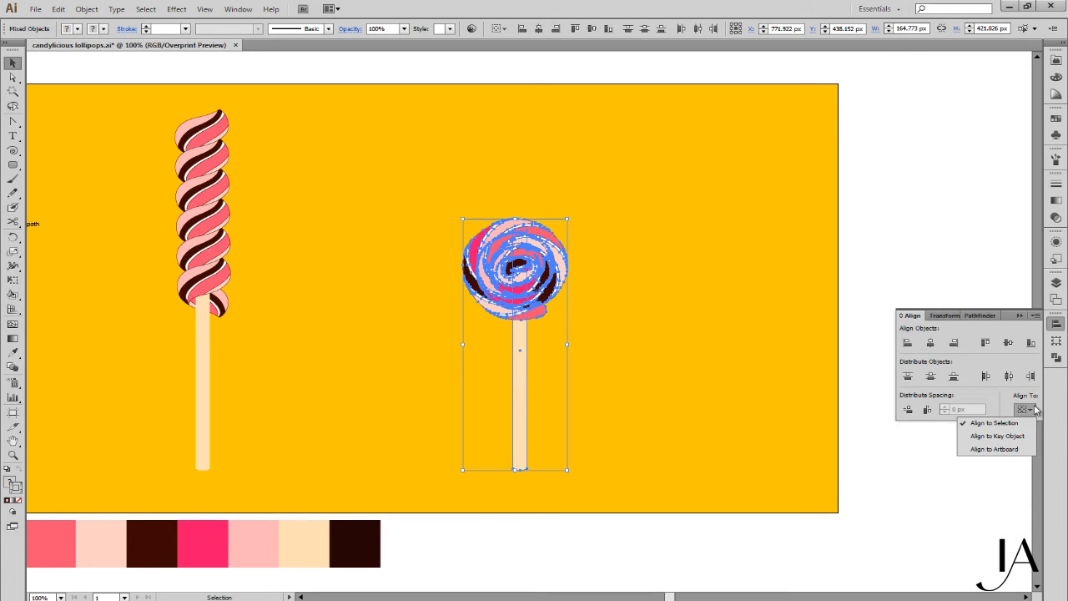
left_click(931, 343)
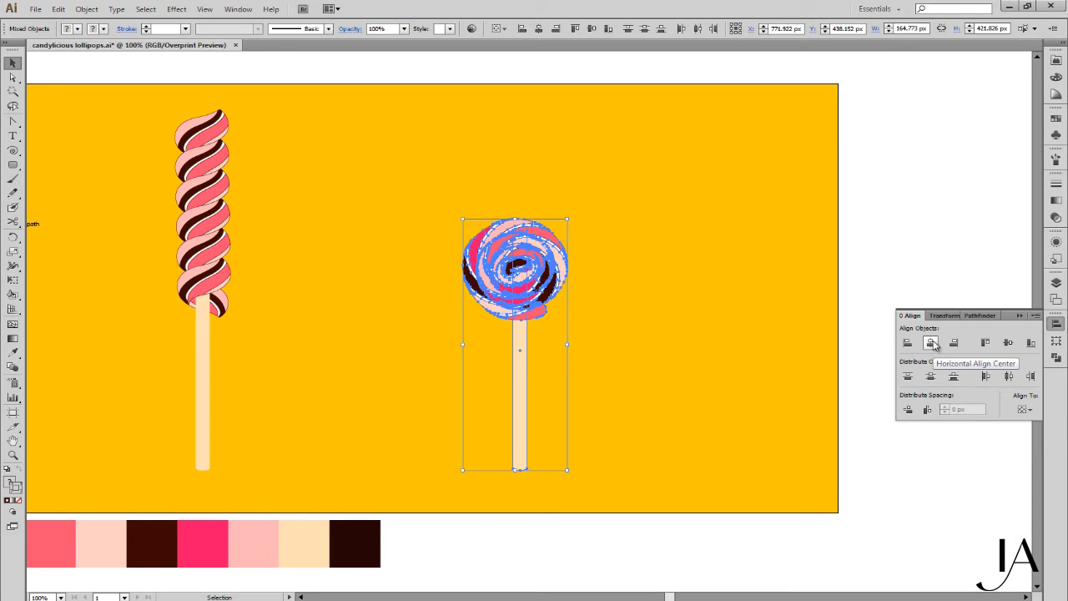
left_click(933, 344)
left_click(648, 354)
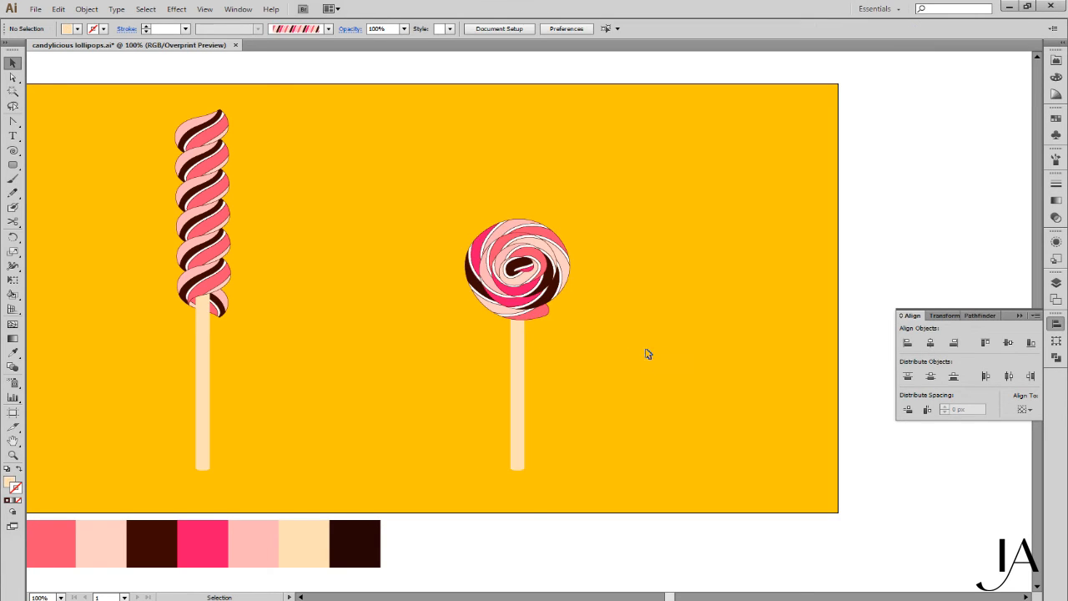
Raise the swirl 40 px along the stick and enlarge it proportionally from its center to about 235 px wide
left_click(564, 300)
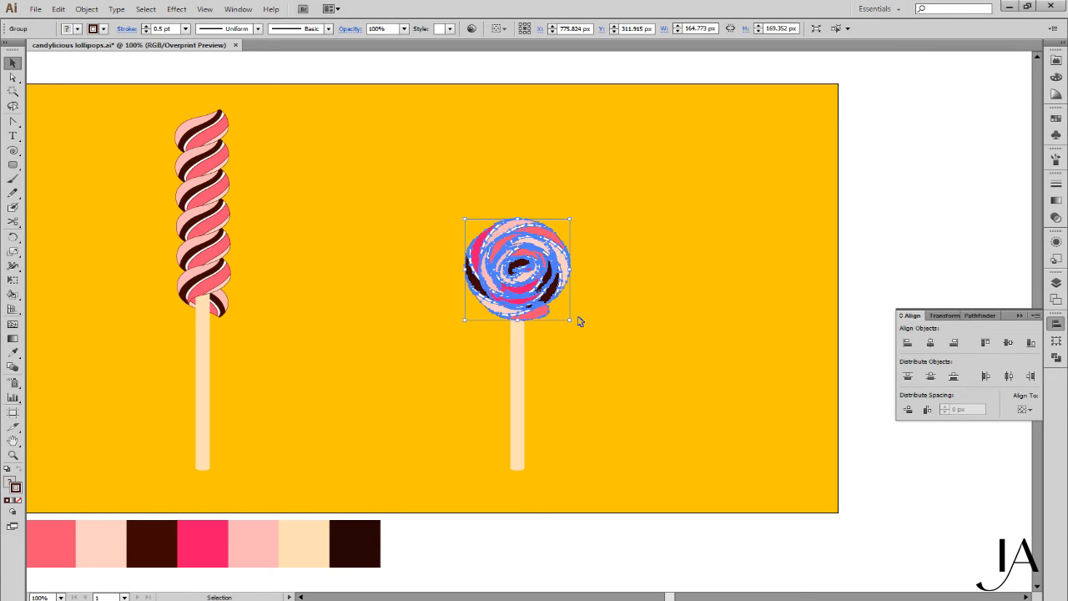
key("shift+Up")
key("shift+Up")
key("shift+Up")
key("shift+Up")
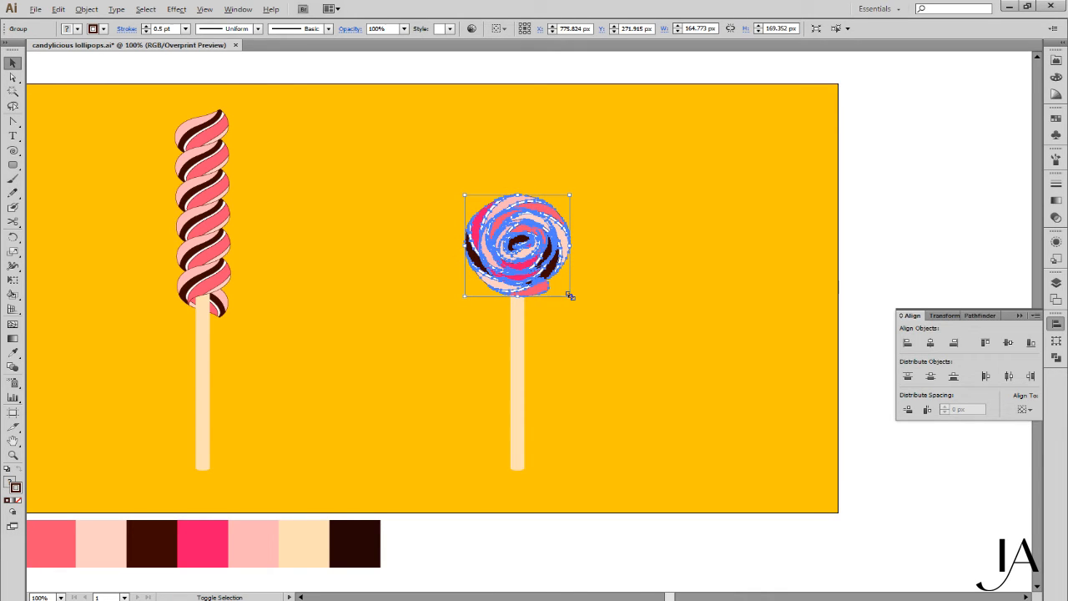
left_click_drag(569, 295, 667, 317)
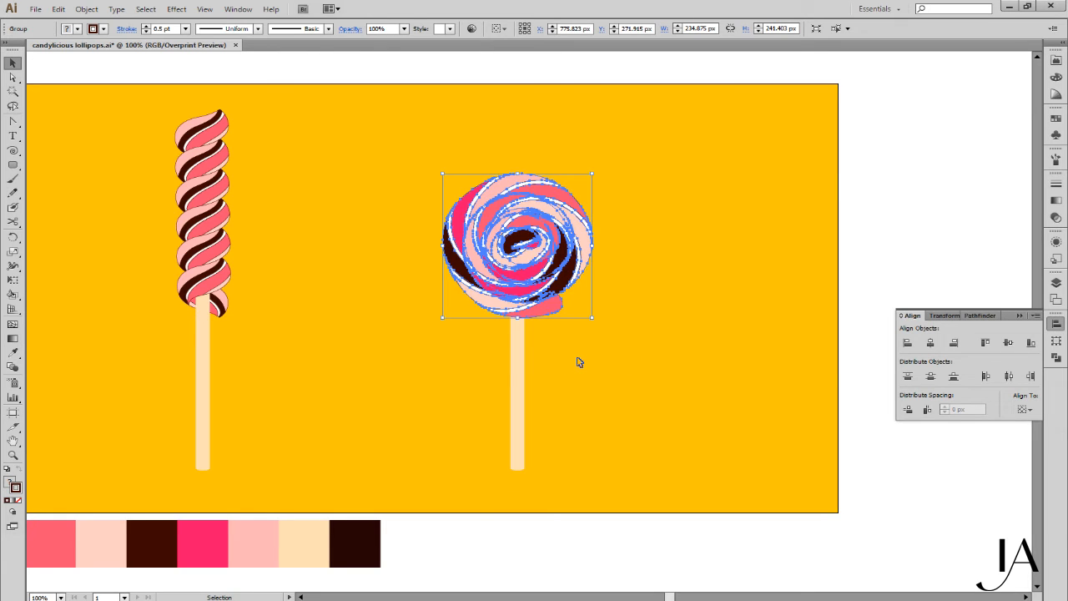
Raise the swirl another 40 px and enlarge it proportionally from its center to about 255 px wide
key("shift+Up")
key("shift+Up")
key("shift+Up")
key("shift+Up")
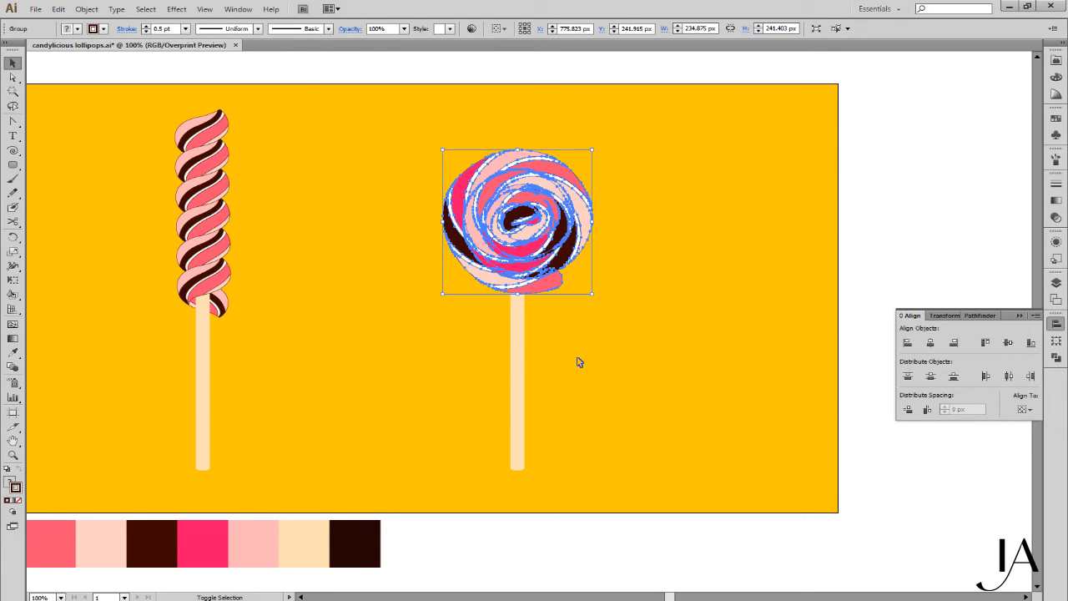
left_click(580, 362)
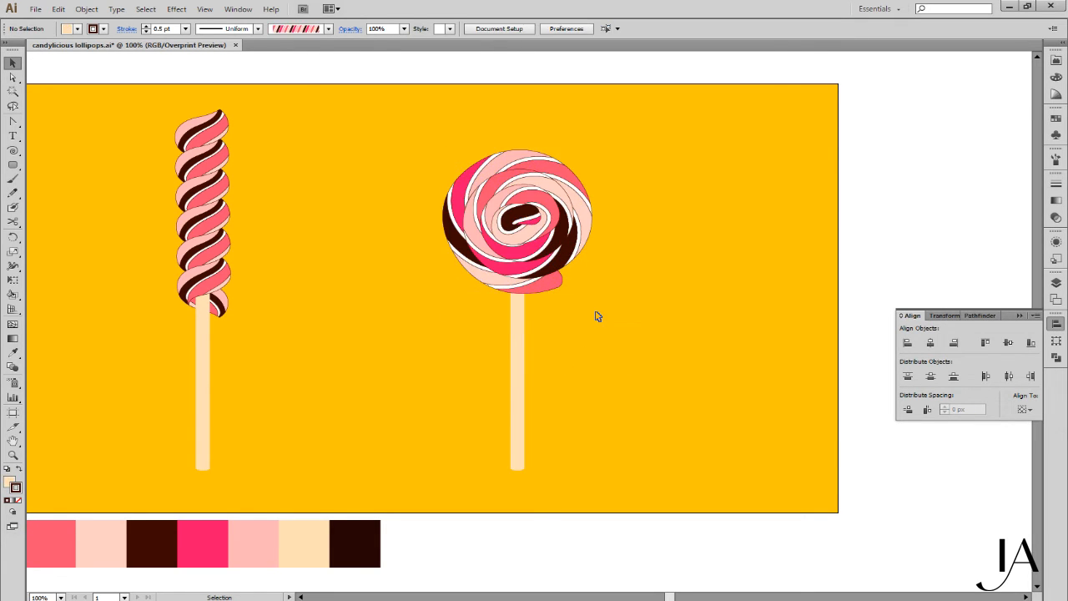
left_click(556, 287)
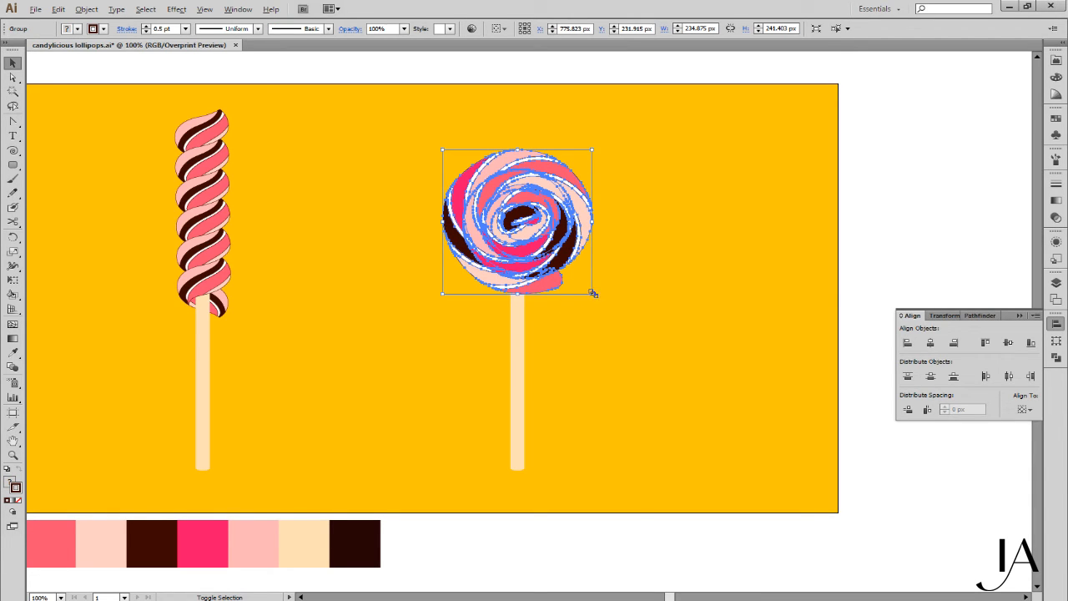
left_click_drag(592, 292, 619, 304)
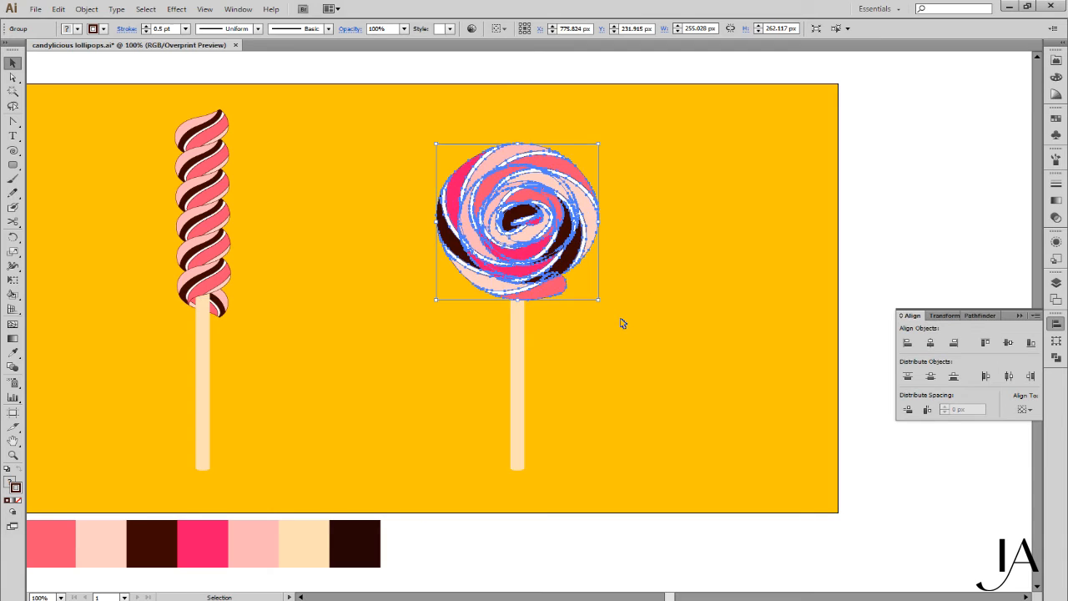
left_click(615, 324)
Move the swirl straight up to the stick's upper end, with its center at about Y 169 px
left_click_drag(538, 297, 539, 253)
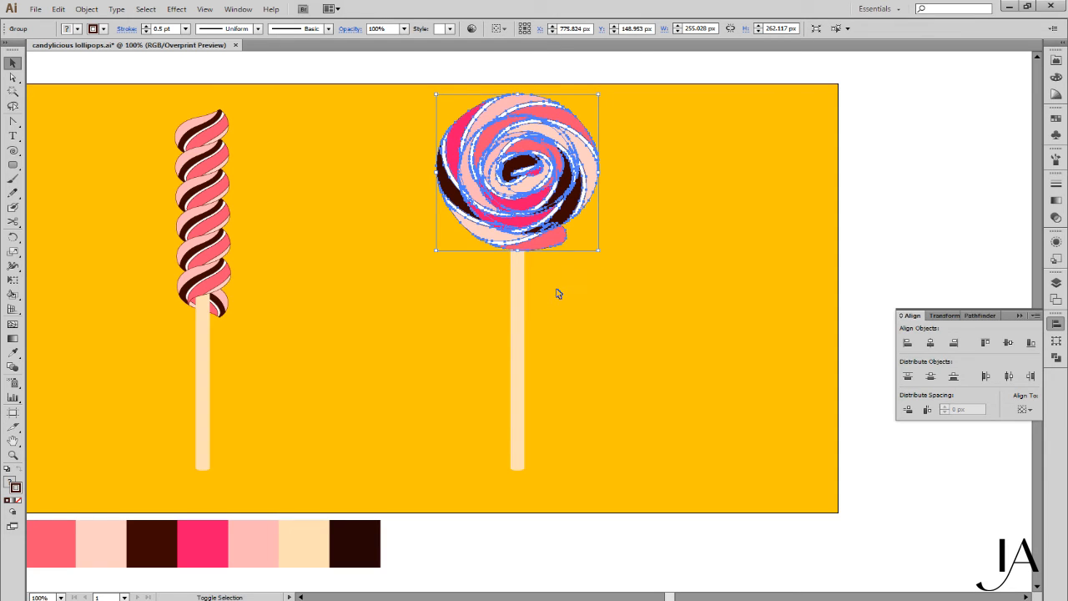
key("shift+Down")
key("shift+Down")
left_click(559, 294)
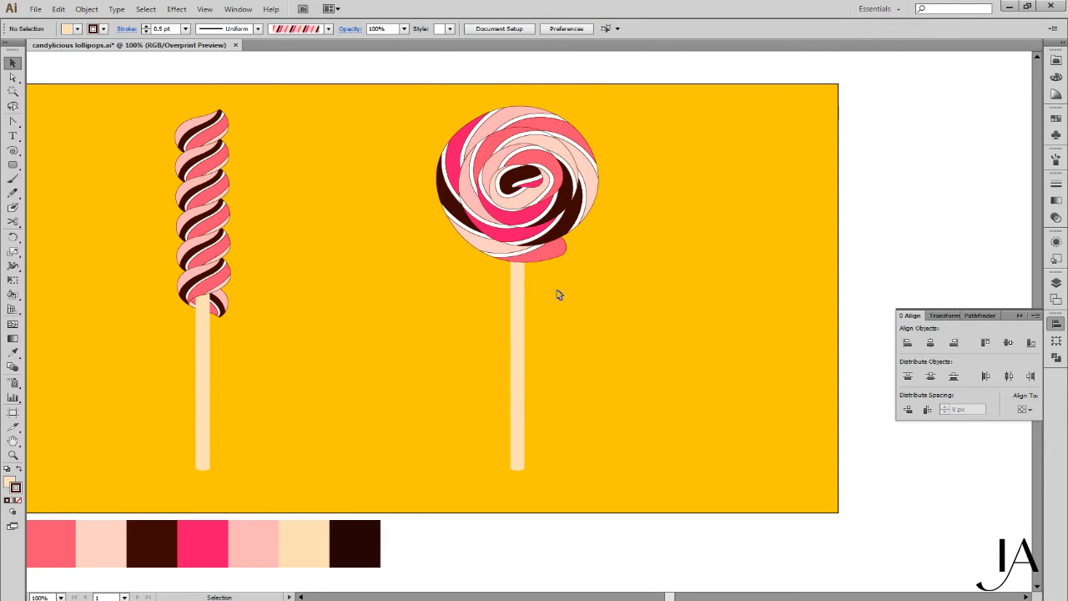
Enlarge the swirl proportionally from its center to about 266 px wide and save the document
left_click(576, 222)
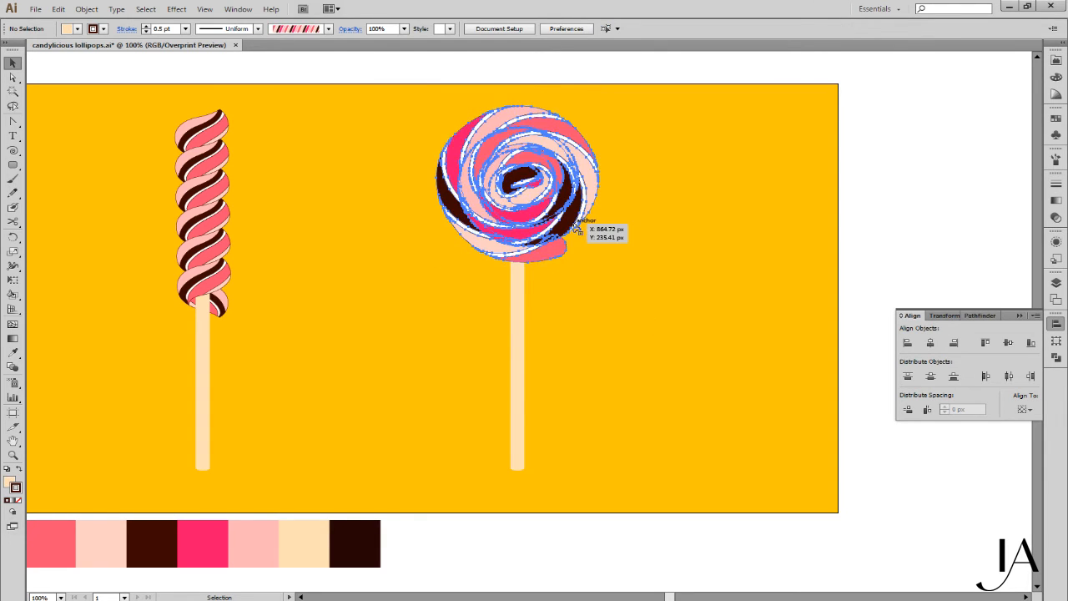
left_click_drag(599, 263, 611, 267)
left_click(620, 285)
key("a")
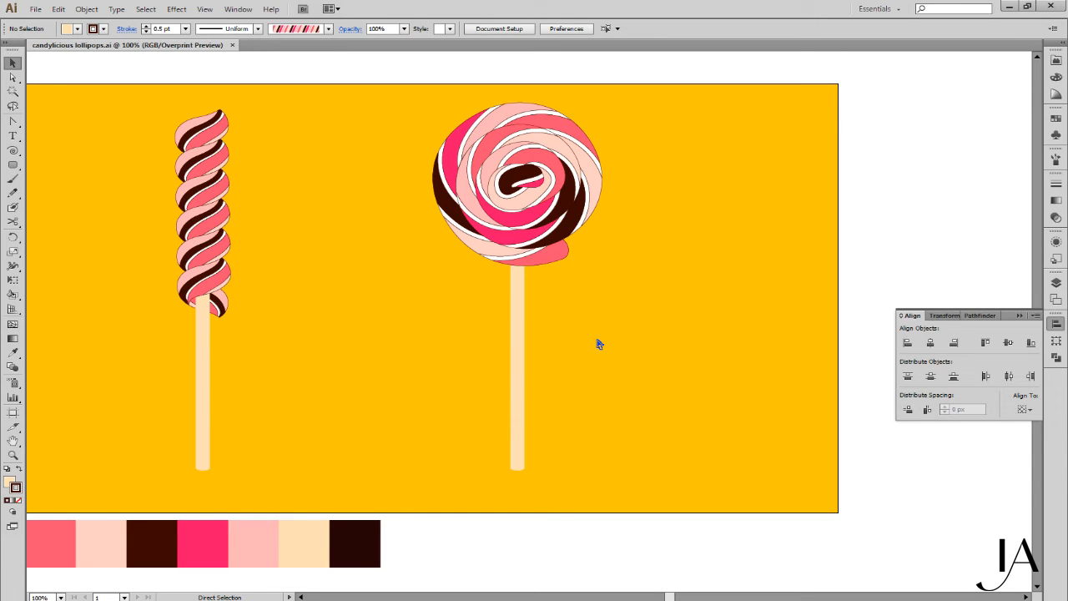
Move the middle anchor point of the swirl lollipop's stick end down 1 px to make its lower edge rounder
key("ctrl+0")
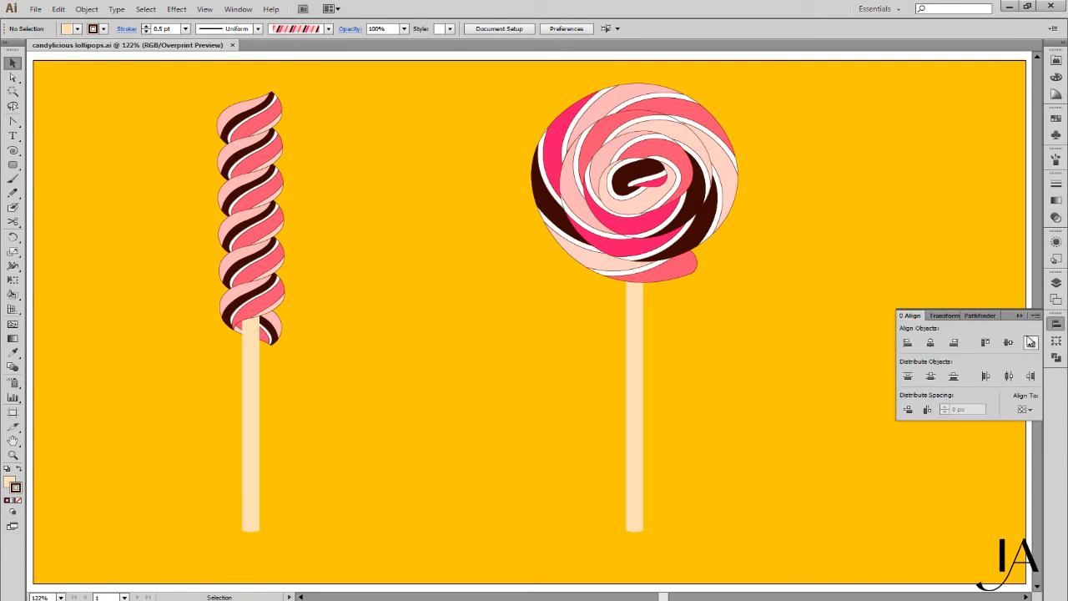
left_click(1020, 317)
key("space")
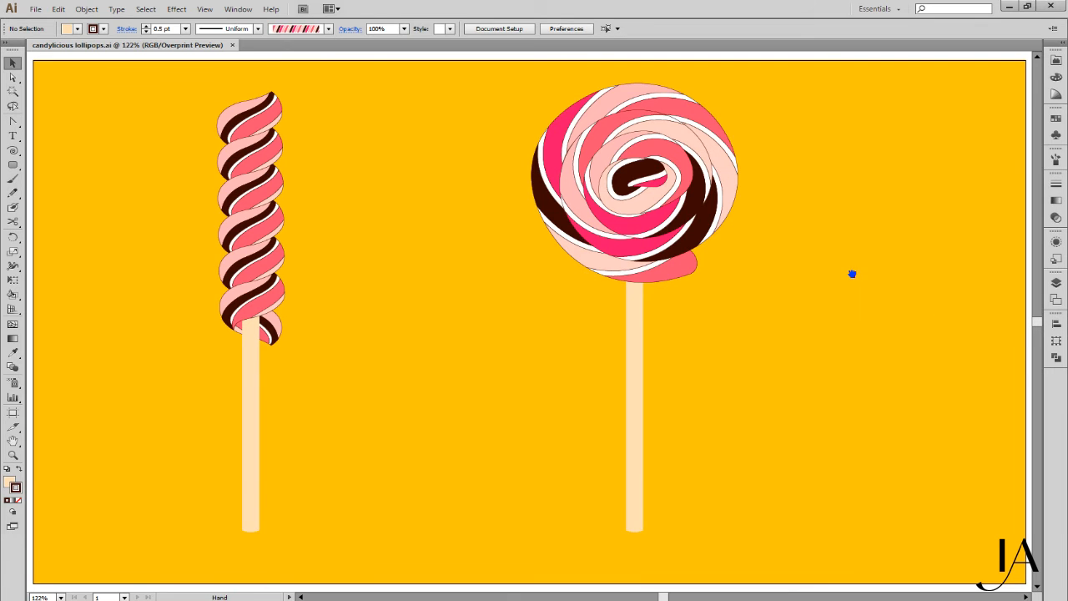
mouse_move(853, 273)
left_mouse_down()
mouse_move(832, 296)
mouse_move(855, 277)
left_mouse_up()
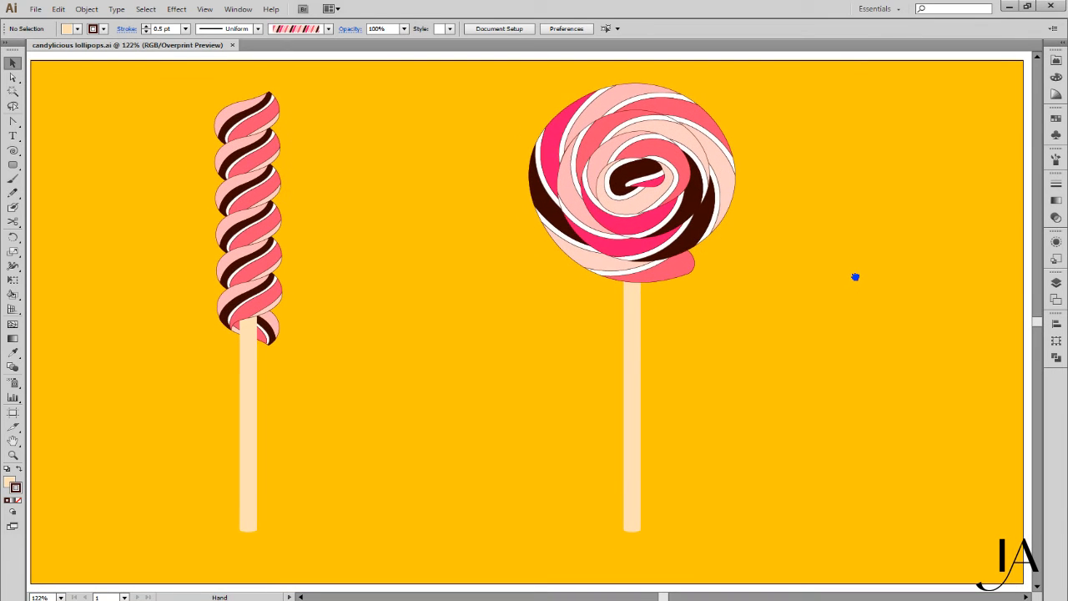
key("ctrl+space")
left_click_drag(615, 520, 648, 541)
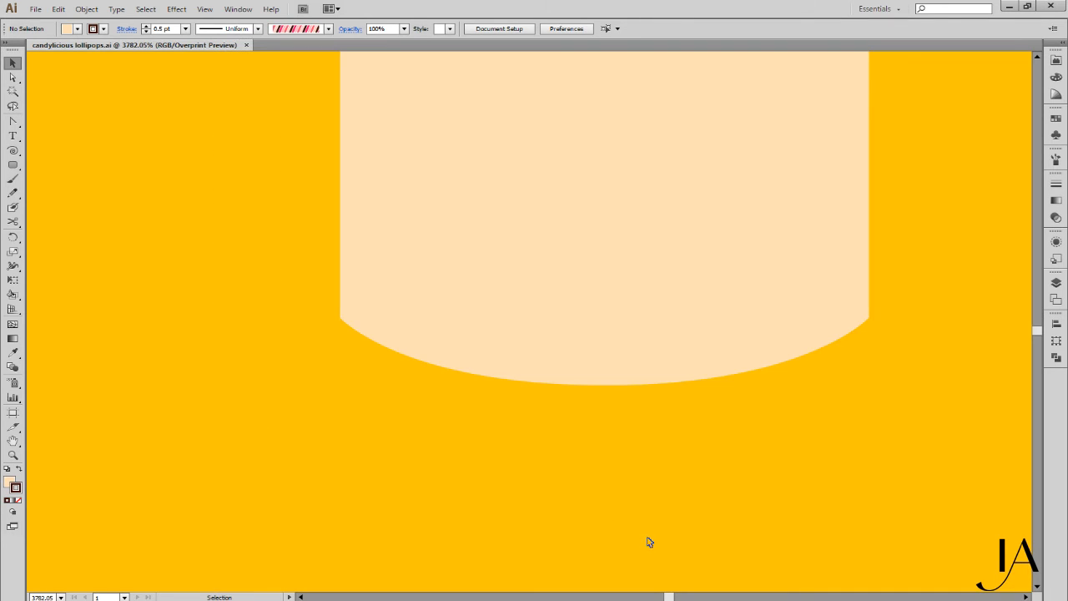
key("a")
left_click(620, 385)
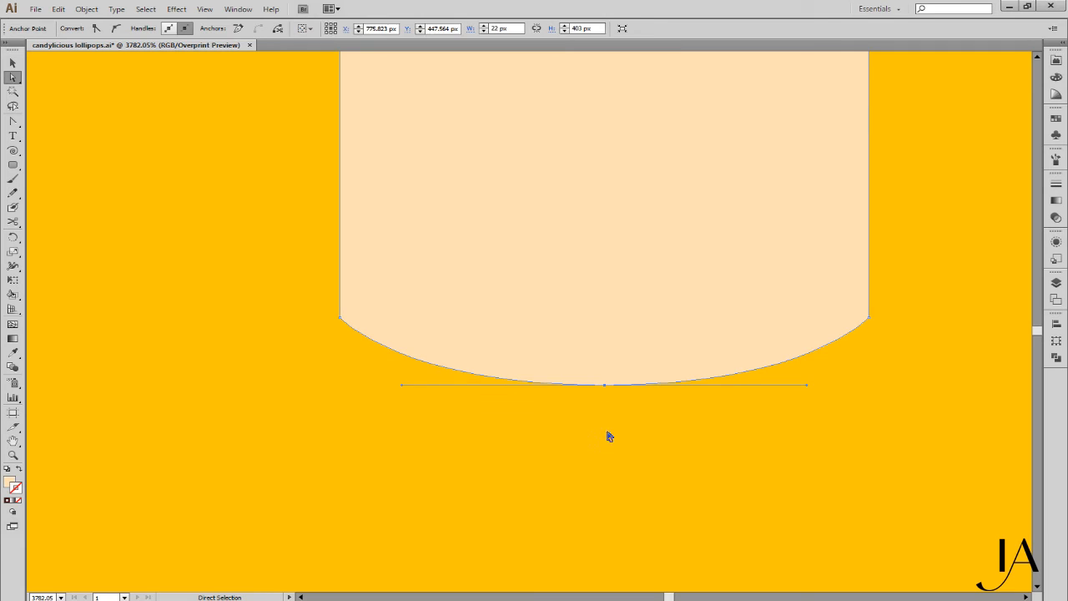
key("Down")
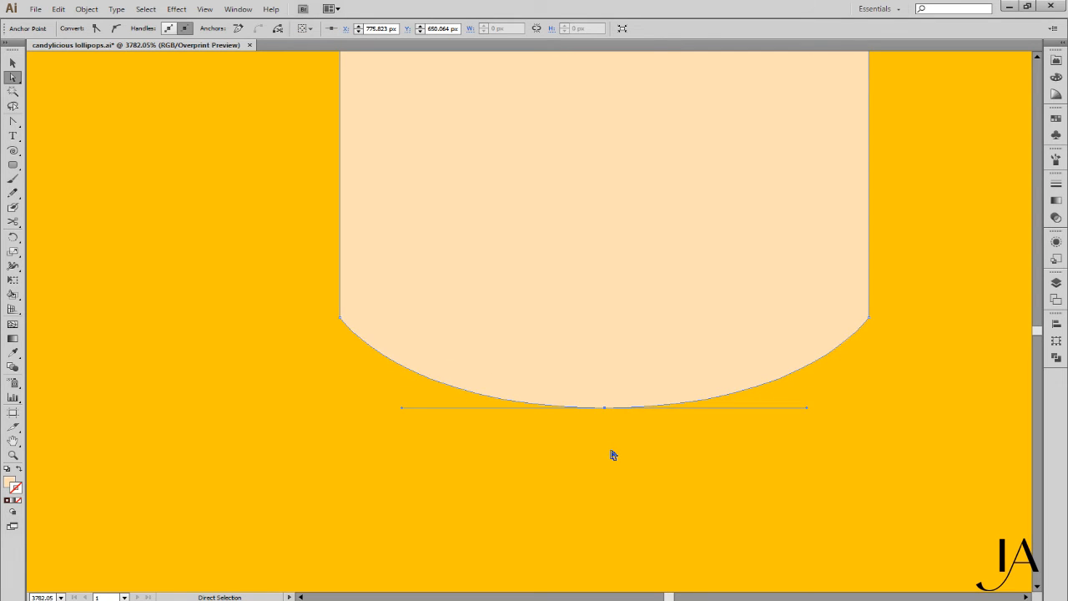
left_click(611, 455)
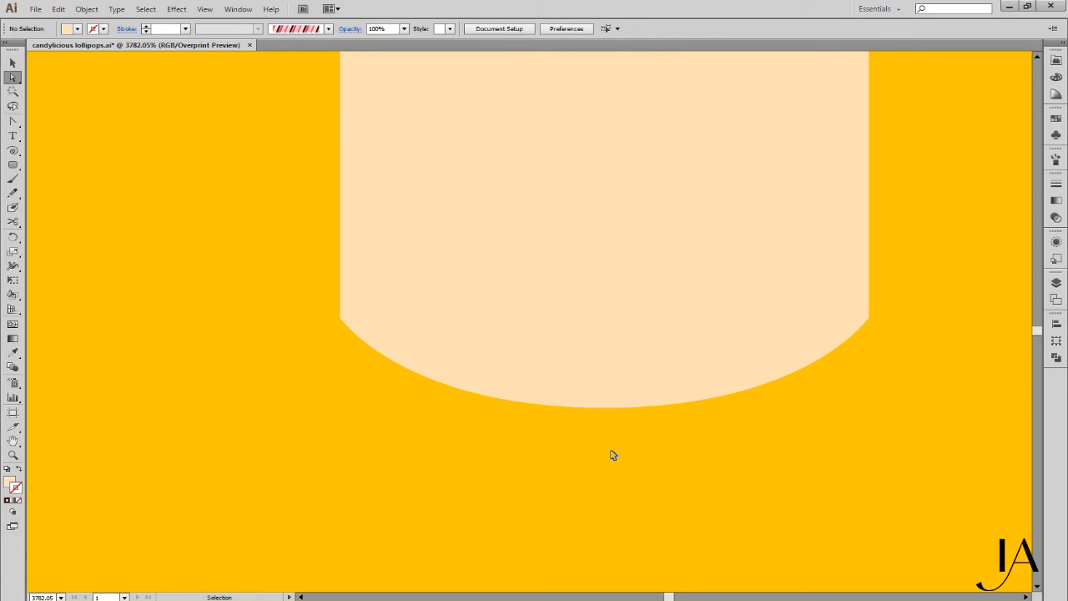
Squash the swirl vertically about its center to a height of about 264 px and save the document
key("ctrl+minus")
key("ctrl+minus")
key("ctrl+minus")
key("ctrl+minus")
key("ctrl+minus")
key("ctrl+minus")
key("ctrl+minus")
key("ctrl+minus")
key("ctrl+minus")
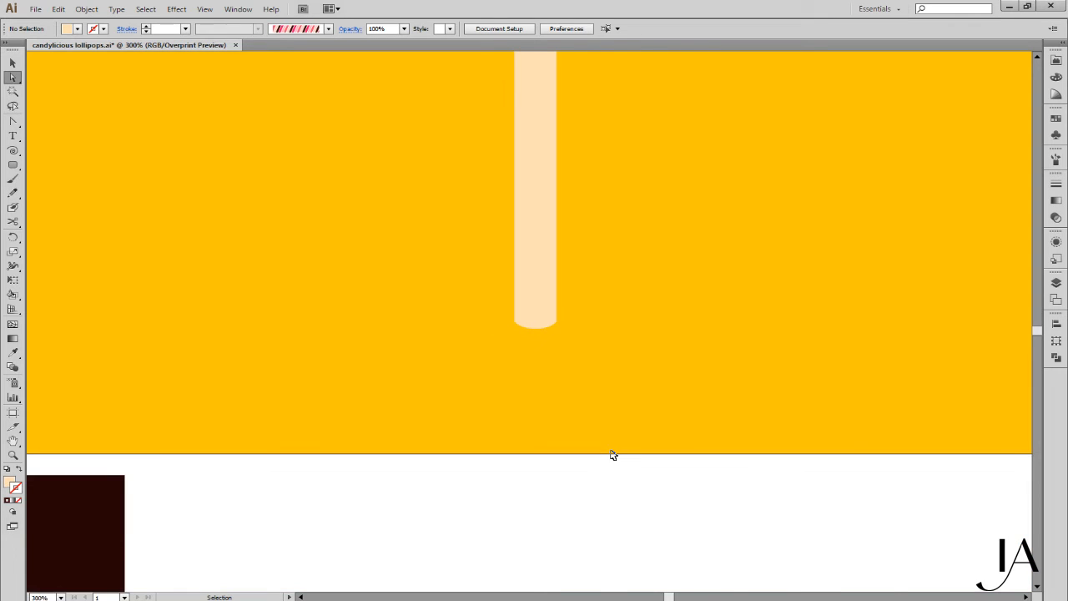
key("ctrl+minus")
key("space")
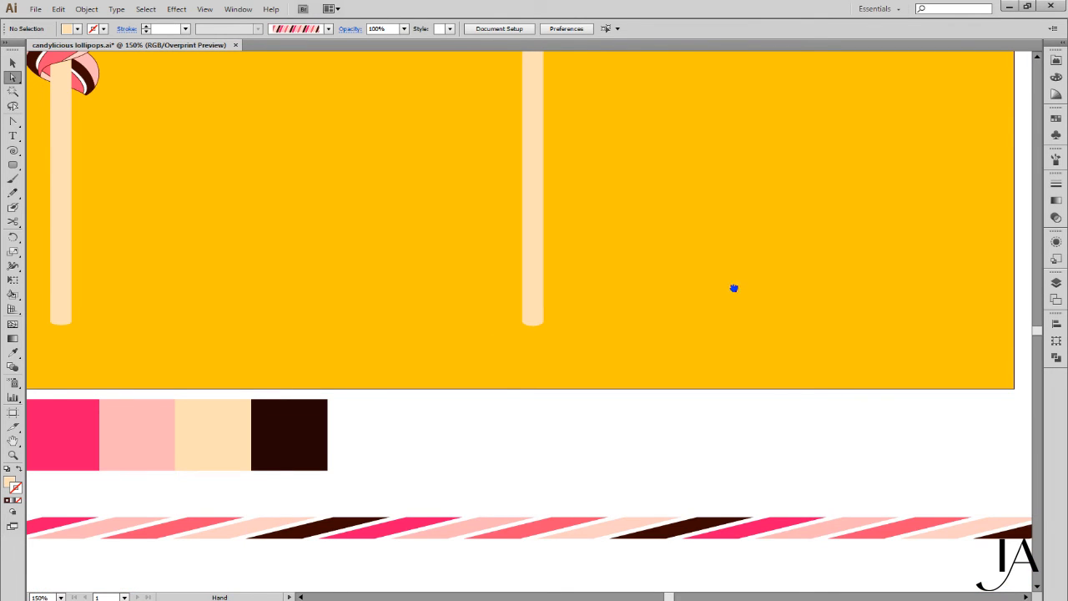
left_click_drag(730, 176, 738, 427)
left_click_drag(745, 320, 737, 384)
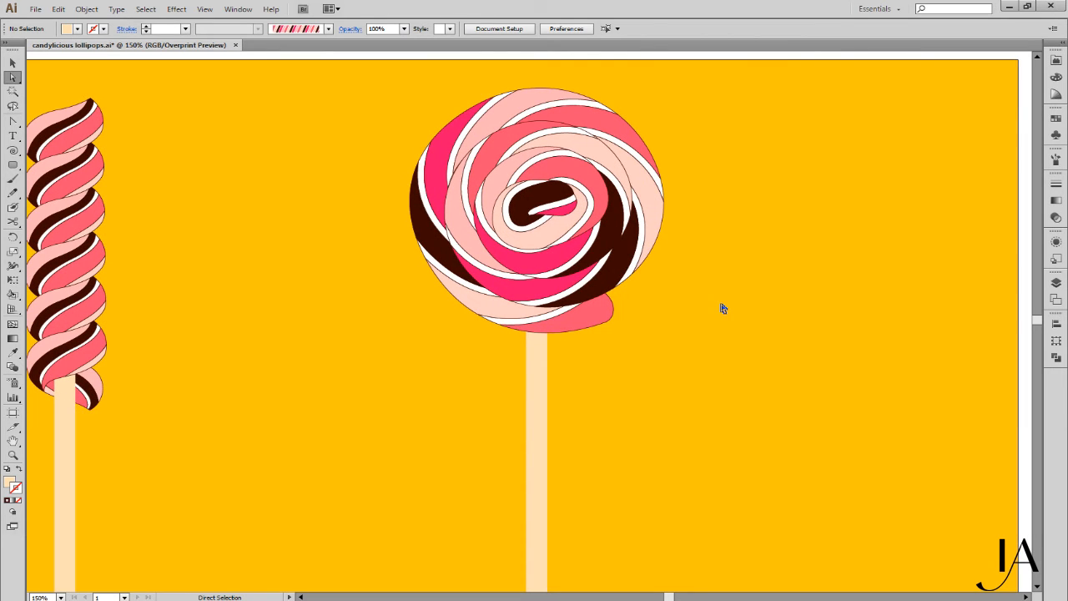
key("v")
left_click(649, 240)
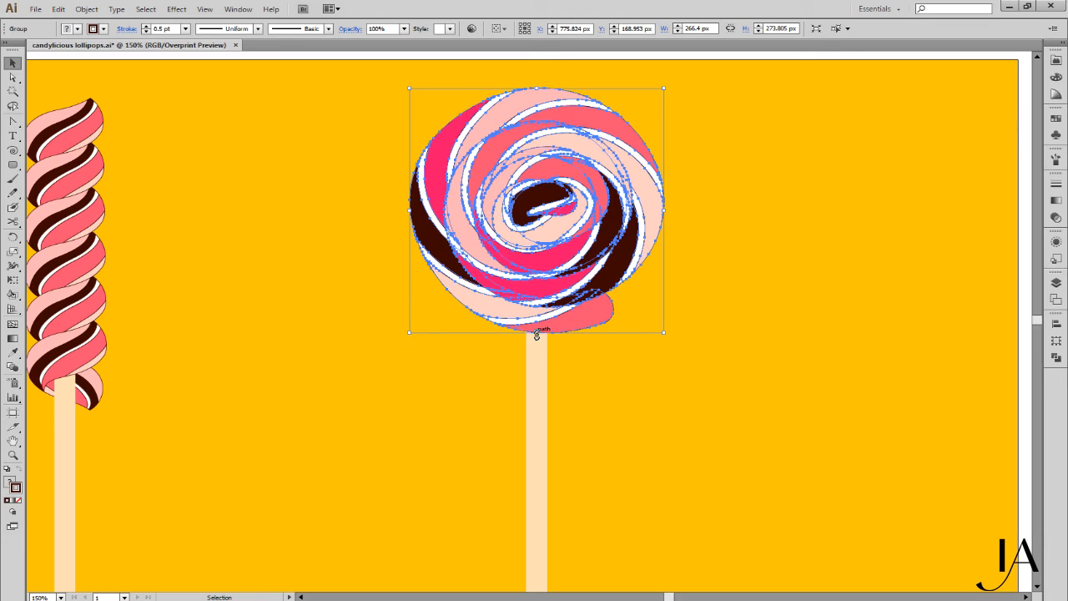
left_click_drag(537, 335, 537, 329)
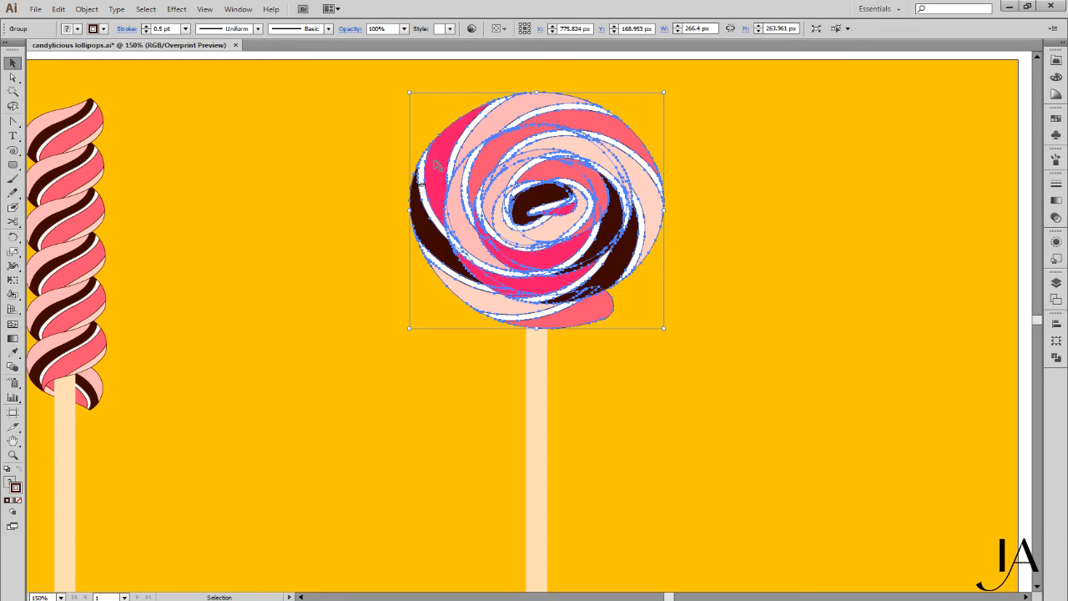
left_click(697, 158)
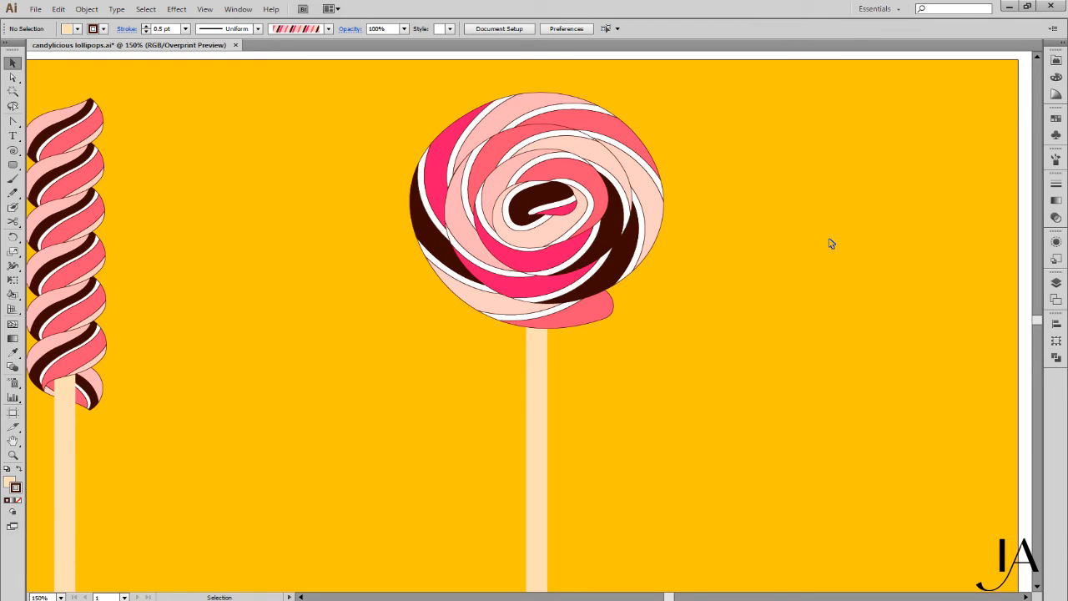
key("a")
key("space")
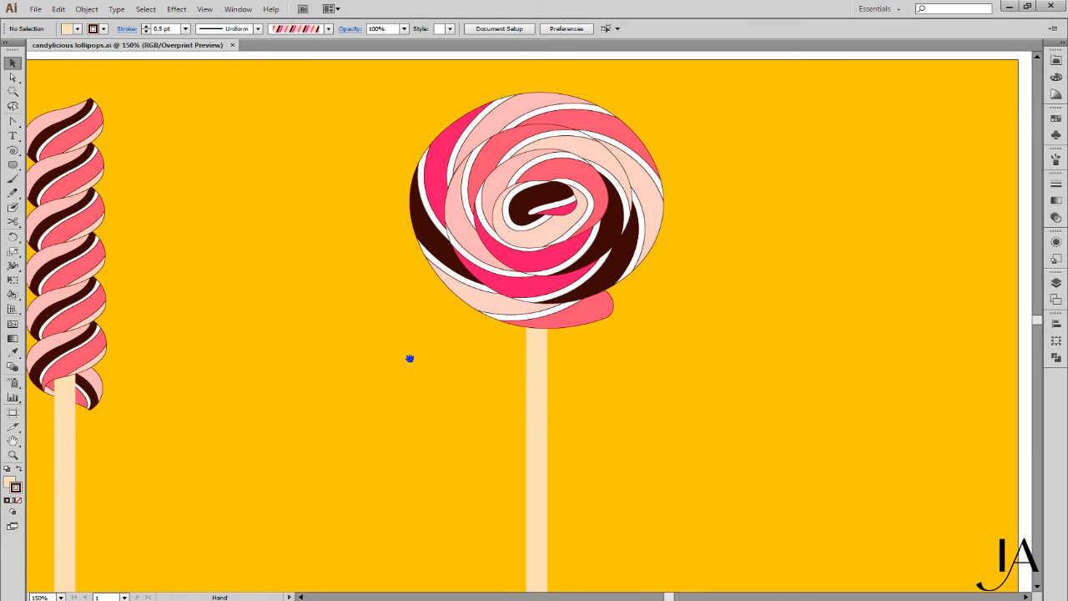
left_click_drag(410, 358, 482, 285)
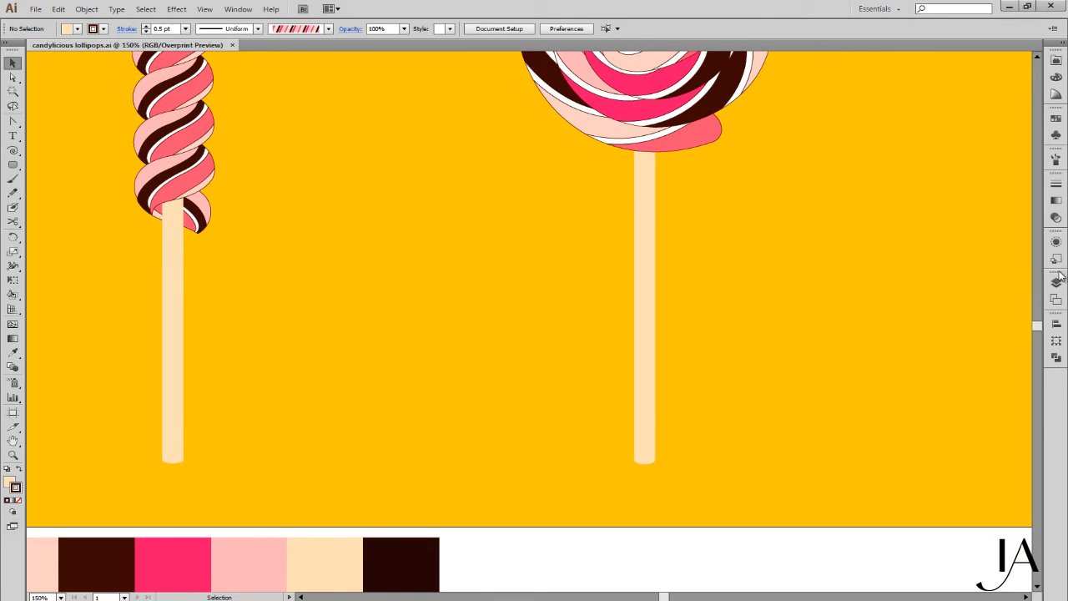
Move the middle anchor point of the twisted lollipop's stick end down 1 px to round its lower edge, and save the document
left_click(1056, 283)
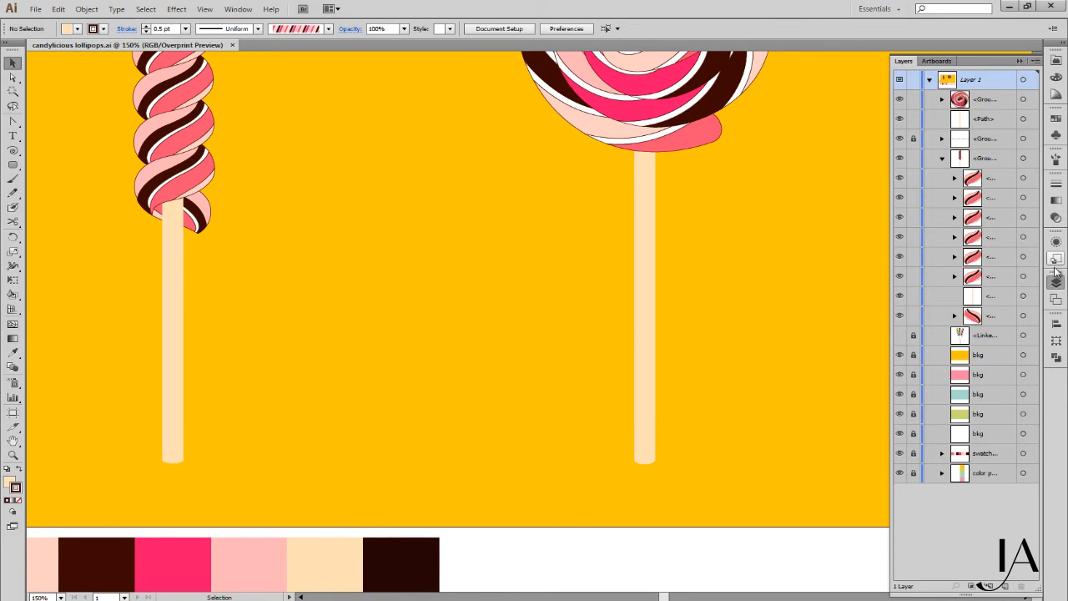
left_click(1024, 297)
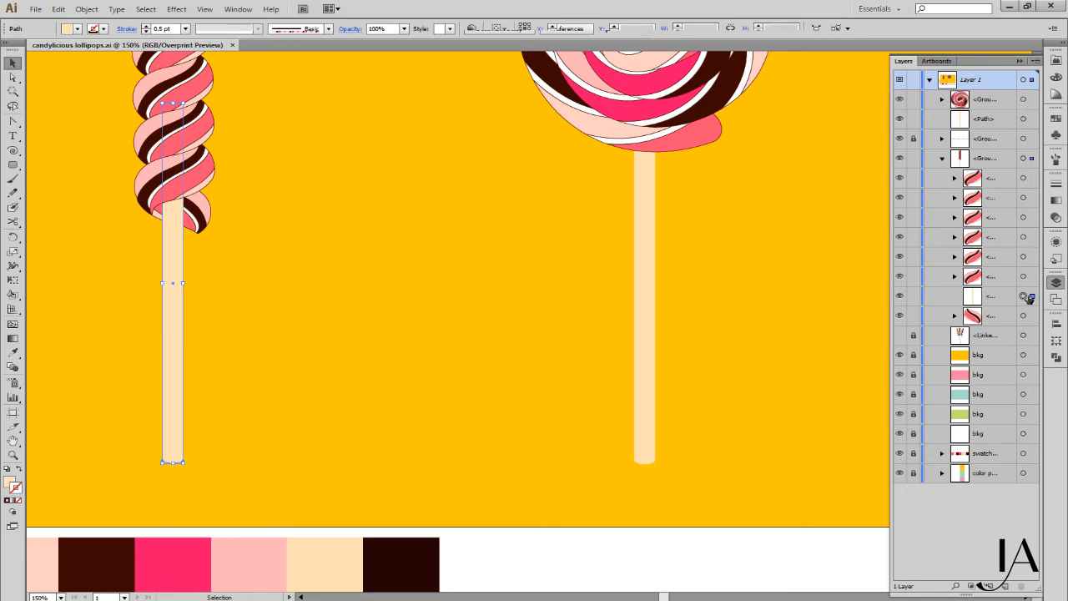
key("a")
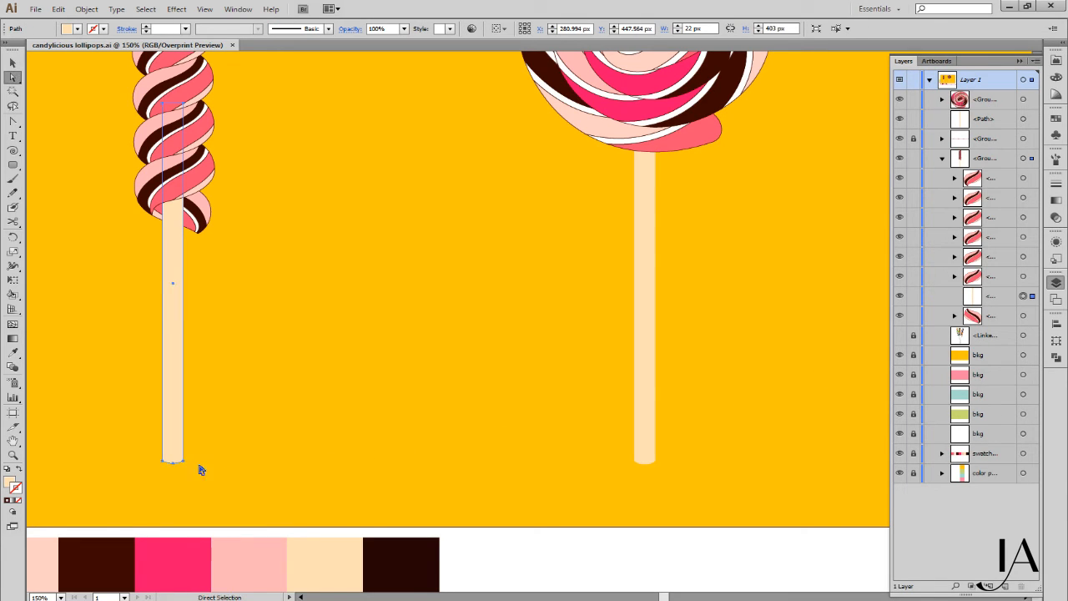
left_click(173, 464)
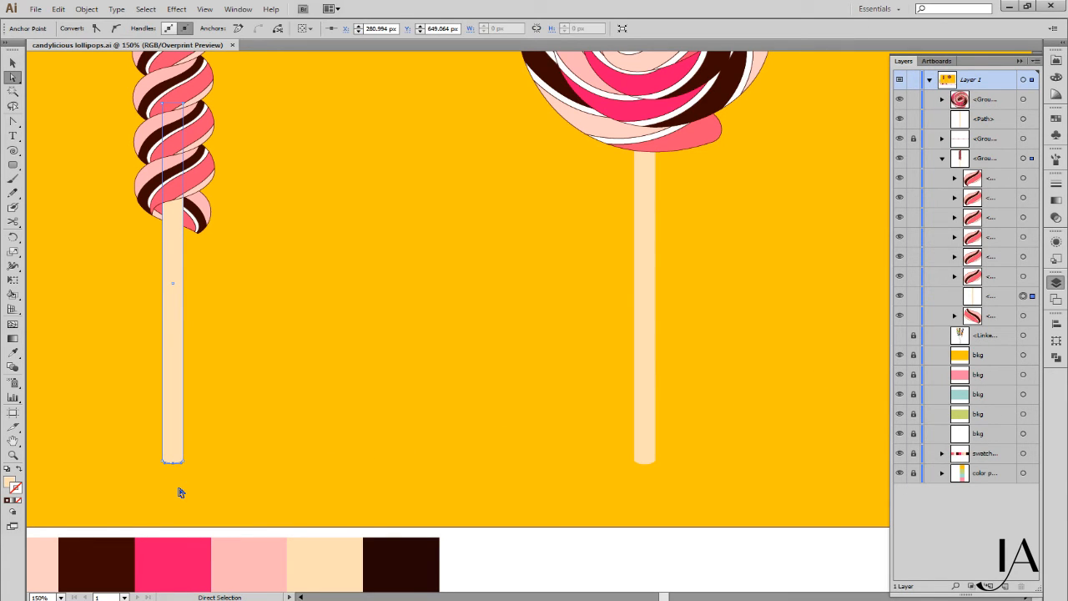
left_click_drag(144, 454, 224, 465)
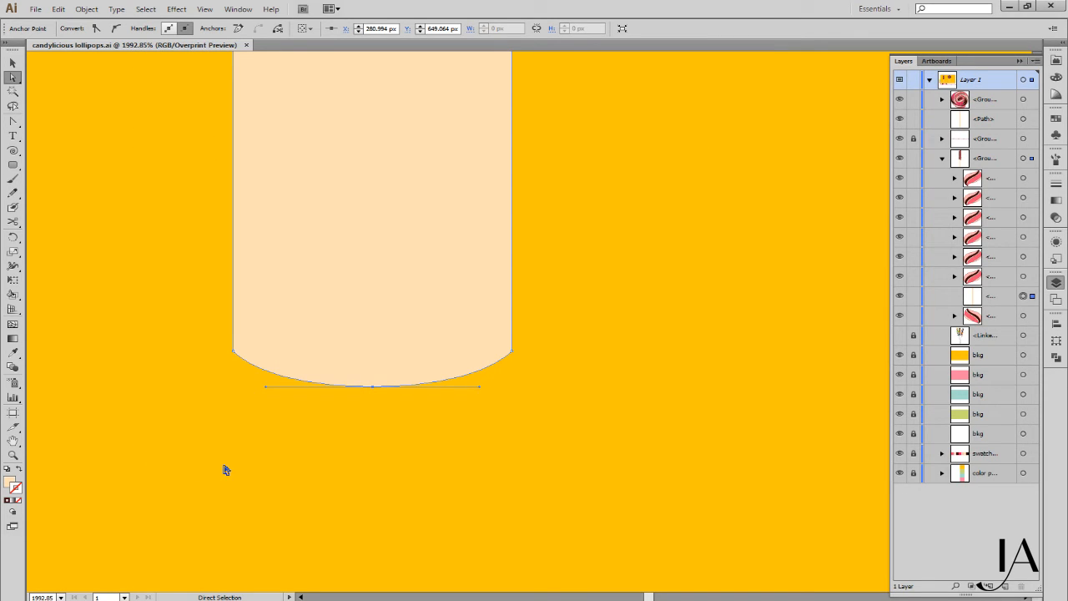
key("Down")
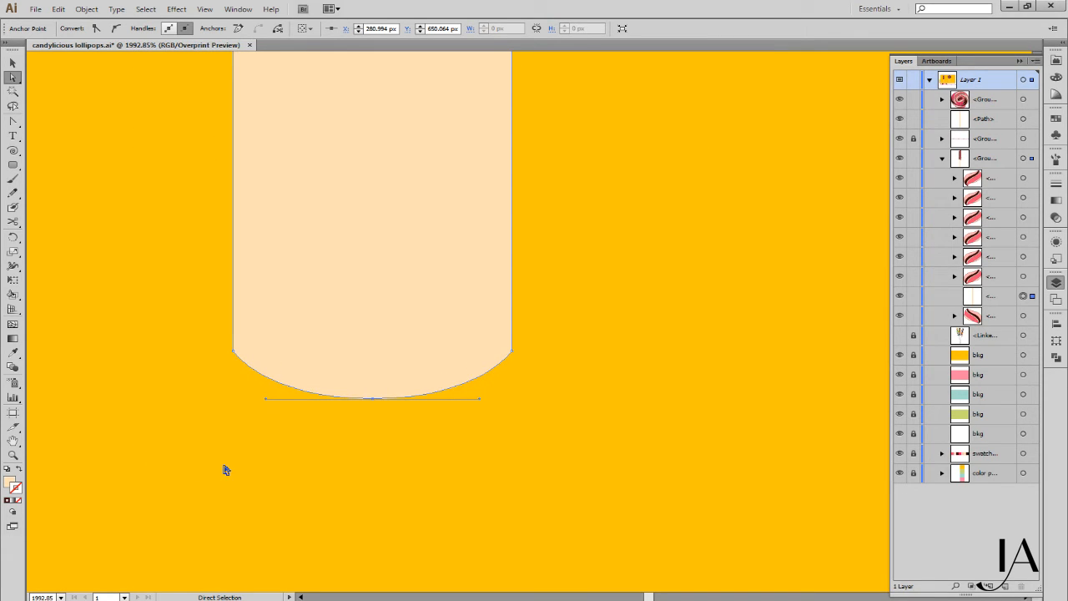
key("ctrl+shift+a")
key("ctrl+s")
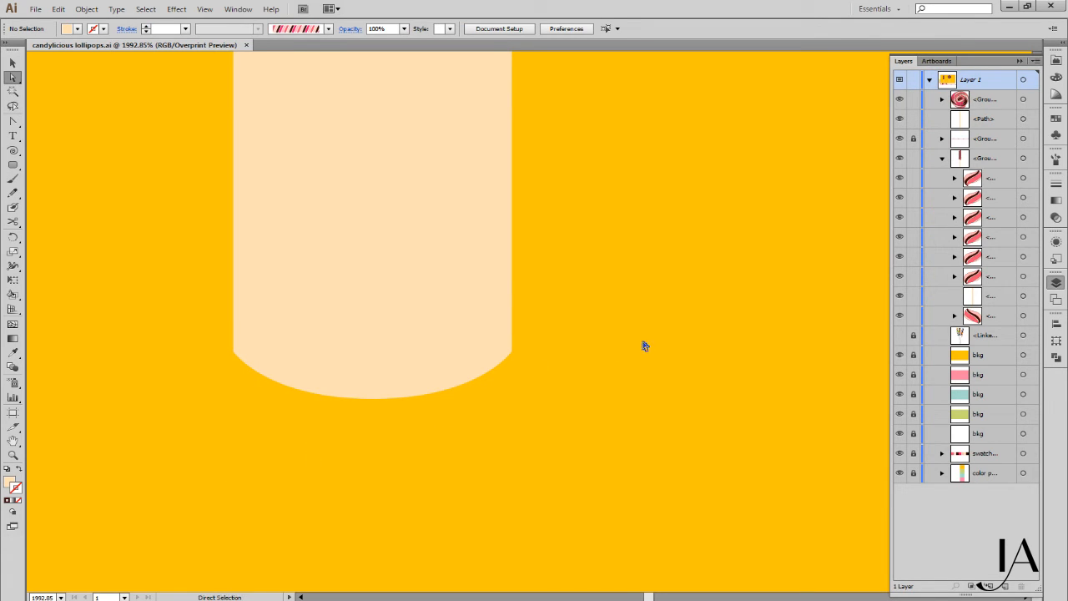
Group the round swirl and its stick into one object
left_click(942, 158)
key("ctrl+minus")
key("ctrl+minus")
key("ctrl+minus")
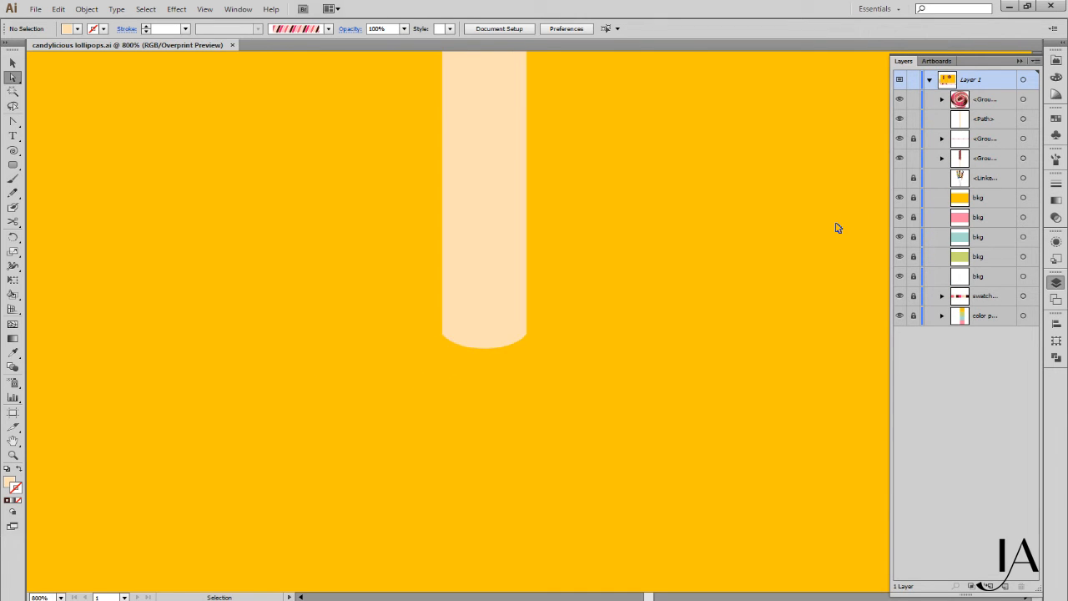
key("ctrl+minus")
key("ctrl+minus")
key("ctrl+minus")
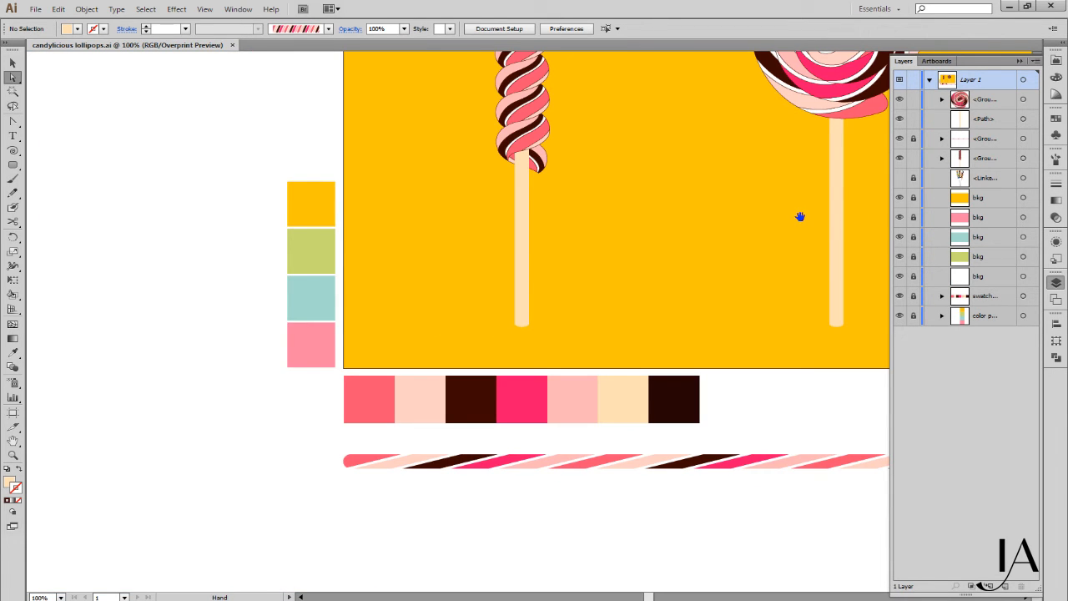
left_click_drag(799, 217, 548, 346)
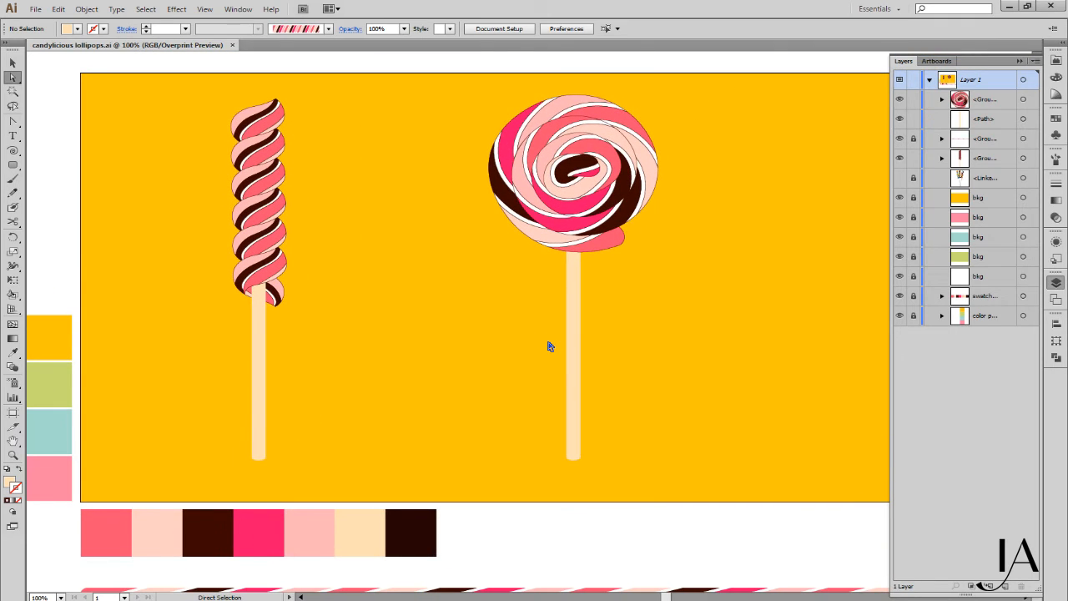
key("v")
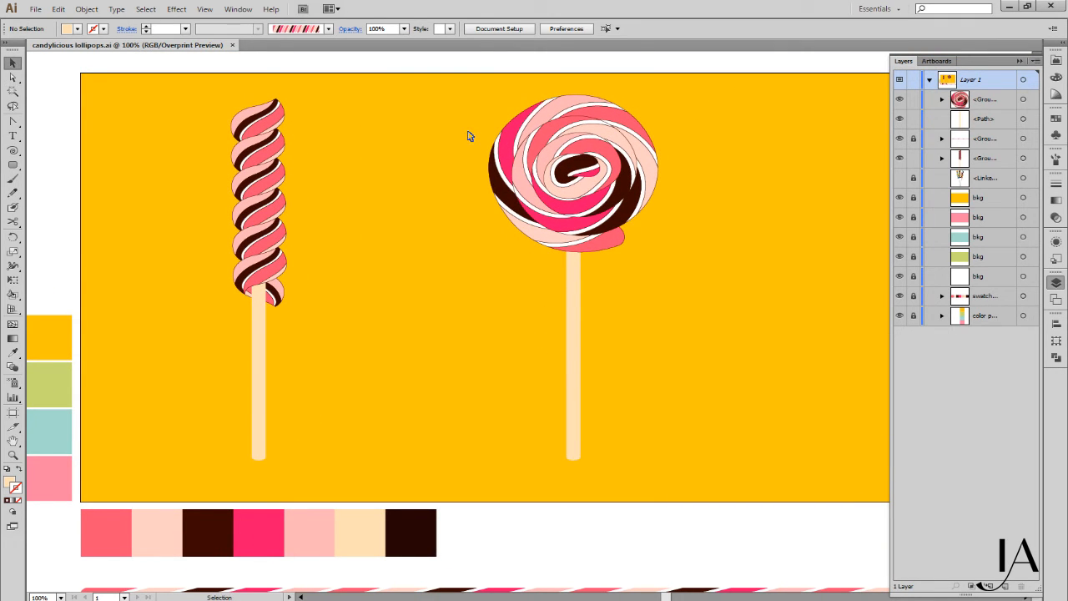
left_click_drag(467, 136, 614, 290)
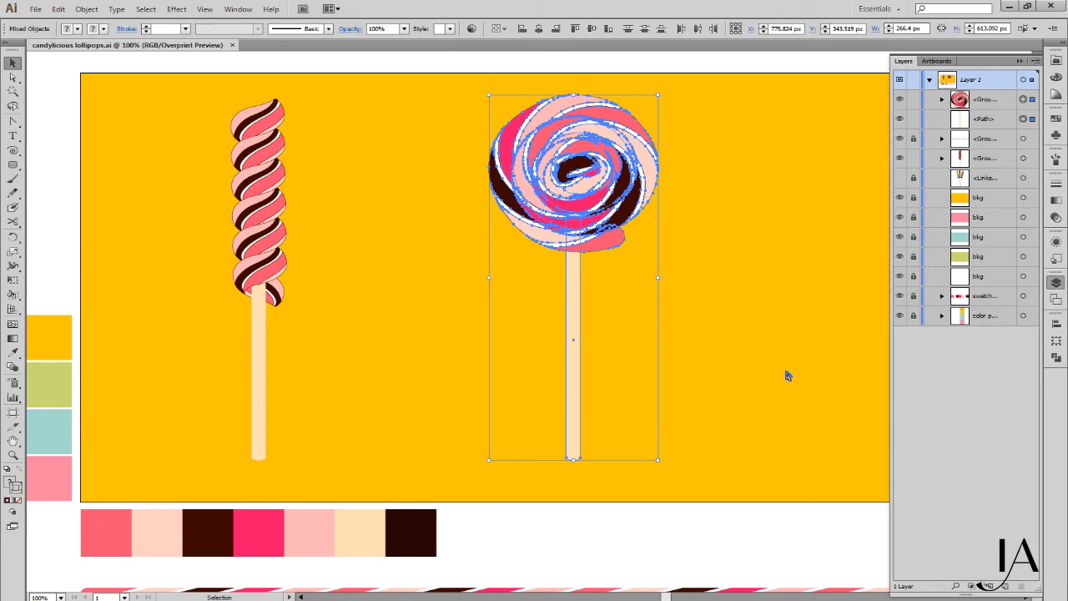
key("ctrl+g")
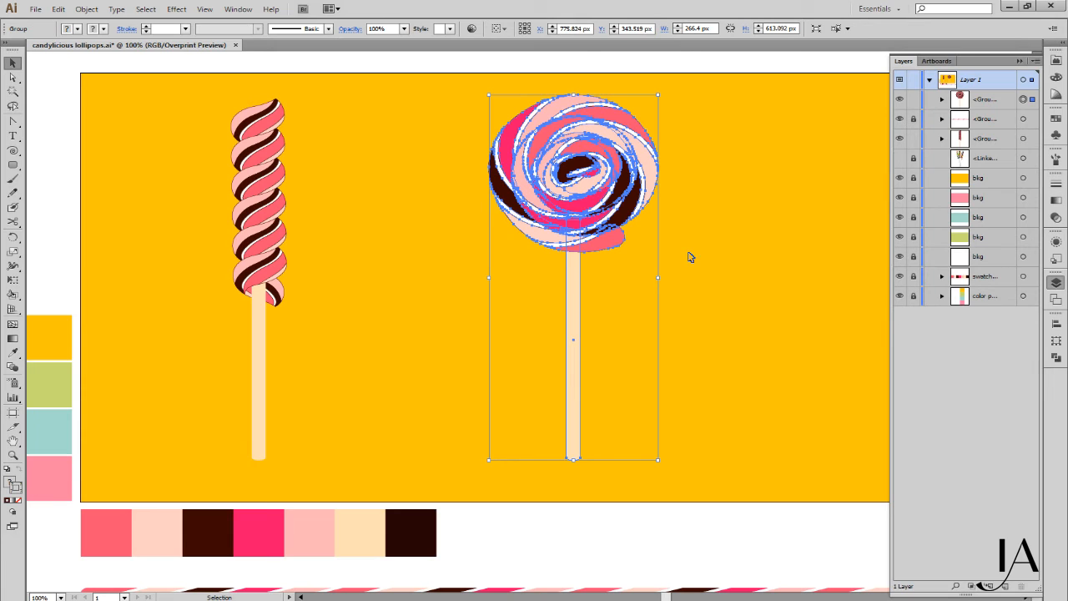
left_click(680, 277)
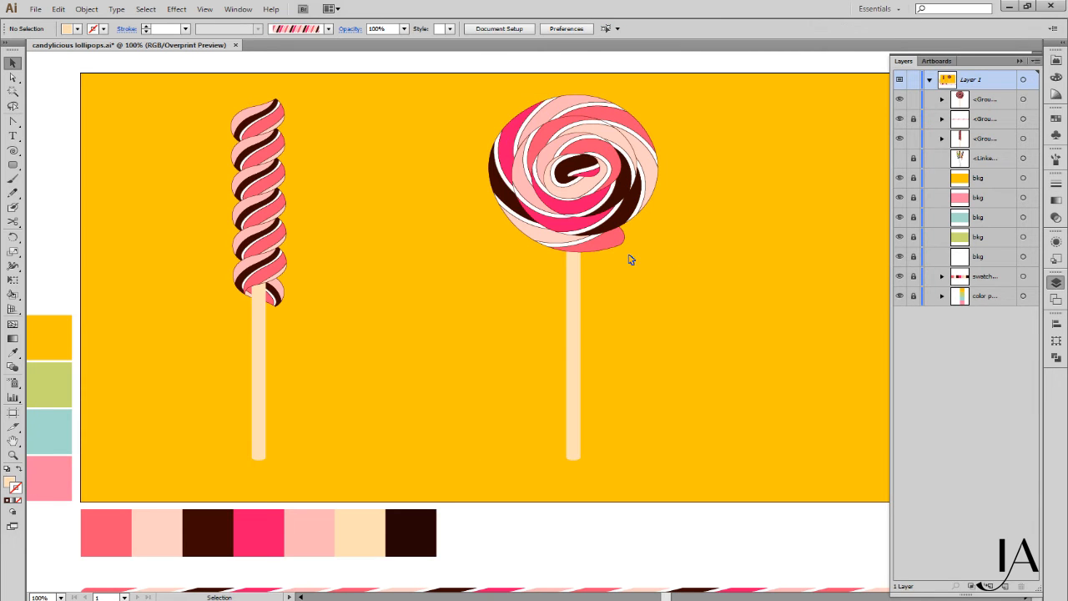
Move the swirl lollipop closer to the twisted lollipop and group the two together
left_click_drag(618, 236, 467, 228)
left_click_drag(223, 239, 468, 318)
key("a")
key("ctrl+g")
key("v")
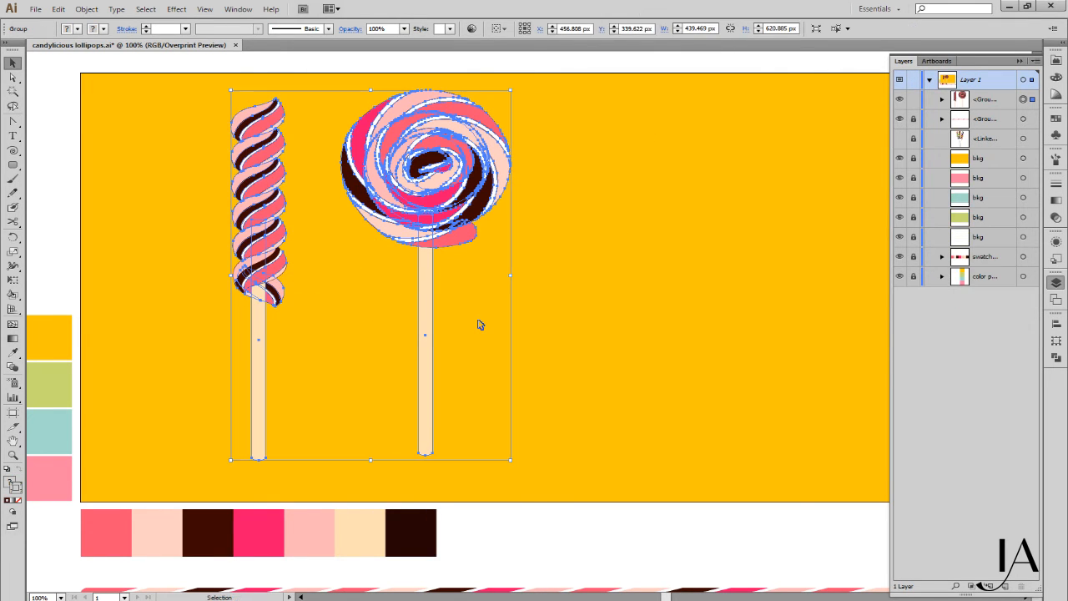
Keep a hidden, locked duplicate of the two-lollipop group as a backup and ungroup the visible copy
key("a")
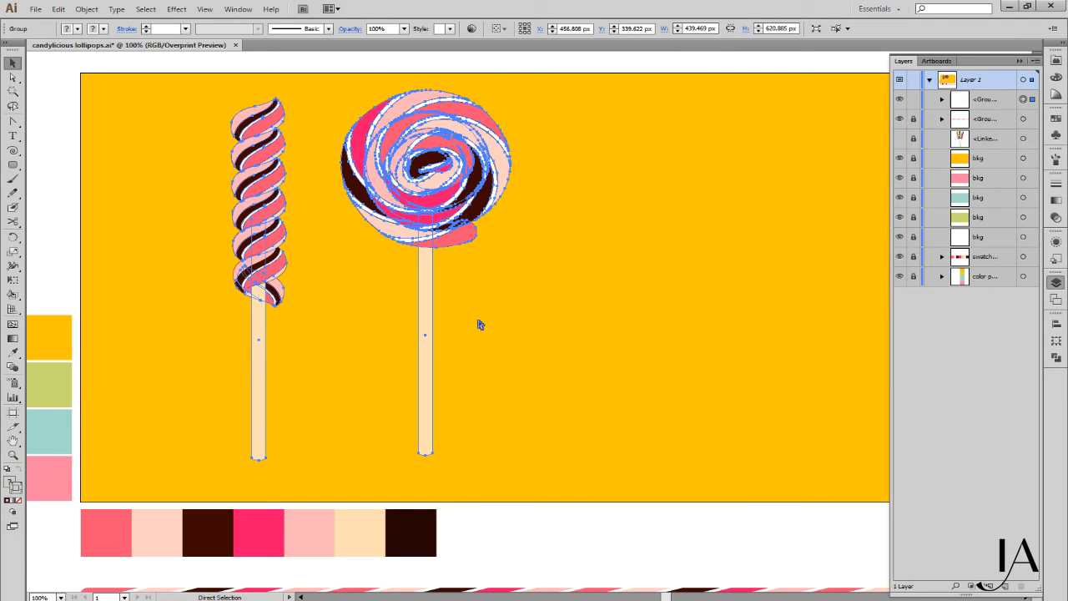
key("ctrl+shift+g")
key("v")
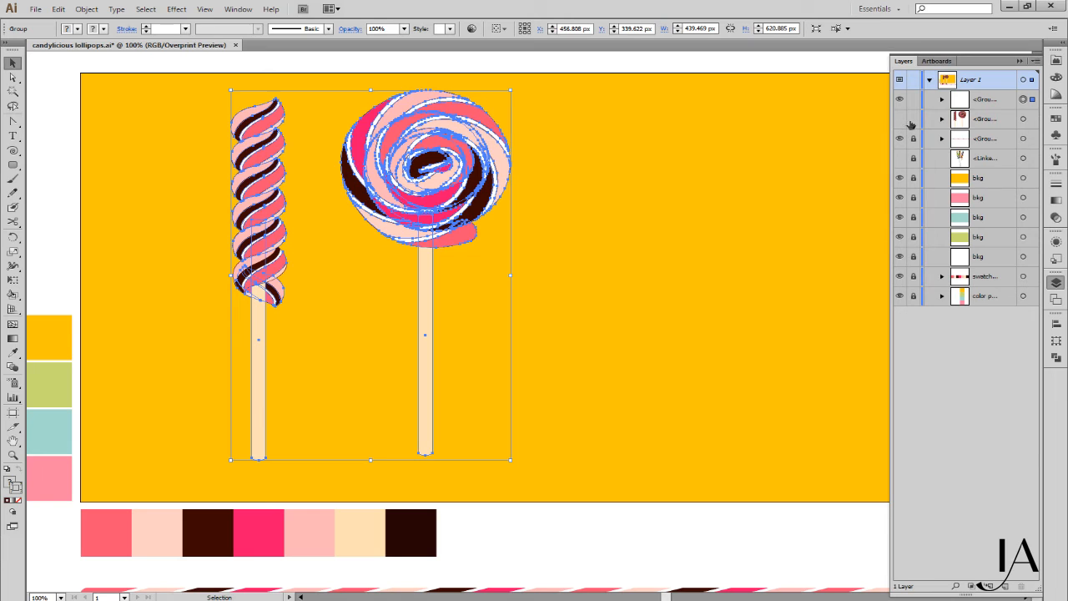
left_click(913, 122)
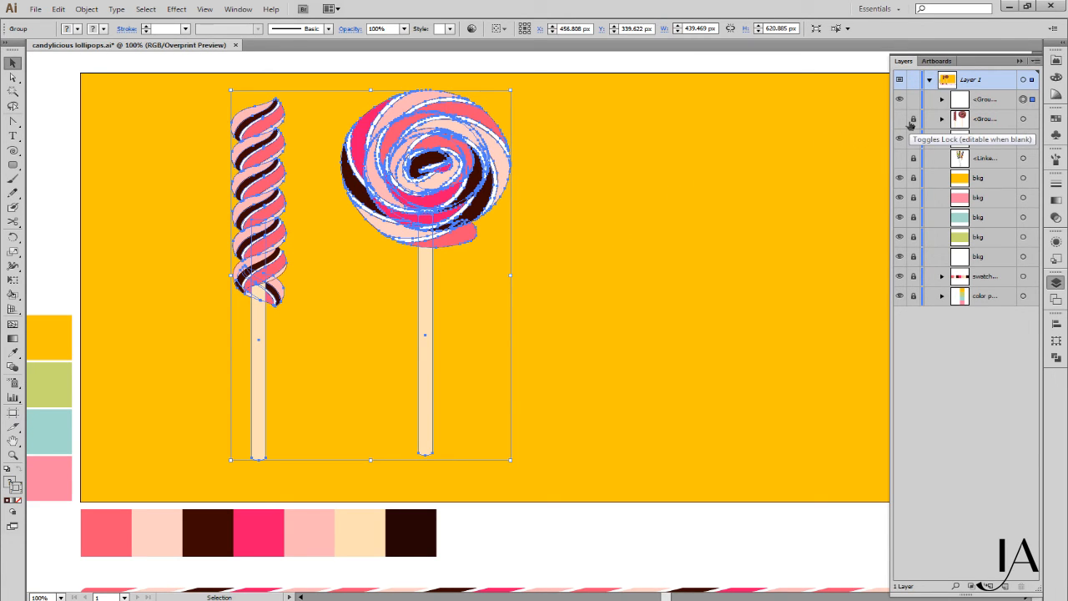
key("ctrl+shift+g")
left_click(645, 208)
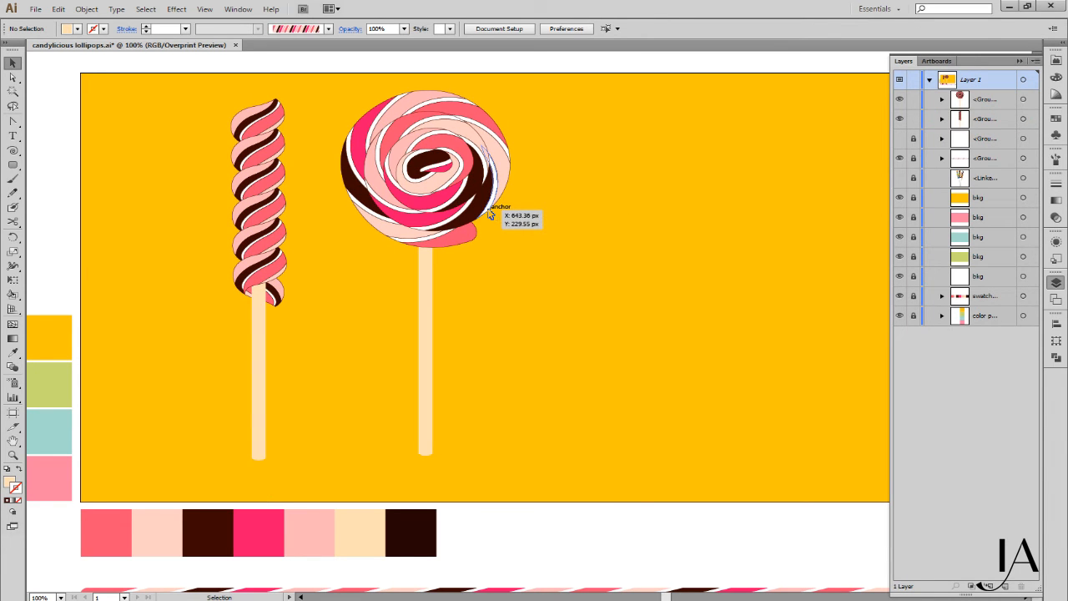
Move the swirl lollipop to about X 807 px, bring the twisted lollipop nearer to it, and tilt the twisted one to the left
left_click_drag(490, 215, 663, 205)
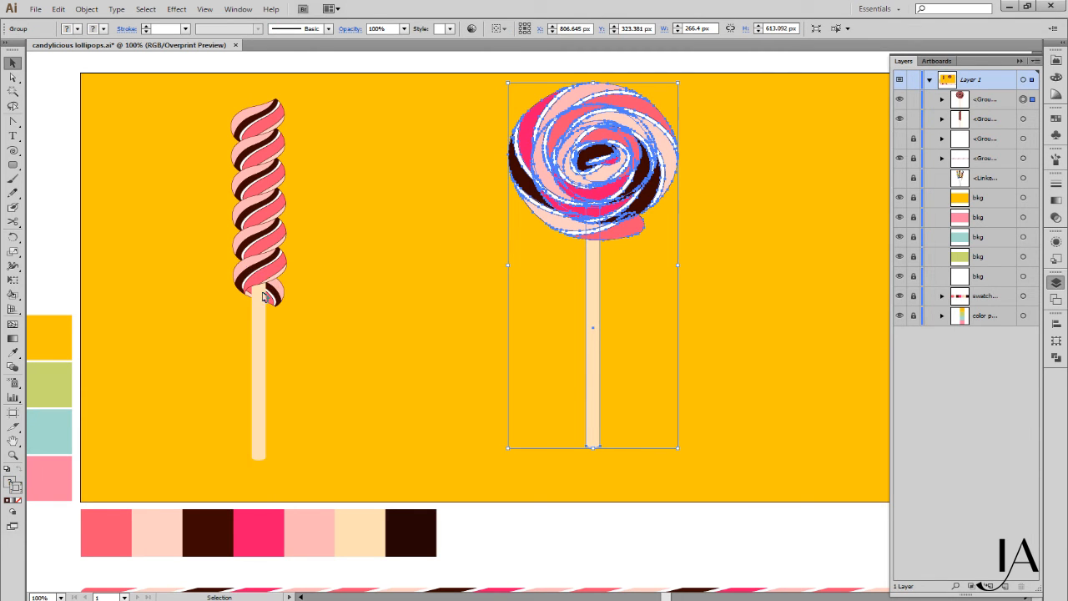
left_click_drag(264, 297, 382, 276)
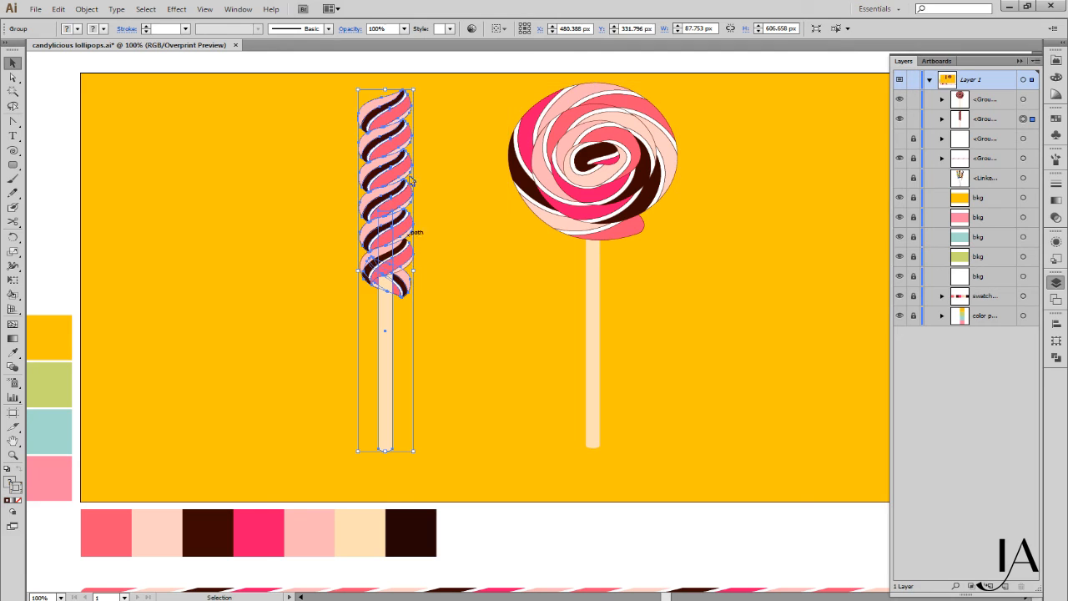
left_click_drag(353, 87, 306, 92)
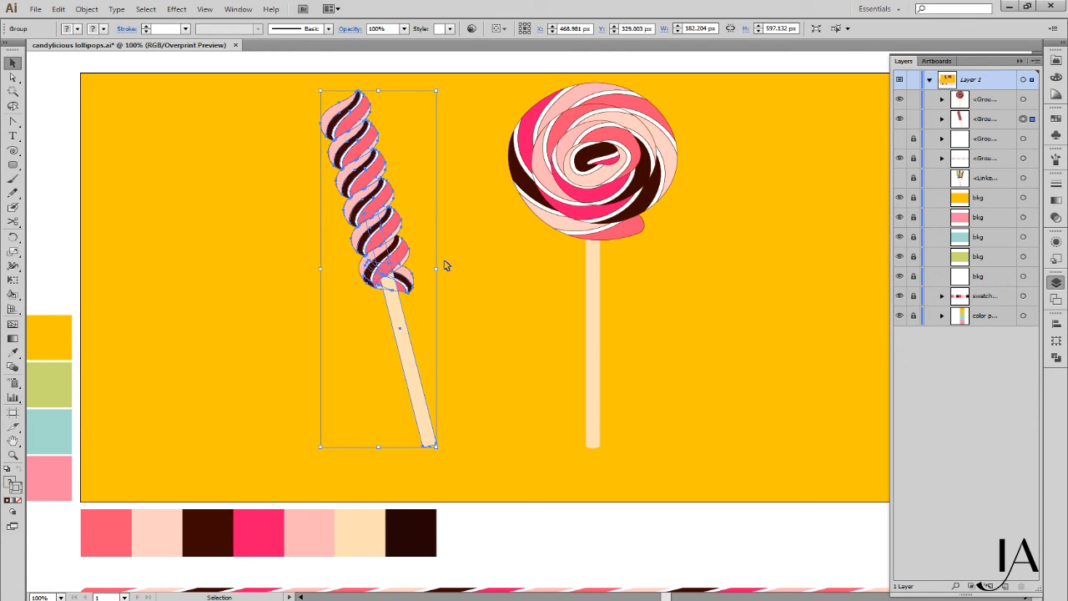
Duplicate the tilted twisted lollipop to the right of the swirl and rotate the copy so it leans right
left_click_drag(382, 285, 783, 264)
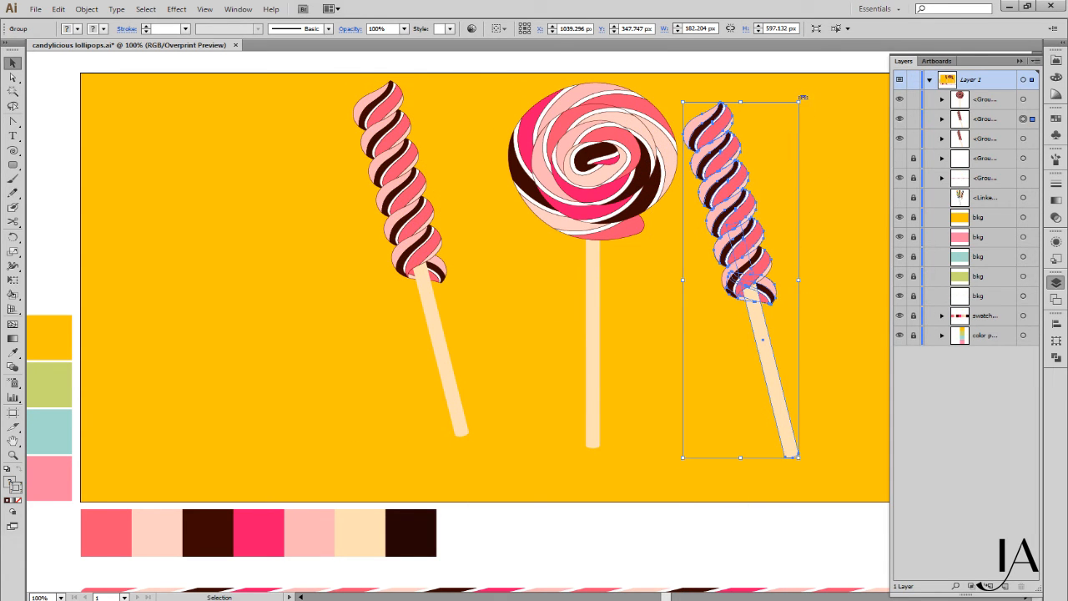
left_click_drag(803, 98, 859, 168)
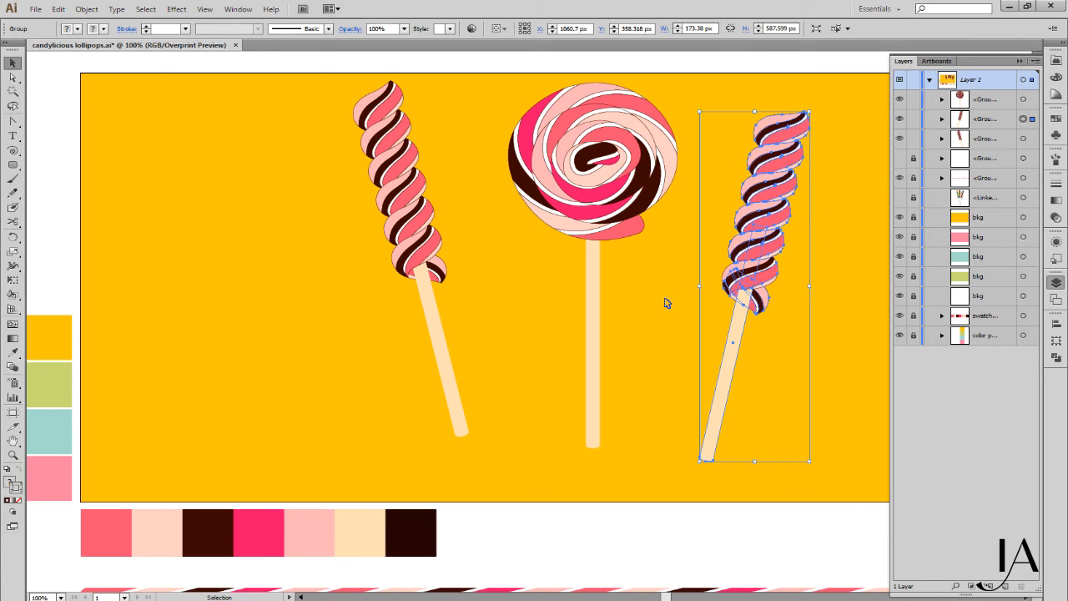
Lower the swirl lollipop to about Y 387 px, place the twisted ones evenly on both sides, and tilt the right one slightly further
left_click_drag(610, 215, 597, 267)
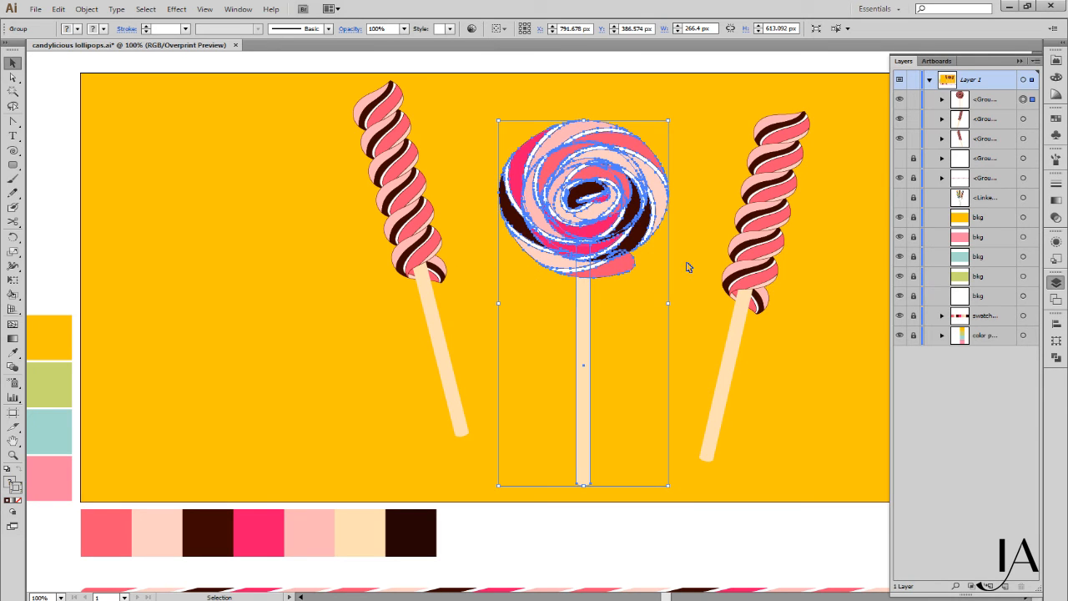
left_click(688, 267)
left_click_drag(751, 286, 734, 258)
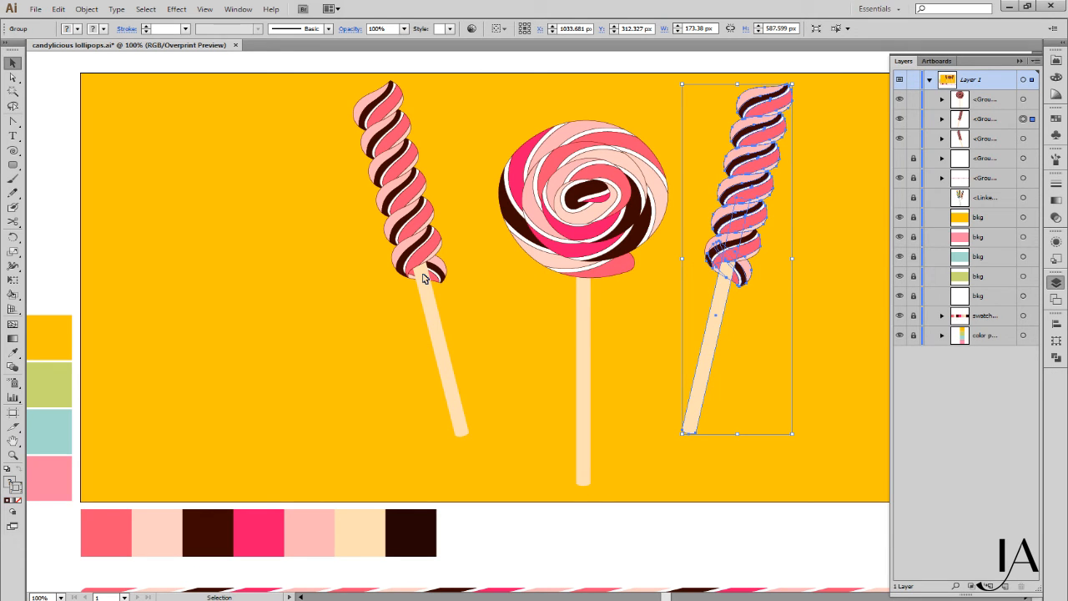
mouse_move(424, 277)
left_mouse_down()
mouse_move(410, 258)
mouse_move(429, 267)
left_mouse_up()
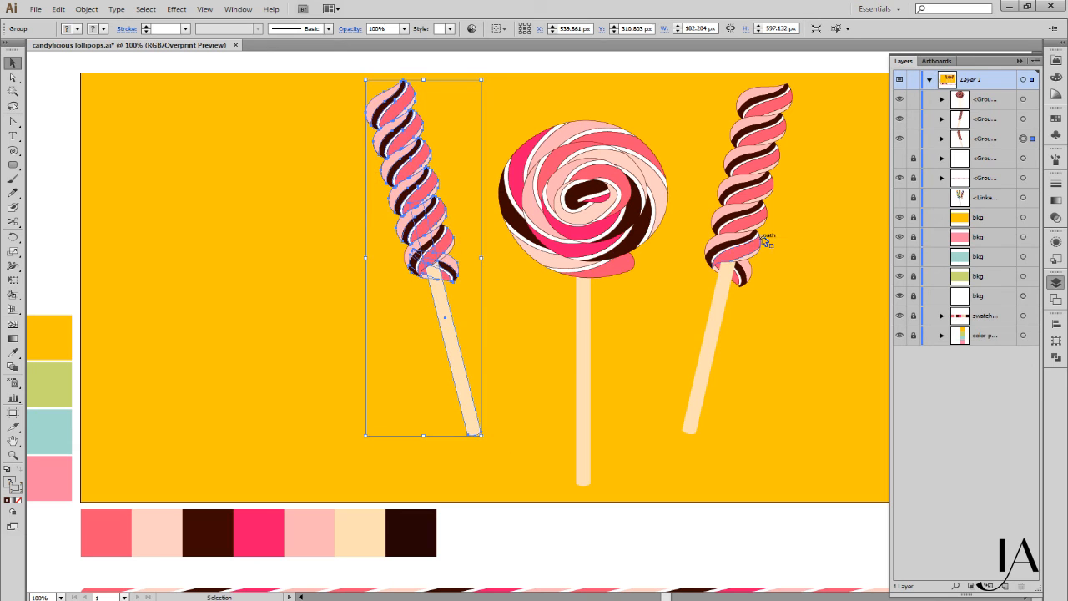
left_click_drag(757, 236, 747, 253)
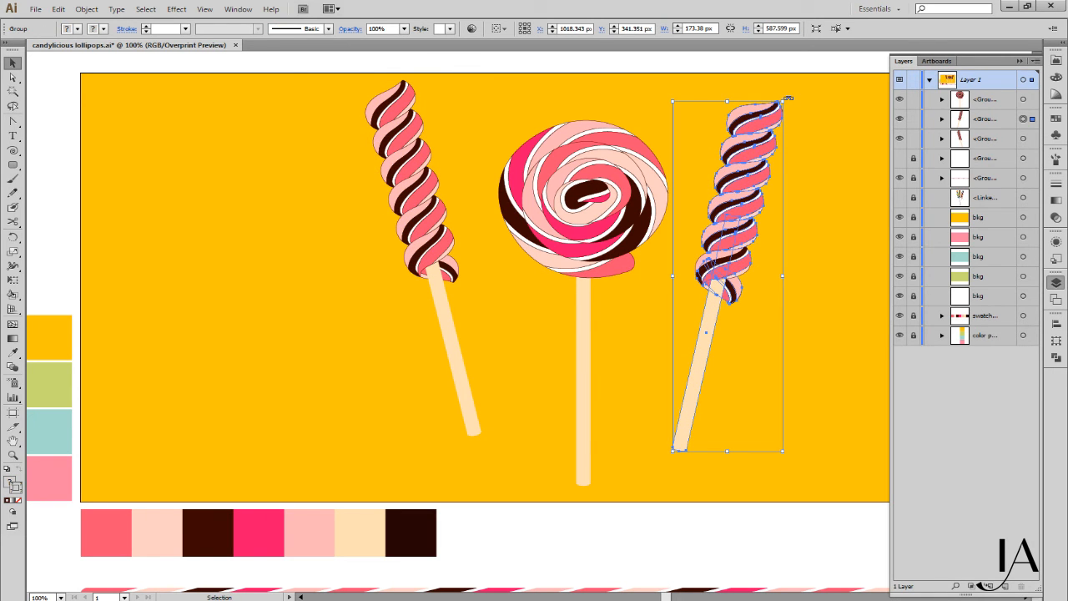
left_click_drag(787, 99, 811, 104)
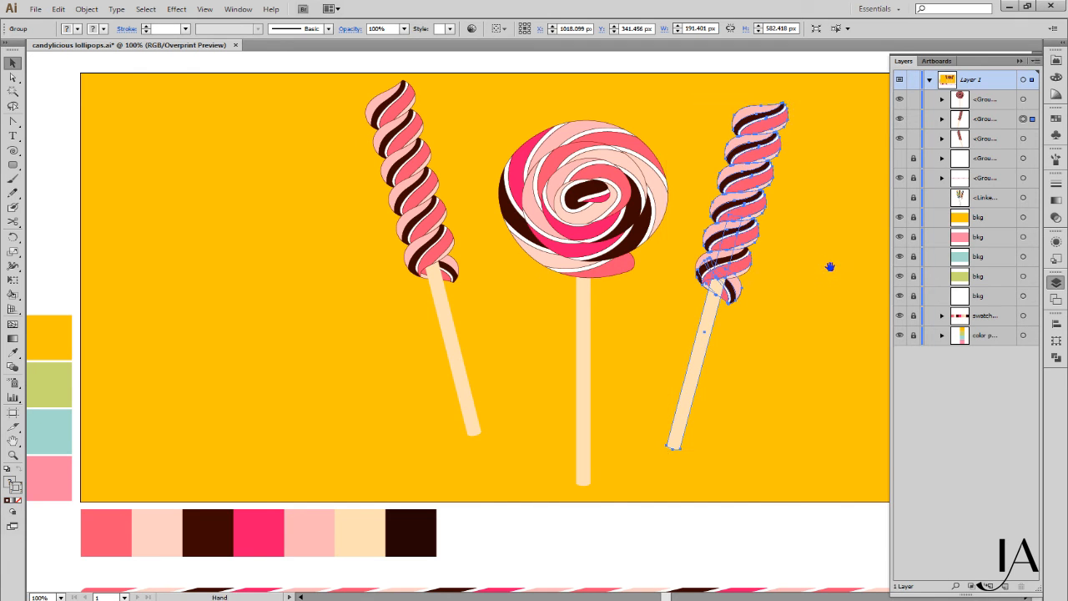
Group all three lollipops together
left_click_drag(830, 267, 692, 271)
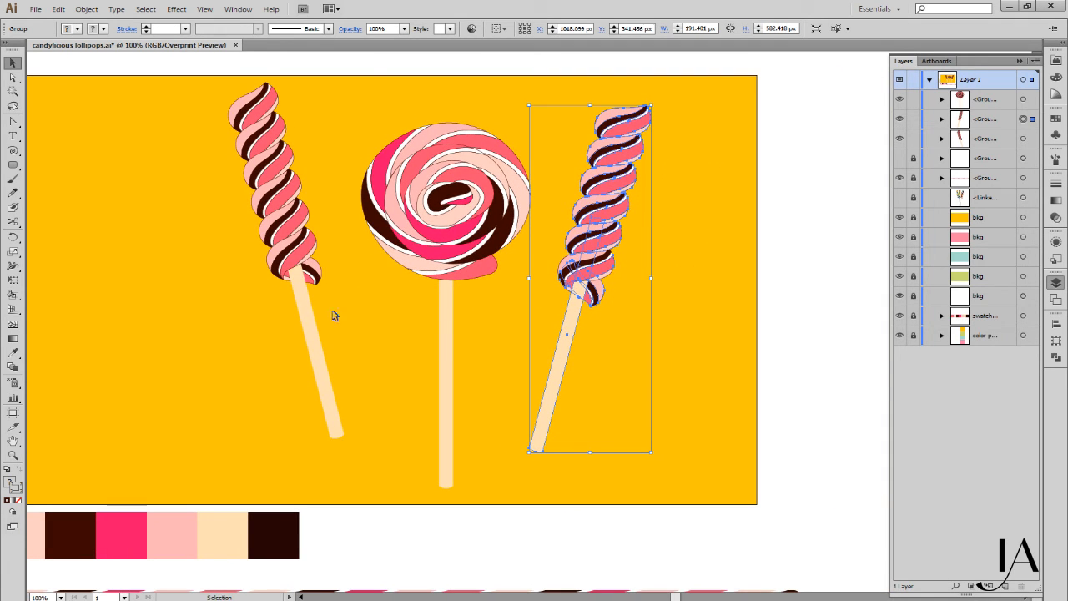
left_click_drag(264, 316, 677, 384)
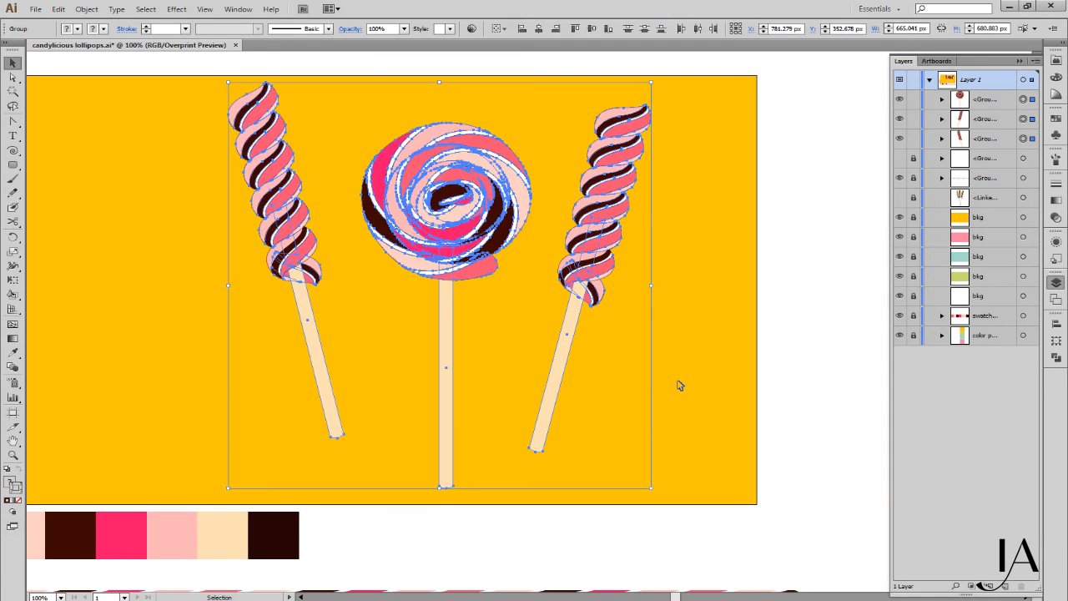
key("a")
key("ctrl+g")
key("v")
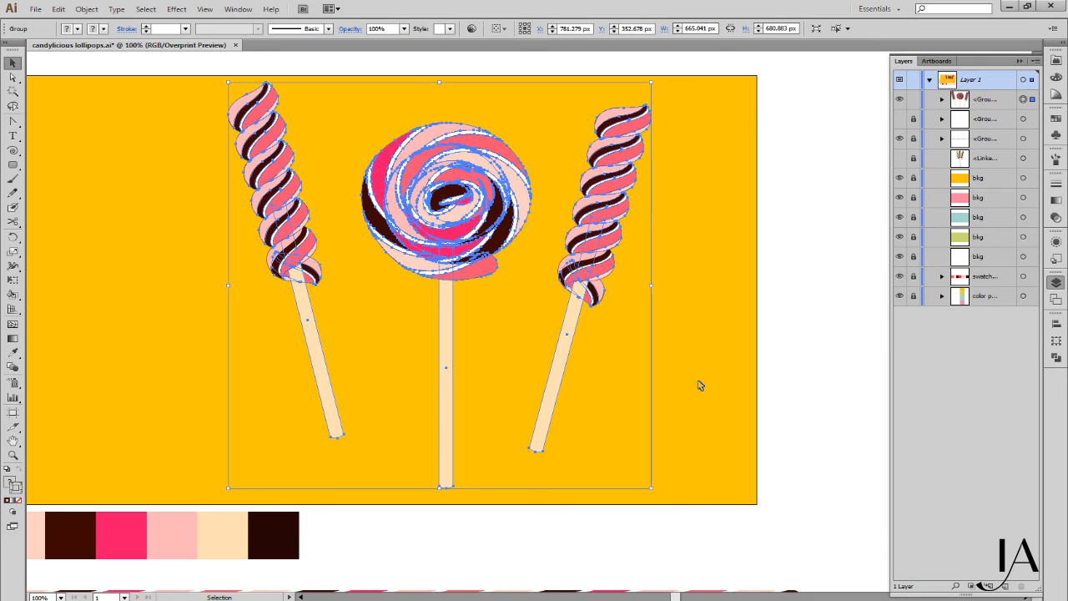
Align the lollipop group to the artboard, centering it horizontally
left_click(1056, 323)
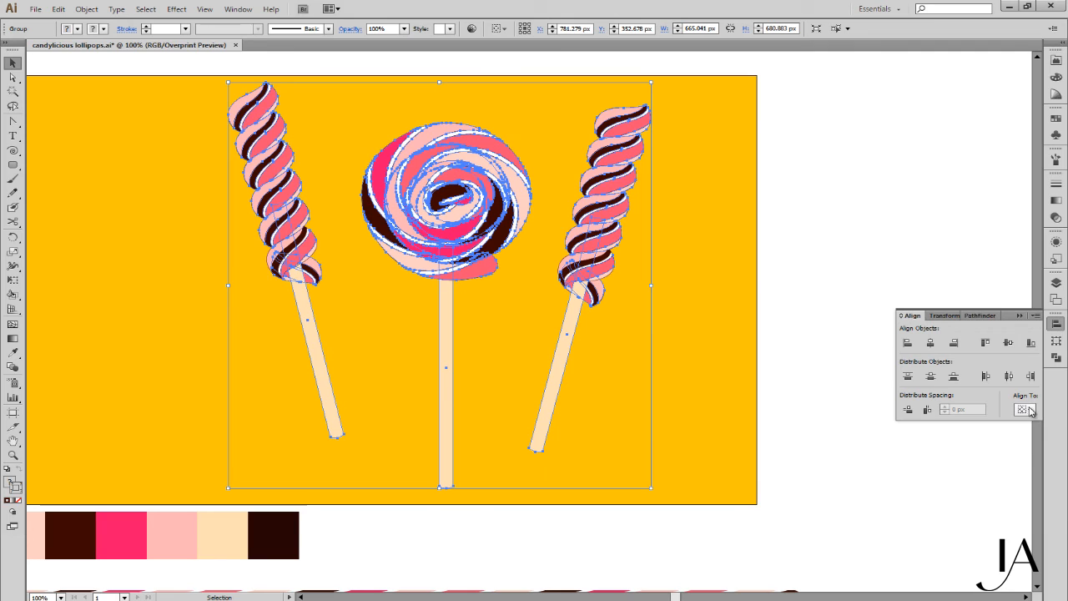
left_click(1023, 409)
left_click(1014, 450)
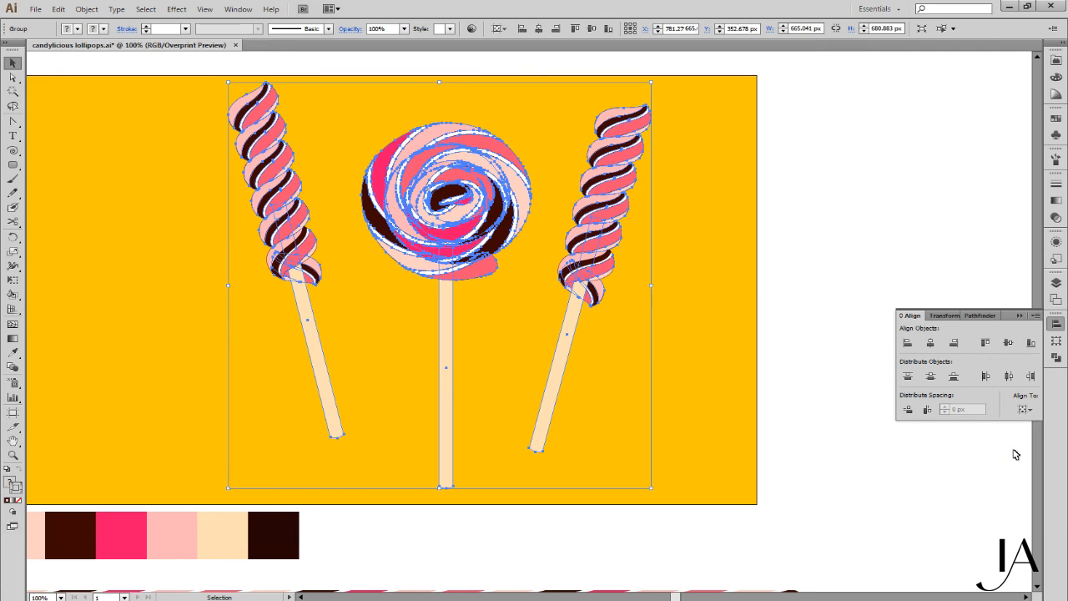
left_click(932, 344)
left_click(655, 393)
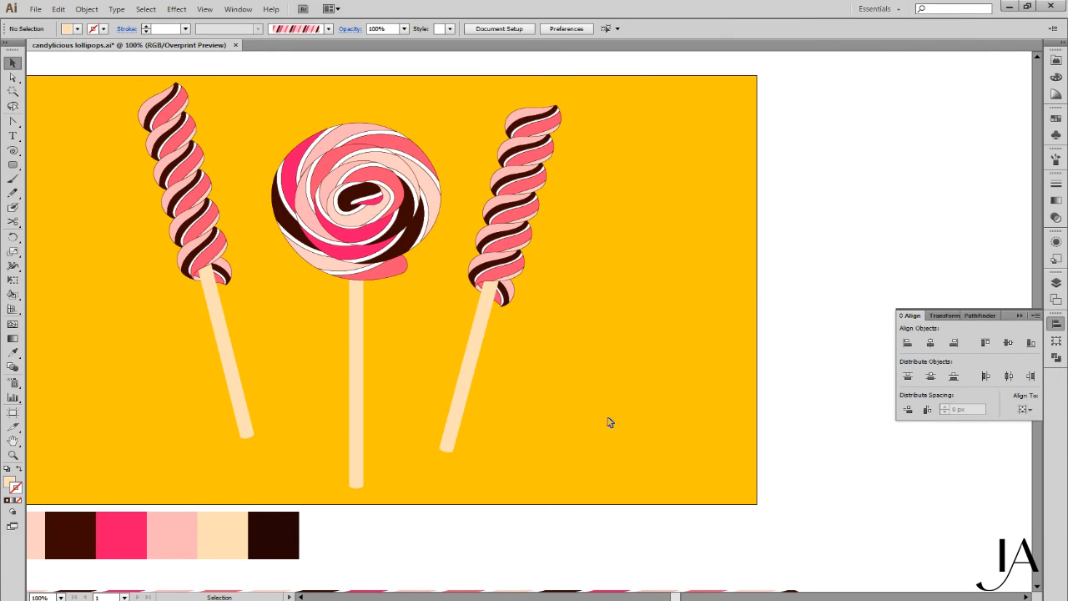
Ungroup the three lollipops and duplicate the swirl lollipop to the right of the right-hand twisted one
left_click_drag(576, 389, 682, 400)
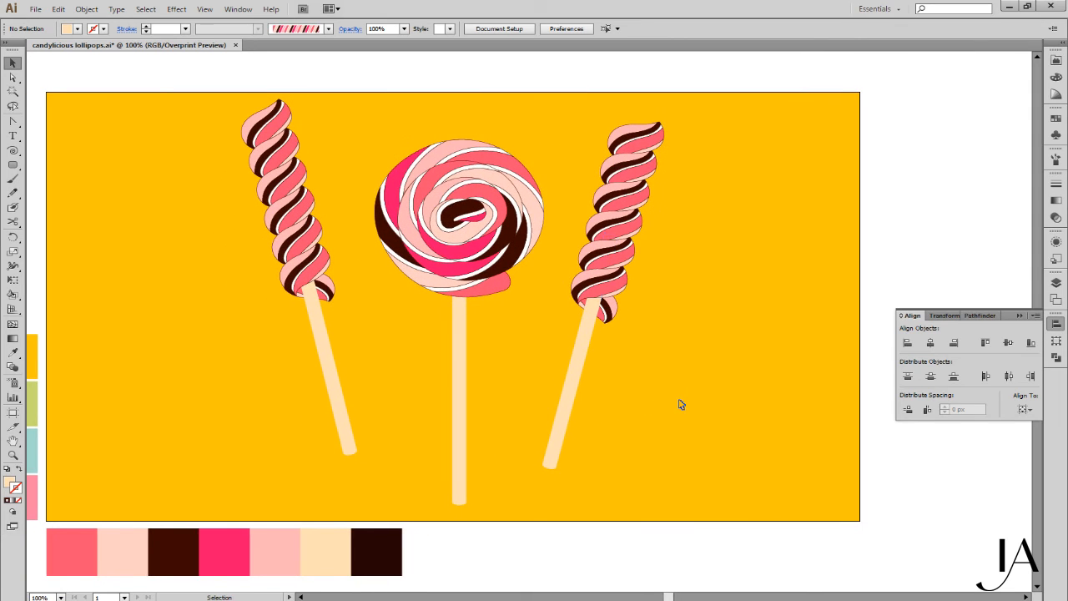
left_click(484, 265)
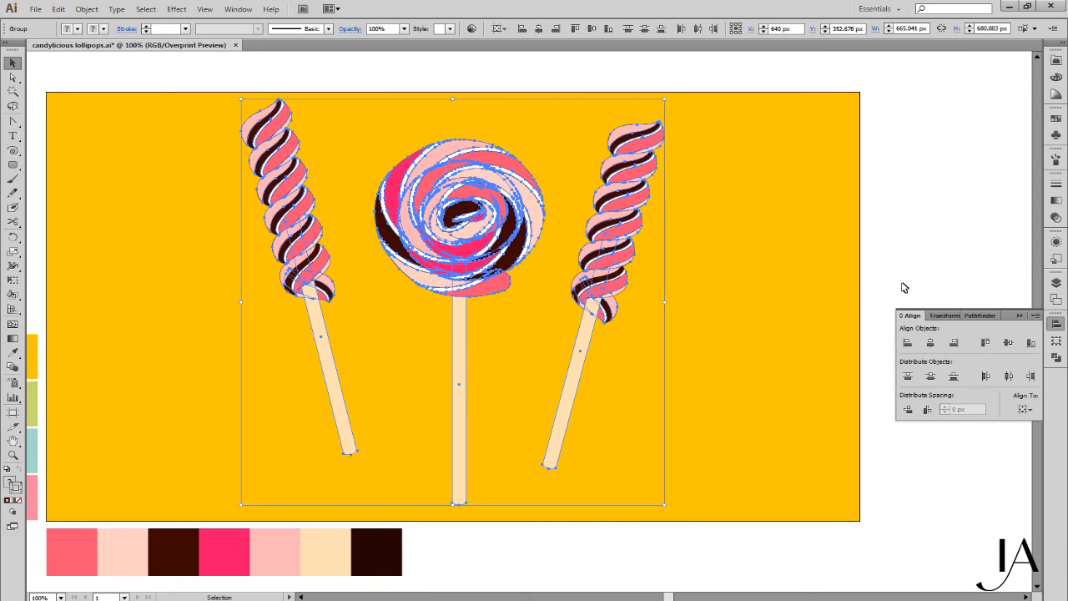
left_click(808, 309)
left_click(484, 288)
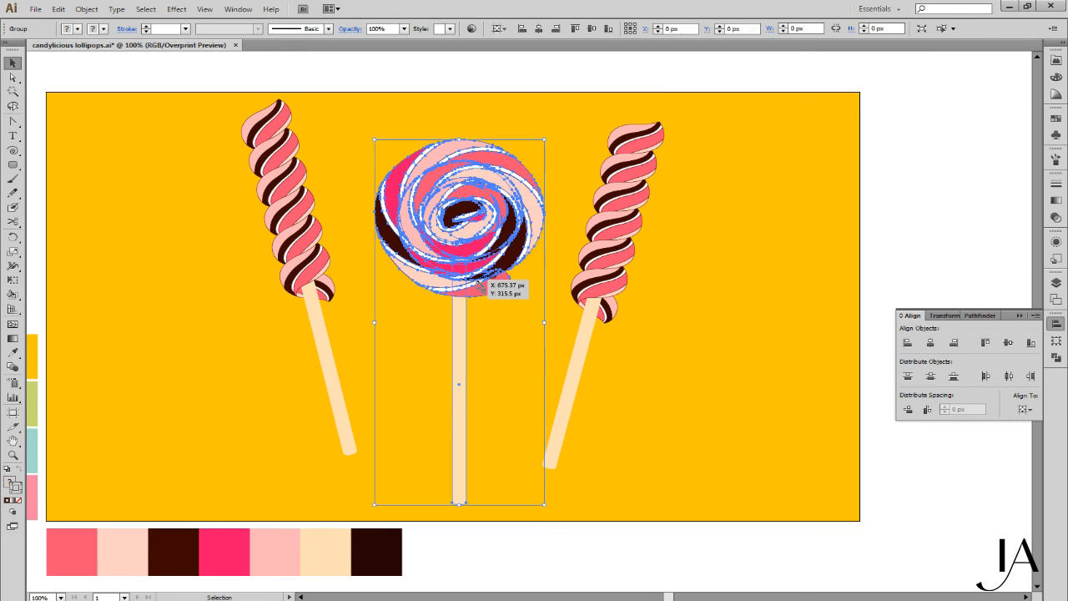
left_click_drag(479, 284, 757, 282)
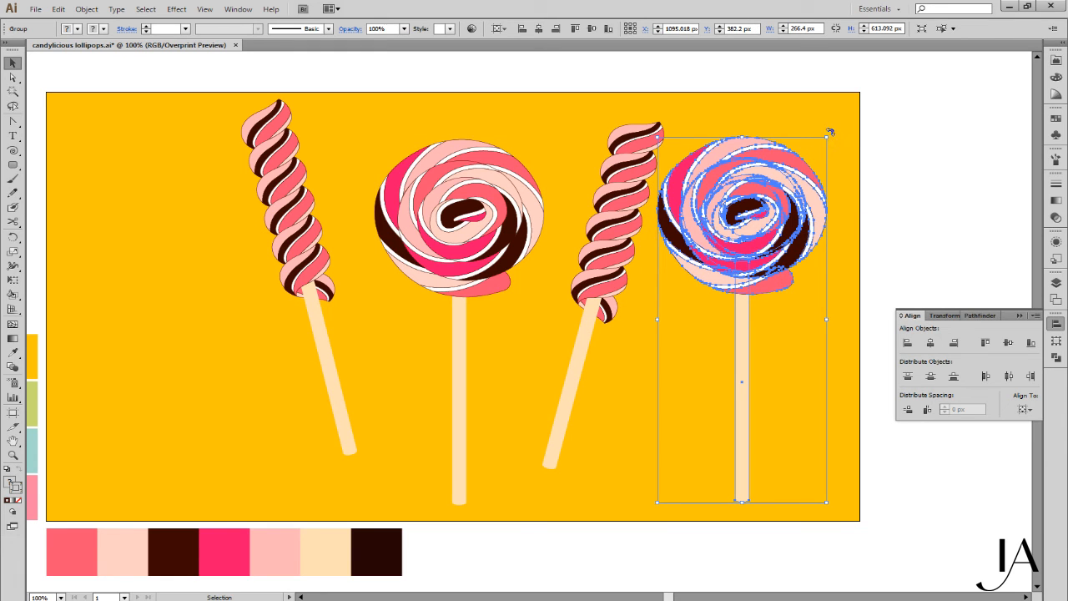
Rotate the copied swirl lollipop so it leans left, and place it beside the right-hand twisted lollipop at about X 1101 px, Y 382 px
left_click_drag(830, 131, 785, 105)
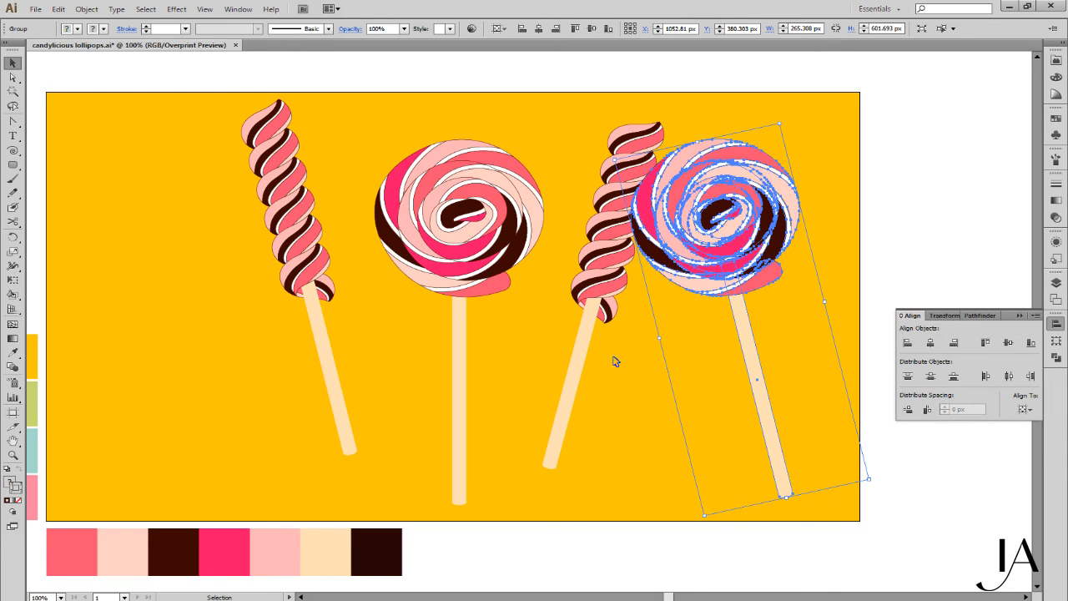
left_click(599, 324)
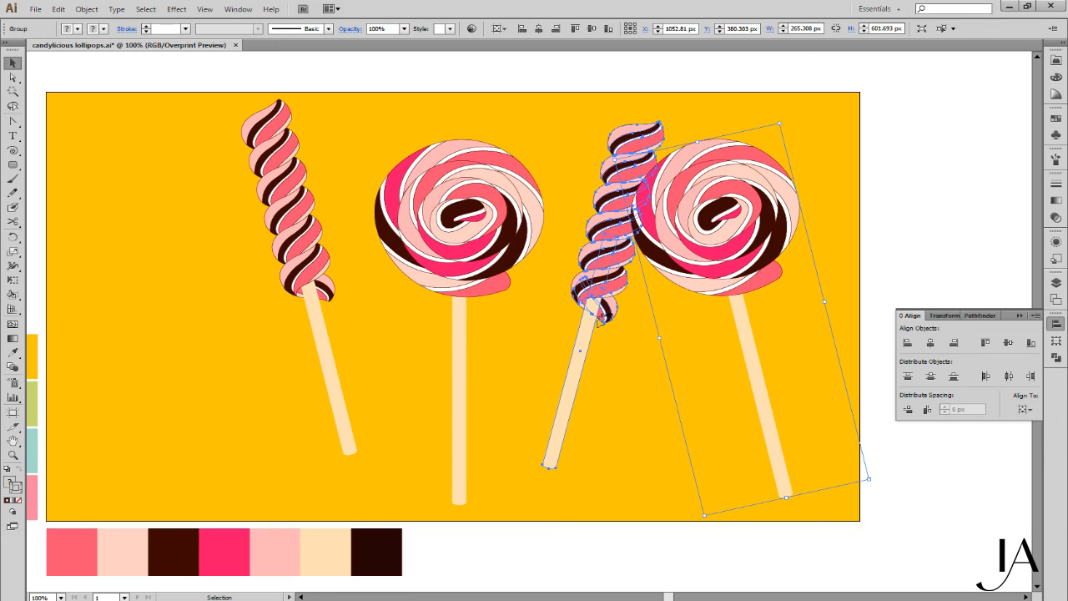
left_click_drag(712, 308, 742, 305)
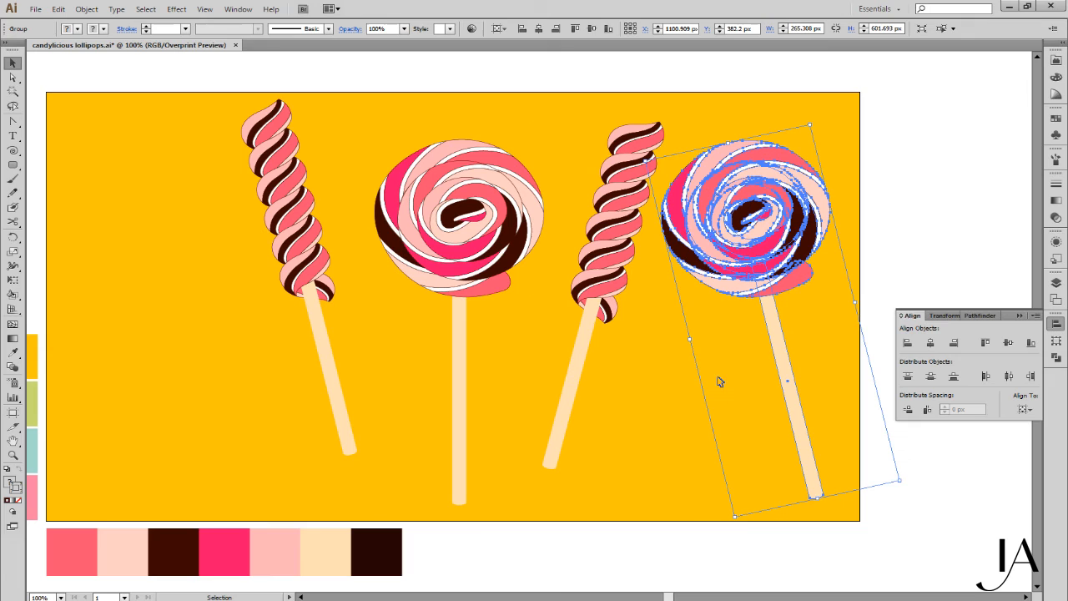
left_click(642, 418)
Group all four lollipops and center the group horizontally on the artboard
left_click_drag(221, 351, 840, 383)
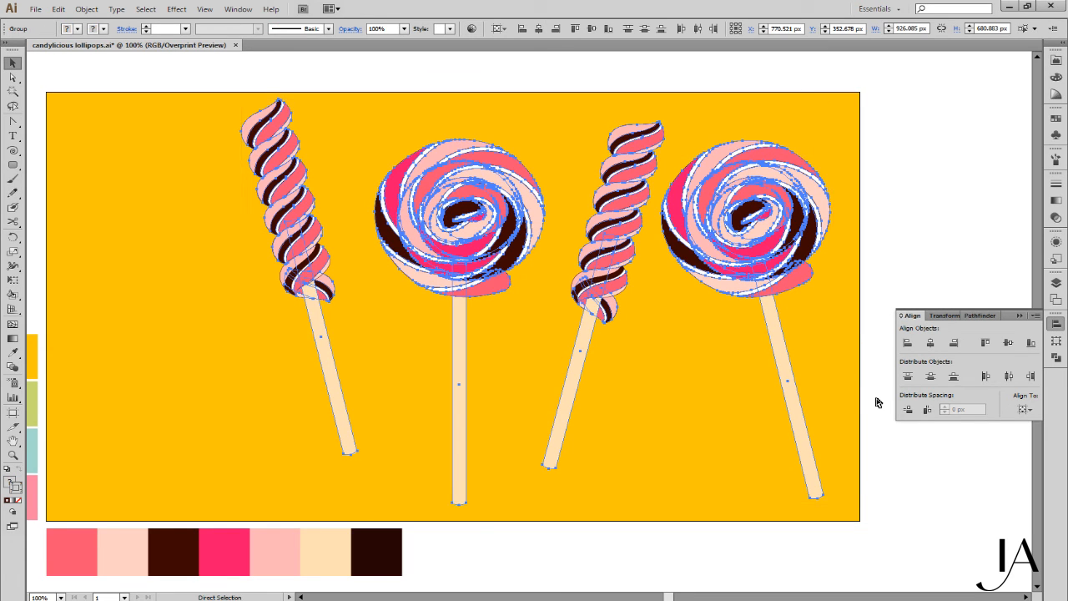
left_click(930, 342)
left_click(773, 363)
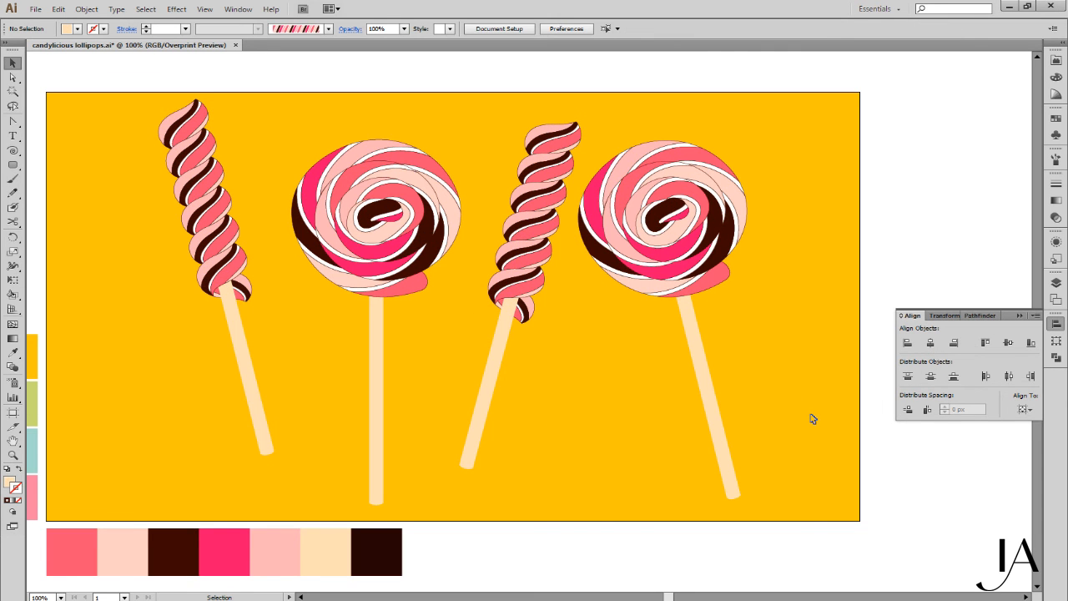
left_click(1017, 316)
Hide the yellow background to preview the lollipops on the pink background
left_click_drag(609, 394, 650, 381)
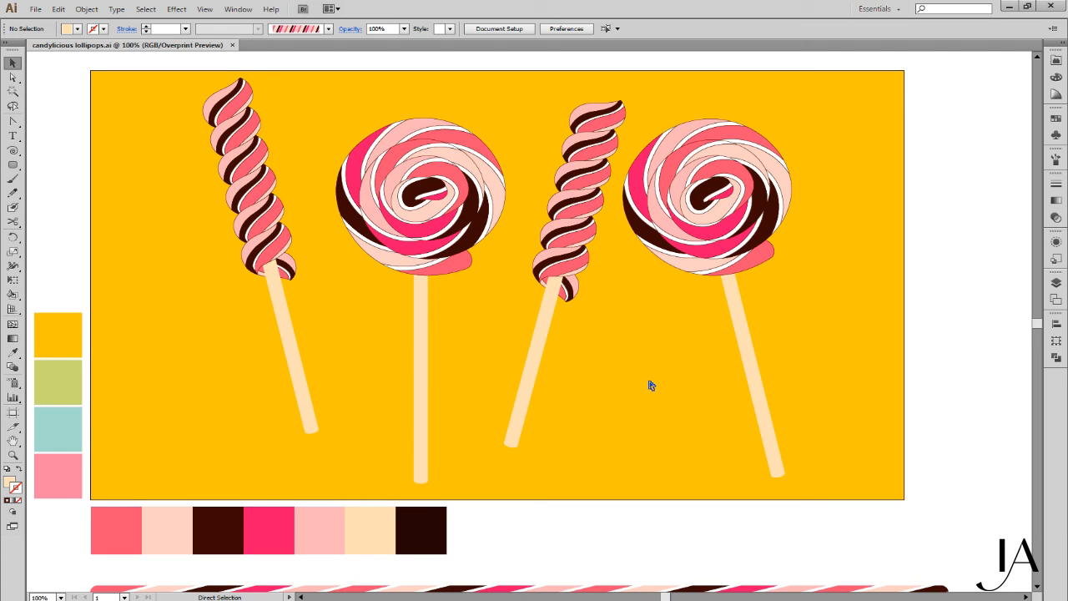
key("ctrl+1")
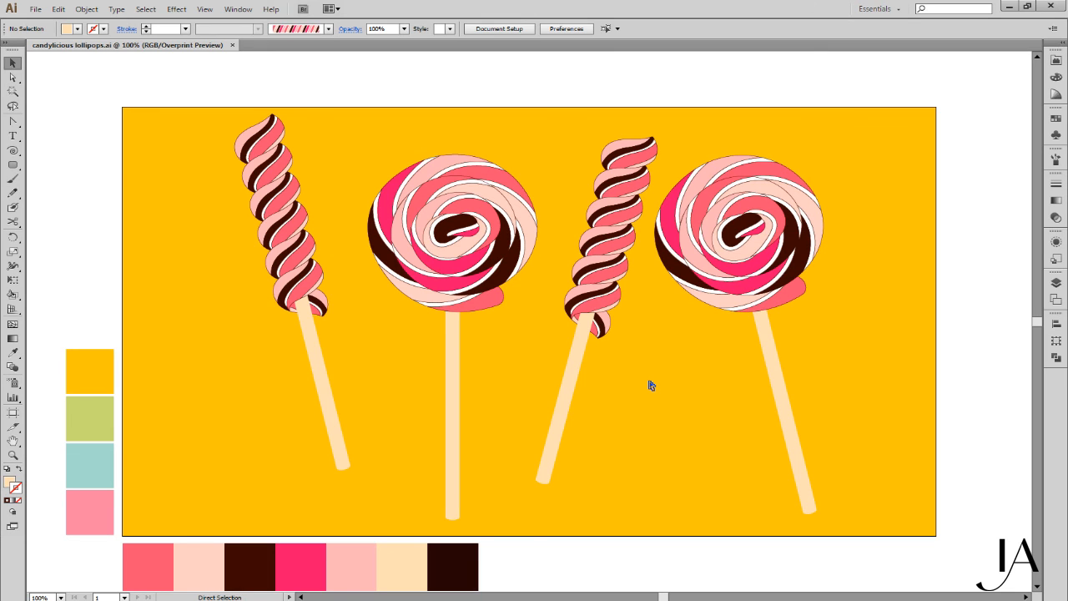
key("ctrl+equal")
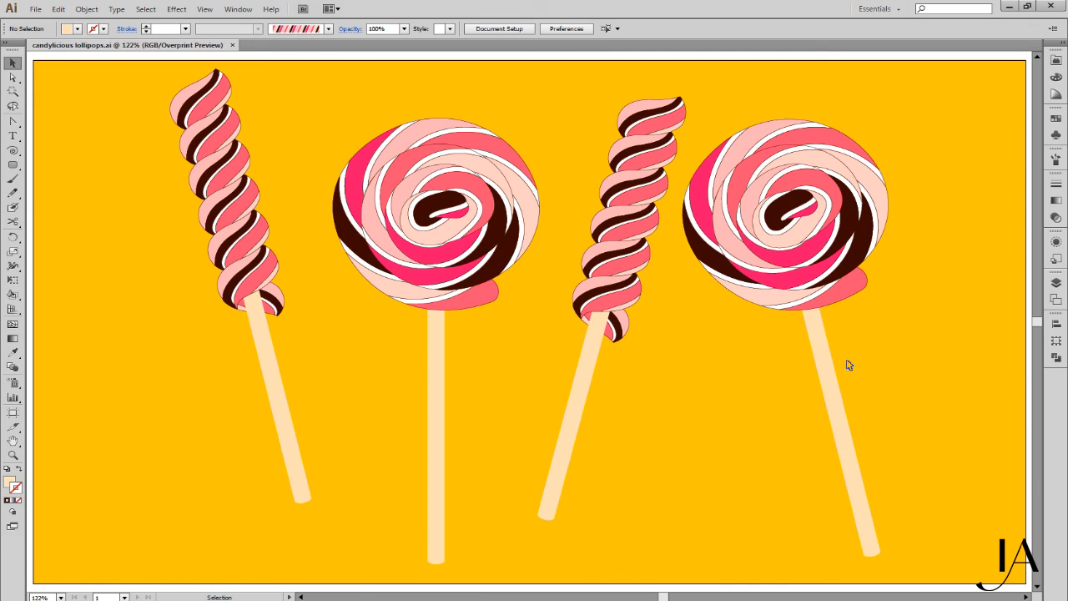
left_click(1056, 284)
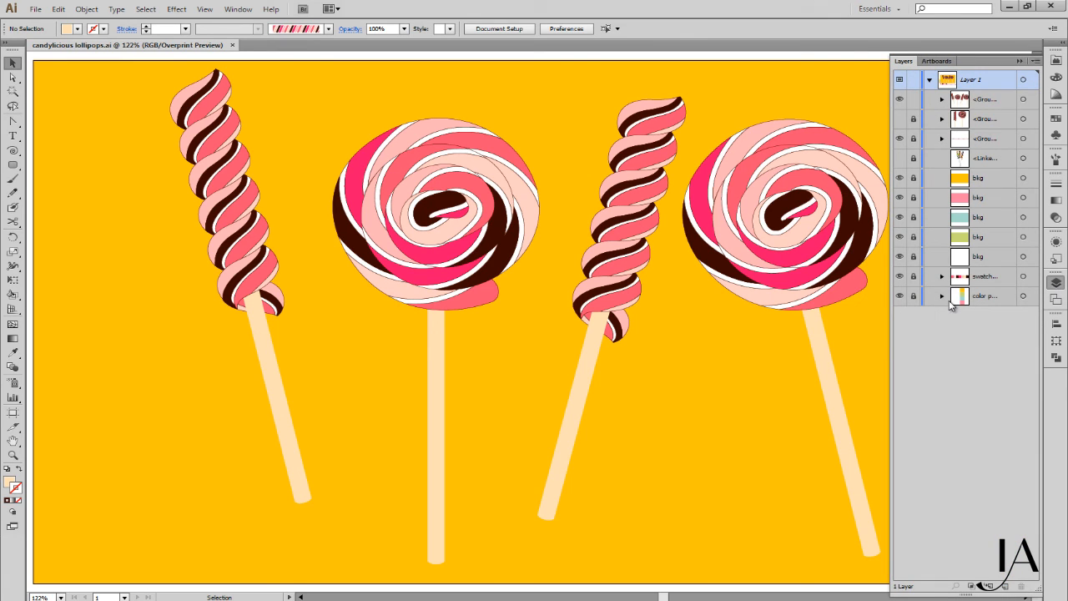
left_click(900, 178)
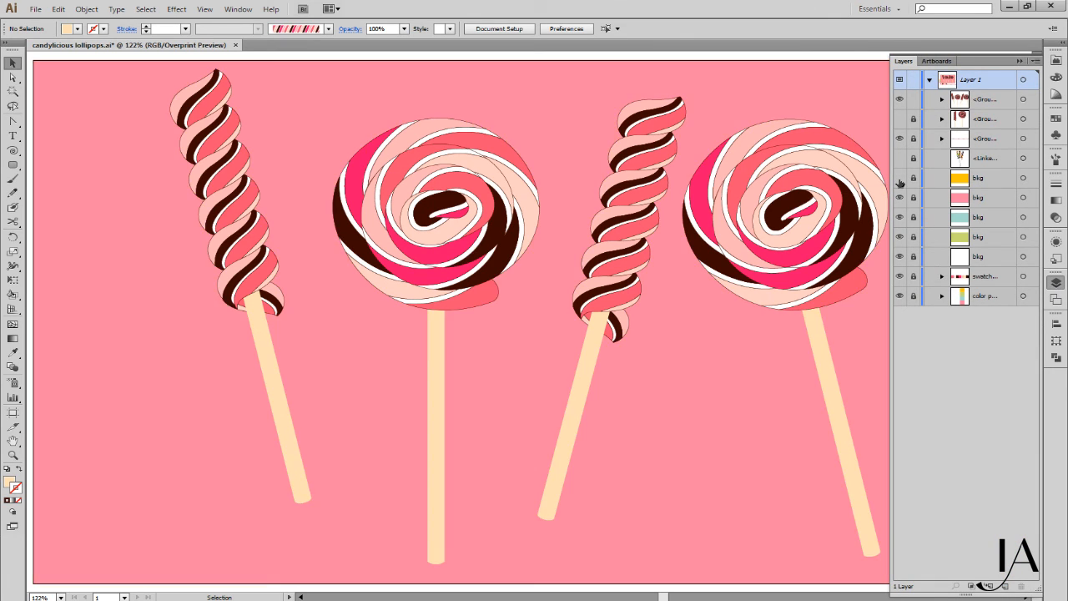
left_click(1021, 61)
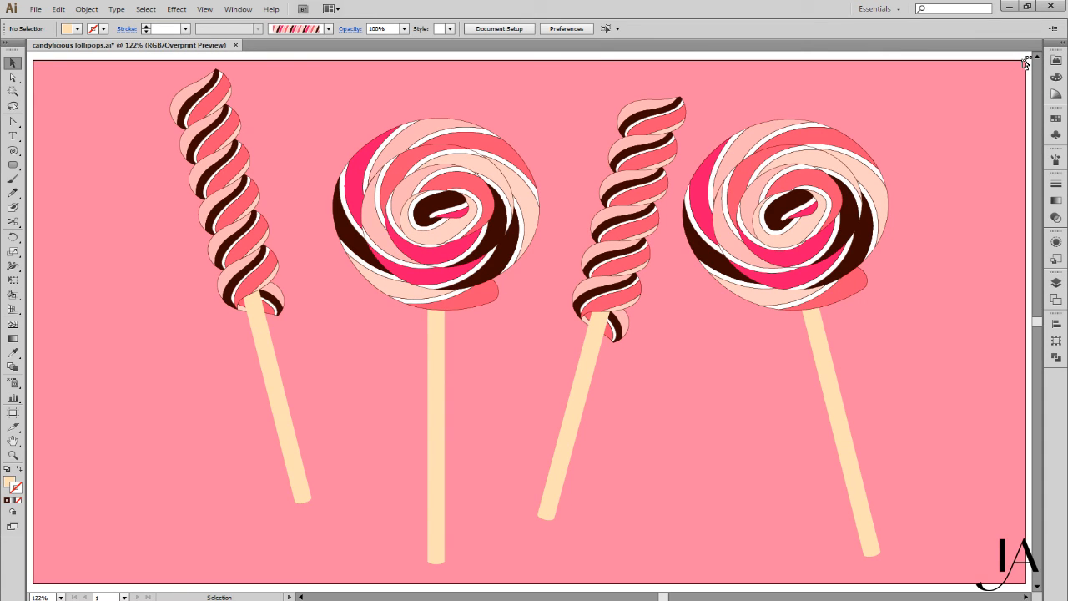
Hide the pink and teal backgrounds in turn to preview the lollipops on teal and green
left_click(1057, 284)
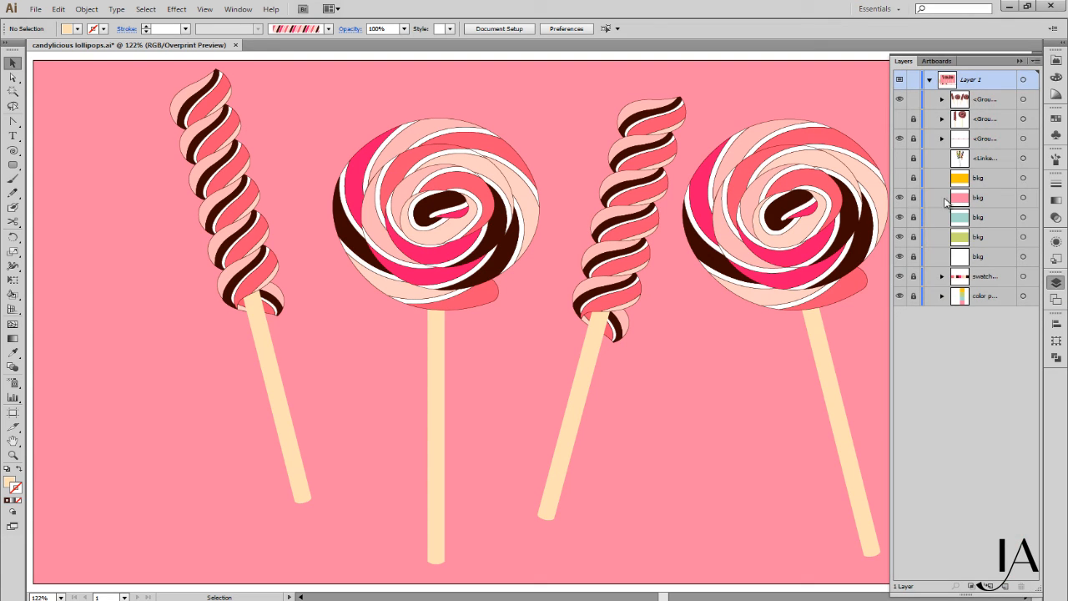
left_click(901, 199)
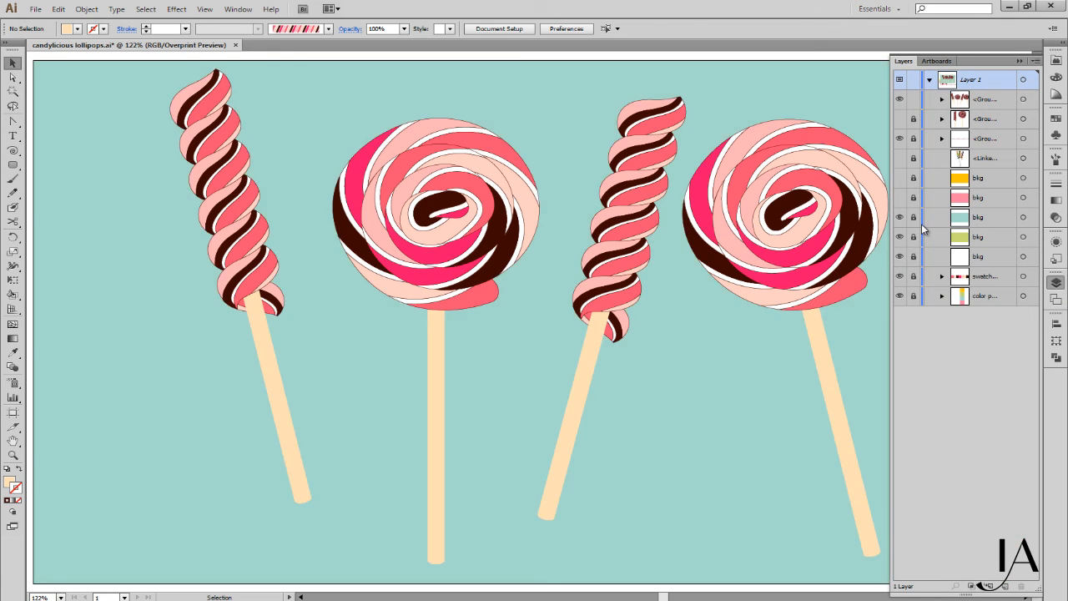
left_click(1019, 62)
key("a")
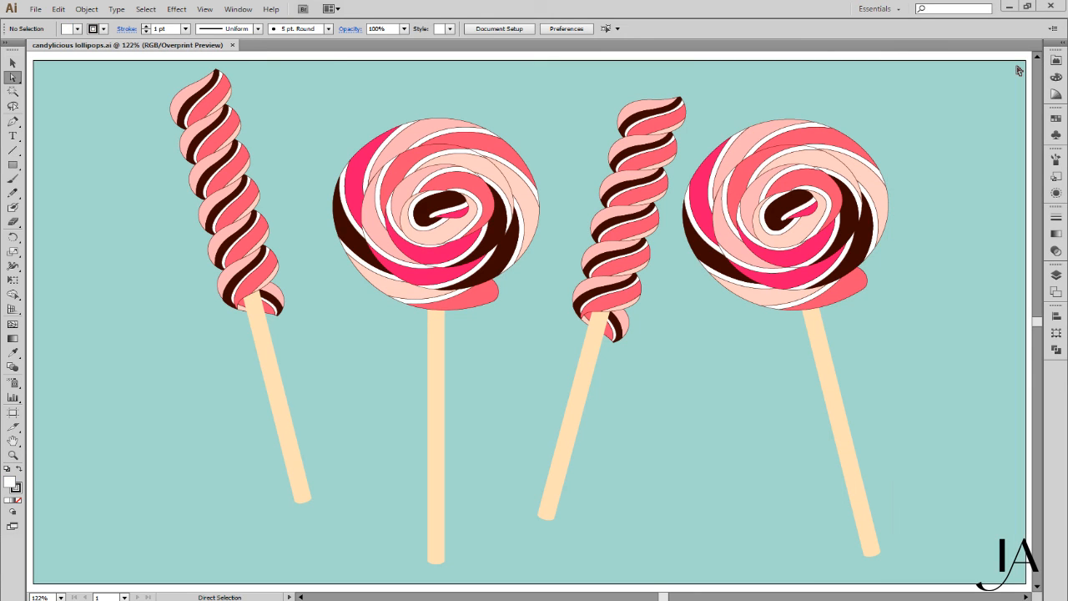
left_click(1056, 275)
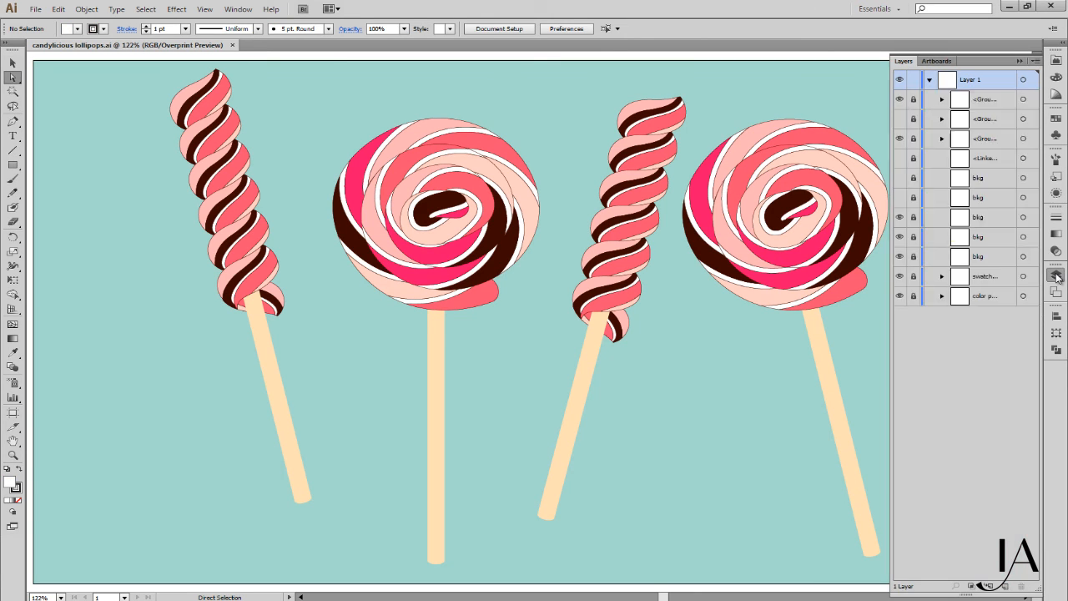
left_click(1021, 62)
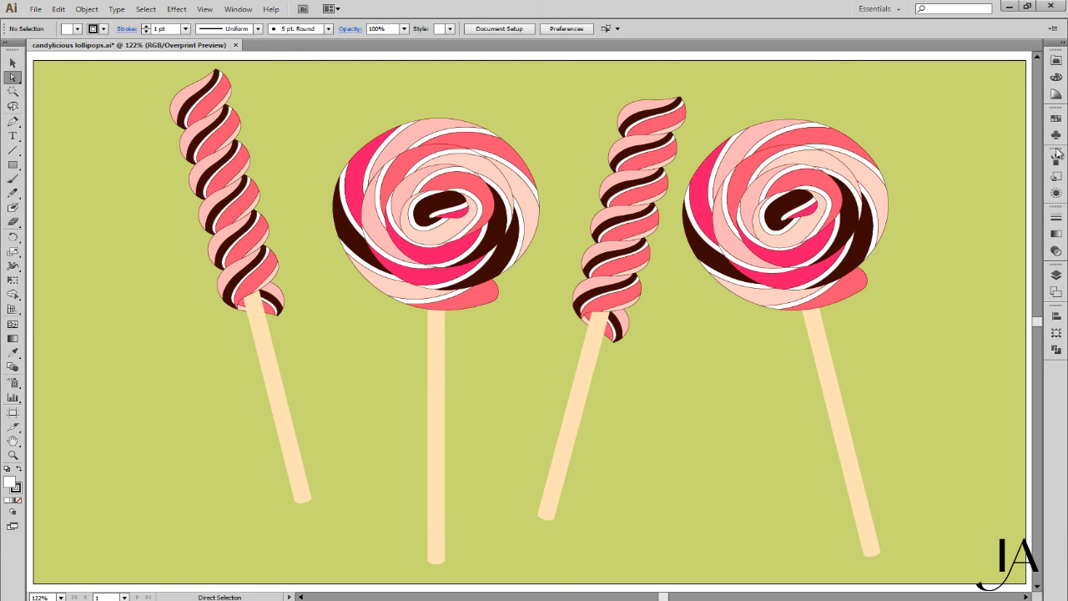
Show the teal, pink and yellow backgrounds again
left_click(1056, 275)
left_click(900, 217)
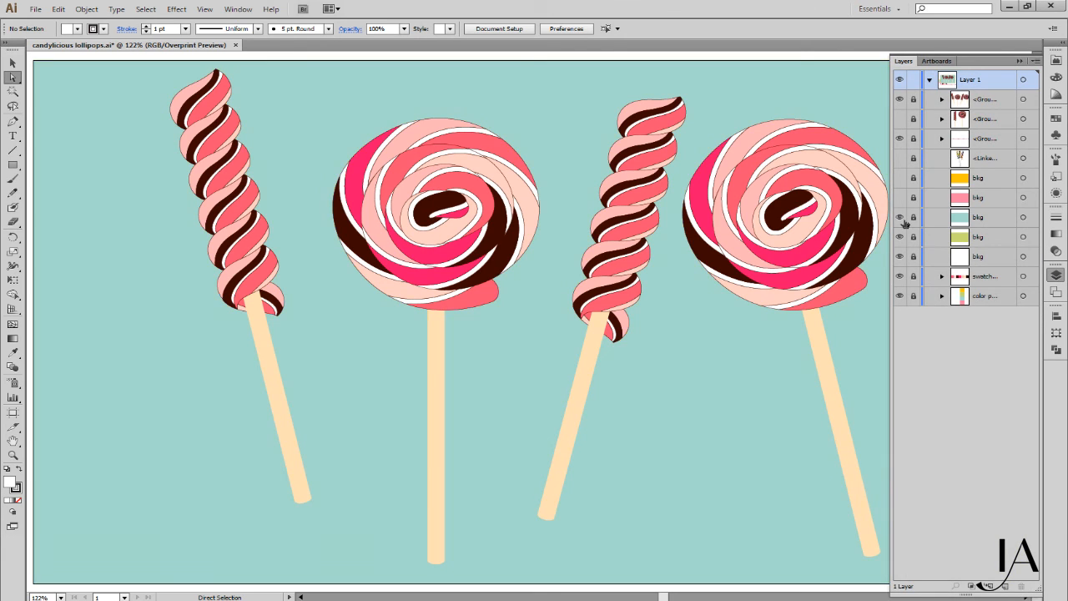
left_click(900, 198)
left_click(900, 177)
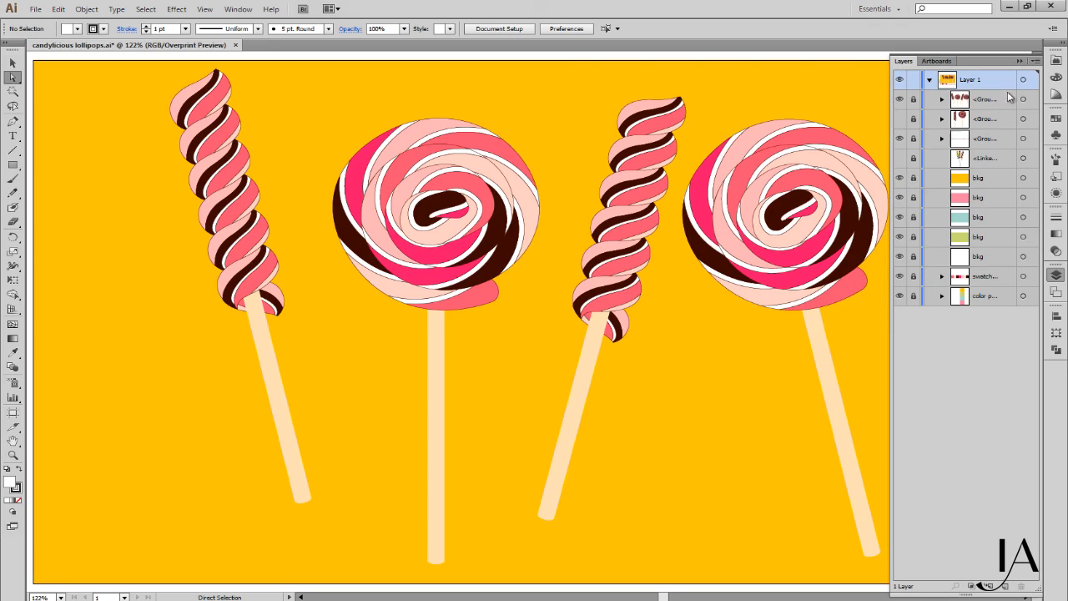
left_click(1020, 61)
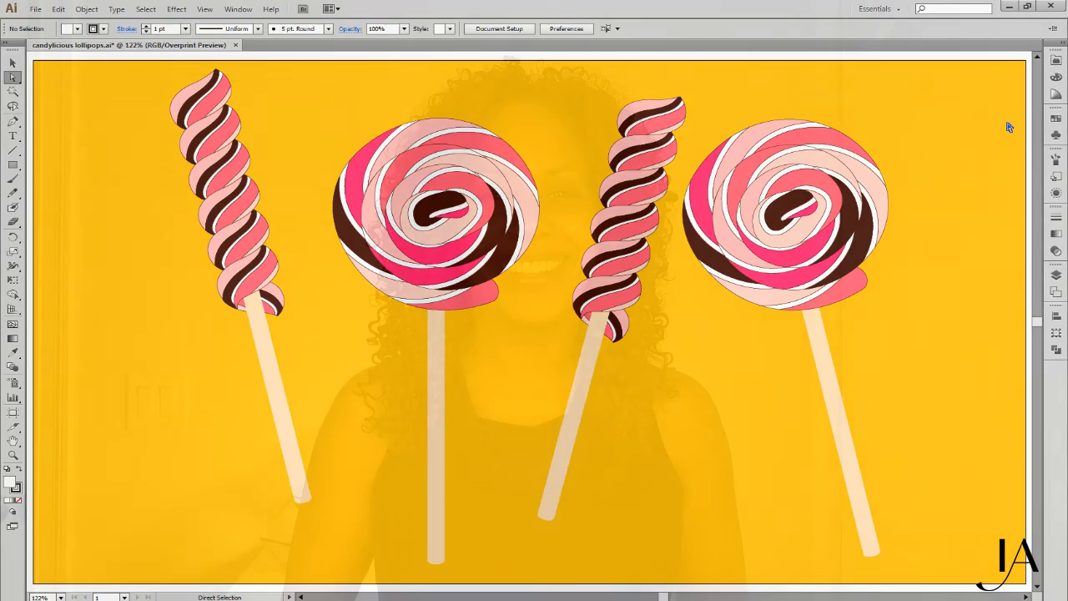